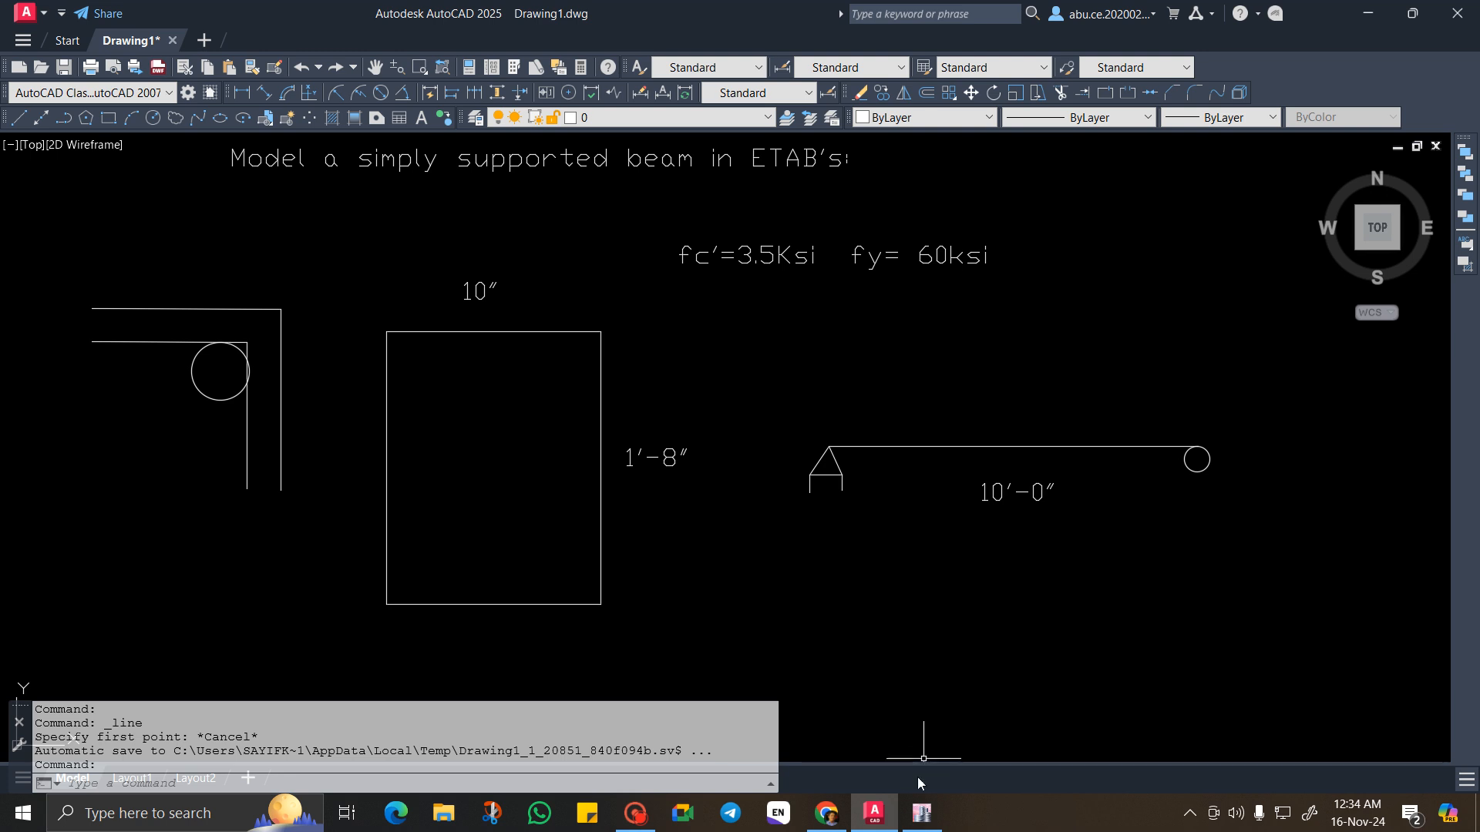
# Switch to ETABS and create a new model using built-in settings with U.S. Customary units, AISC14, AISC 360-16 and ACI 318-14.
pyautogui.click(924, 815)
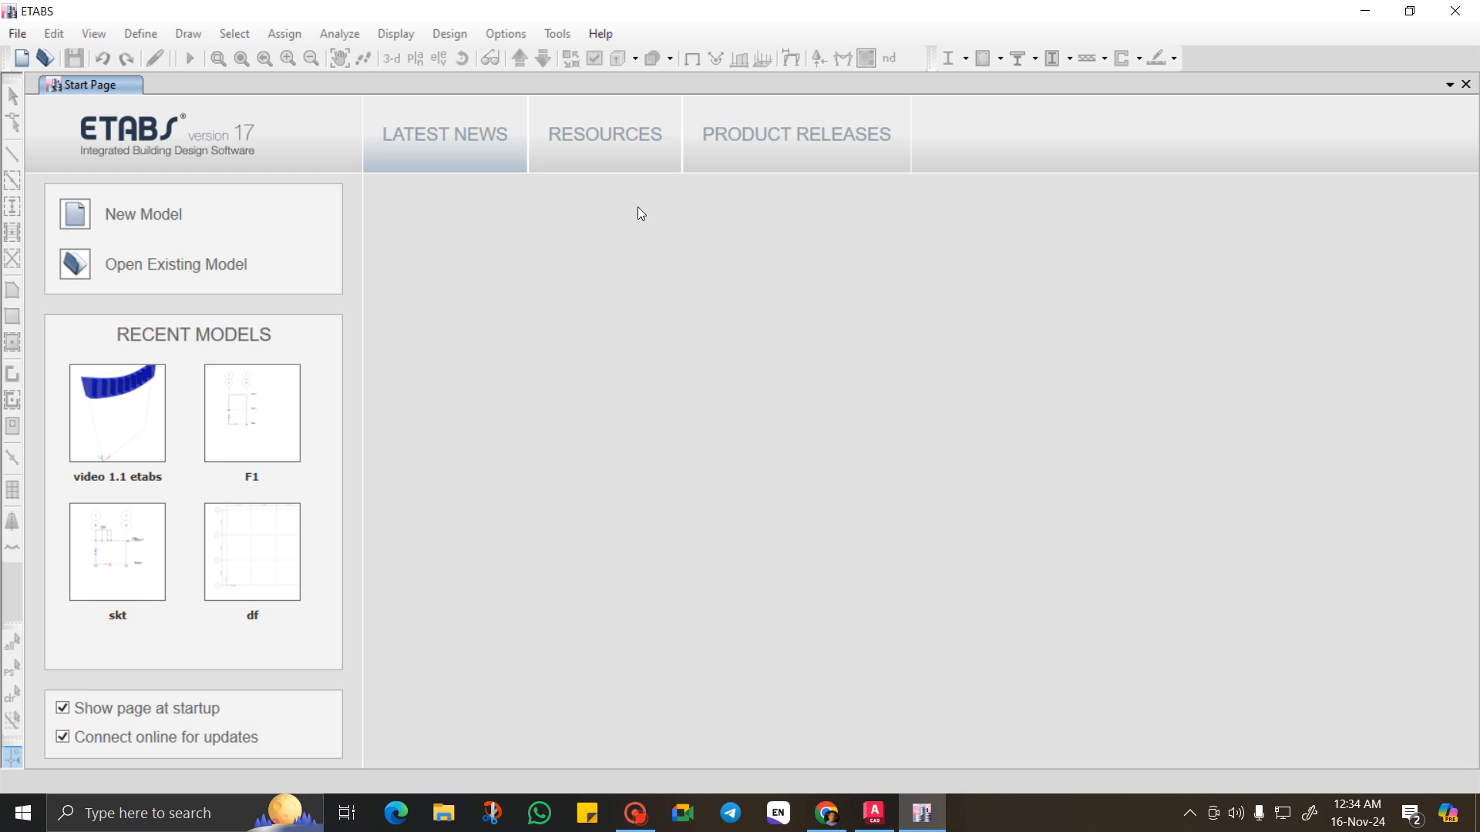
pyautogui.click(125, 220)
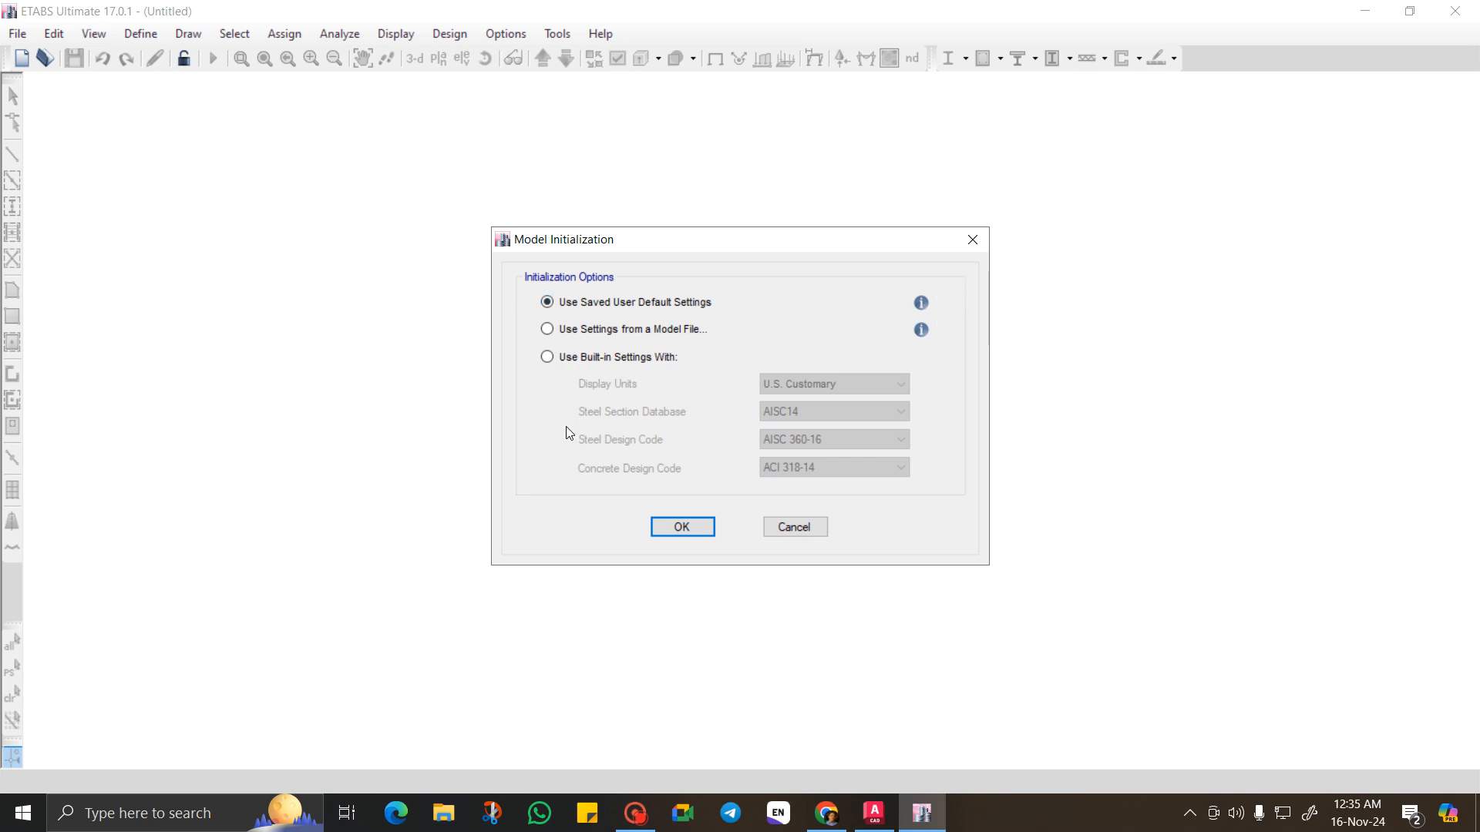
pyautogui.click(547, 358)
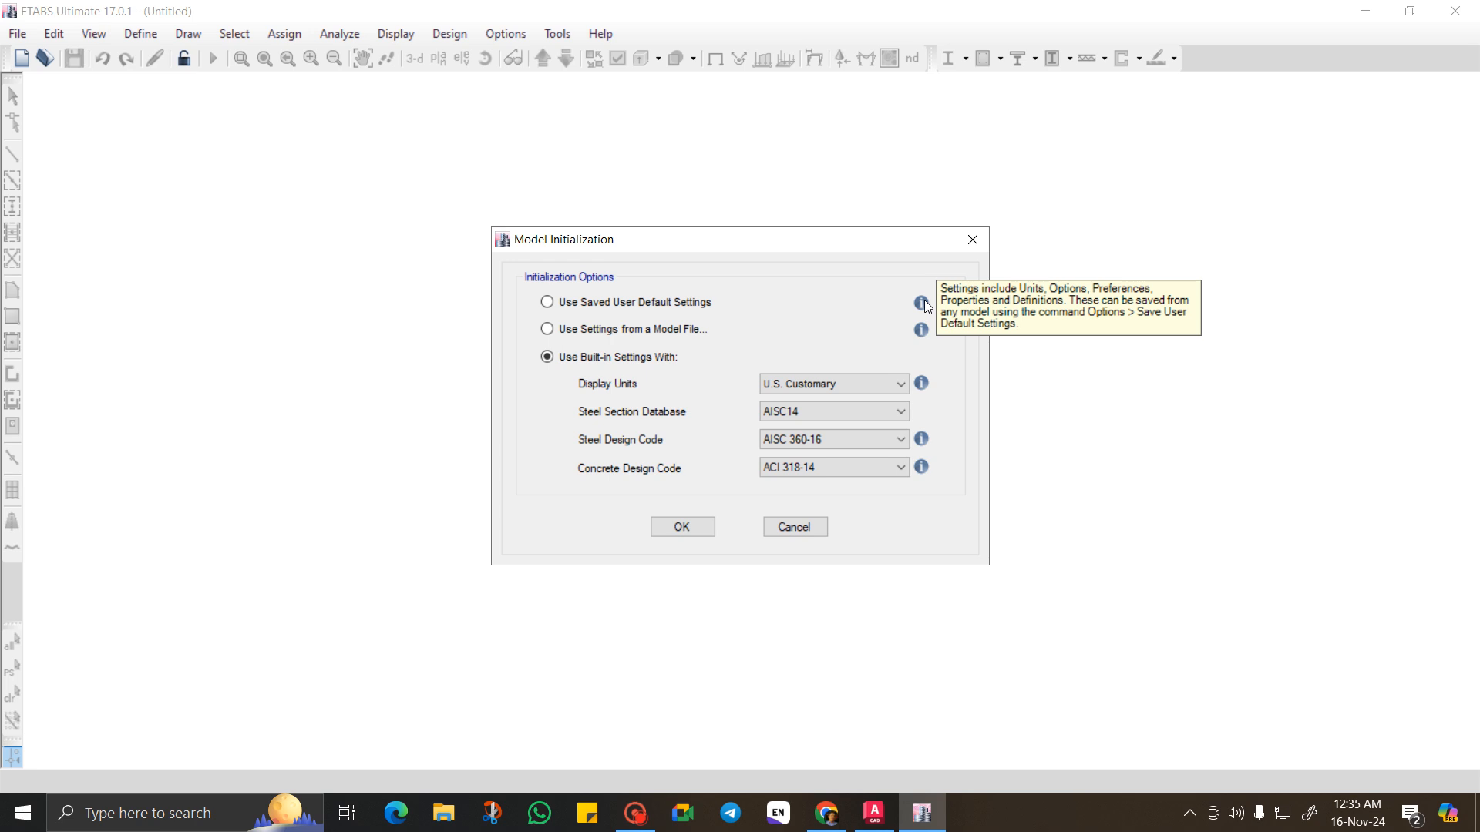
pyautogui.moveTo(922, 385)
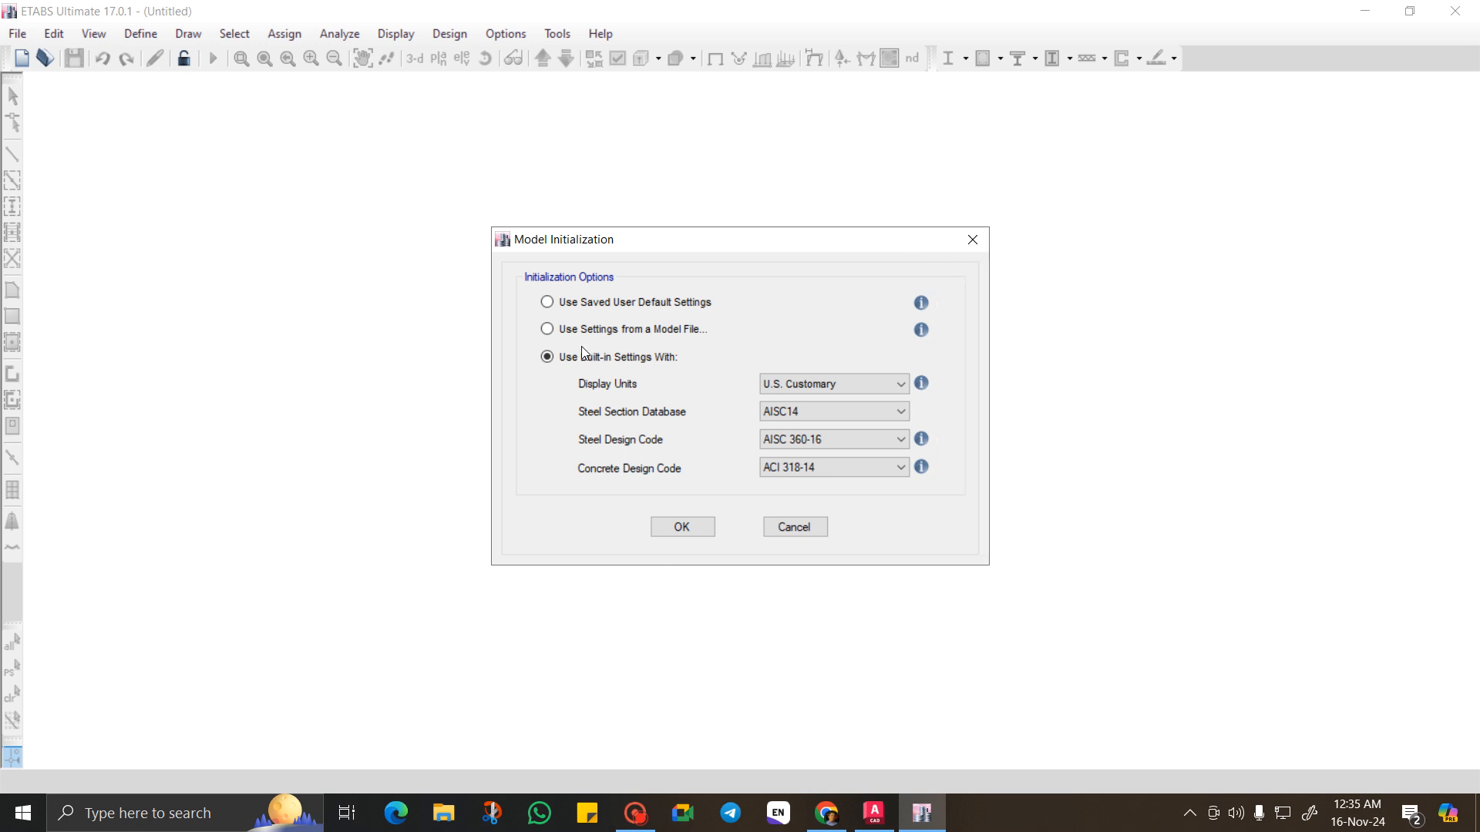
pyautogui.click(679, 532)
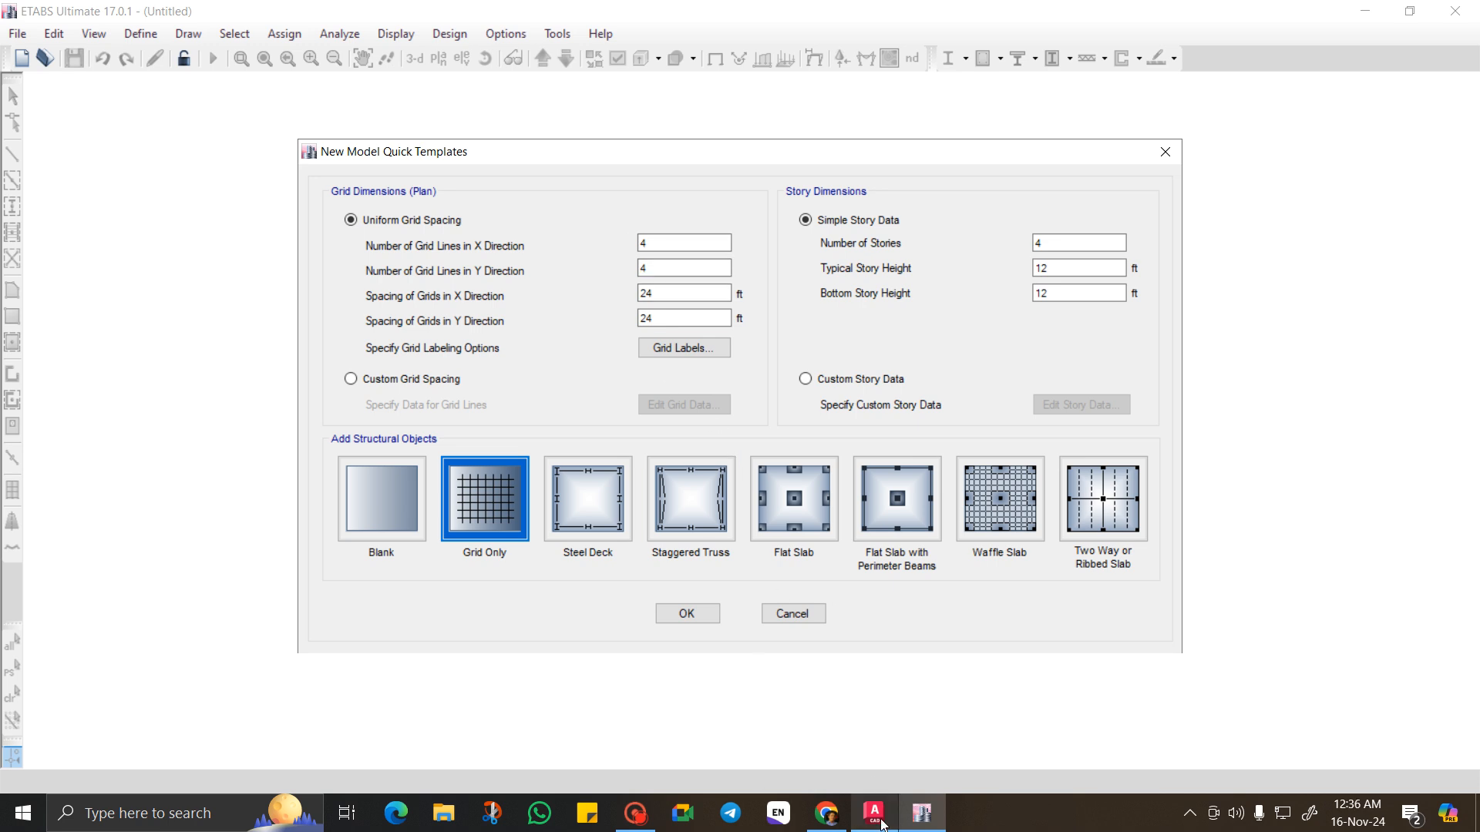
# Switch to the AutoCAD beam drawing and sketch a horizontal arrow pointing in the positive X direction below the beam's triangular support.
pyautogui.moveTo(873, 813)
pyautogui.click(848, 732)
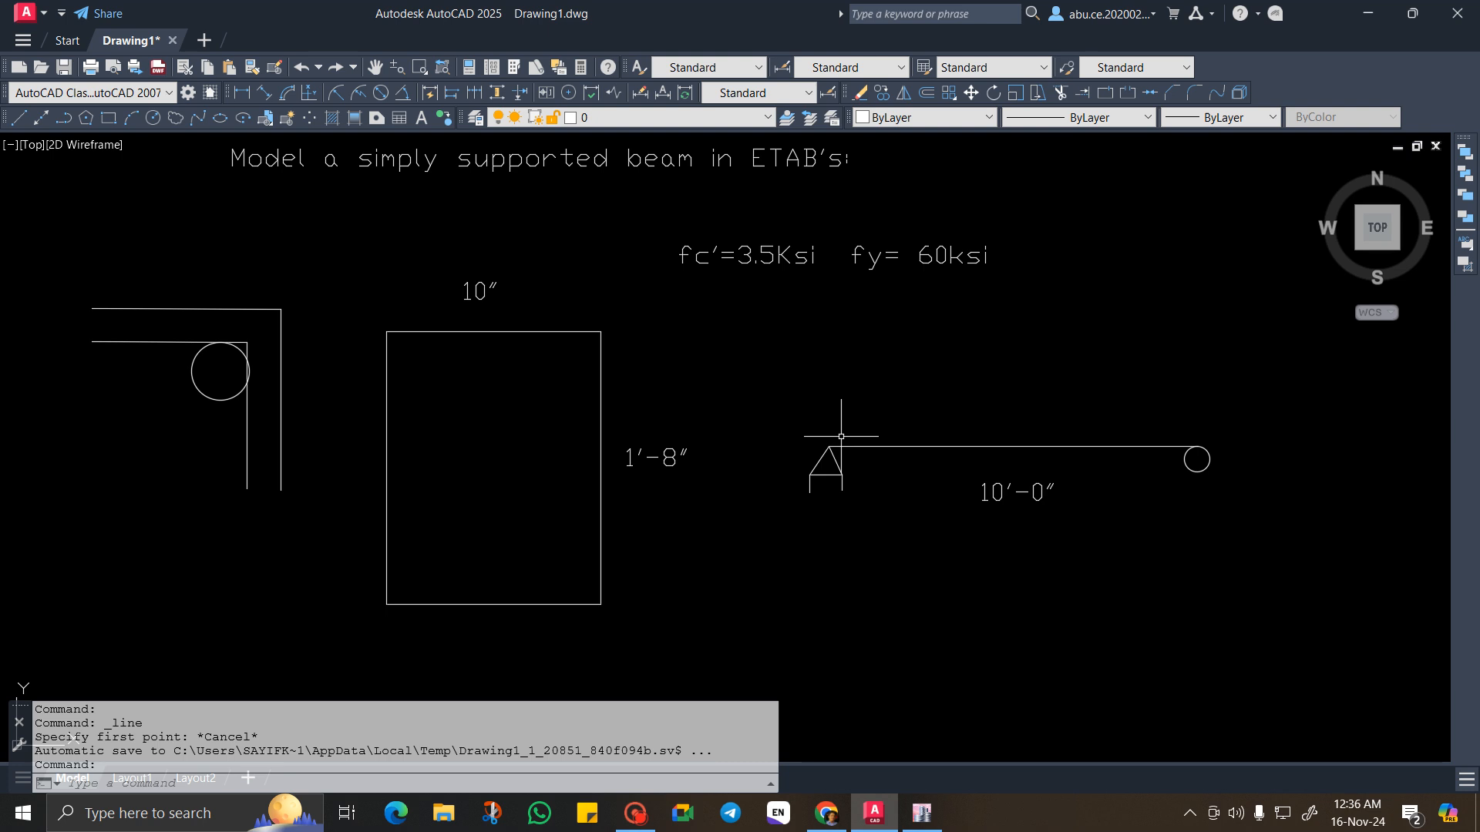
pyautogui.scroll(-5, 847, 494)
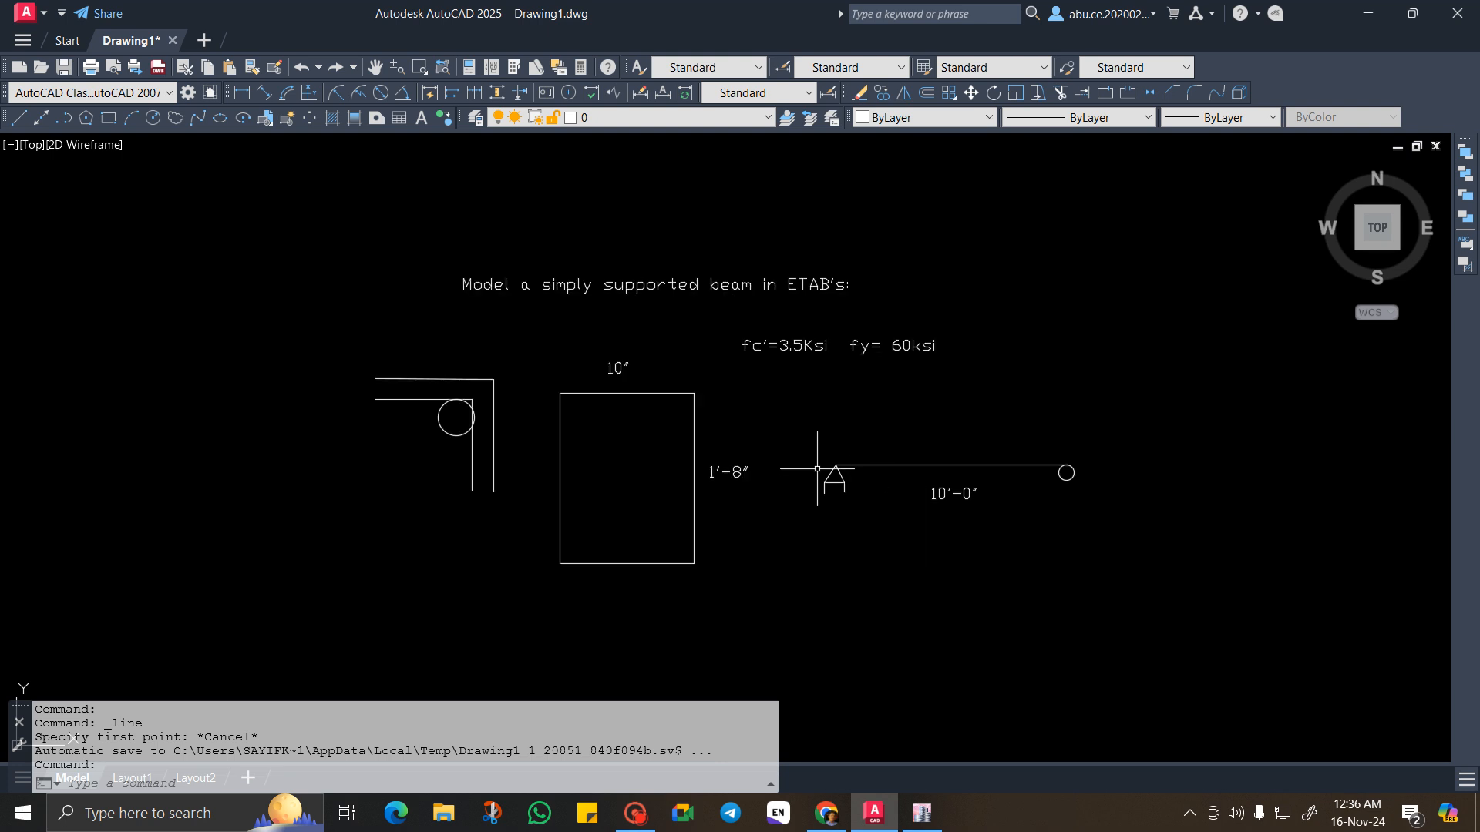
pyautogui.scroll(7, 944, 519)
pyautogui.scroll(-2, 859, 501)
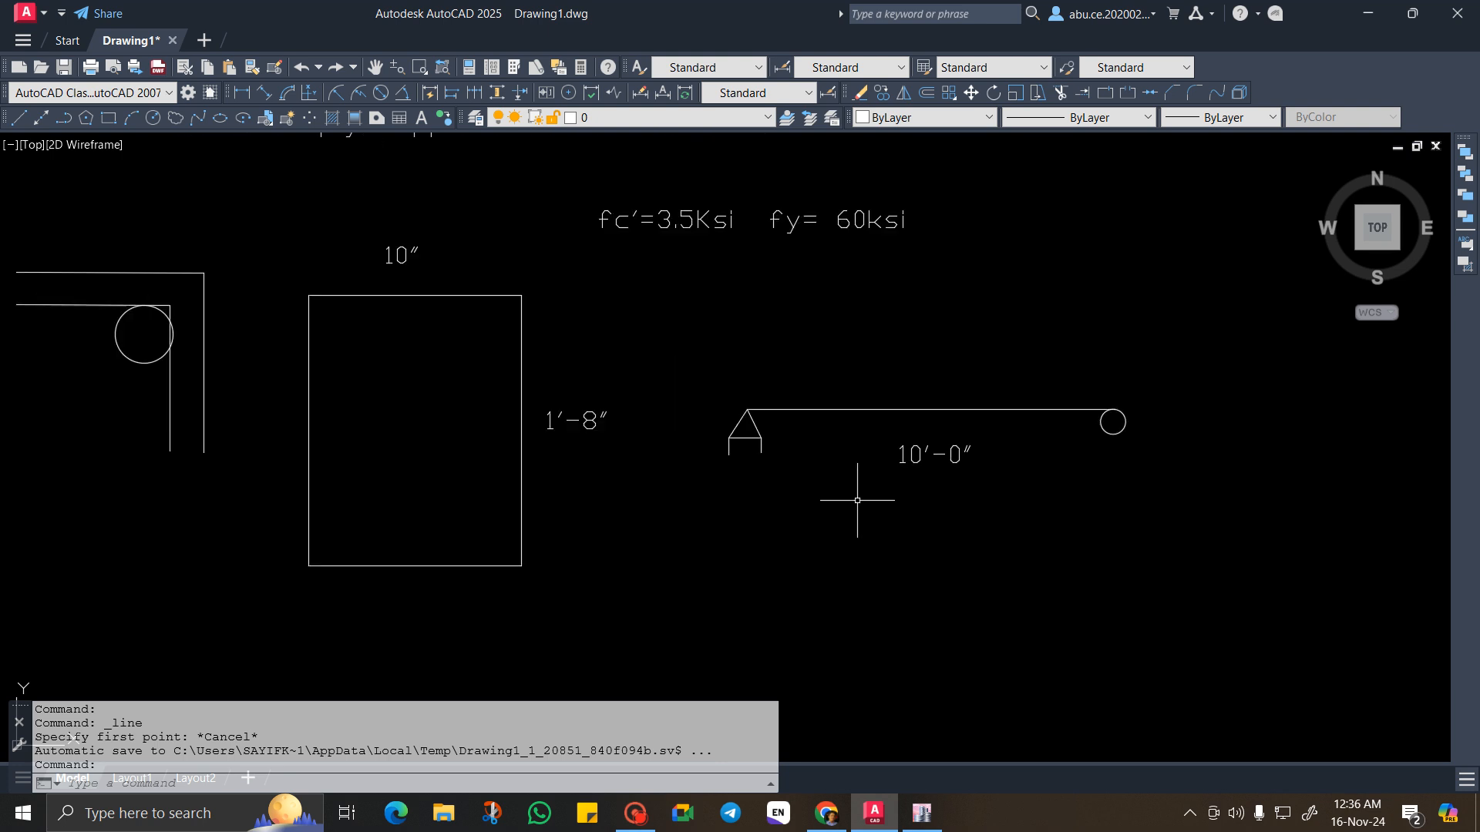
pyautogui.scroll(2, 941, 578)
pyautogui.click(18, 117)
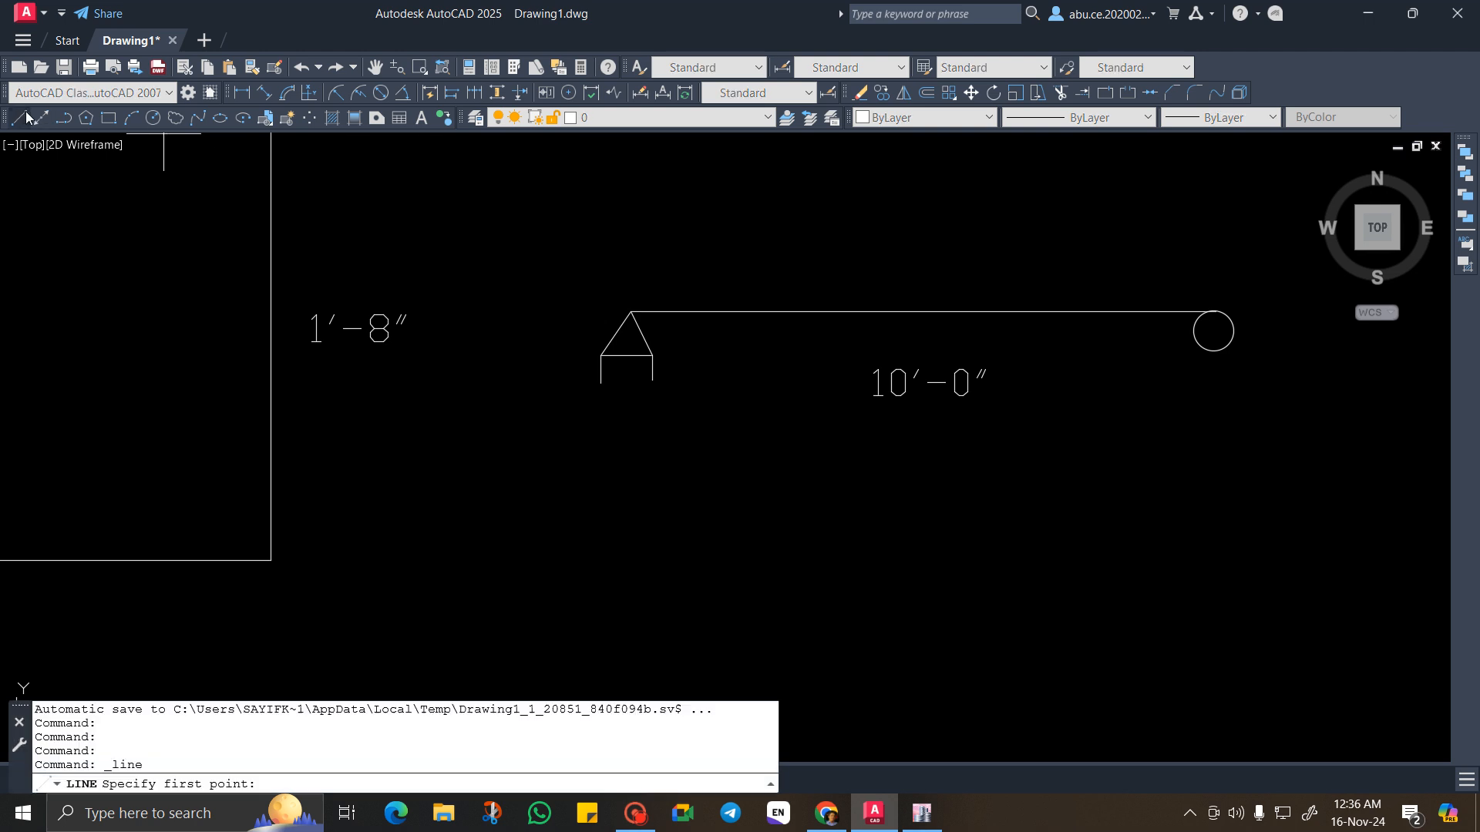
pyautogui.click(467, 496)
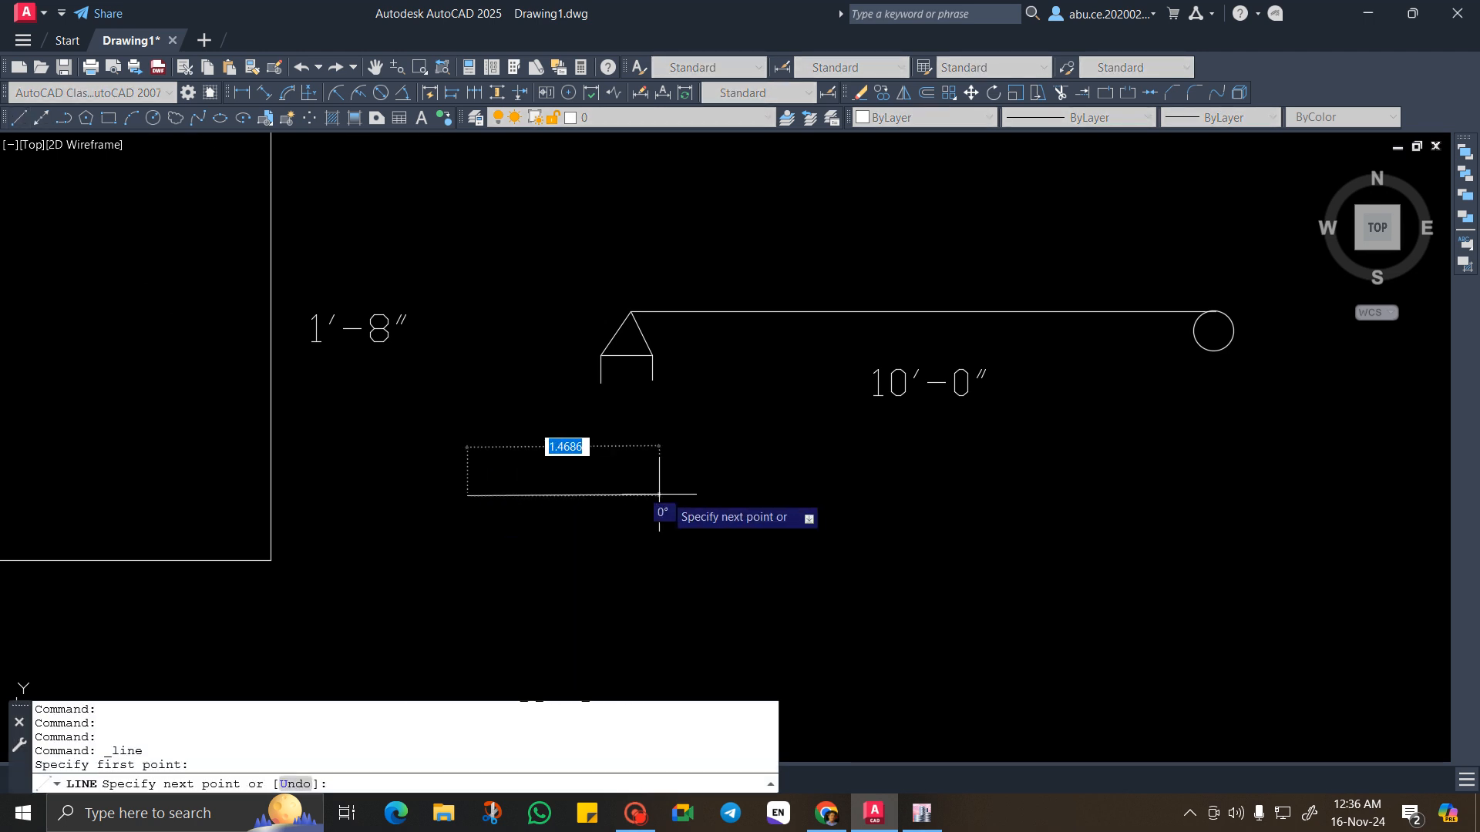
pyautogui.click(706, 496)
pyautogui.click(706, 496)
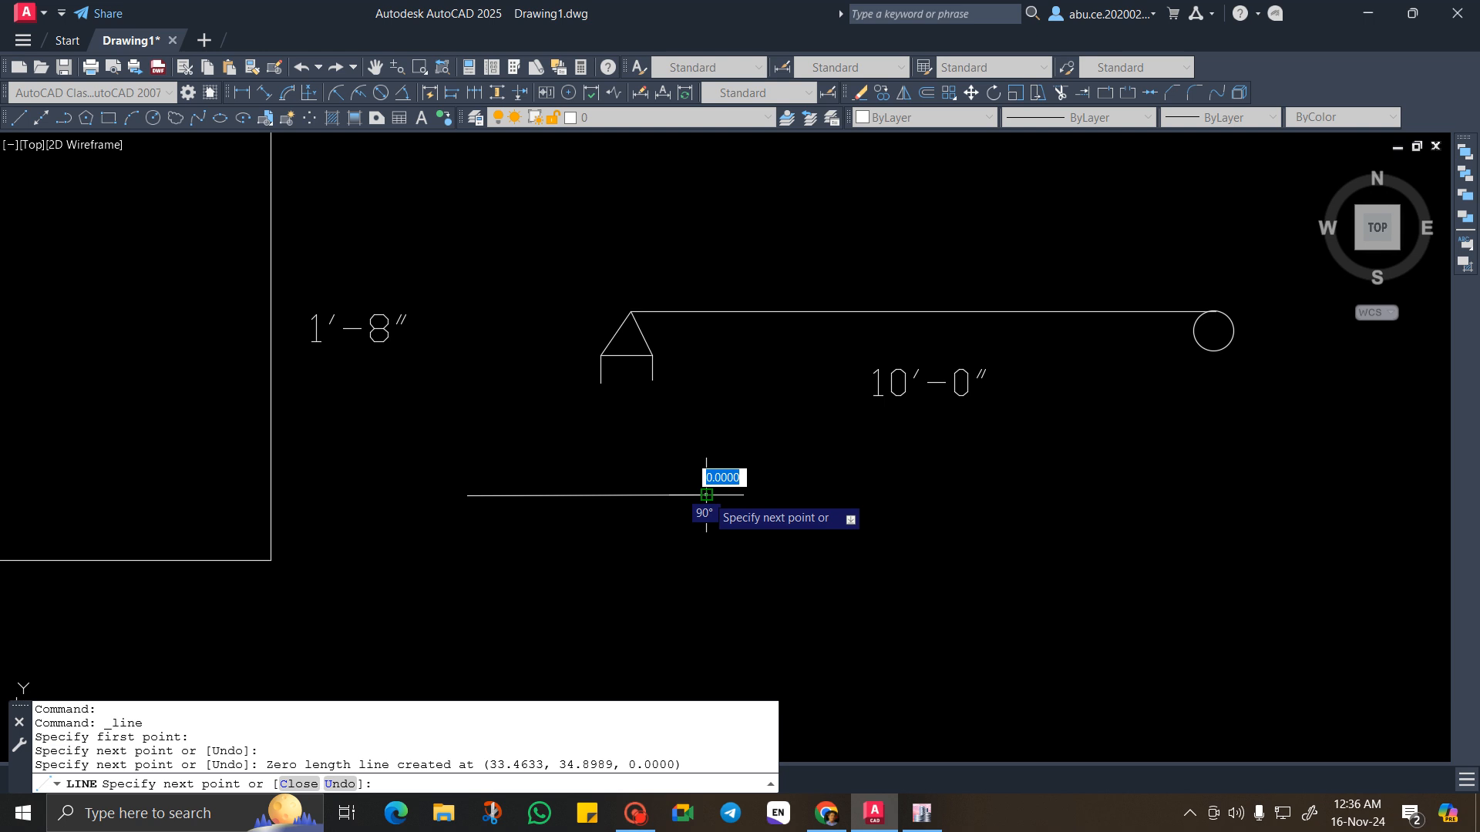
pyautogui.click(619, 454)
pyautogui.click(706, 494)
pyautogui.click(706, 494)
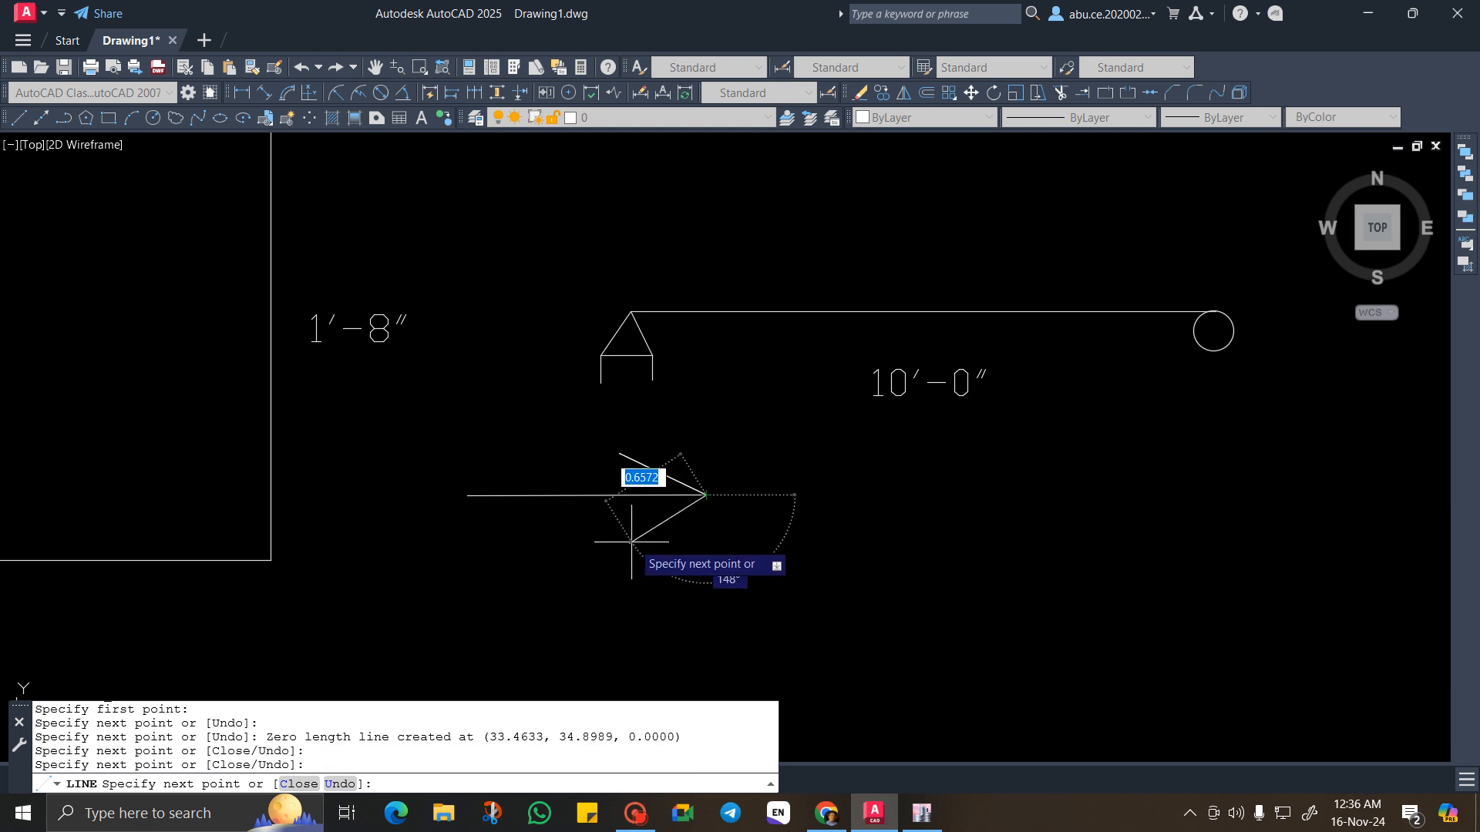
pyautogui.press('Escape')
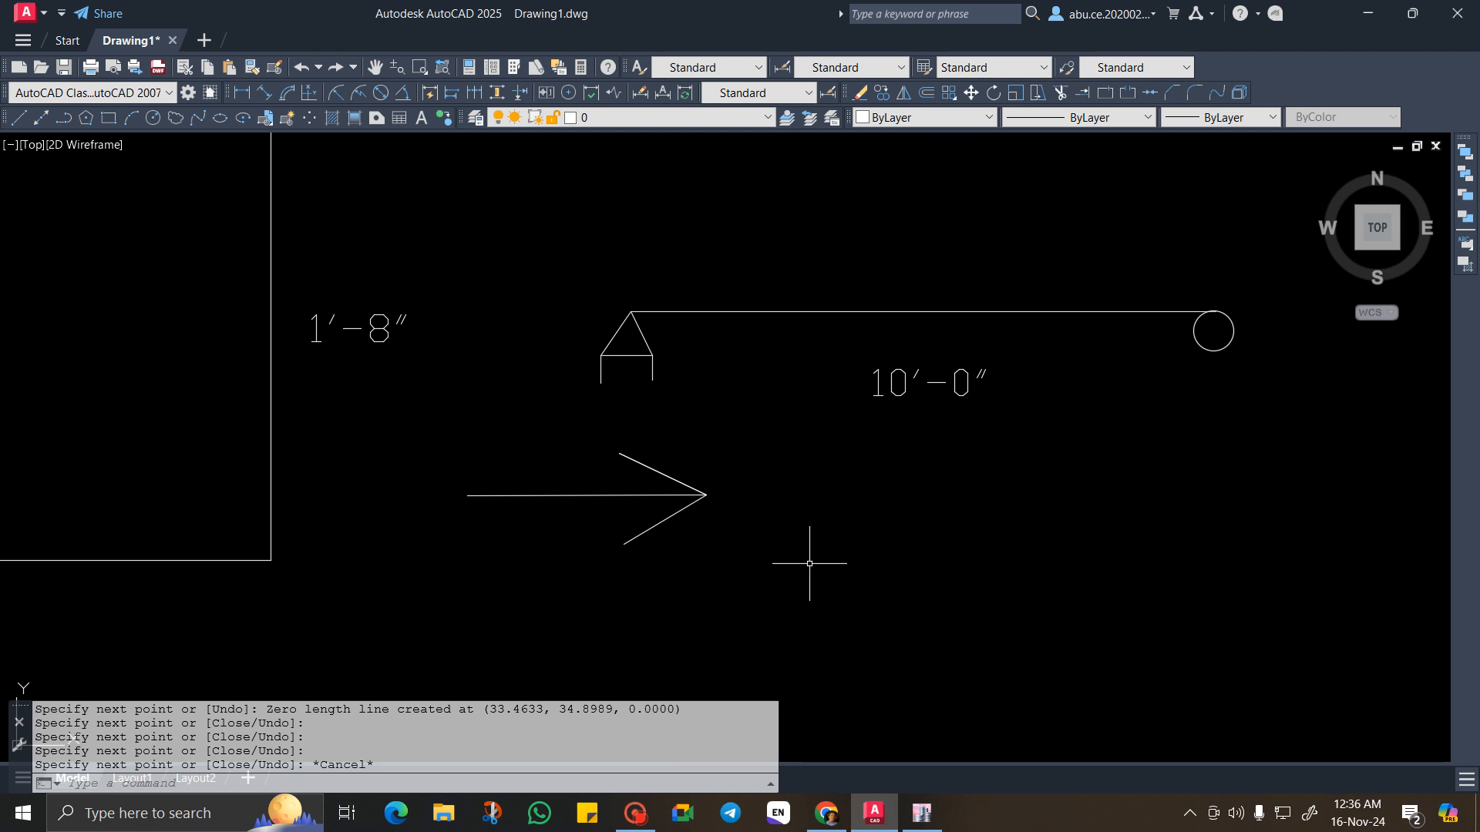
# Draw one vertical grid line through the beam's triangular support and another through the circular roller support.
pyautogui.click(19, 121)
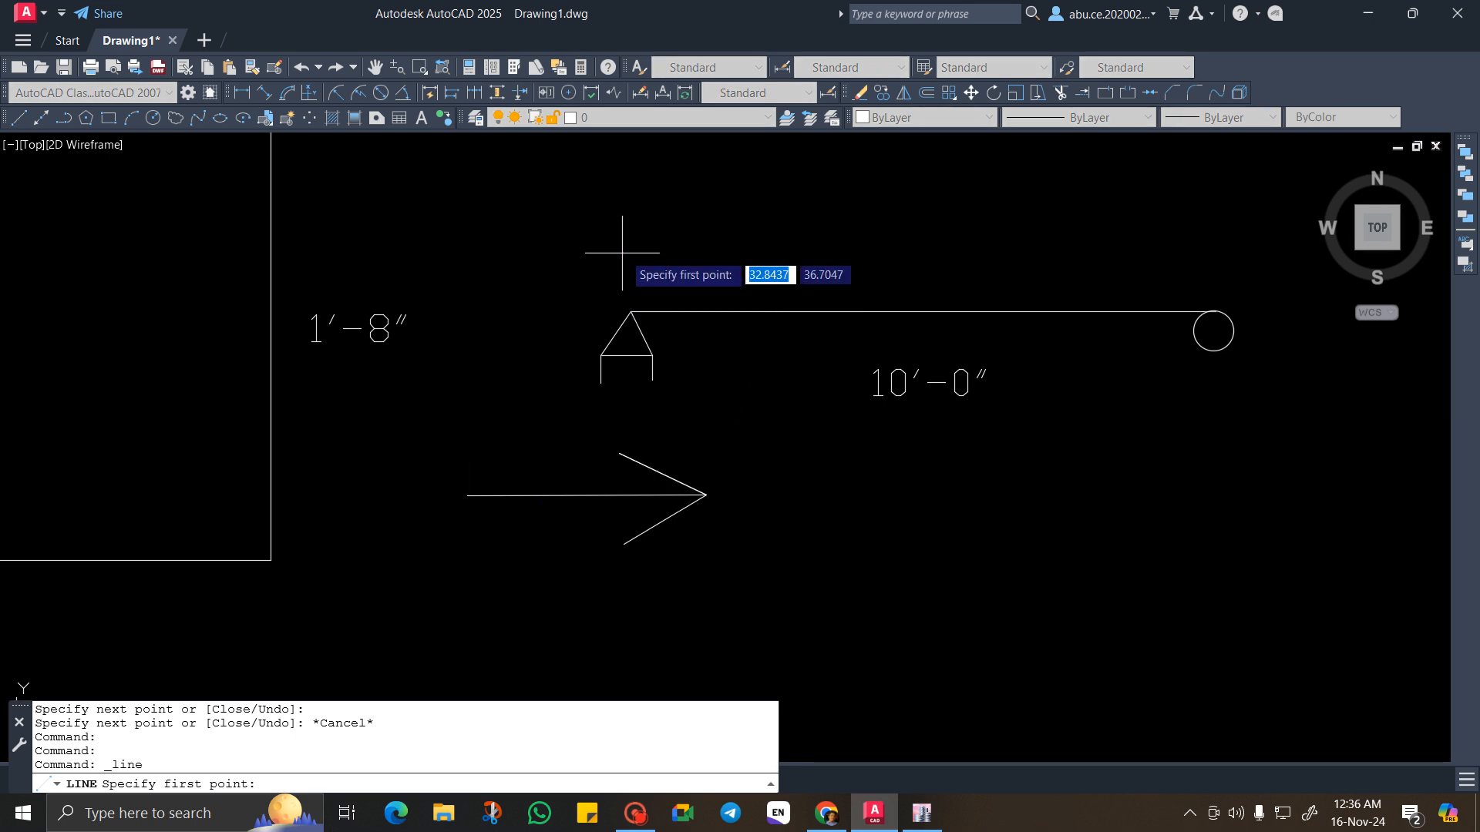
pyautogui.click(631, 312)
pyautogui.click(631, 441)
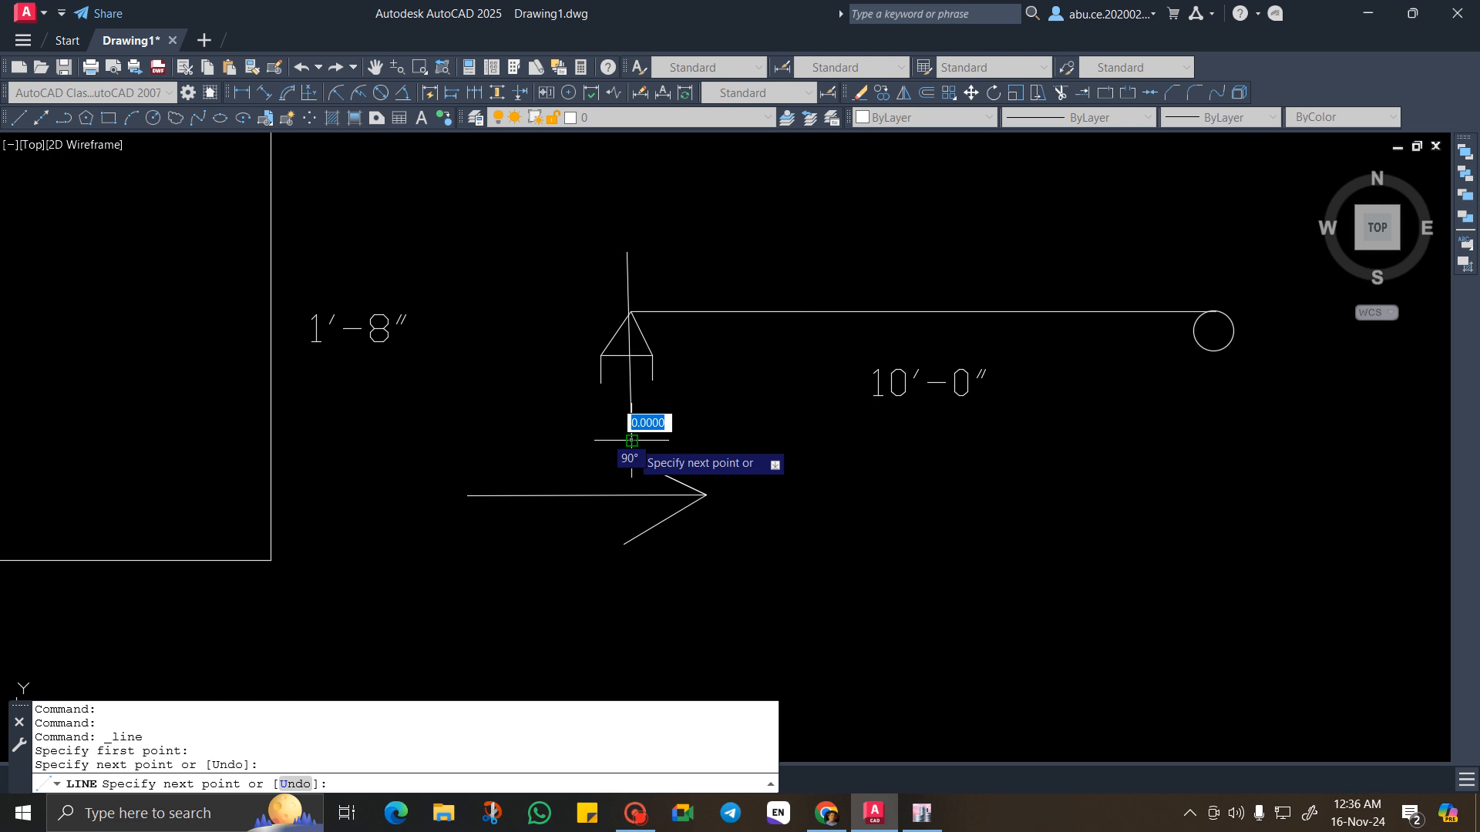
pyautogui.press('Escape')
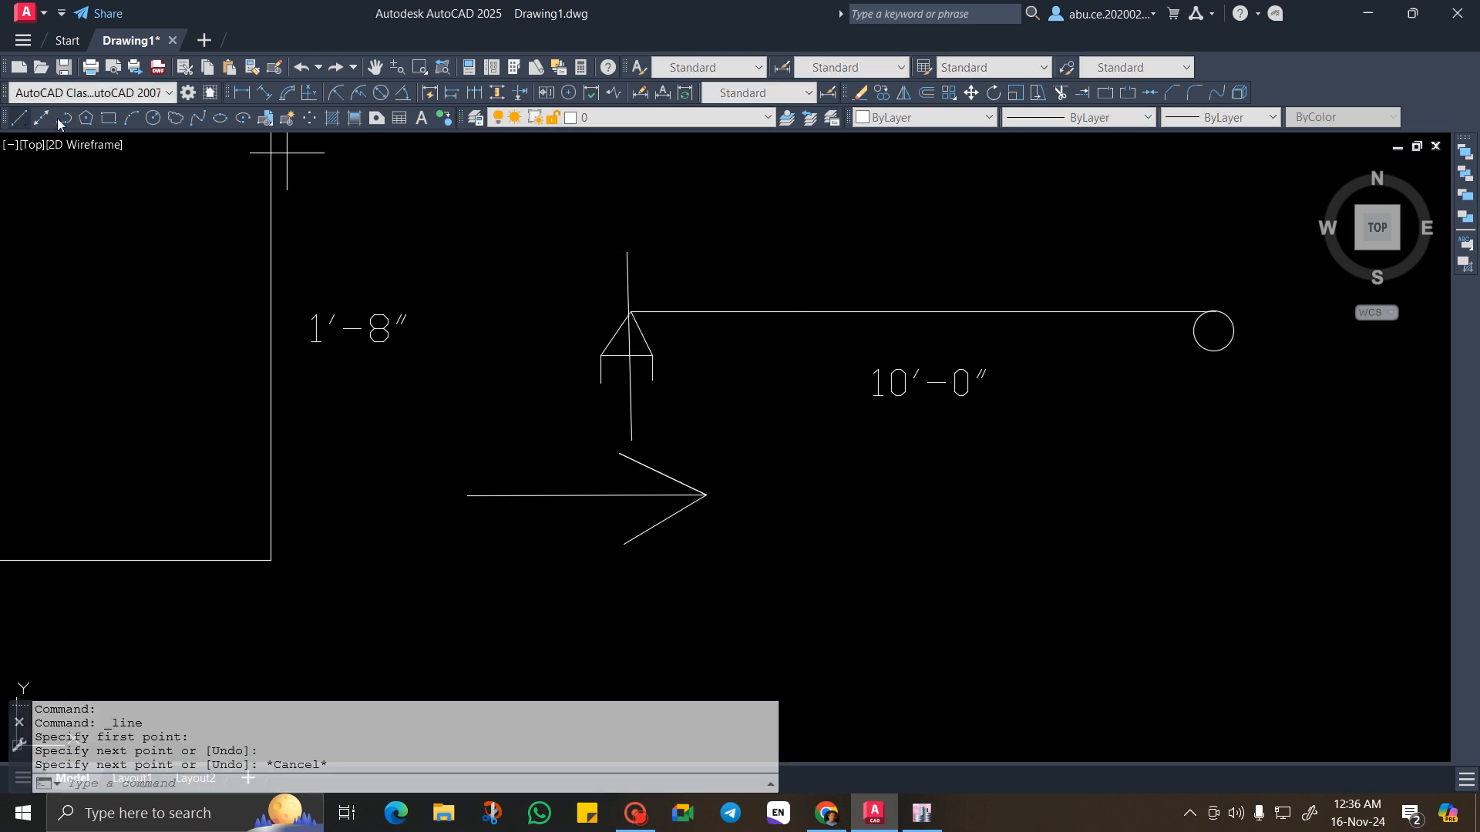
pyautogui.click(19, 117)
pyautogui.click(1213, 331)
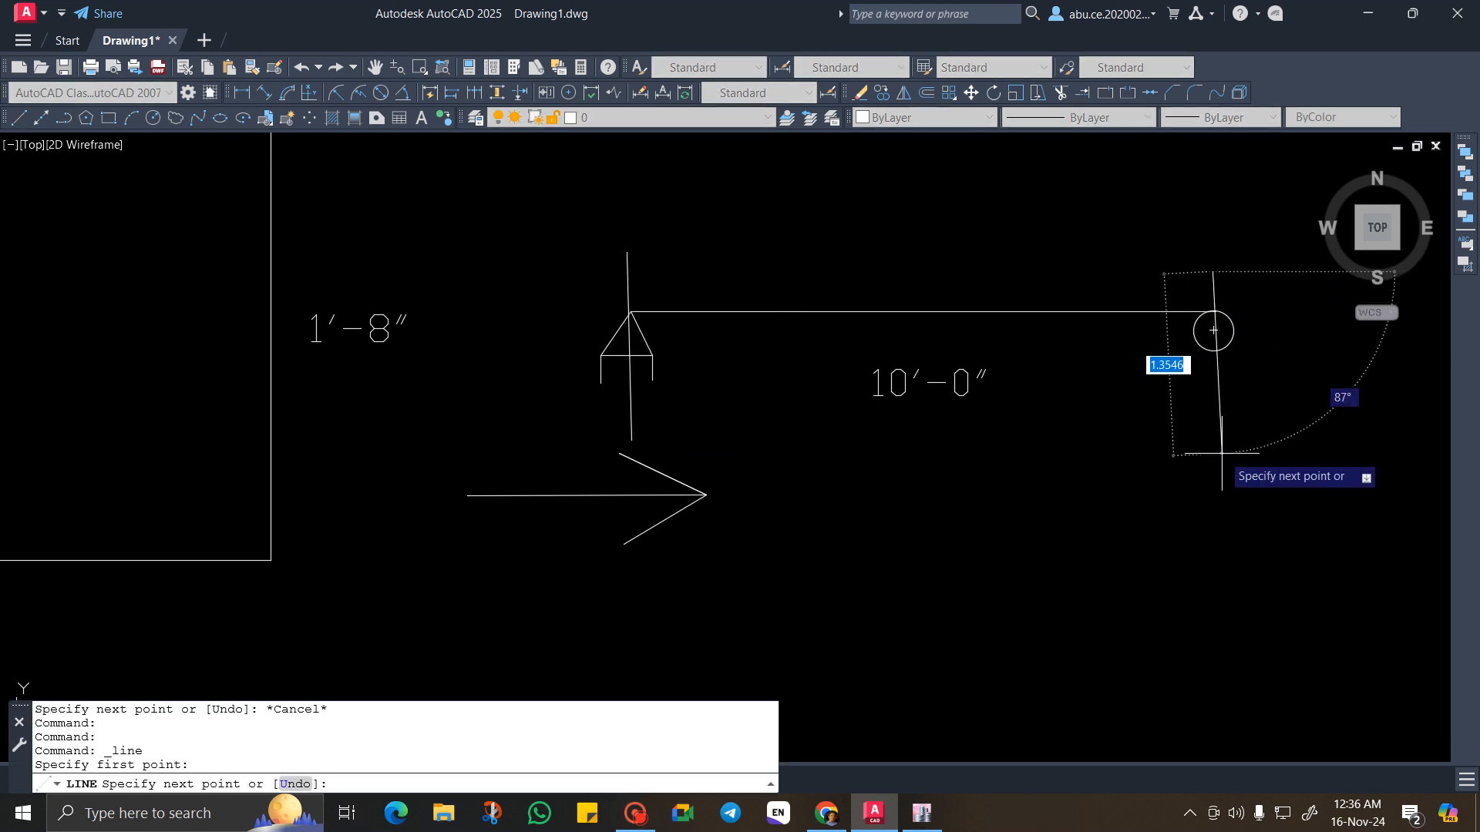
pyautogui.click(1215, 436)
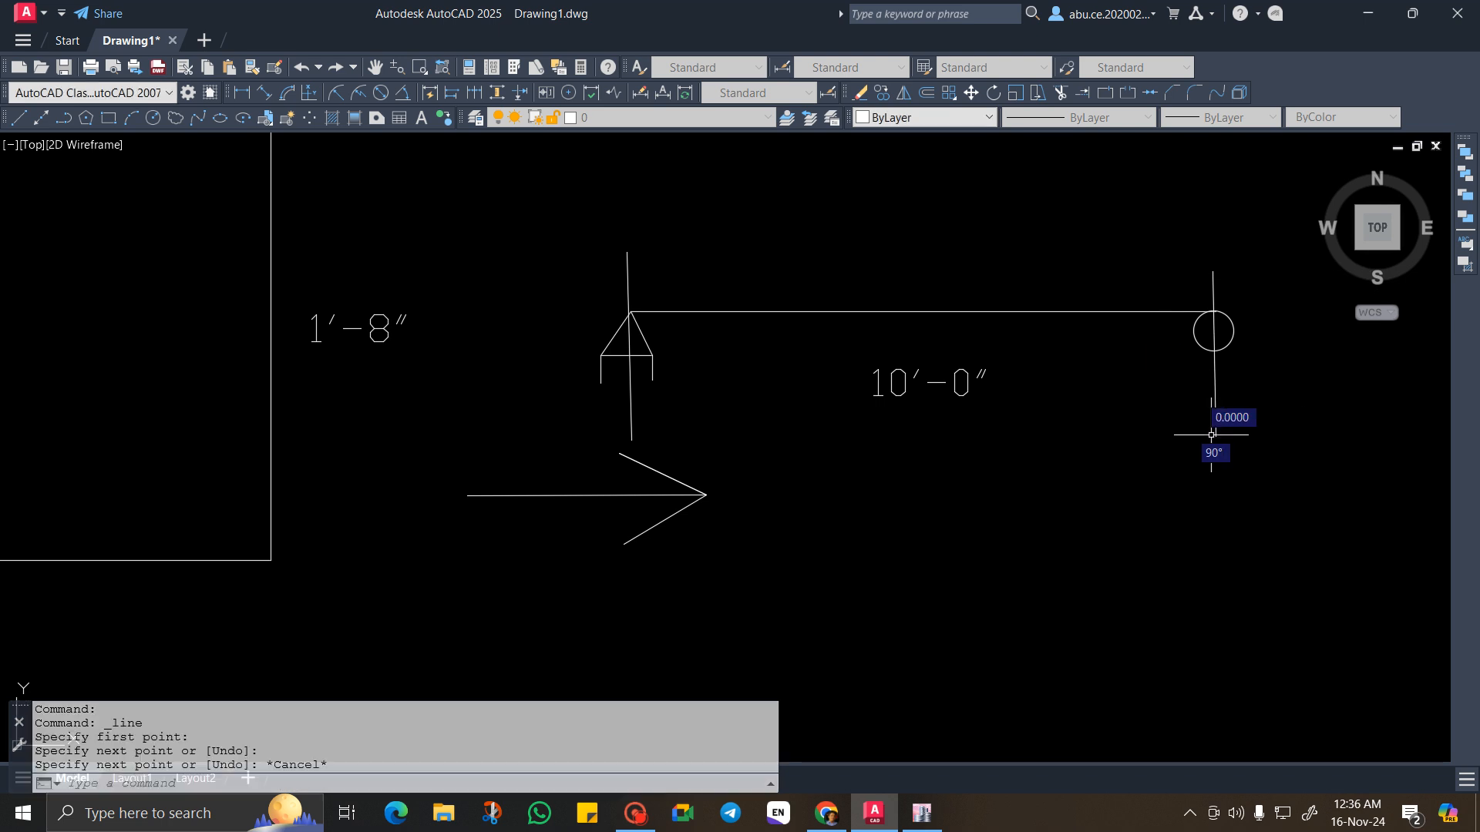
pyautogui.press('Escape')
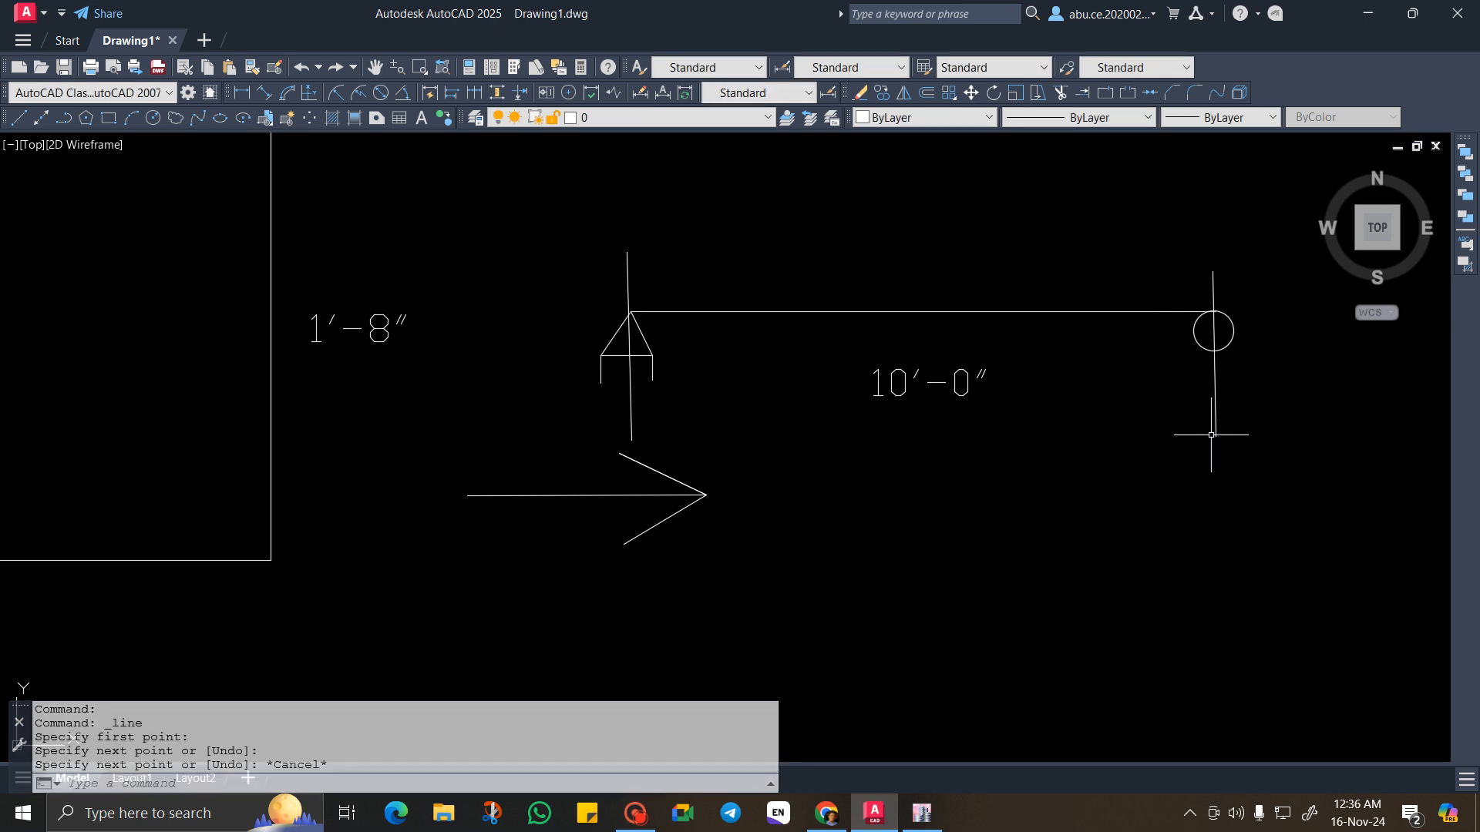
# Switch to ETABS and set the number of grid lines in the X direction to 2.
pyautogui.click(921, 813)
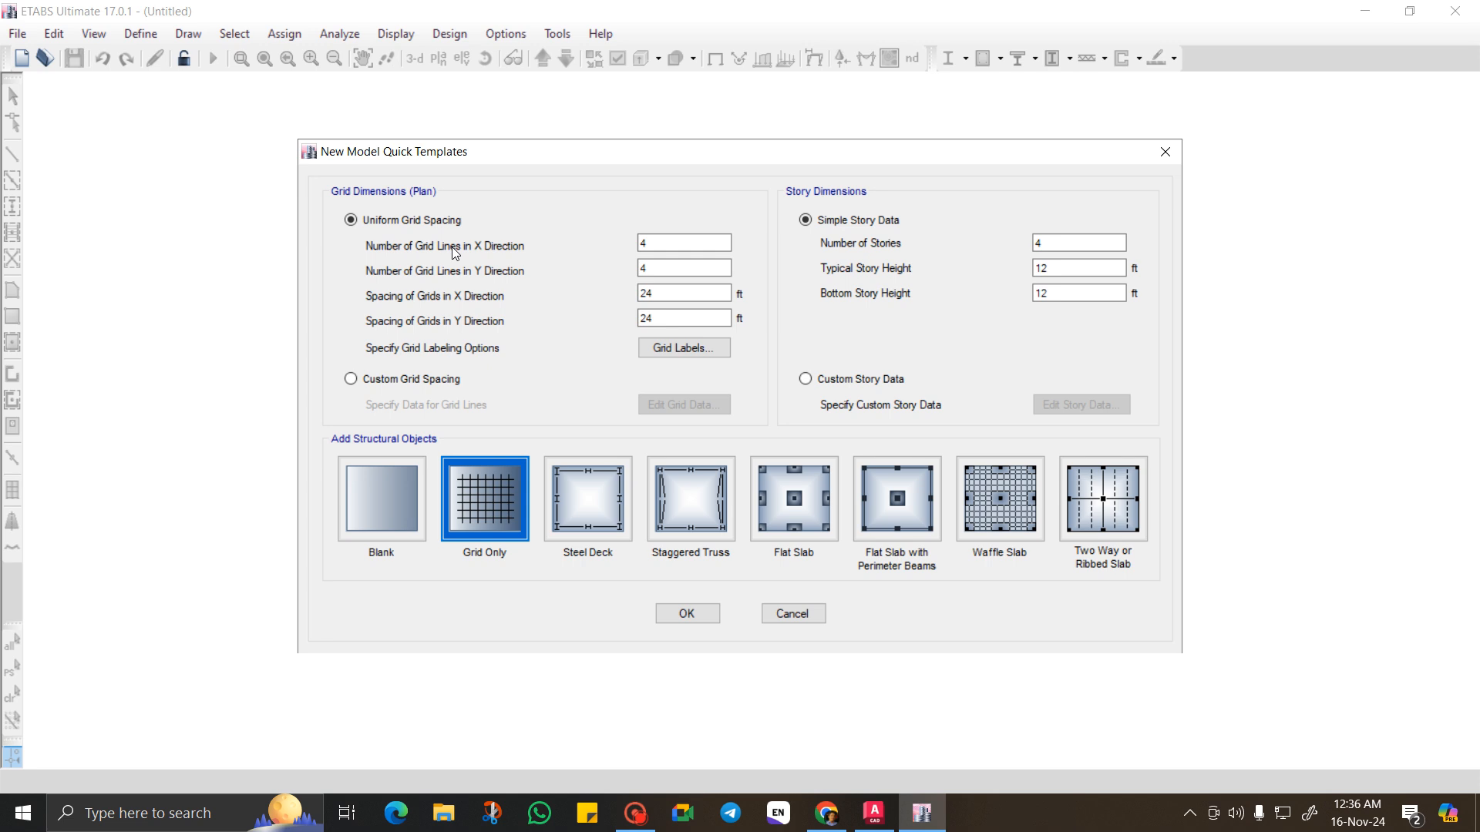
pyautogui.click(644, 243)
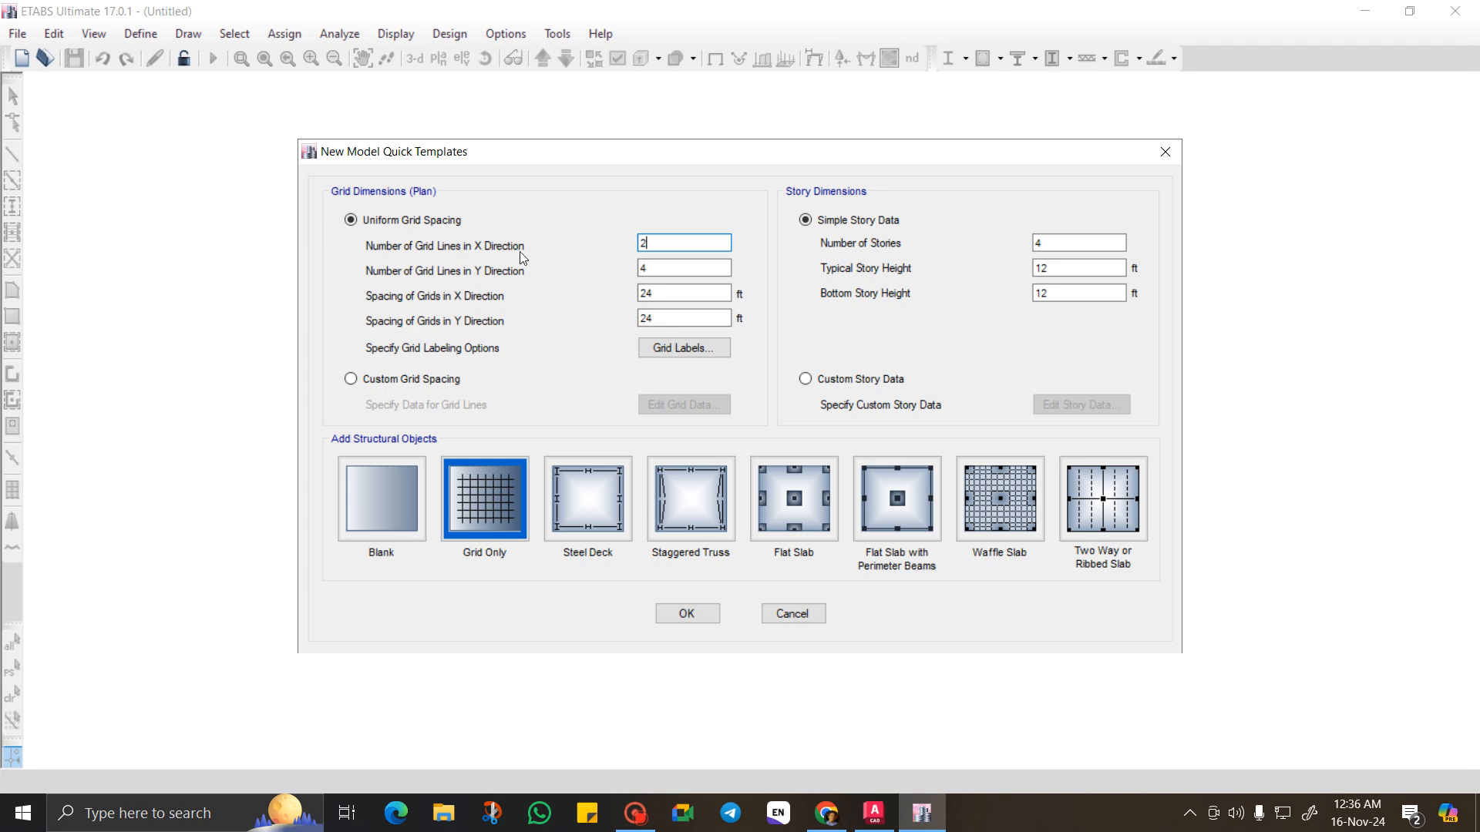
# Switch to AutoCAD and sketch a vertical arrow pointing in the positive Y direction below the beam's 10'-0" label.
pyautogui.click(873, 817)
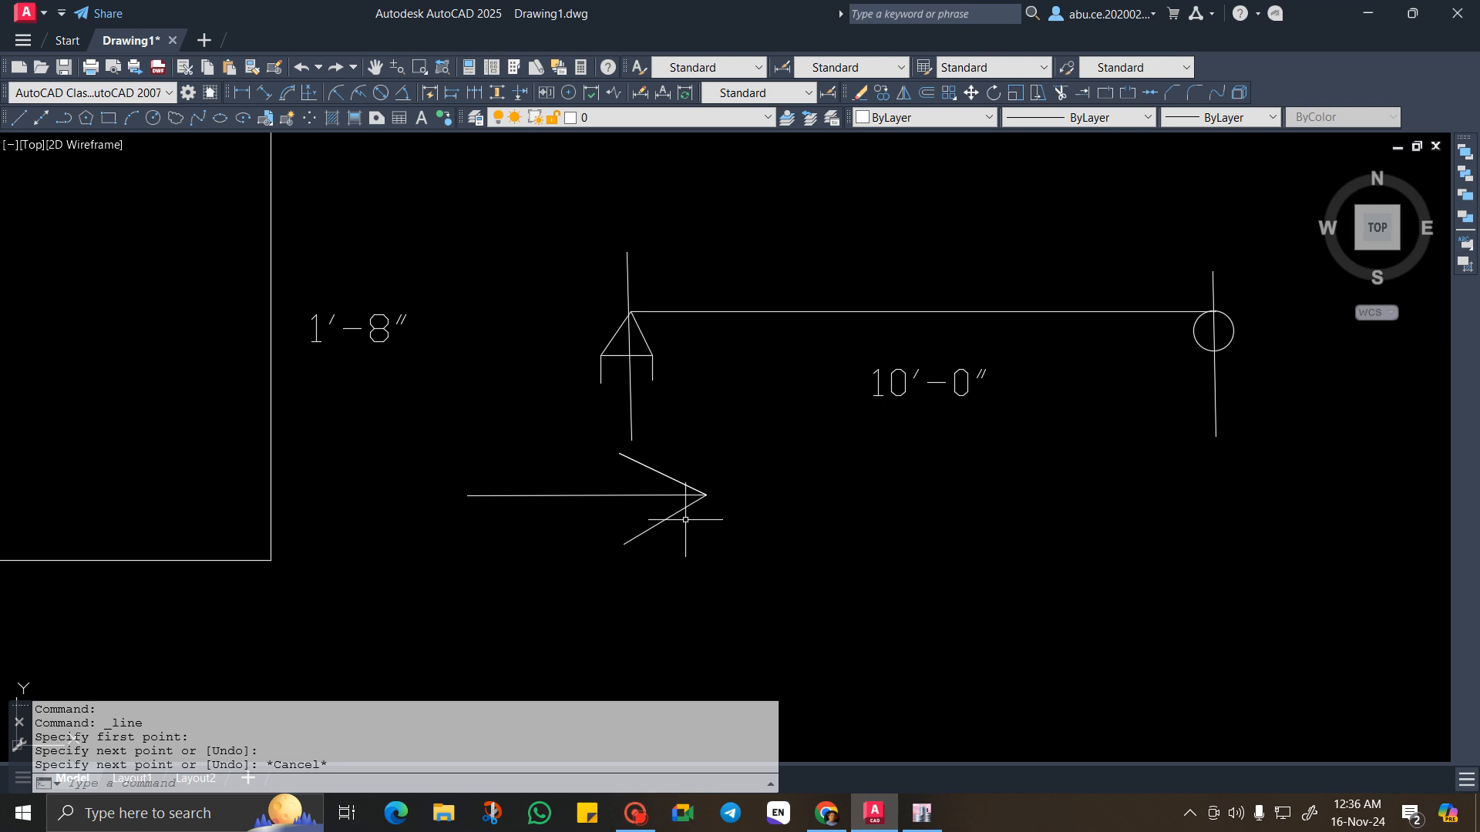
pyautogui.click(19, 117)
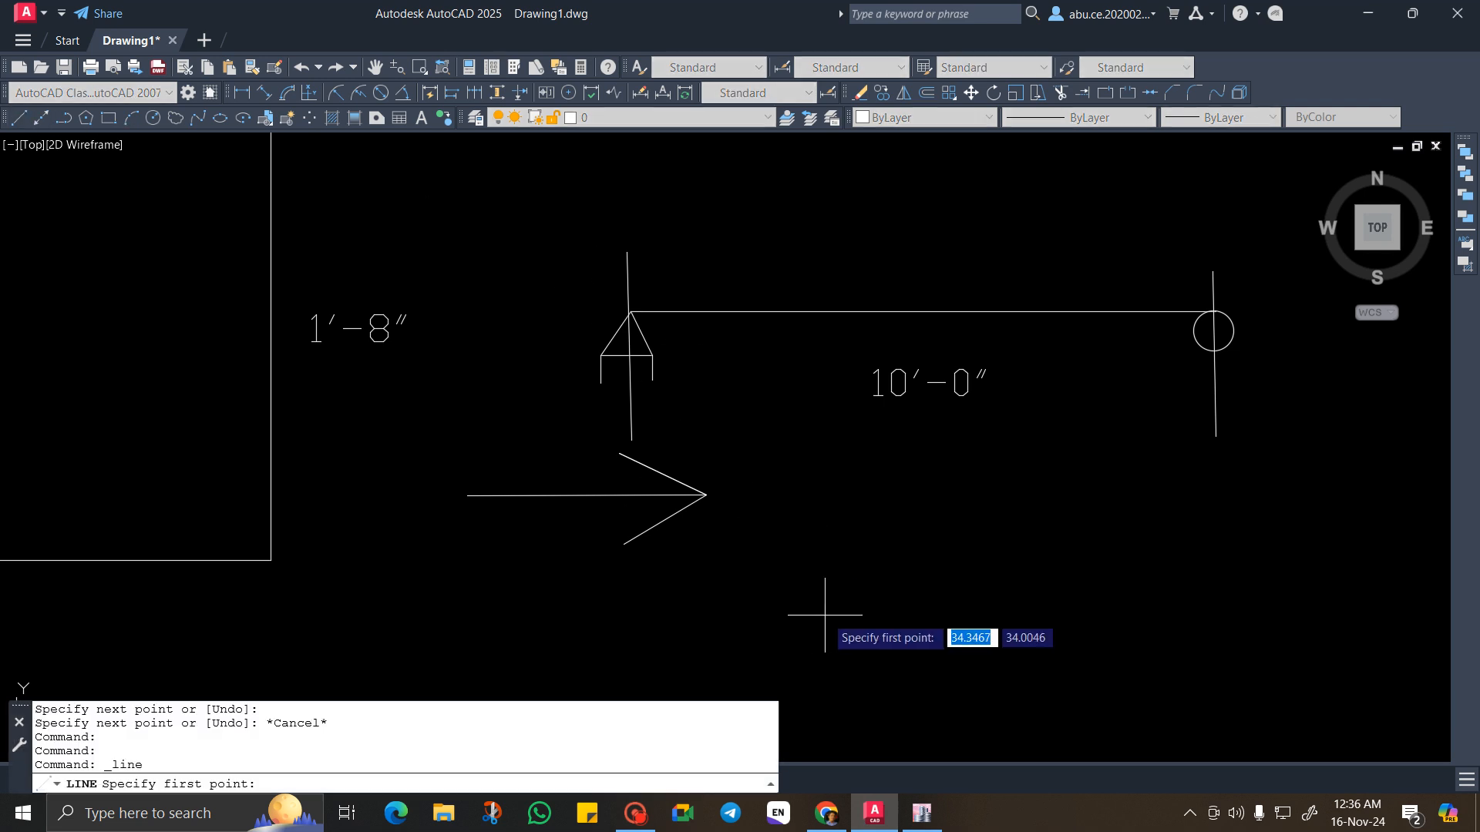
pyautogui.click(861, 485)
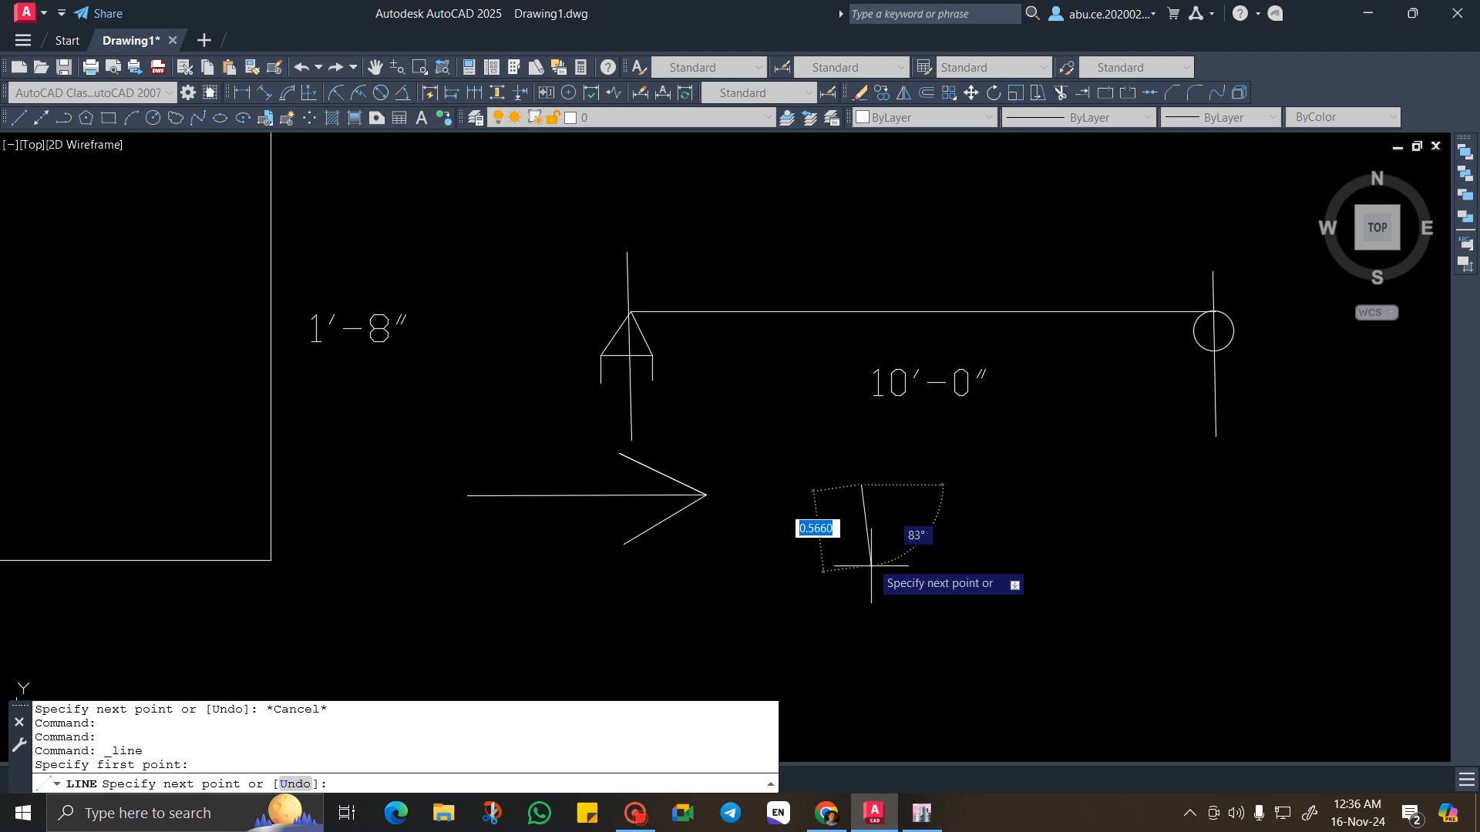
pyautogui.click(864, 658)
pyautogui.press('Escape')
pyautogui.click(19, 117)
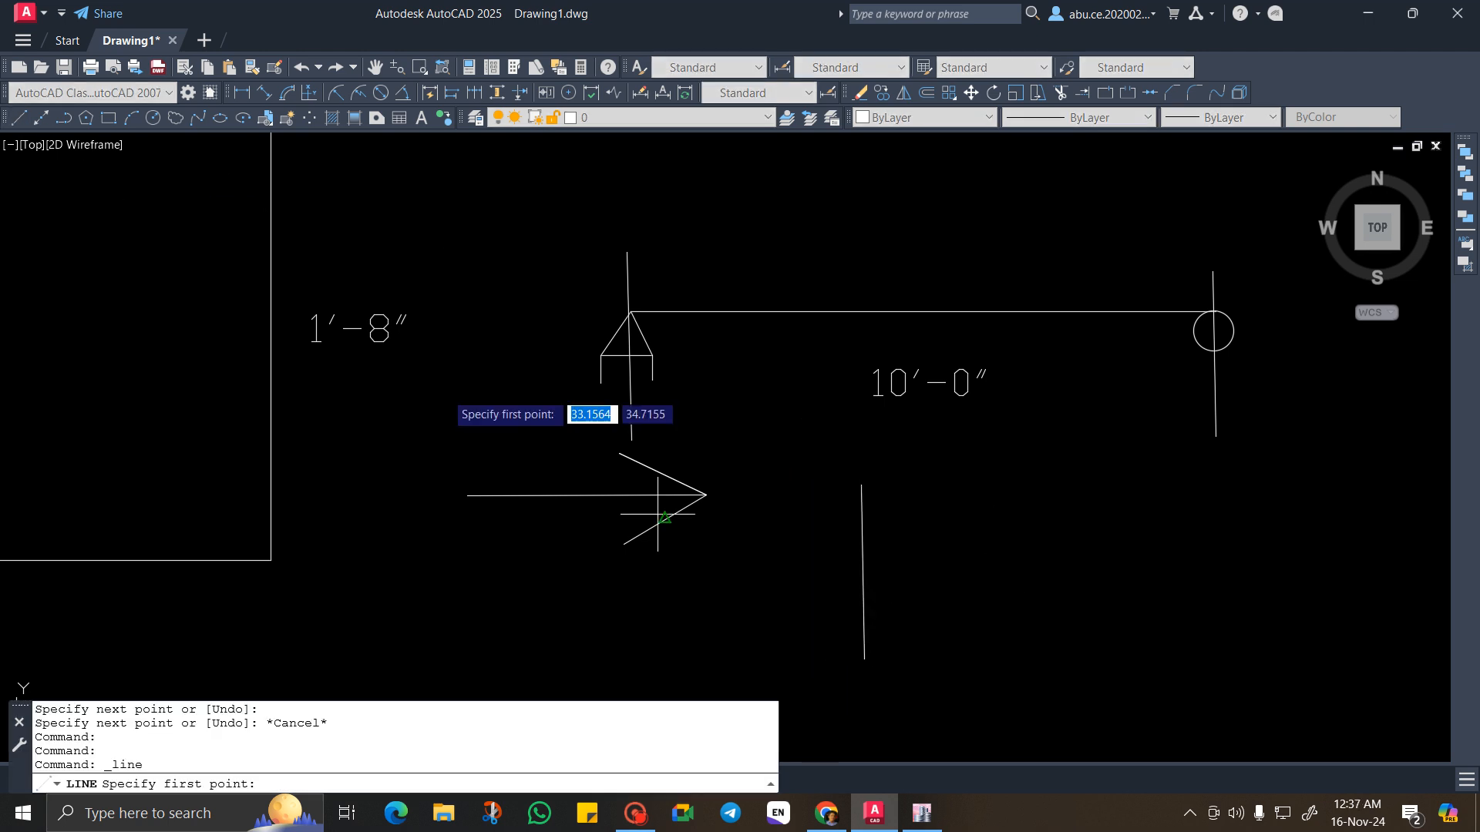
pyautogui.click(860, 486)
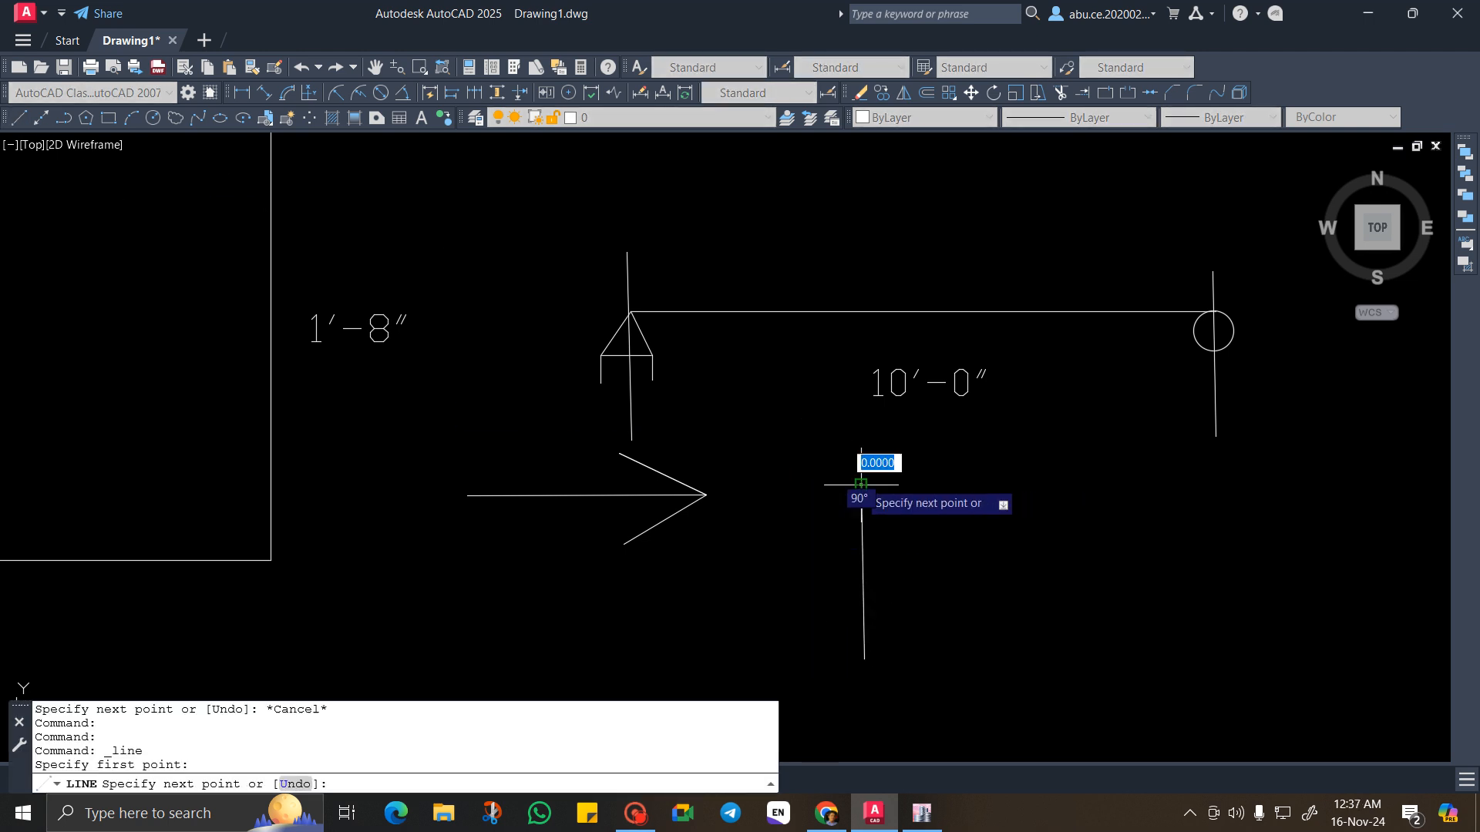
pyautogui.click(801, 548)
pyautogui.press('Escape')
pyautogui.click(18, 118)
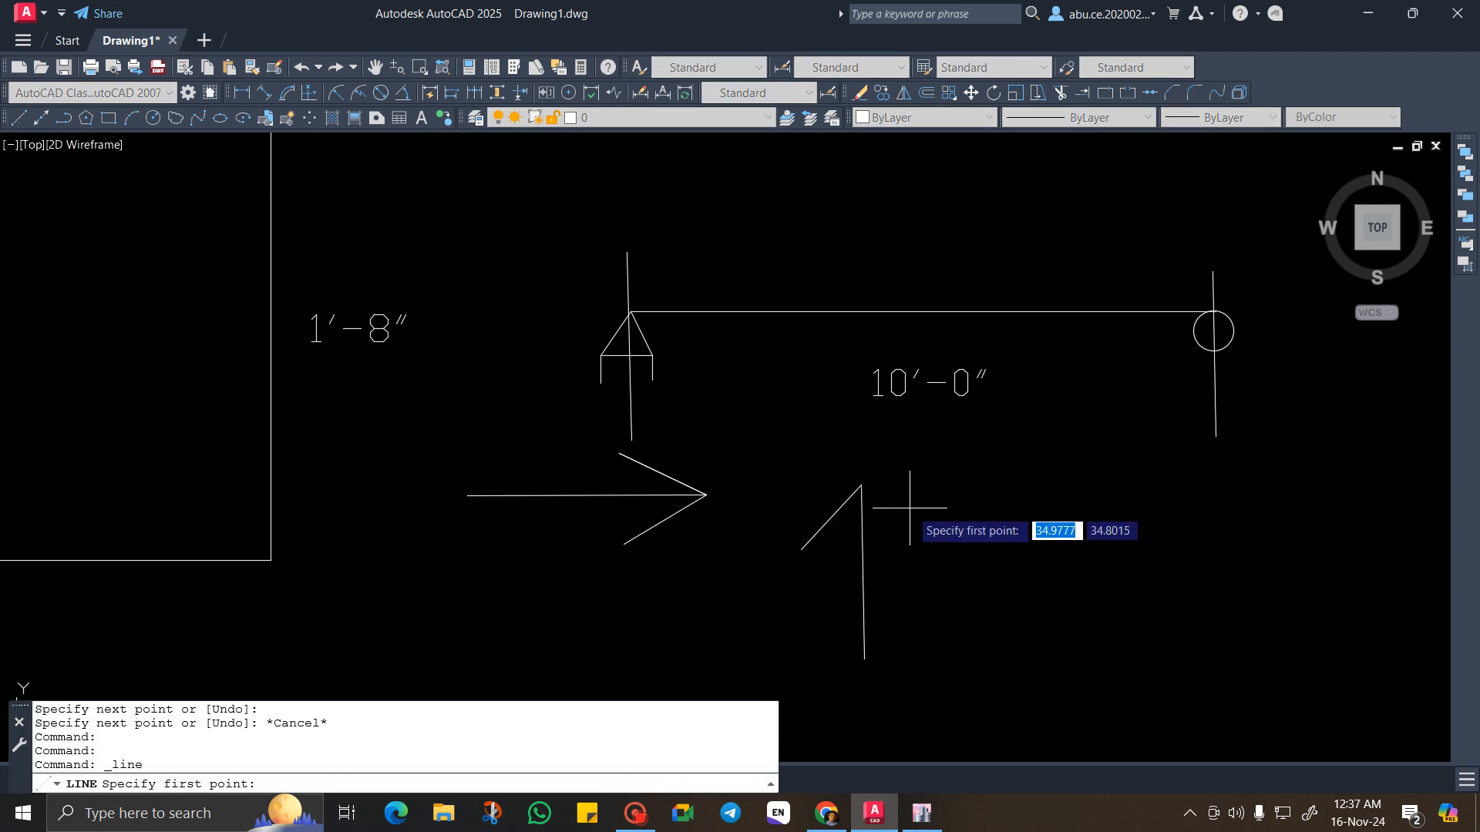
pyautogui.click(861, 485)
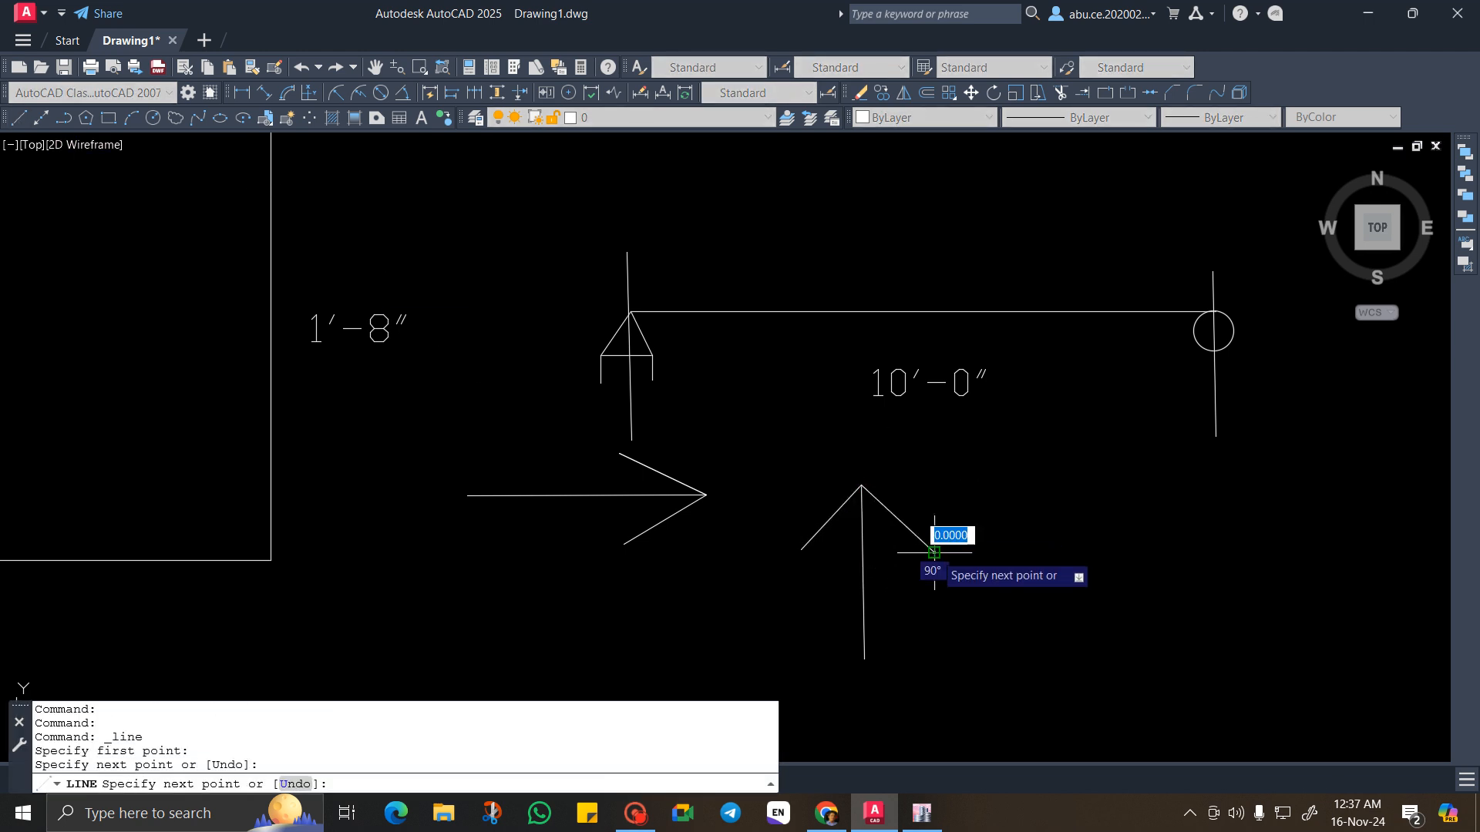
pyautogui.press('Escape')
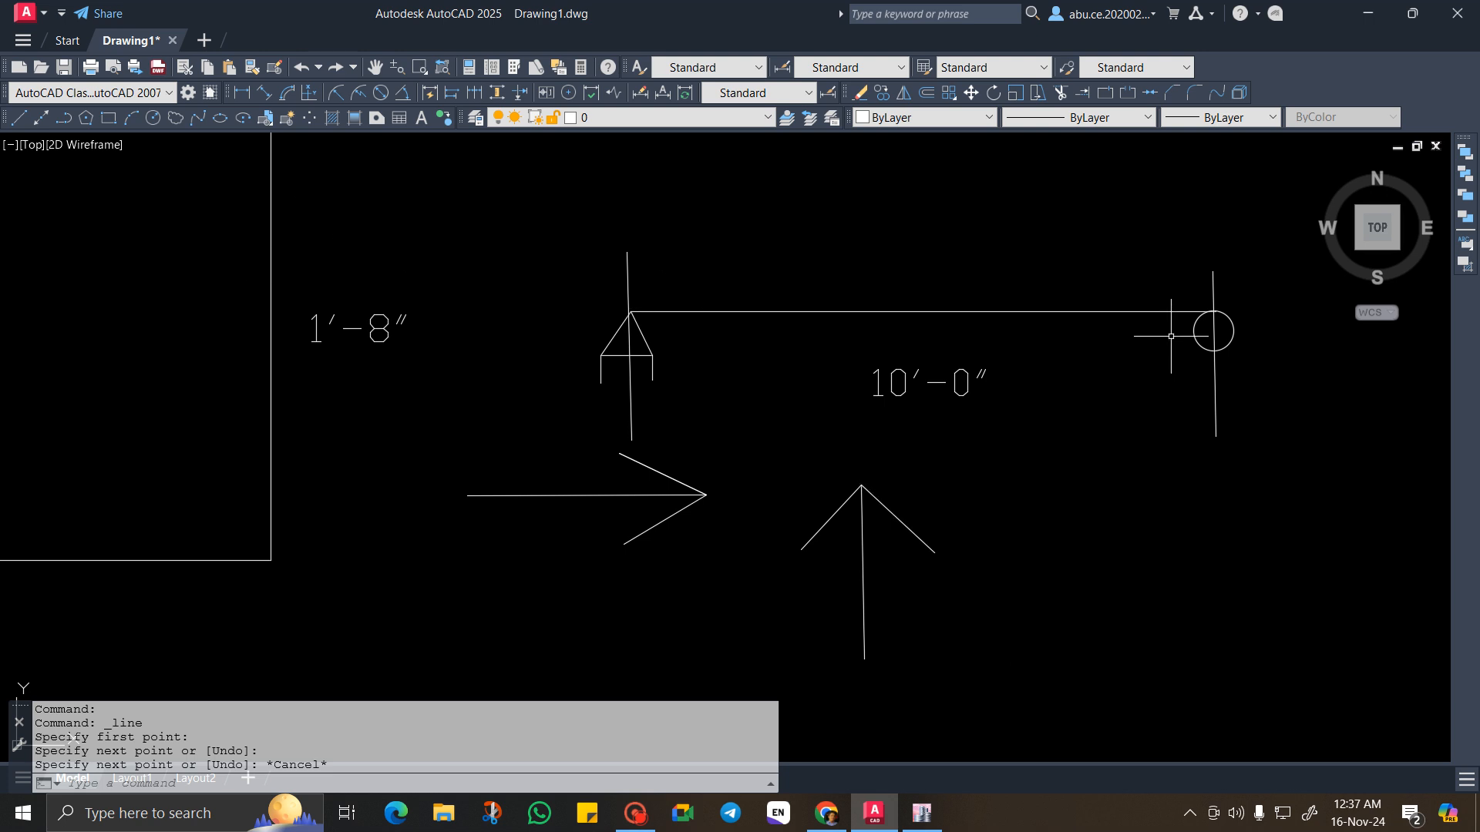
# Switch to ETABS, set the number of grid lines in the Y direction to 1, and check the AutoCAD beam drawing.
pyautogui.click(922, 813)
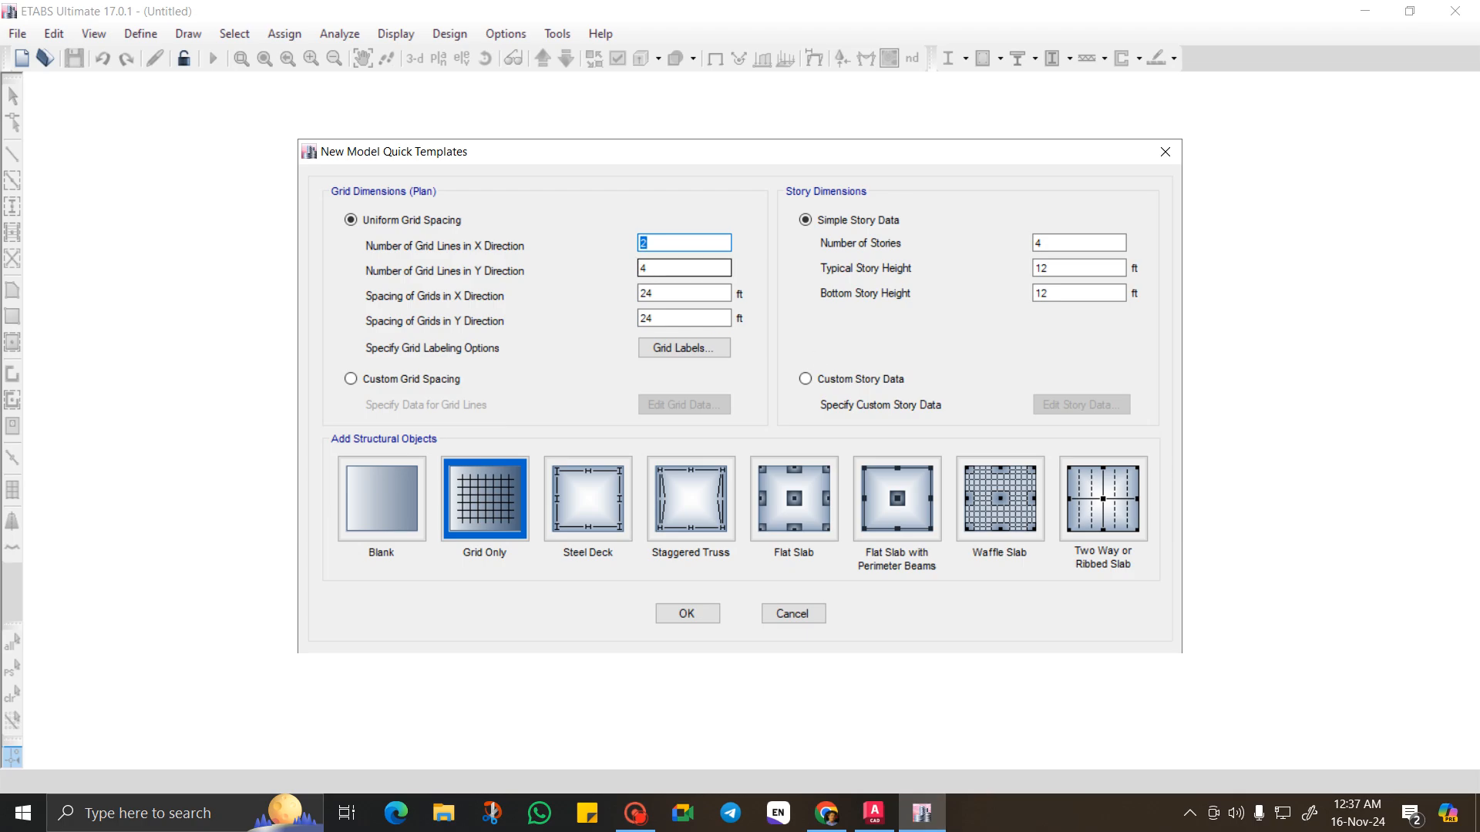
pyautogui.click(646, 268)
pyautogui.click(873, 813)
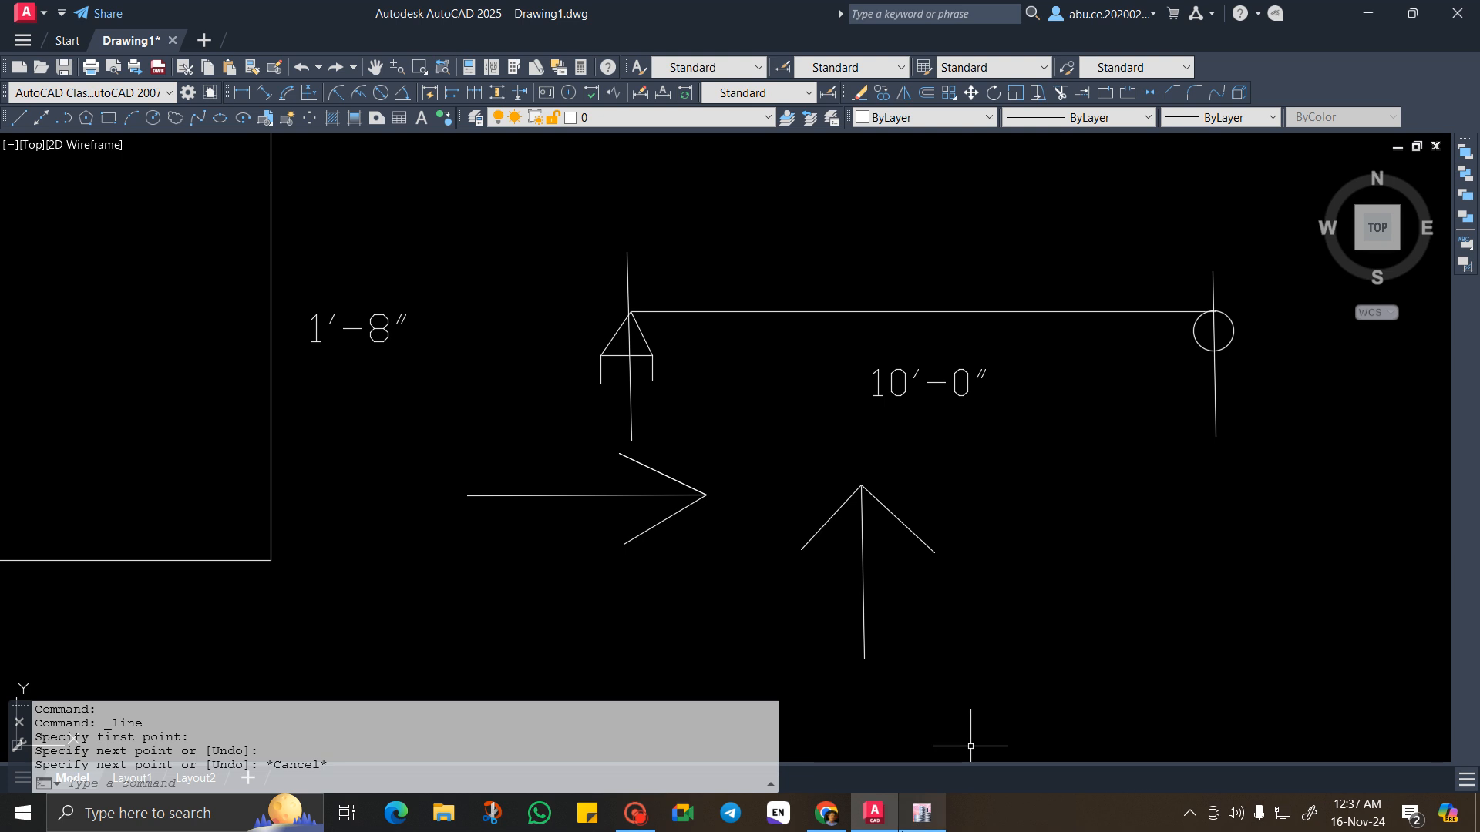
pyautogui.click(922, 813)
# Set the spacing of grids in the X direction to 10 ft and compare it with the span in the AutoCAD drawing.
pyautogui.click(663, 293)
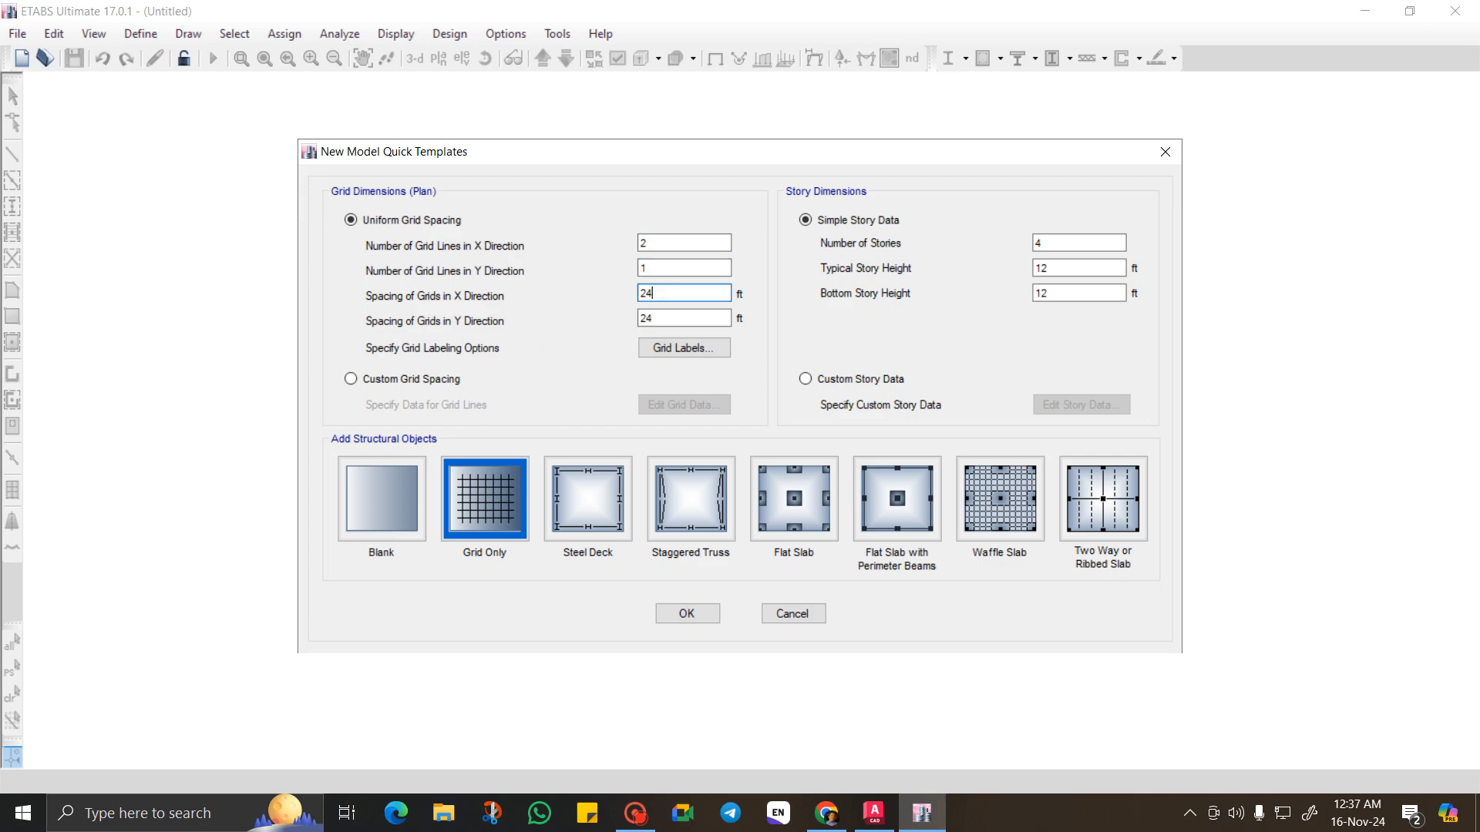
pyautogui.press('BackSpace')
pyautogui.press('BackSpace')
pyautogui.write('10')
pyautogui.click(880, 825)
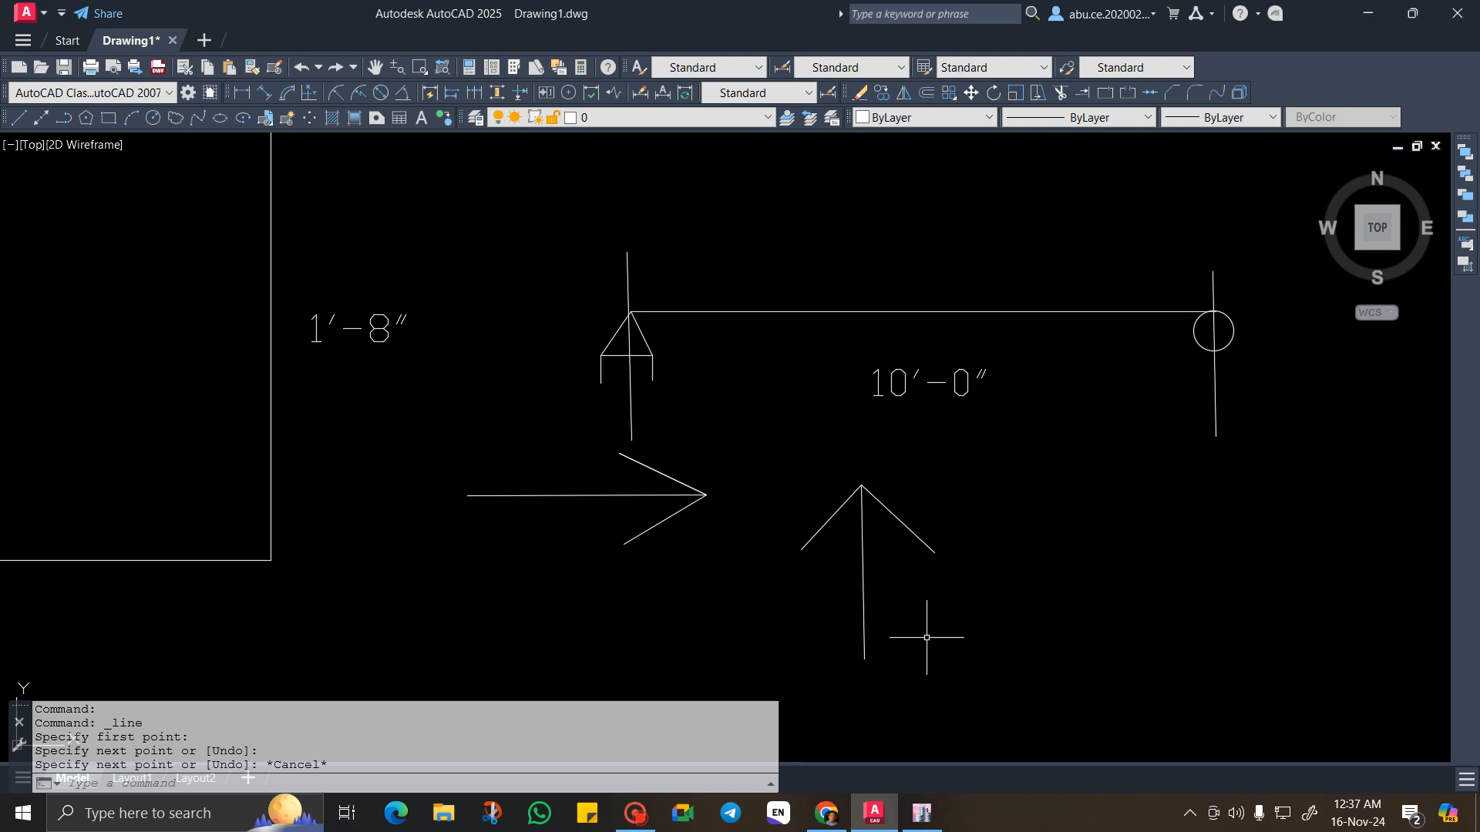
pyautogui.click(929, 823)
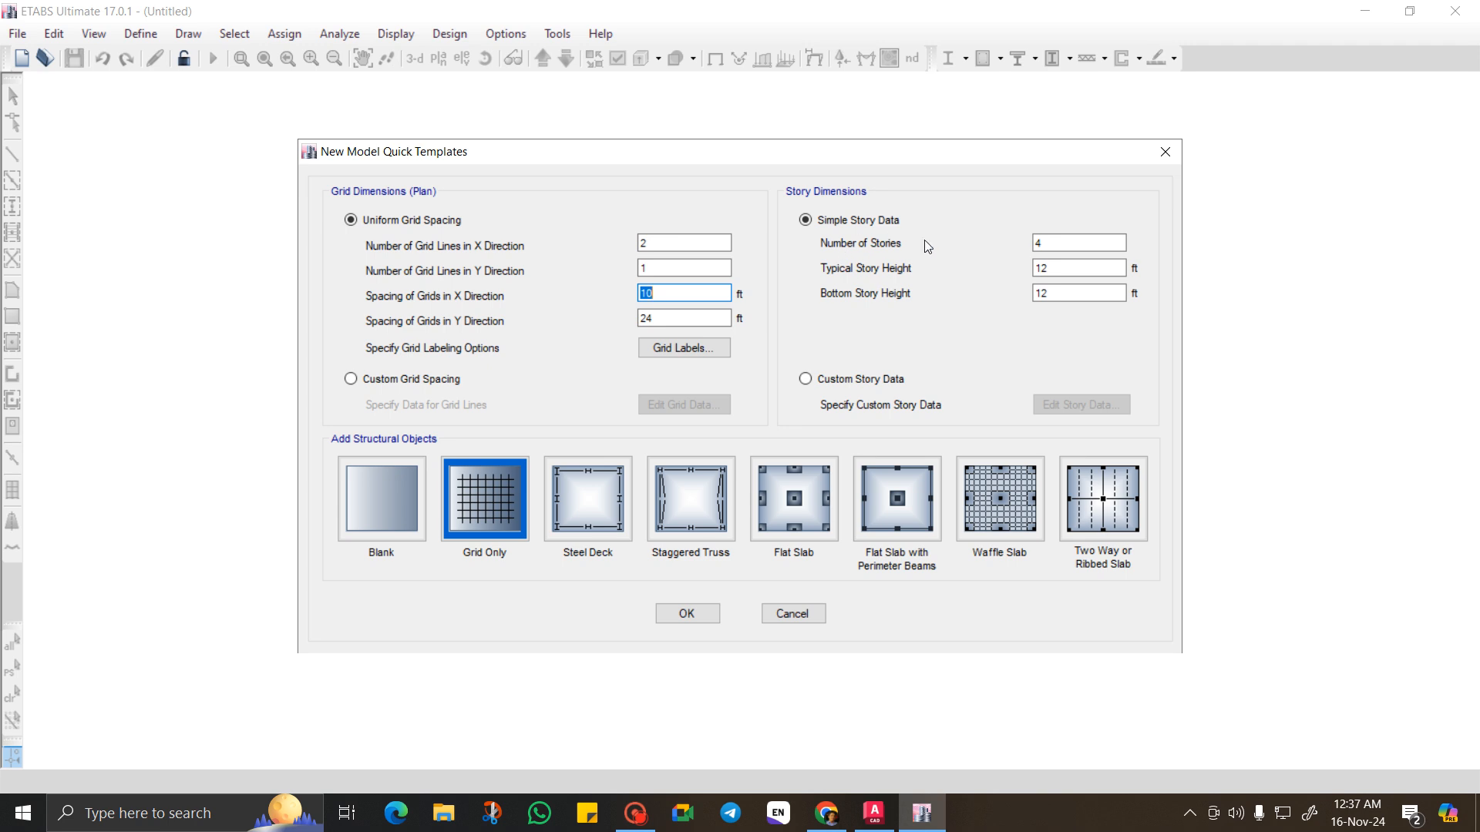
# Set the number of stories to 1 and create the grid-only model.
pyautogui.click(1044, 245)
pyautogui.click(1048, 243)
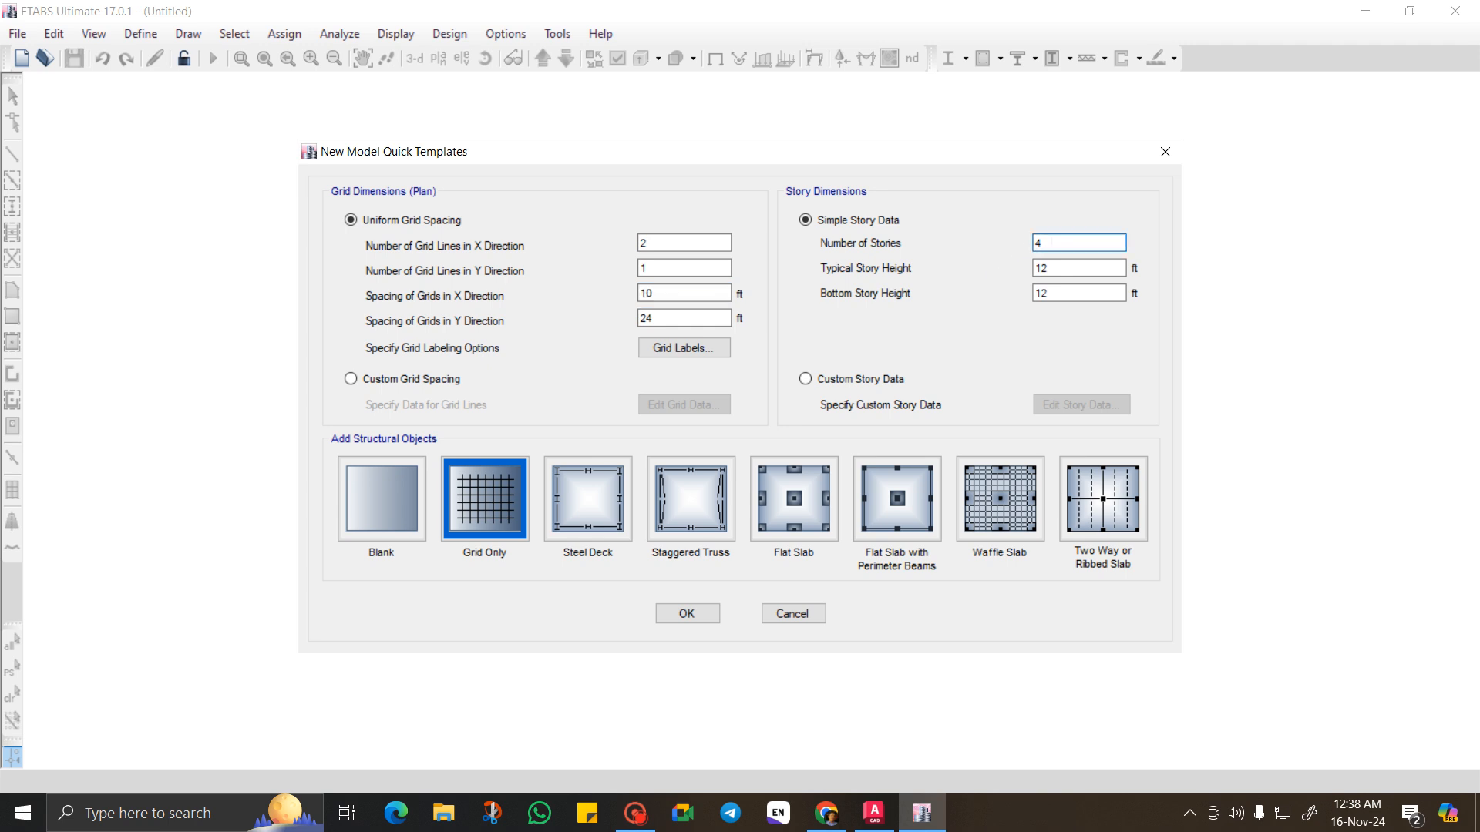
pyautogui.press('BackSpace')
pyautogui.write('1')
pyautogui.click(695, 616)
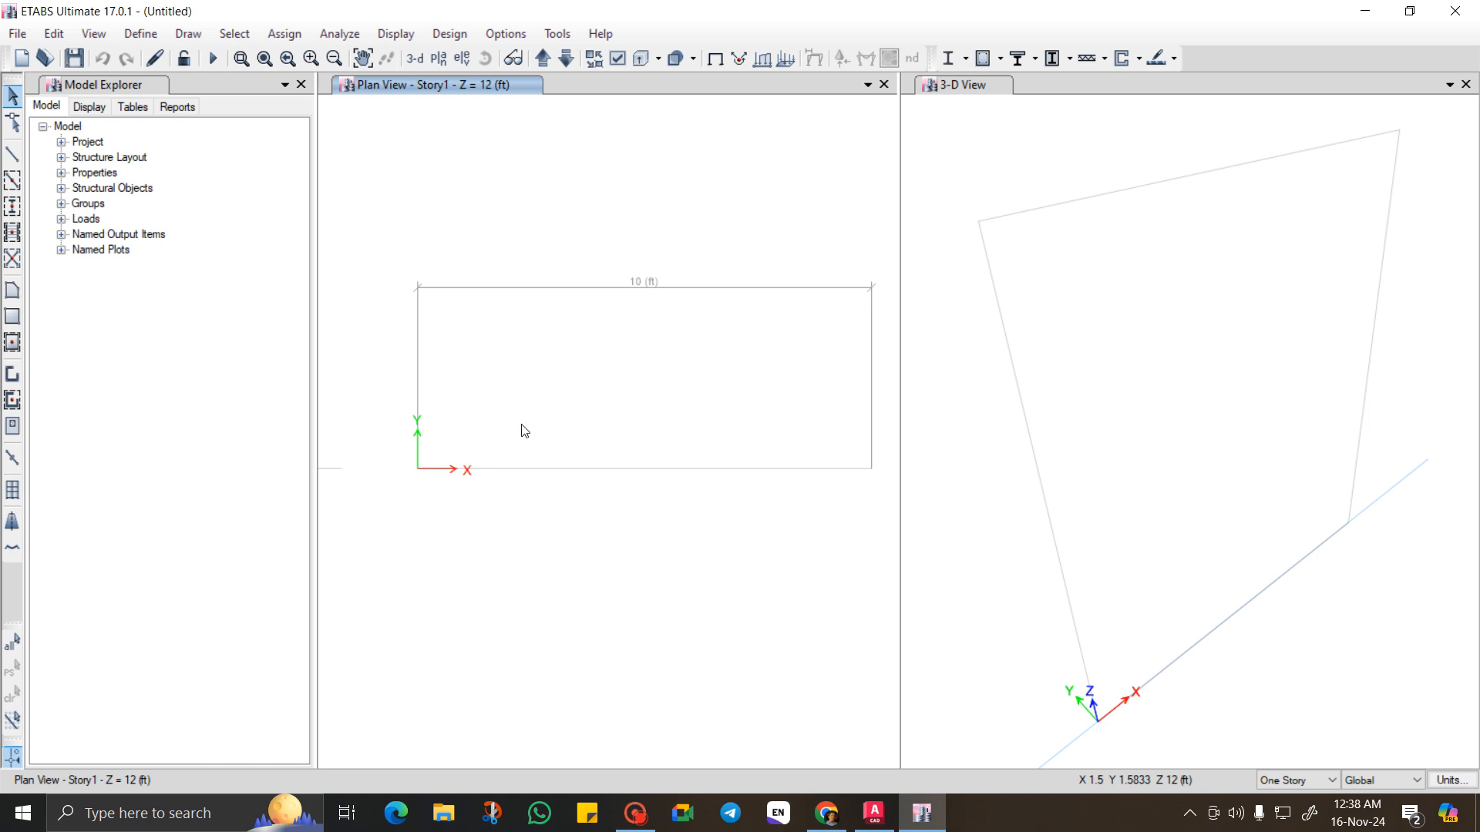
# Change the plan view to the elevation view along grid line 1.
pyautogui.click(462, 60)
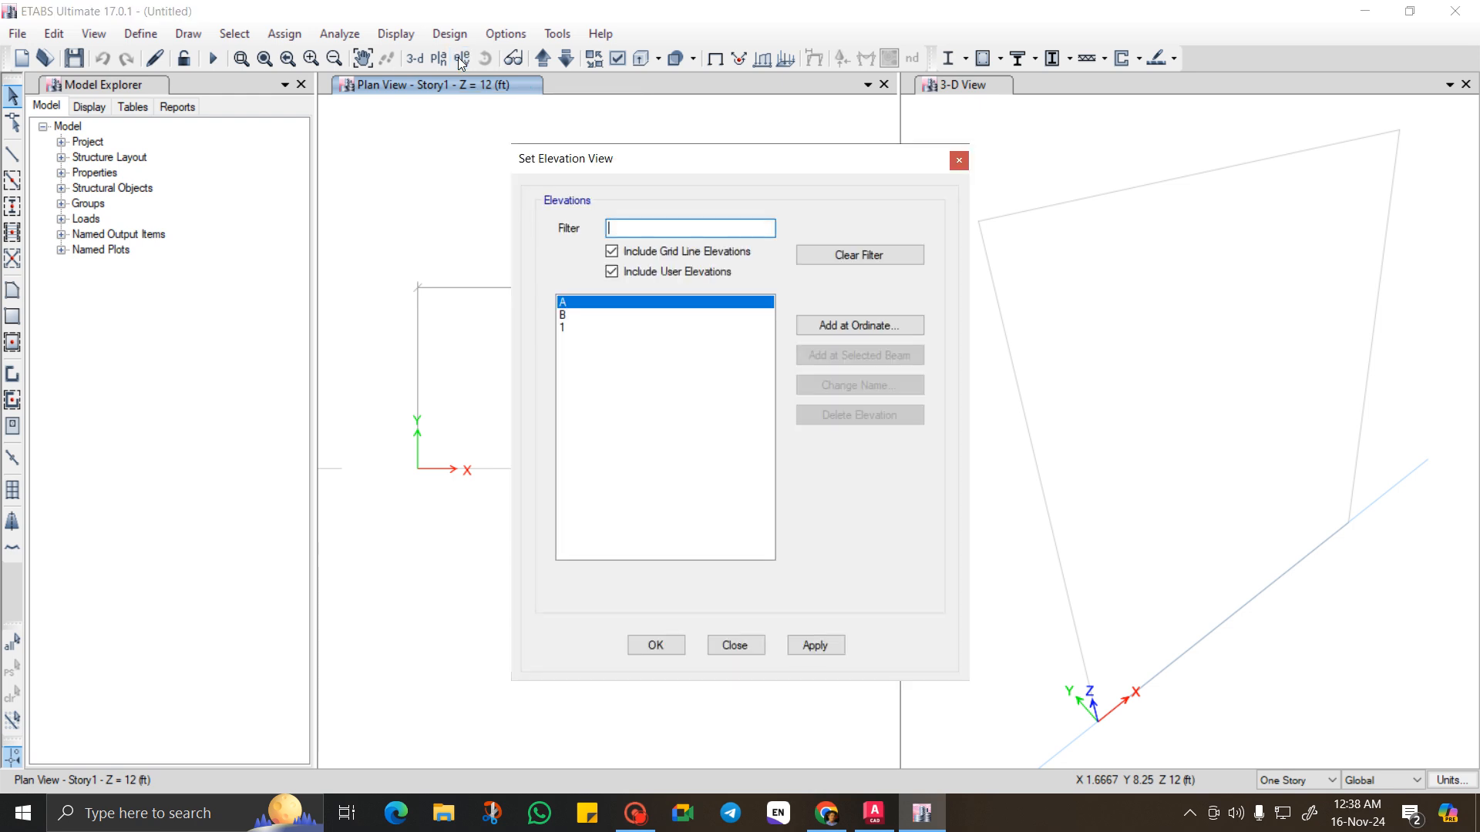
pyautogui.click(572, 329)
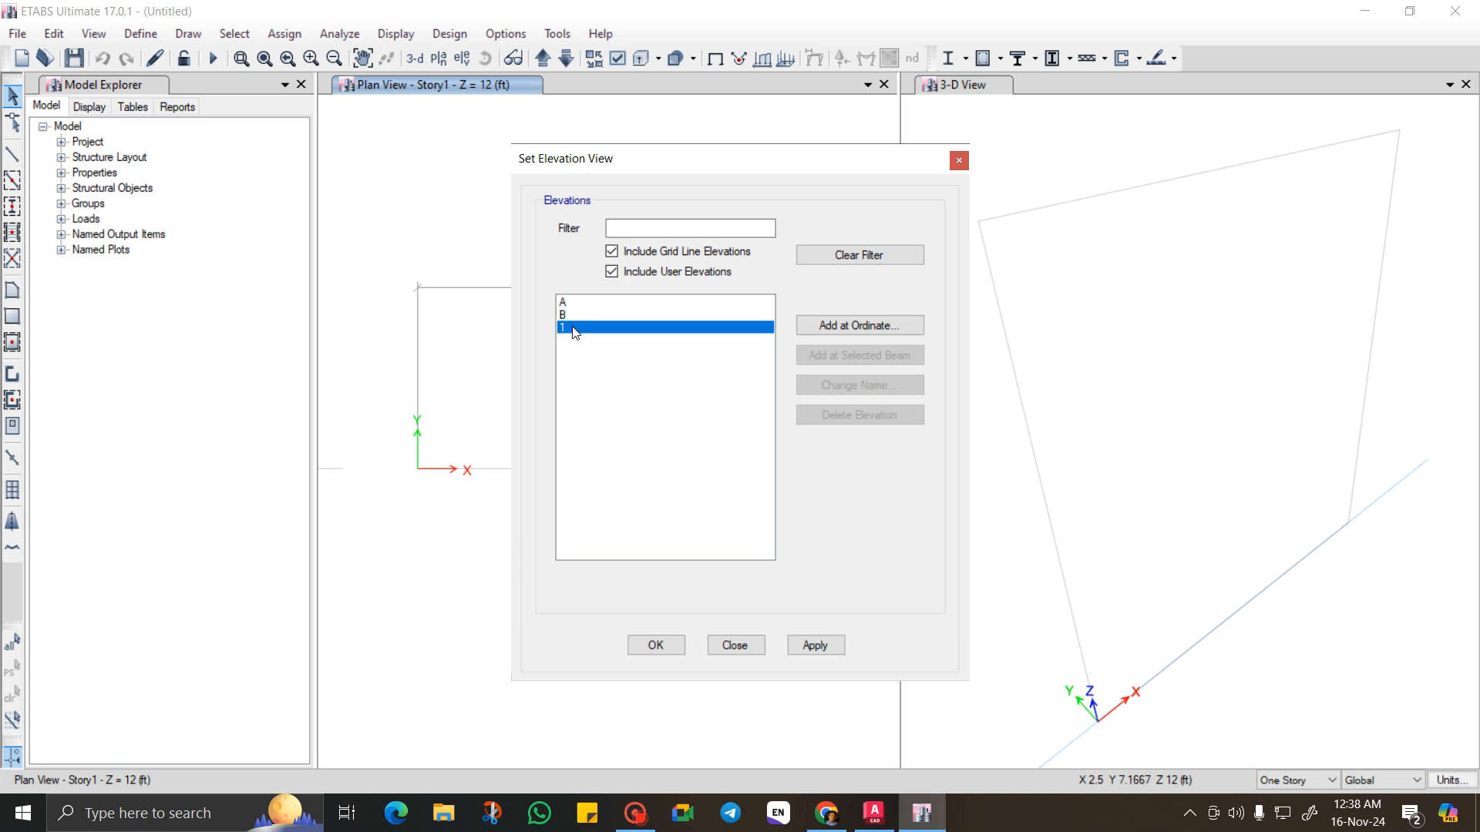
pyautogui.click(664, 651)
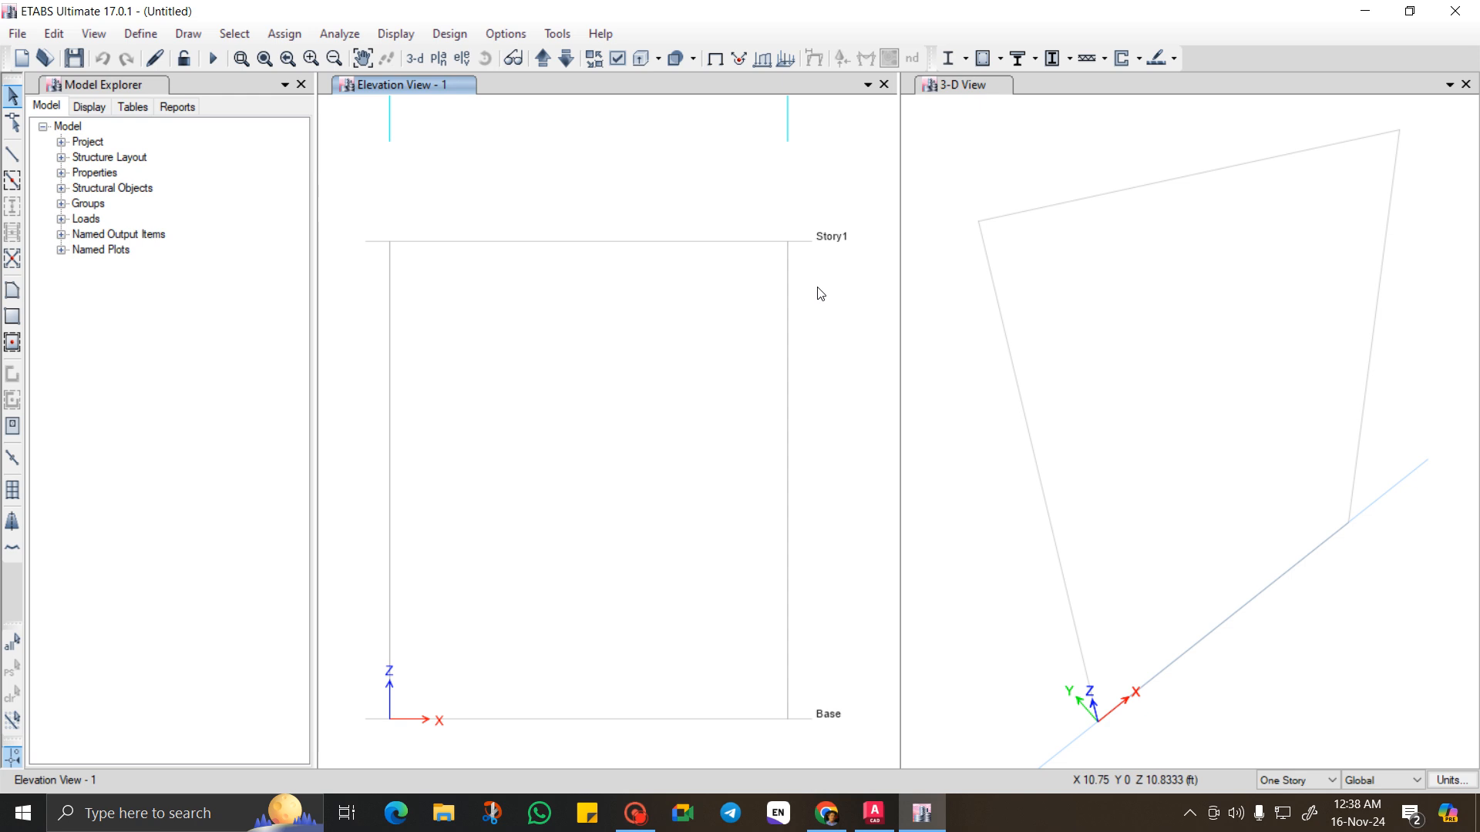
pyautogui.click(635, 813)
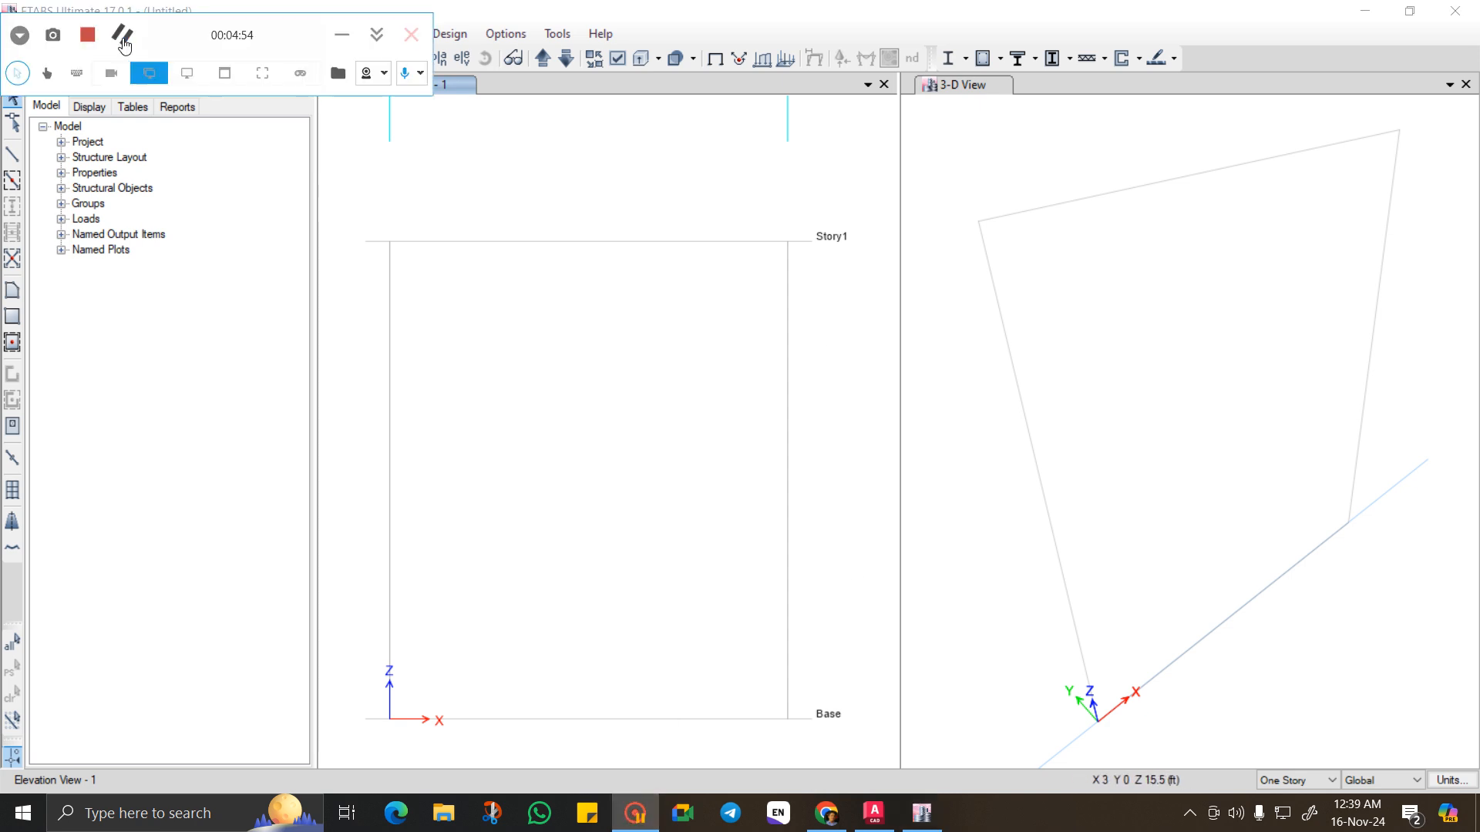
pyautogui.click(376, 34)
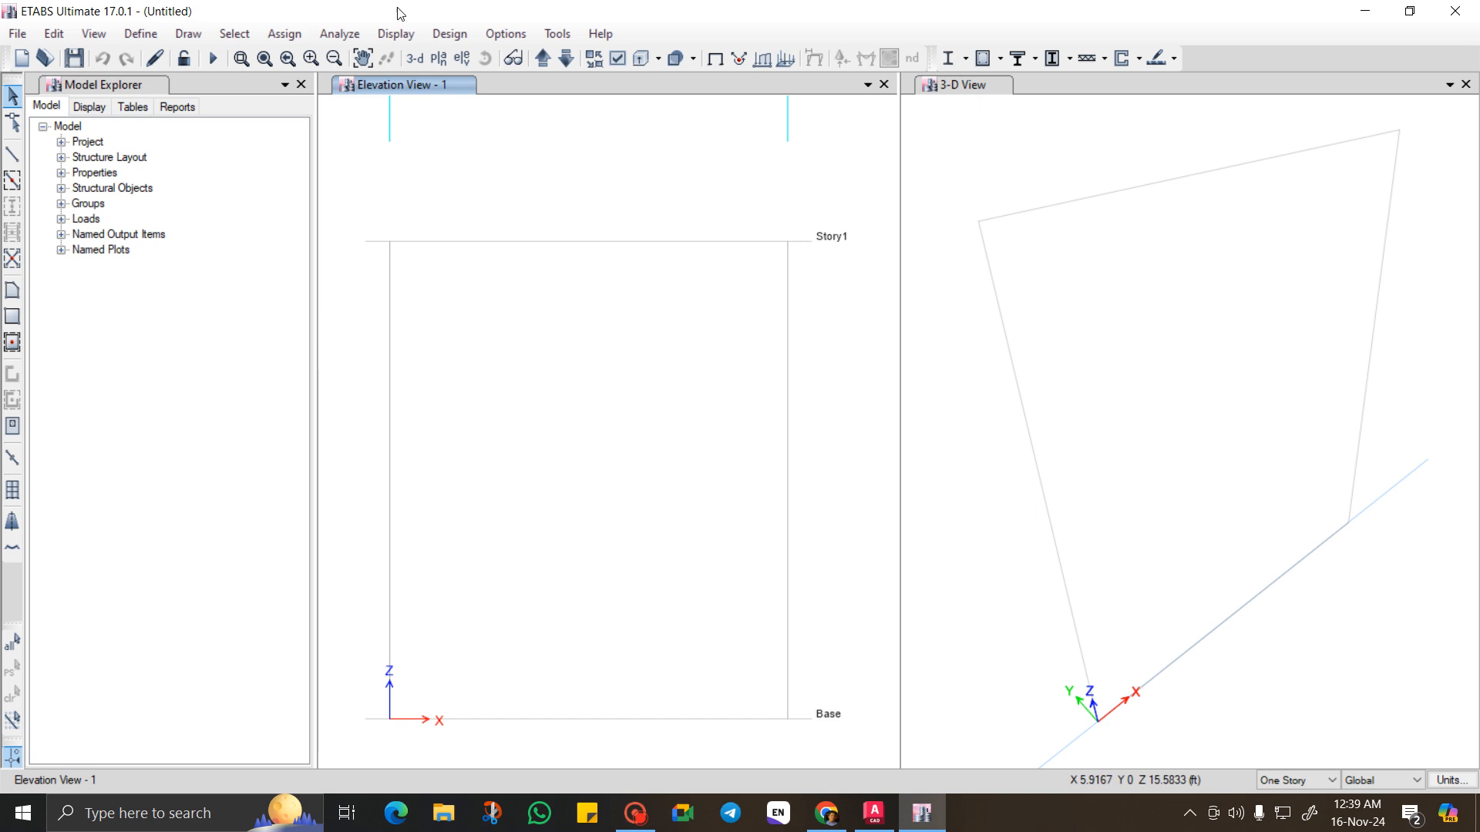
# Start a new material property with region User and material type Concrete.
pyautogui.click(141, 34)
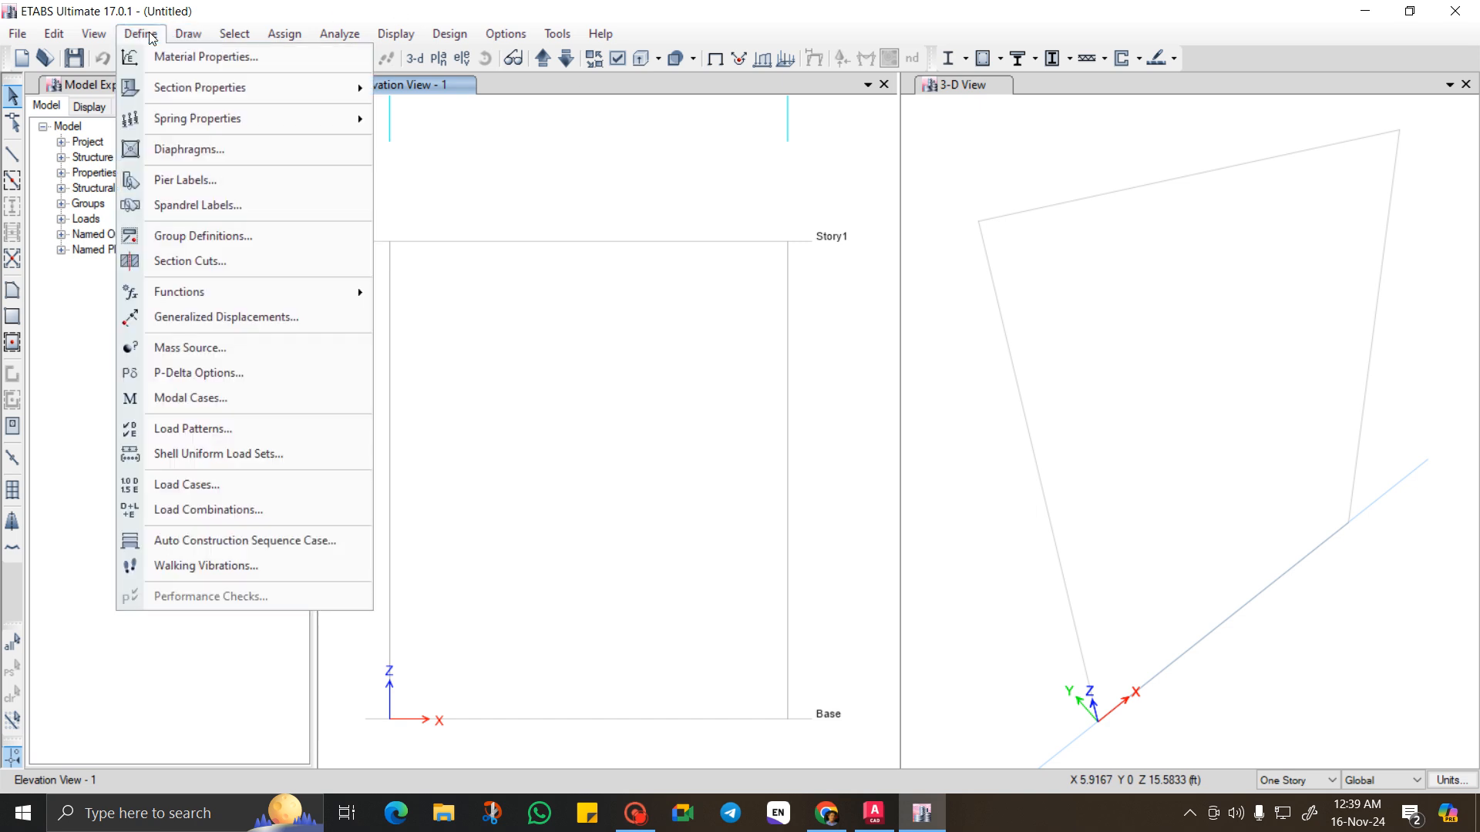
pyautogui.click(216, 59)
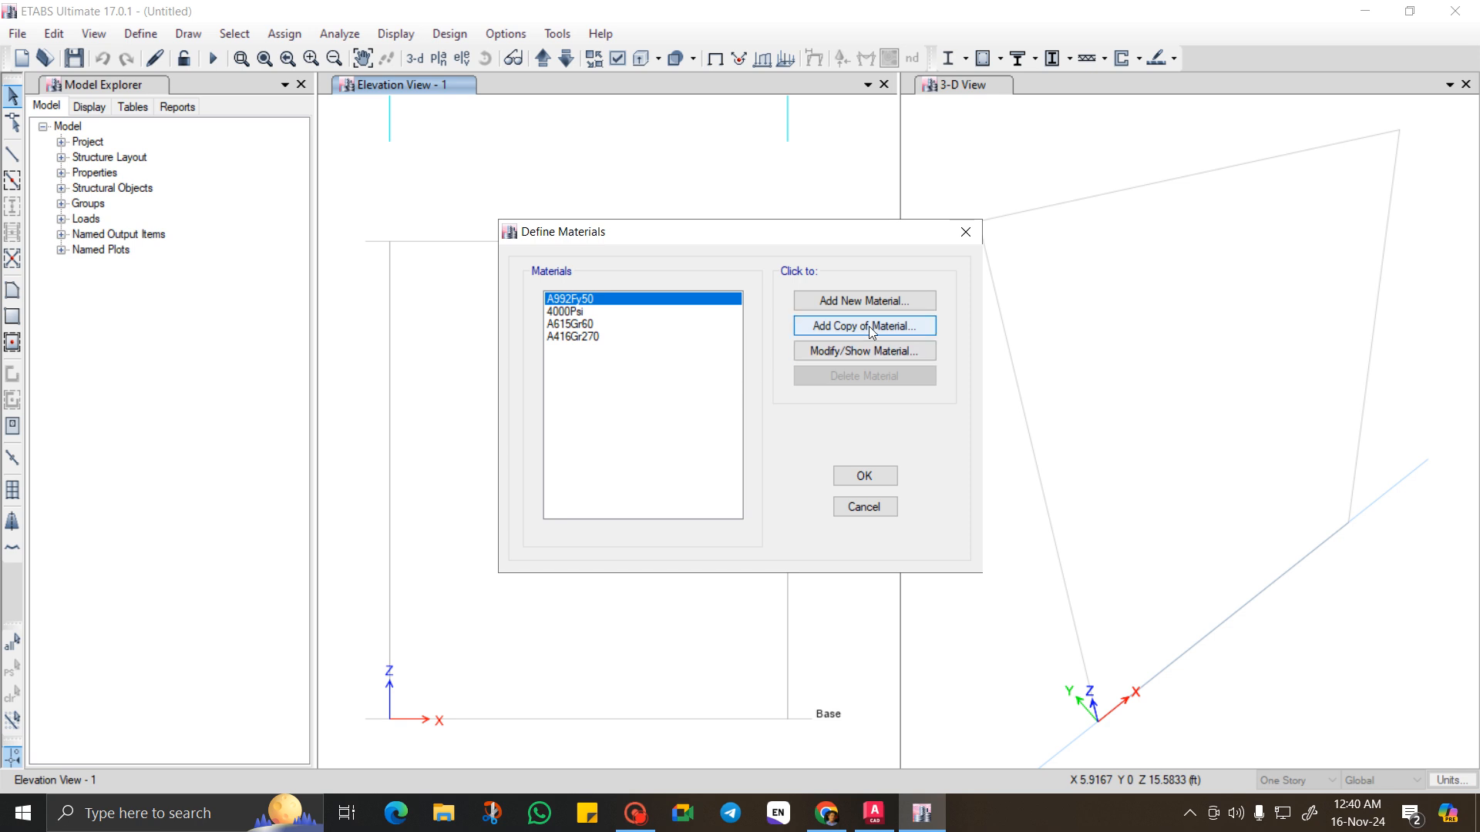
pyautogui.click(857, 303)
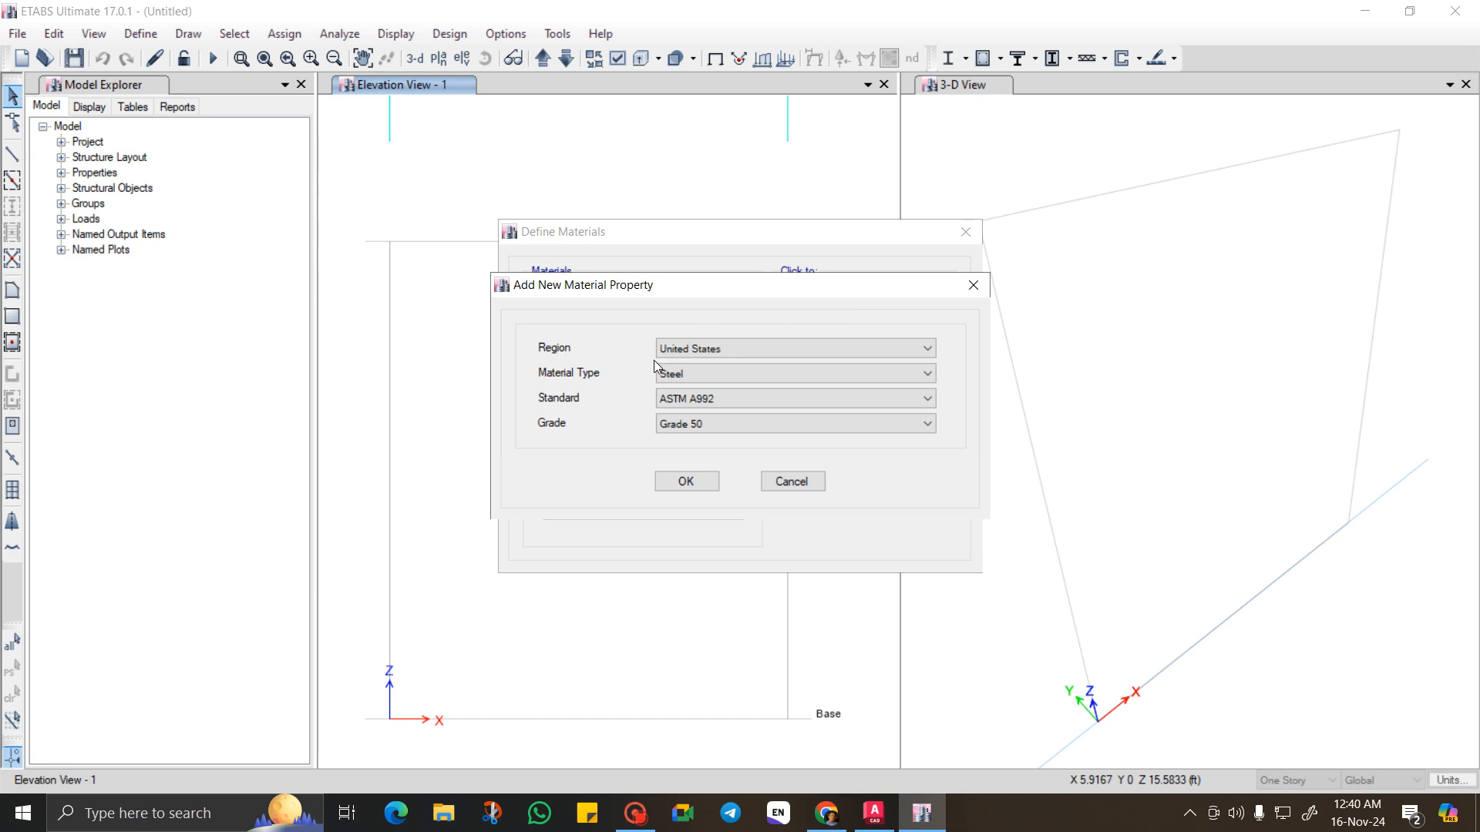
pyautogui.click(708, 350)
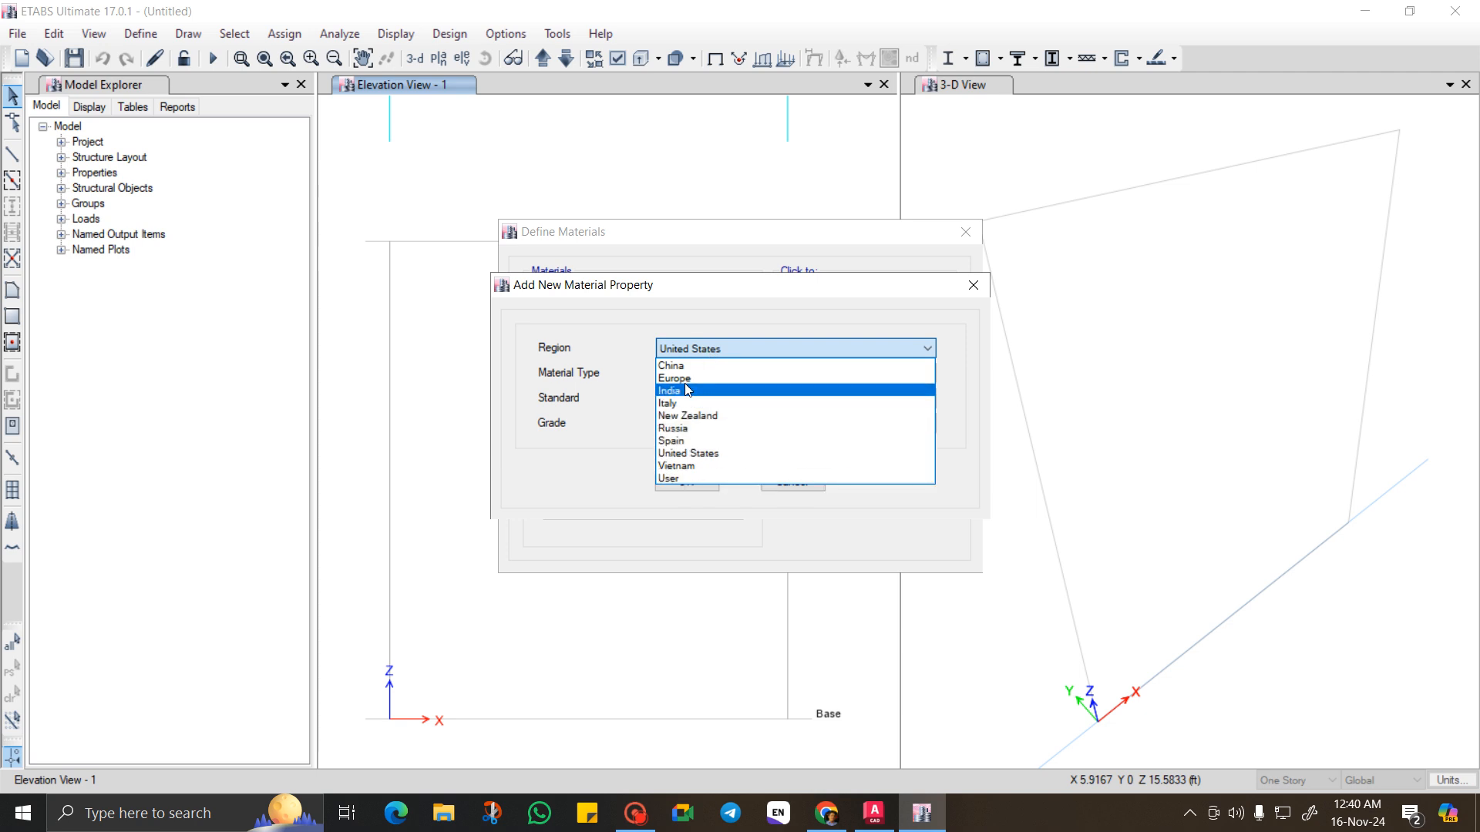
pyautogui.click(683, 478)
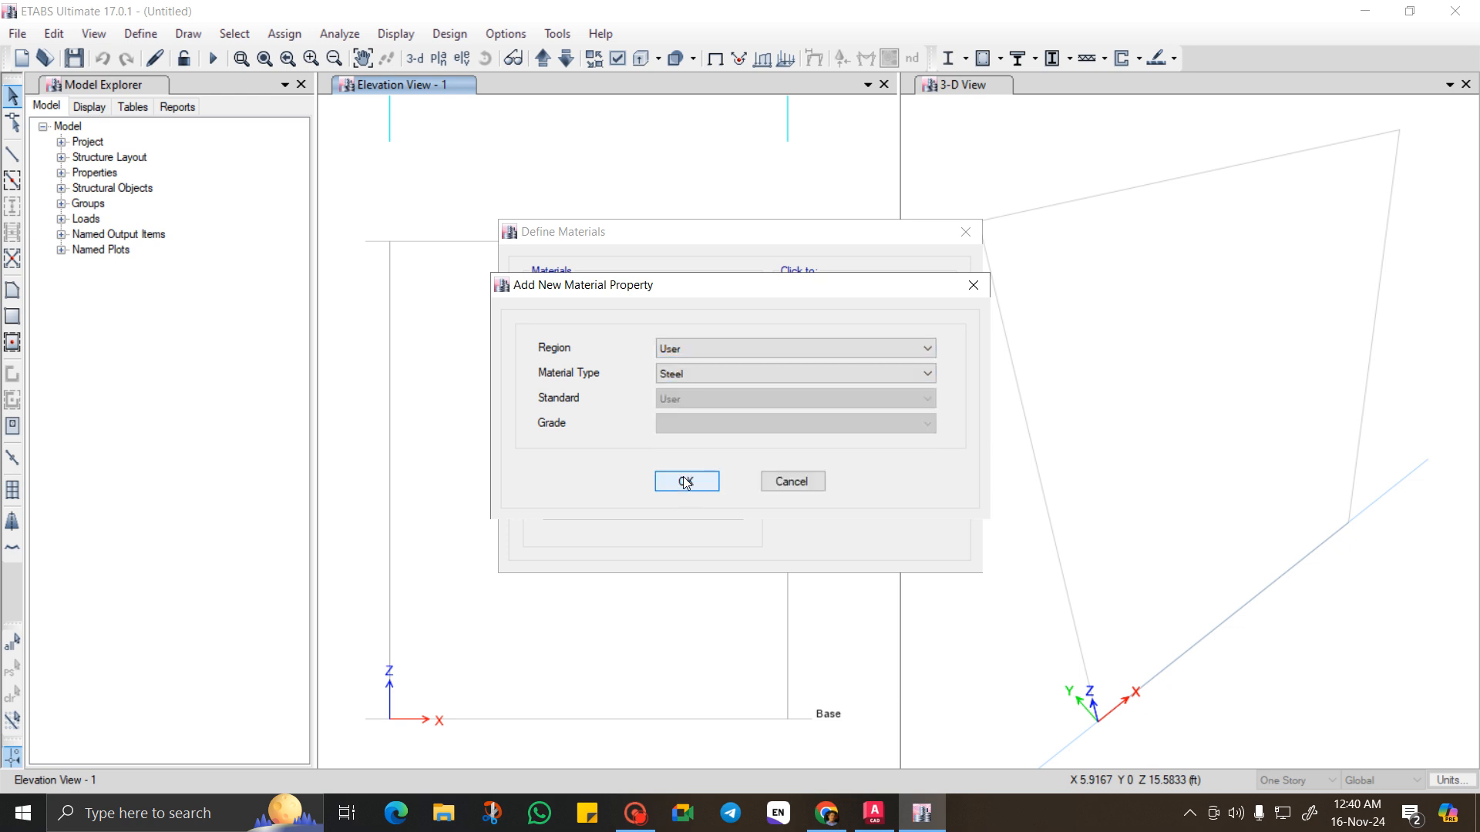
pyautogui.click(672, 375)
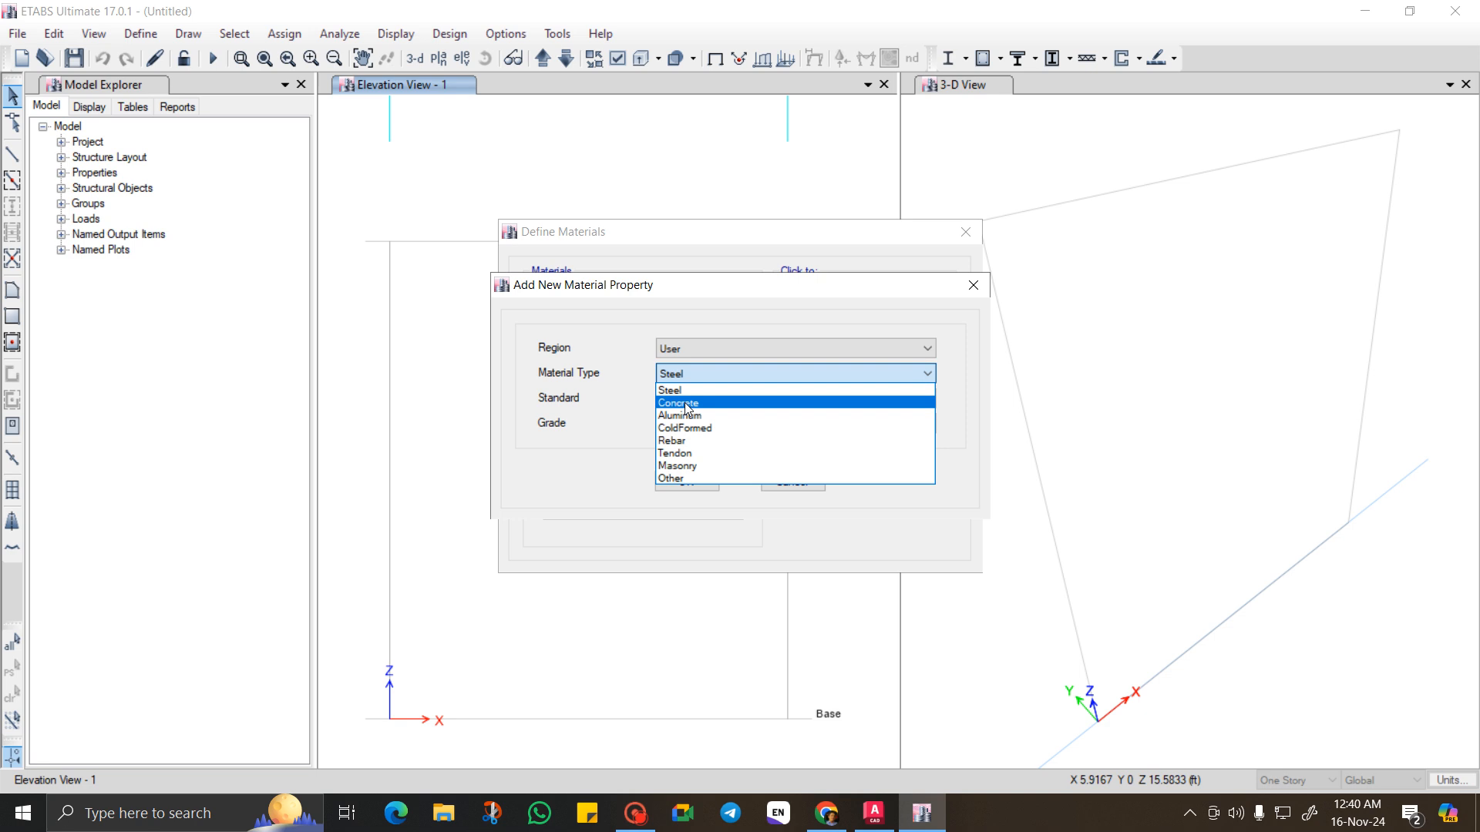
pyautogui.click(686, 404)
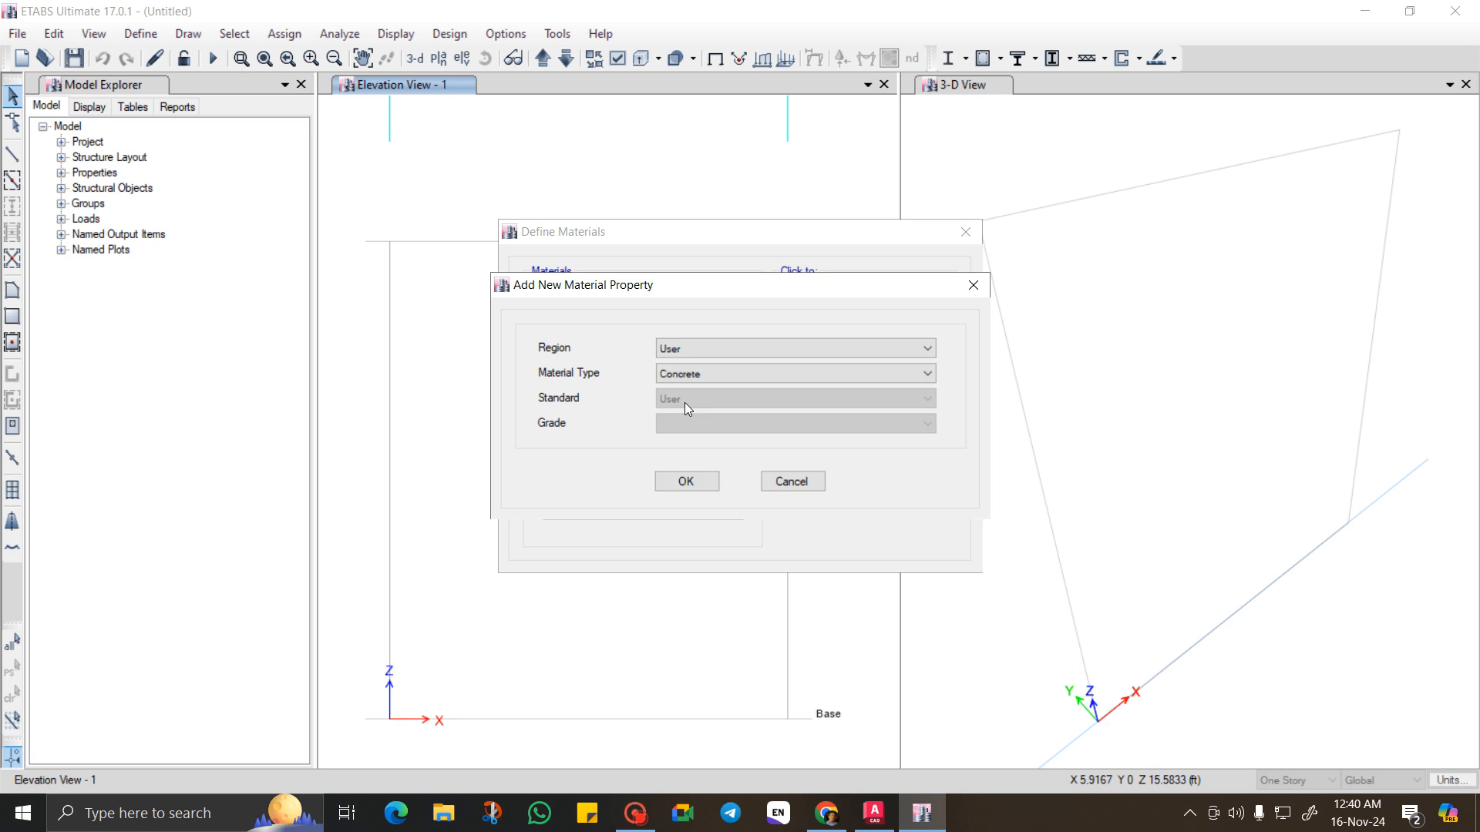
pyautogui.click(635, 813)
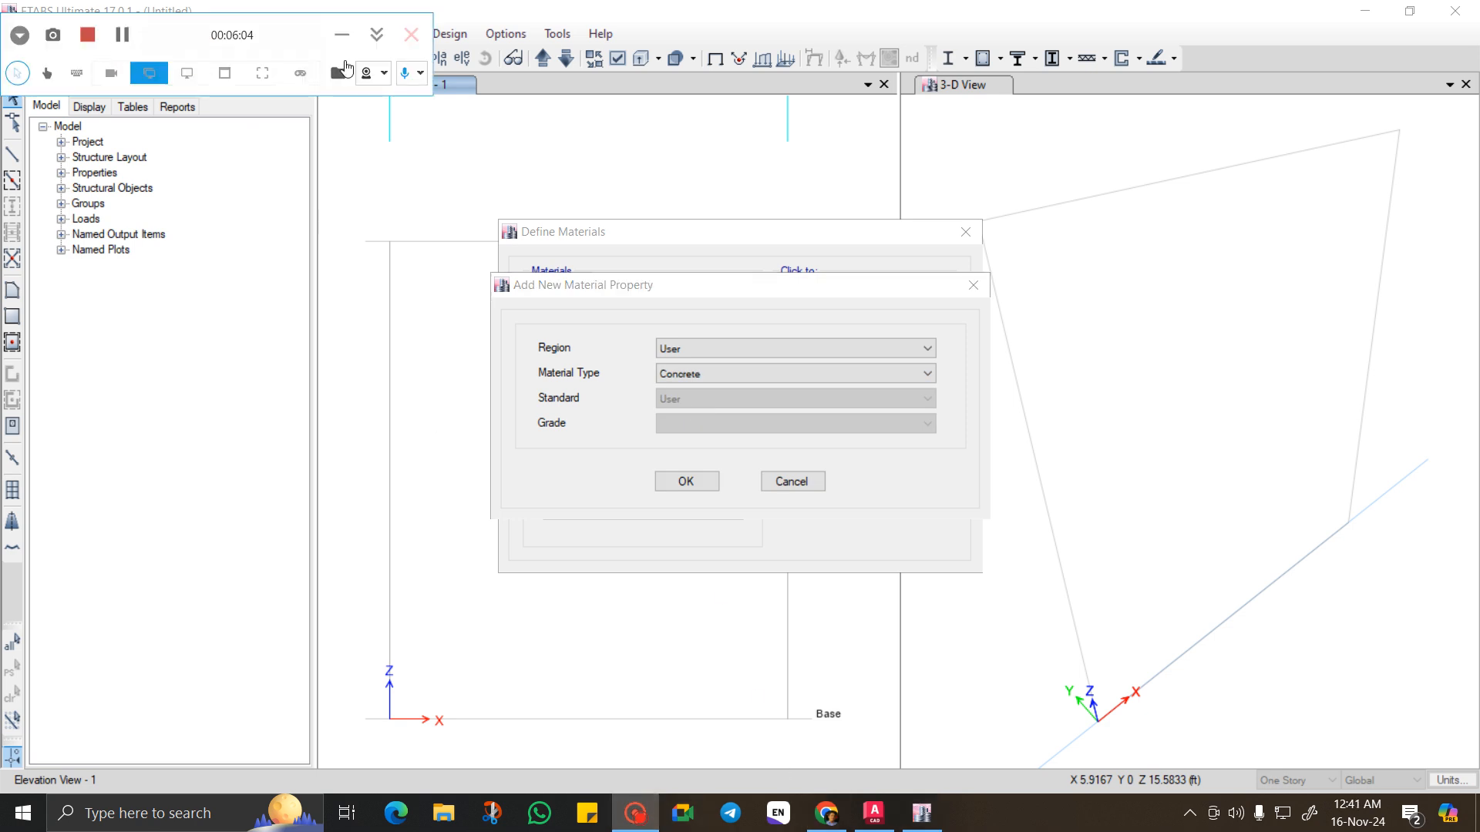
pyautogui.click(342, 37)
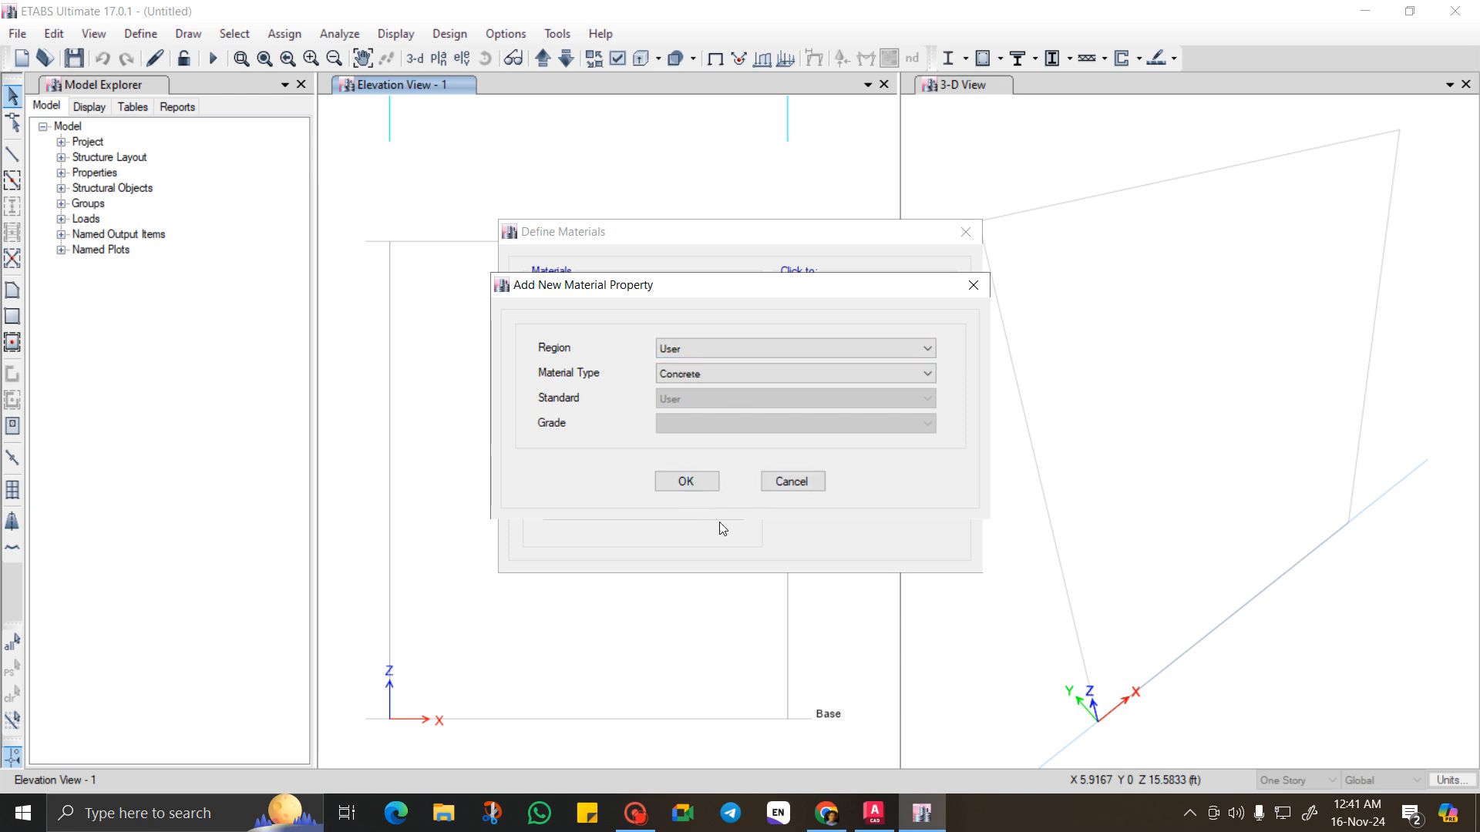
pyautogui.click(694, 479)
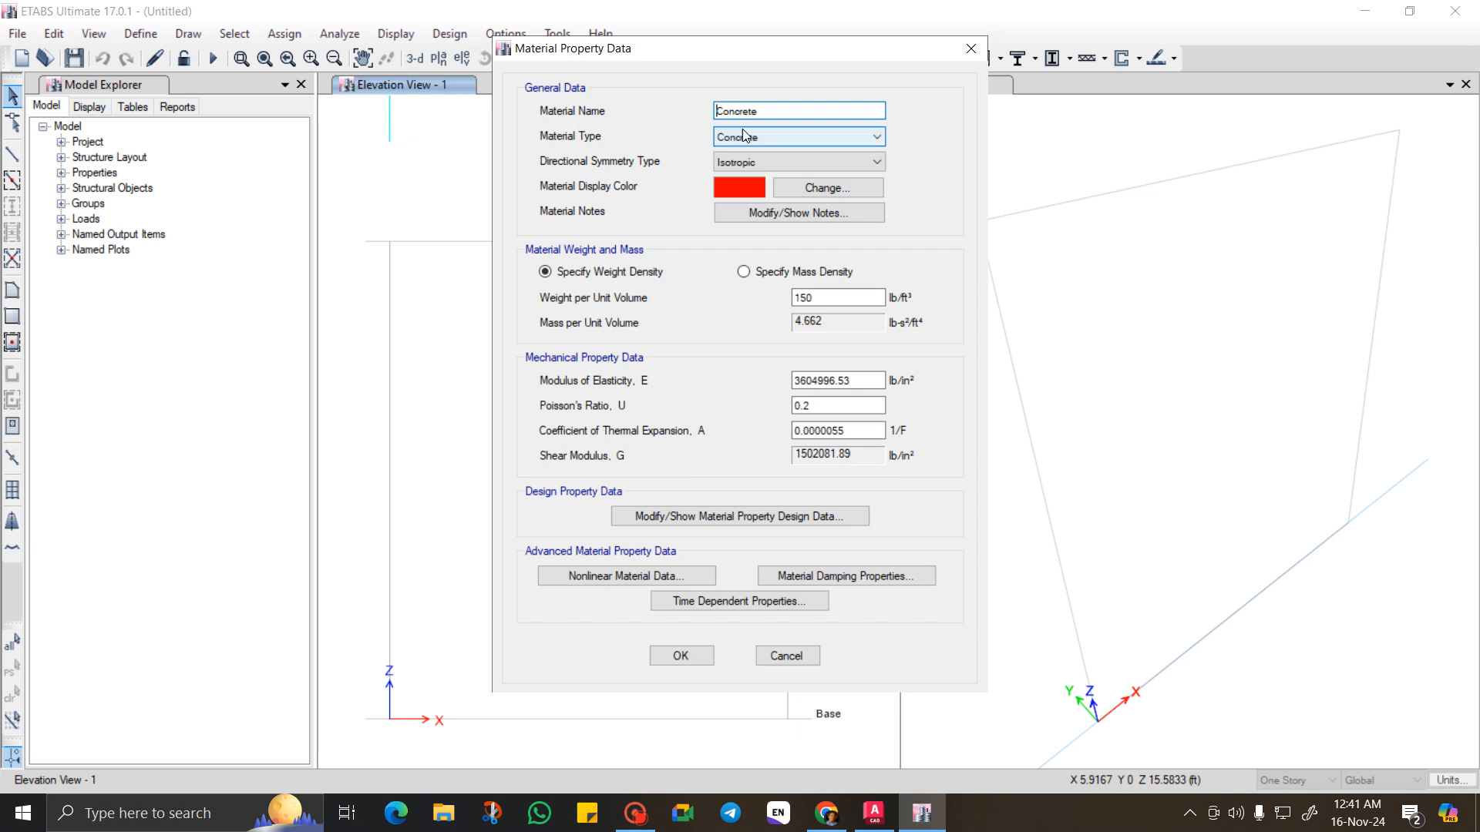
# Name the new concrete material 3500psi.
pyautogui.press('BackSpace')
pyautogui.press('BackSpace')
pyautogui.press('BackSpace')
pyautogui.press('BackSpace')
pyautogui.press('BackSpace')
pyautogui.press('BackSpace')
pyautogui.press('BackSpace')
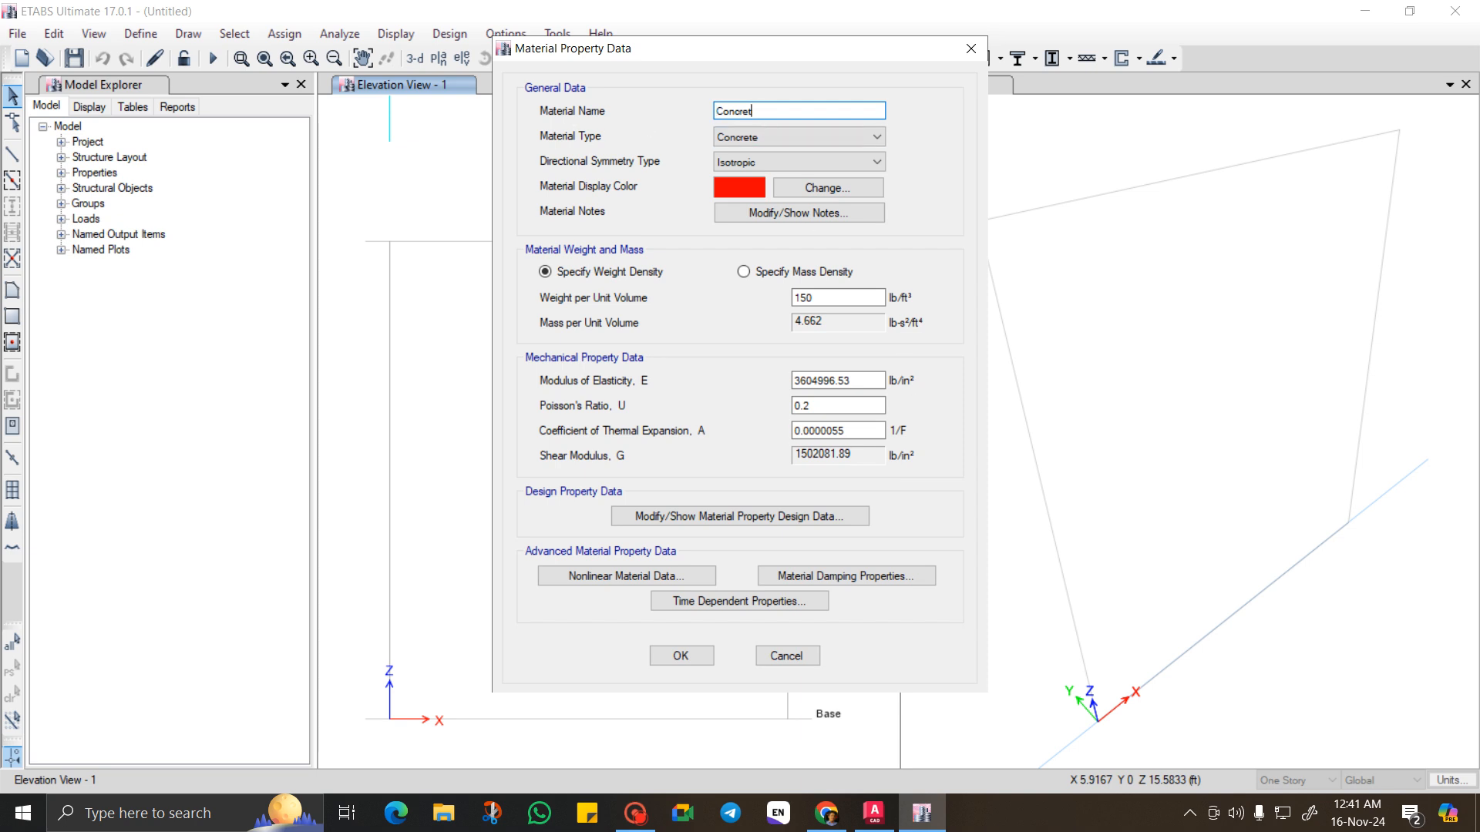
pyautogui.press('BackSpace')
pyautogui.write('3500psi')
# Set the concrete material's modulus of elasticity with the expression 57000*sqrt(3500) in lb/in².
pyautogui.click(852, 381)
pyautogui.press('BackSpace')
pyautogui.press('BackSpace')
pyautogui.press('BackSpace')
pyautogui.press('BackSpace')
pyautogui.press('BackSpace')
pyautogui.press('BackSpace')
pyautogui.press('BackSpace')
pyautogui.press('BackSpace')
pyautogui.press('BackSpace')
pyautogui.press('BackSpace')
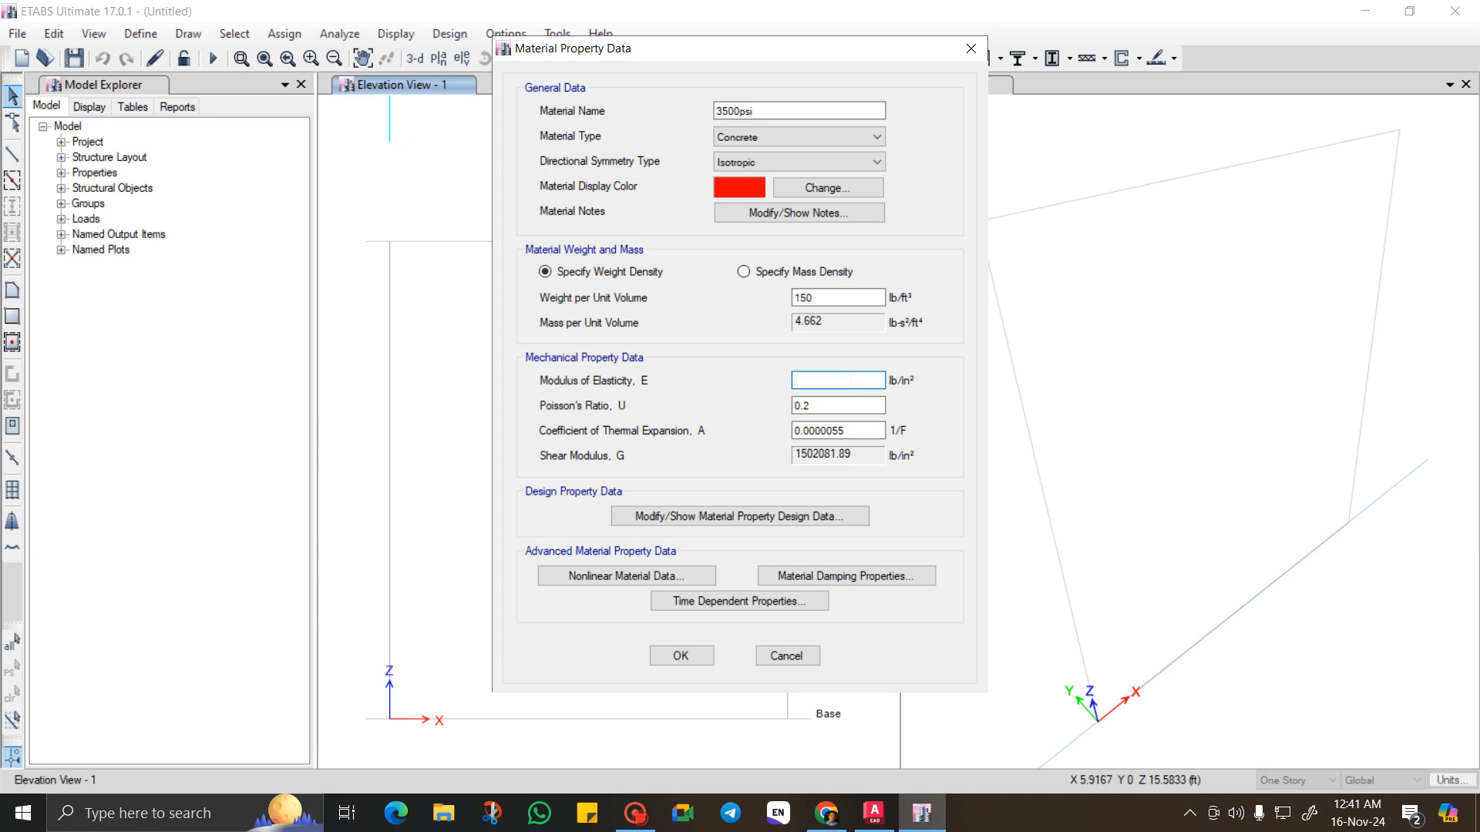
pyautogui.write('57000')
pyautogui.write('*sqrt(3500)')
pyautogui.press('Return')
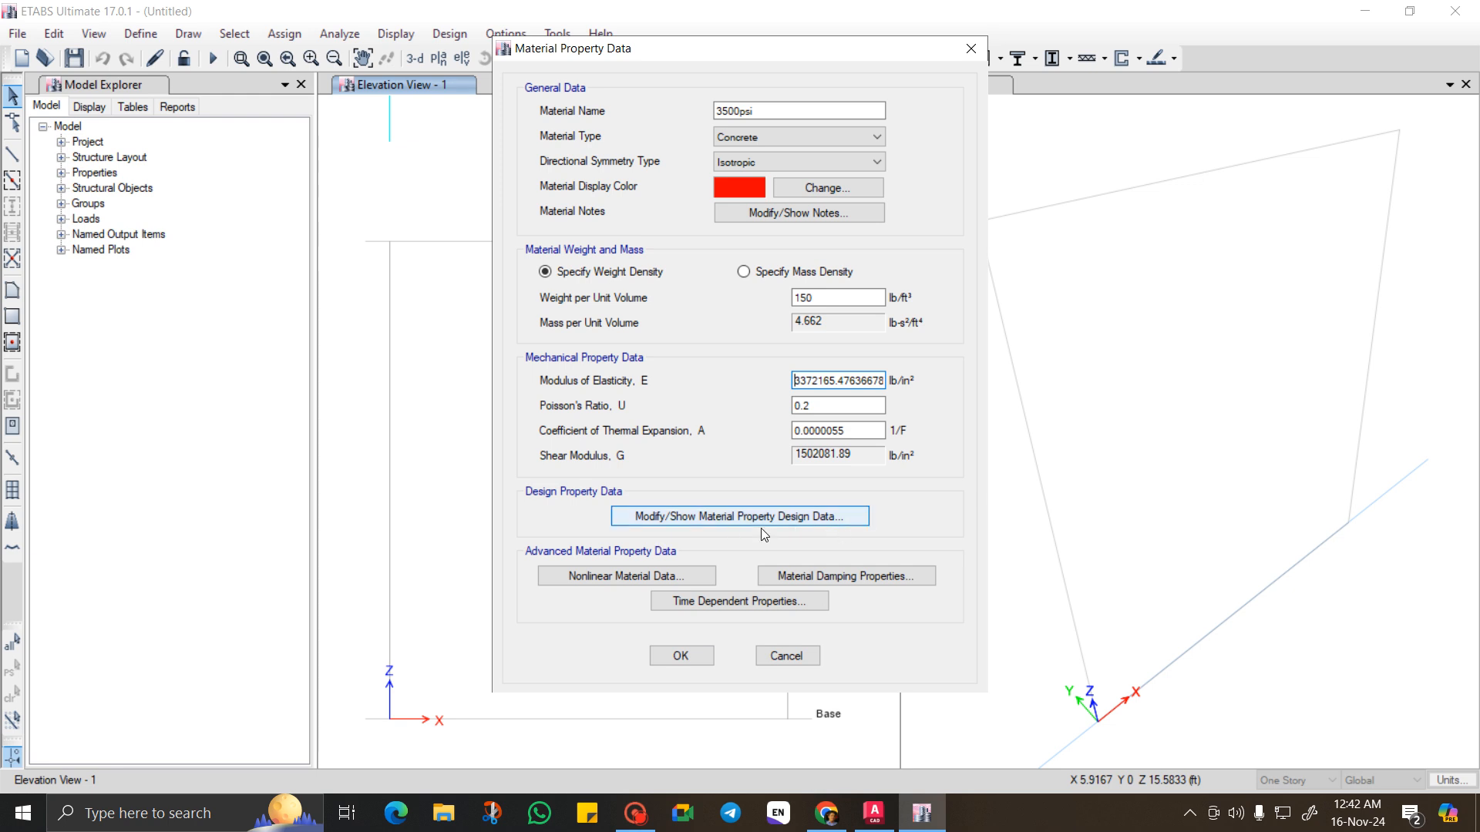
# Set the material's specified compressive strength f'c to 3500 lb/in² and save the material definition.
pyautogui.click(710, 521)
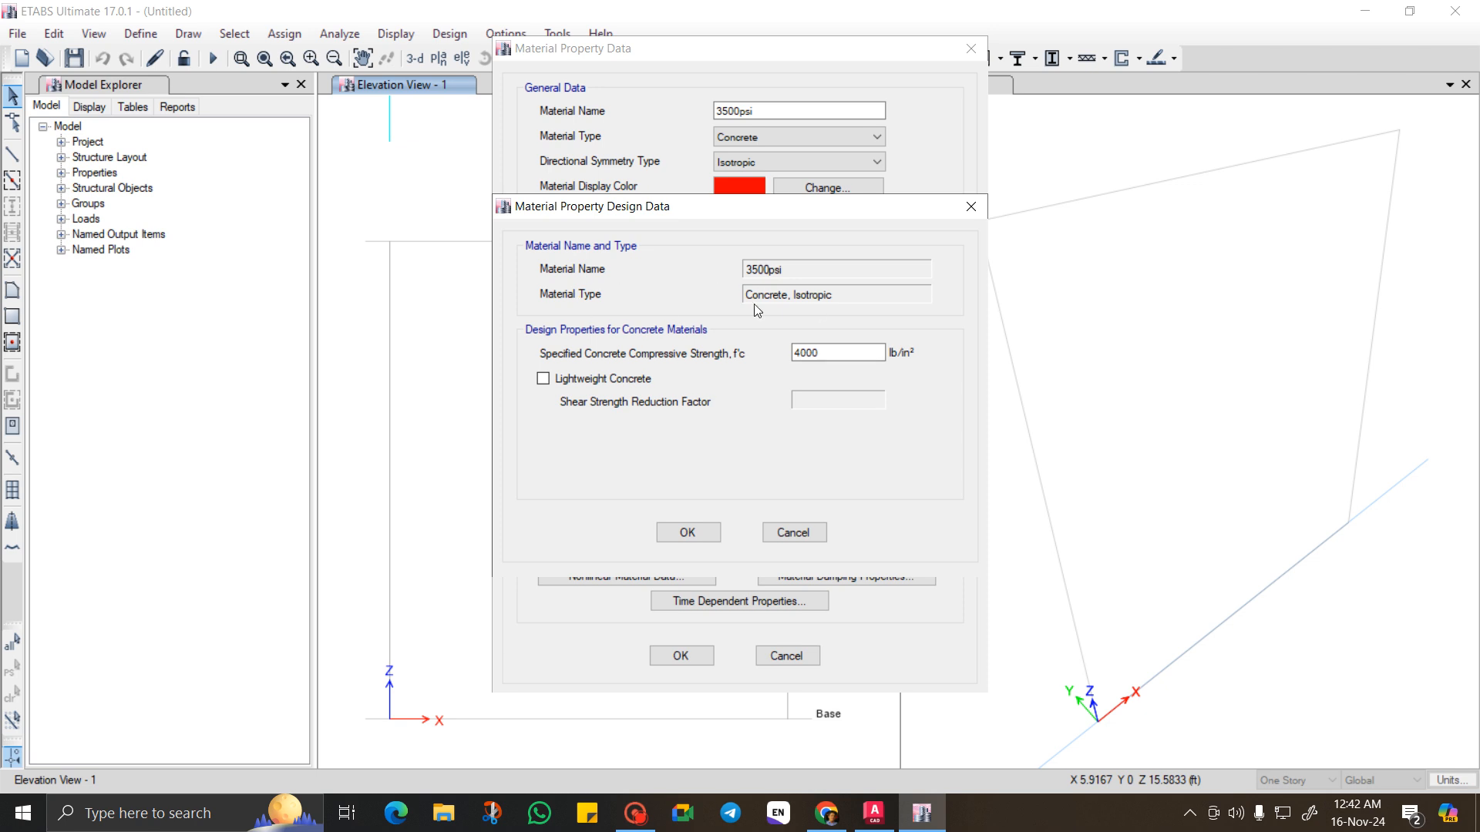
pyautogui.click(877, 352)
pyautogui.press('BackSpace')
pyautogui.press('BackSpace')
pyautogui.press('BackSpace')
pyautogui.press('BackSpace')
pyautogui.write('3500')
pyautogui.click(678, 532)
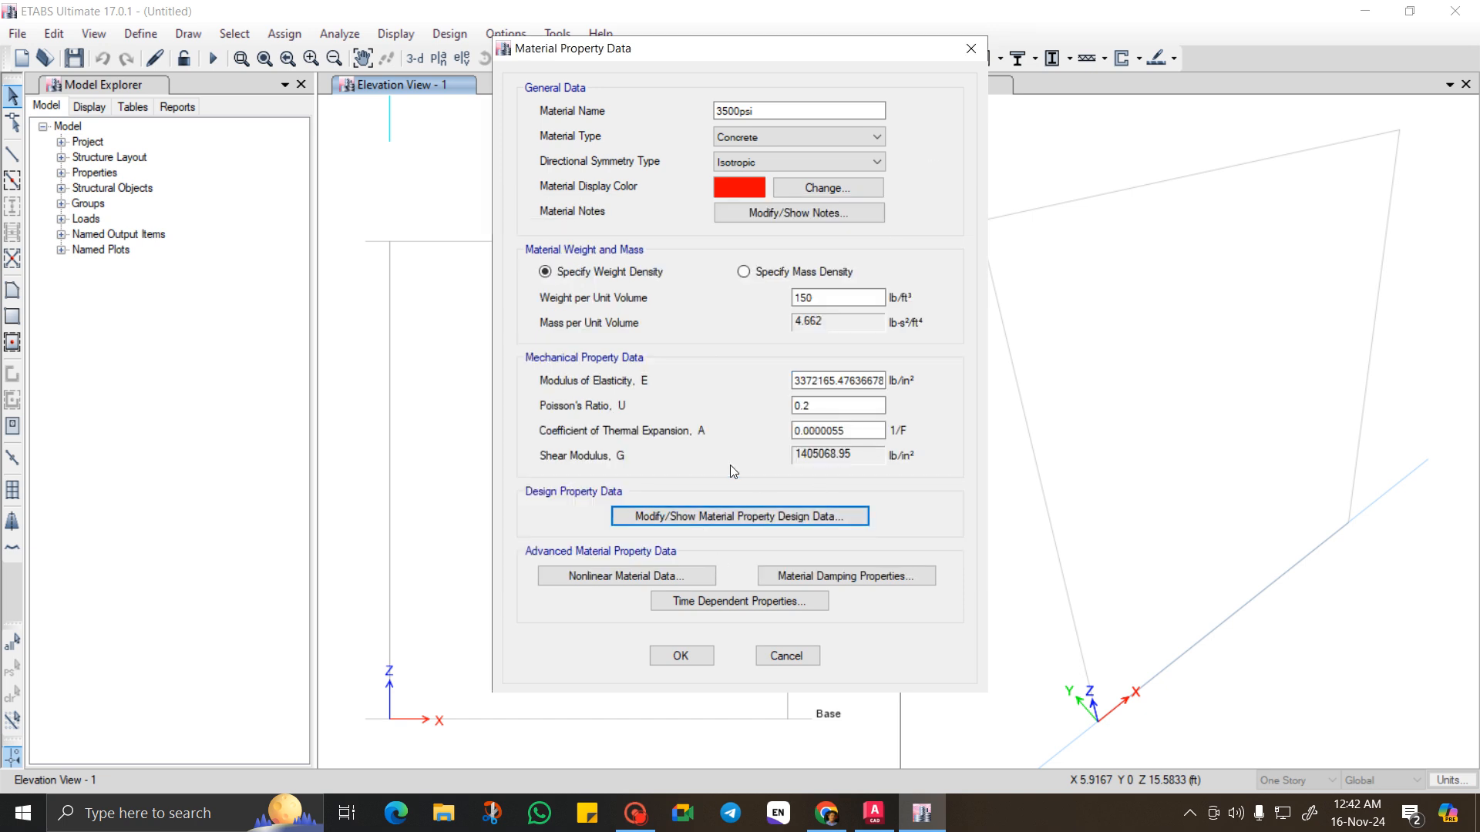
pyautogui.click(681, 656)
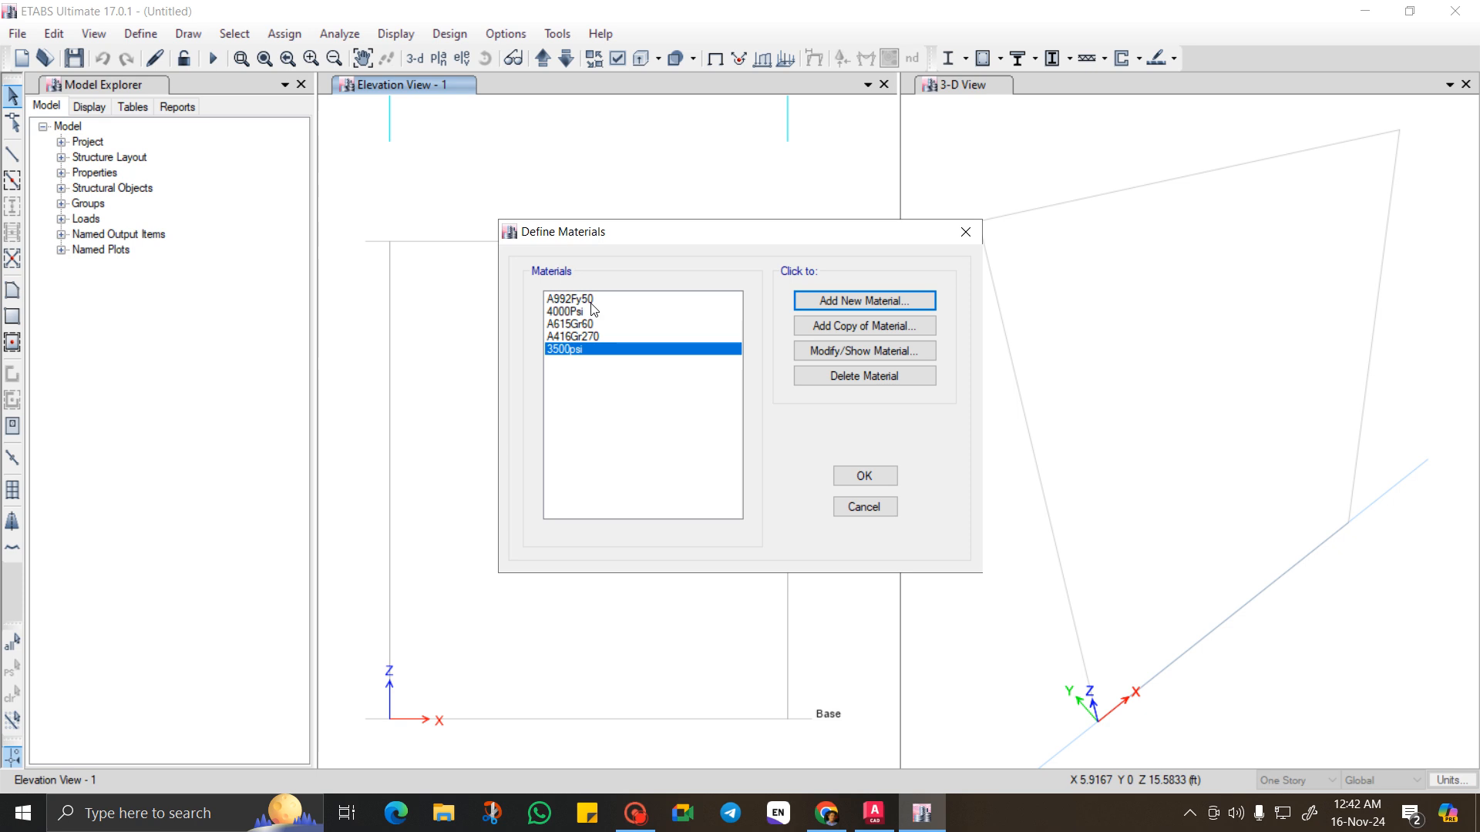
pyautogui.click(867, 480)
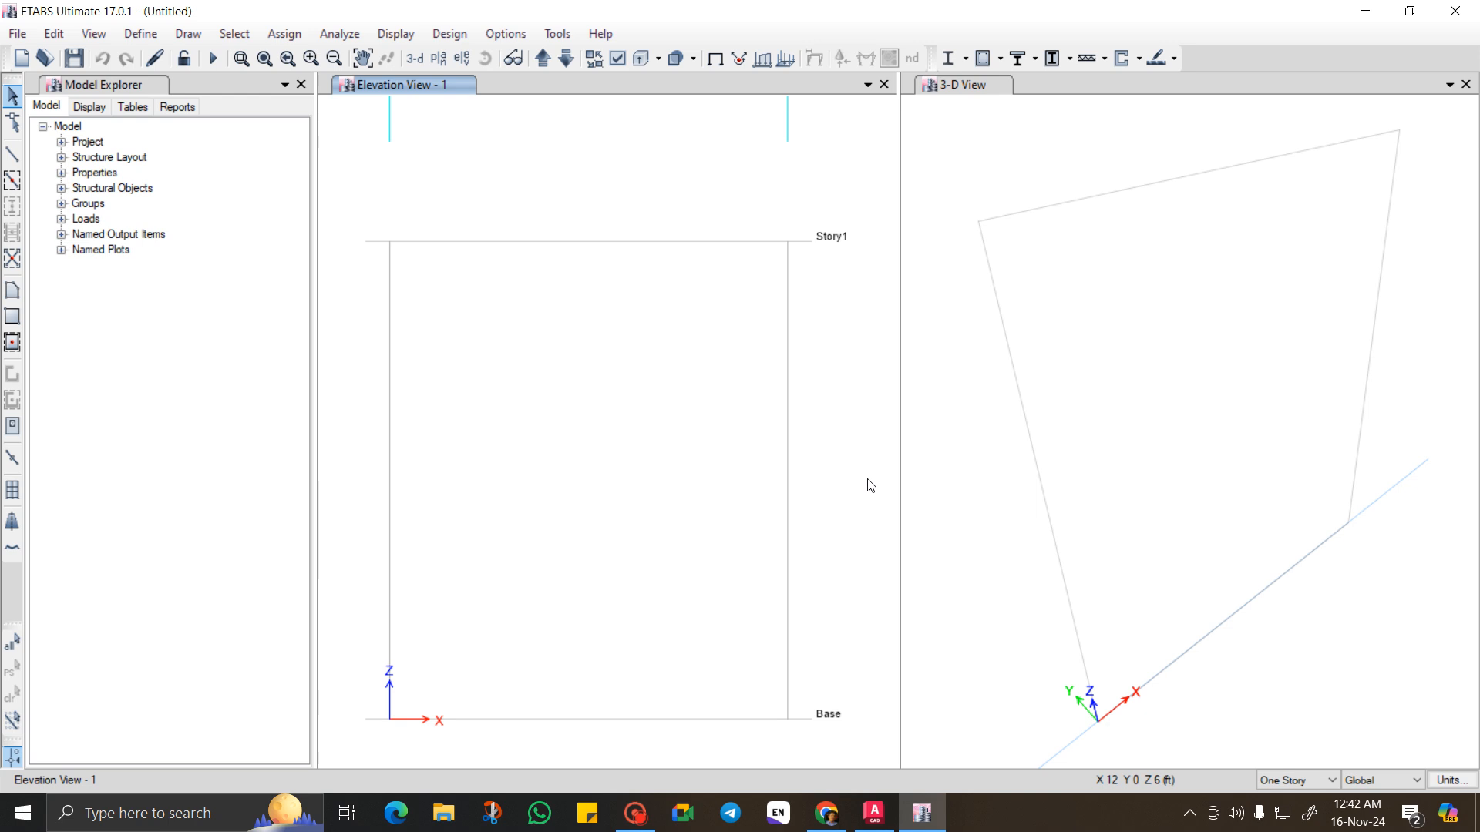
# Open the frame section properties and delete the default sections from A-CompBm through SteelCol using multiple deletion.
pyautogui.click(140, 34)
pyautogui.moveTo(222, 94)
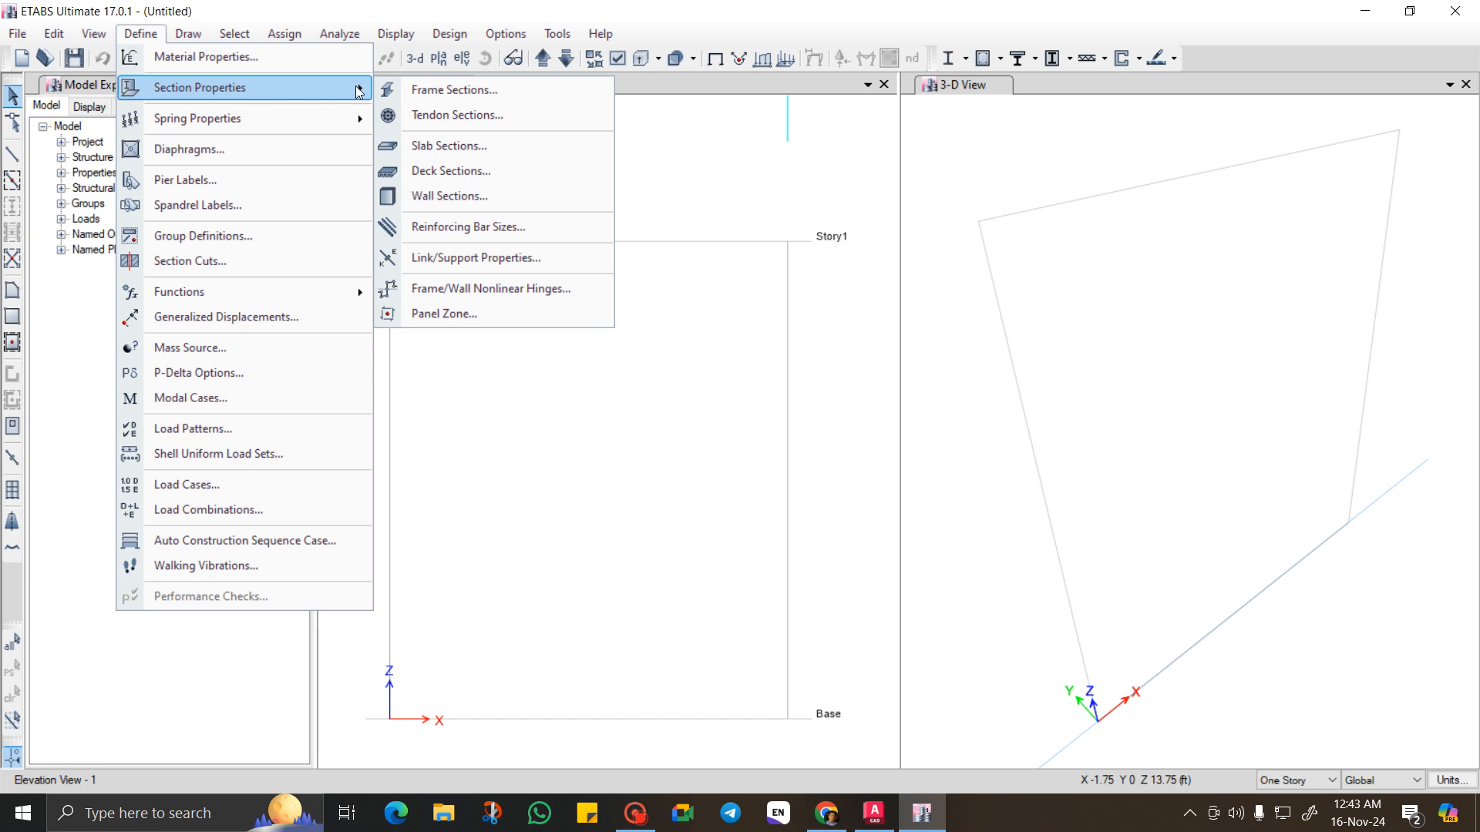
pyautogui.click(421, 90)
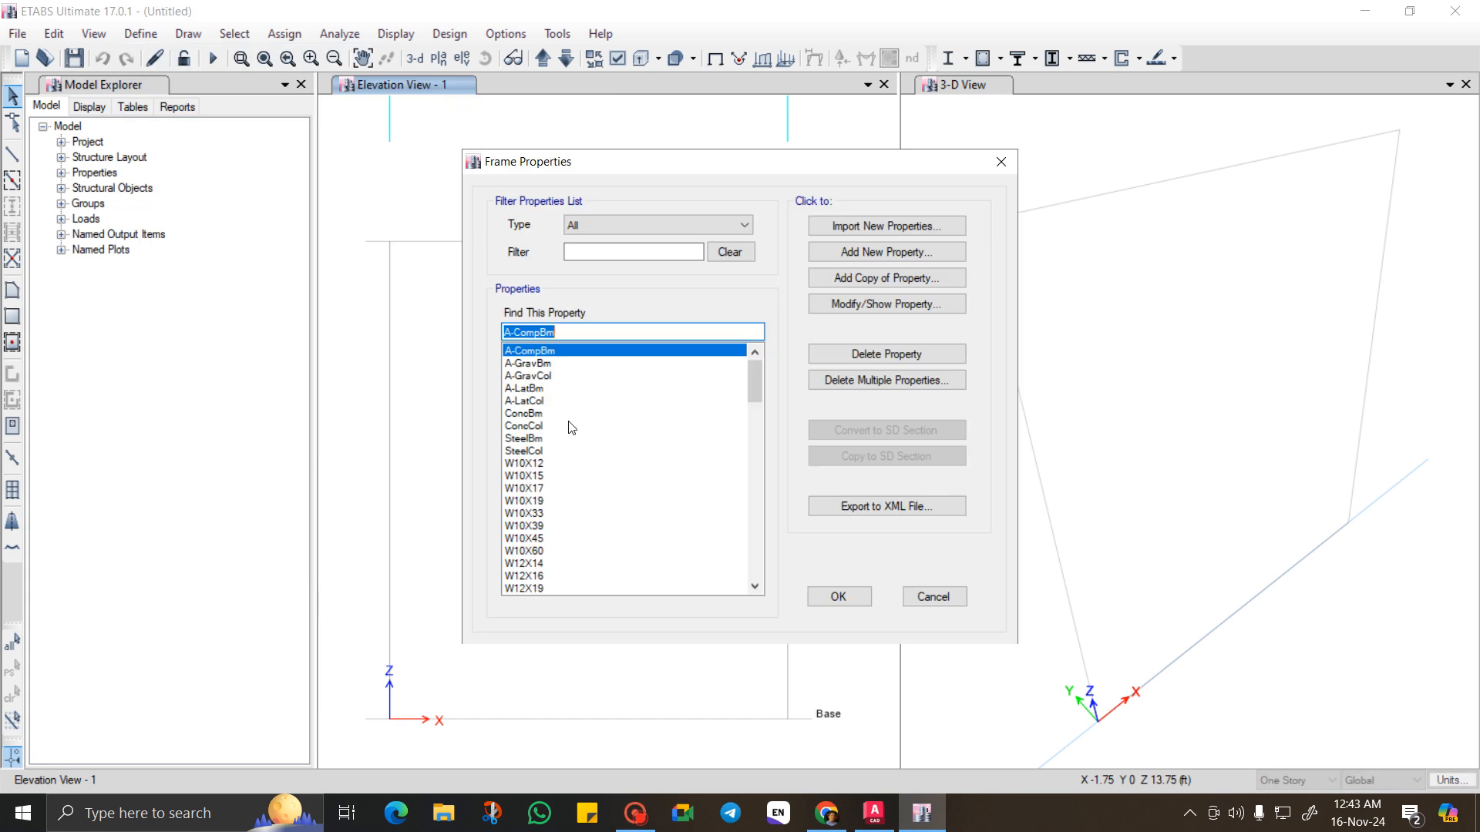
pyautogui.scroll(-20, 571, 428)
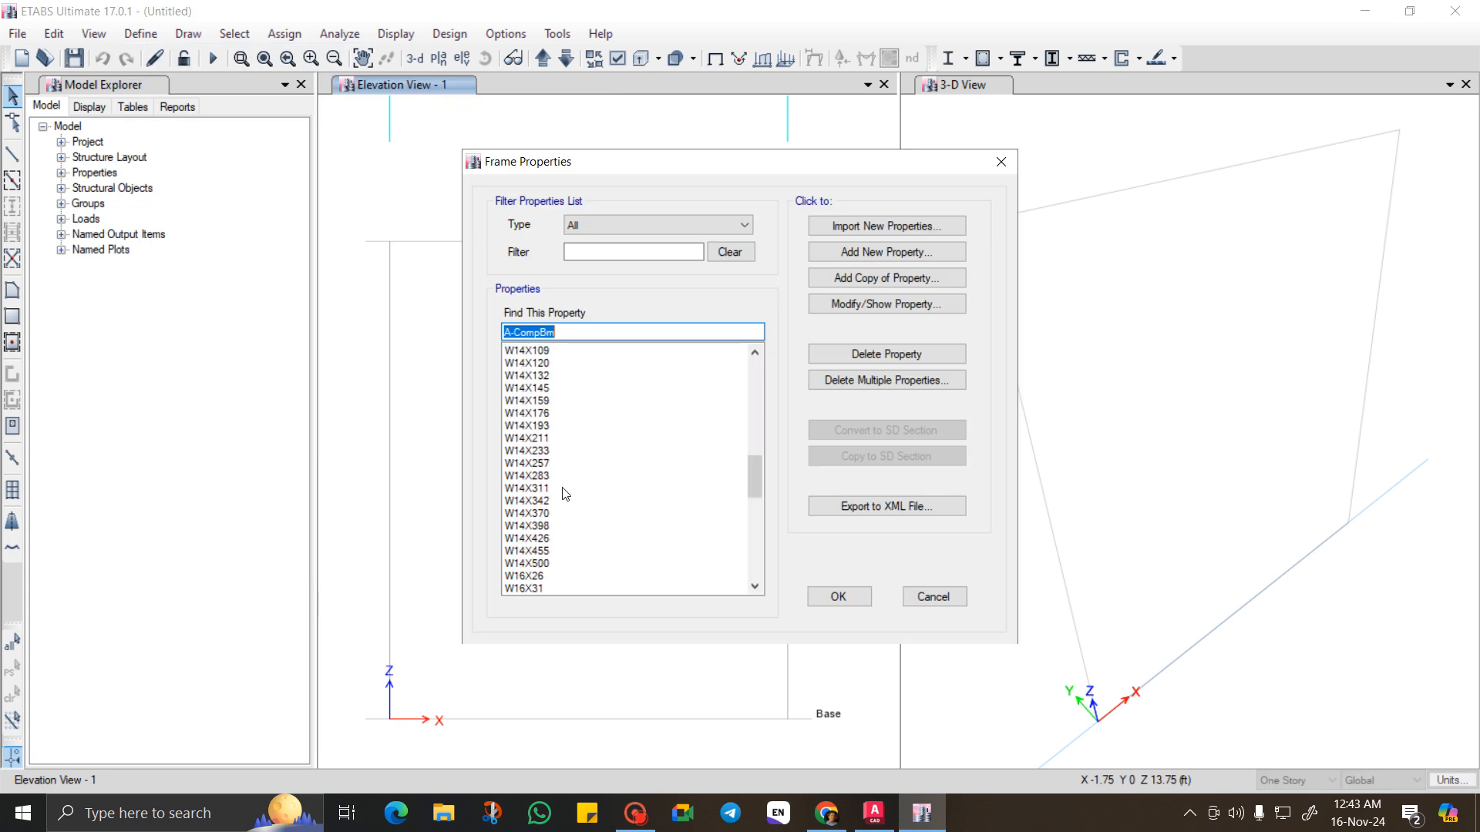
pyautogui.scroll(-8, 557, 558)
pyautogui.scroll(18, 554, 565)
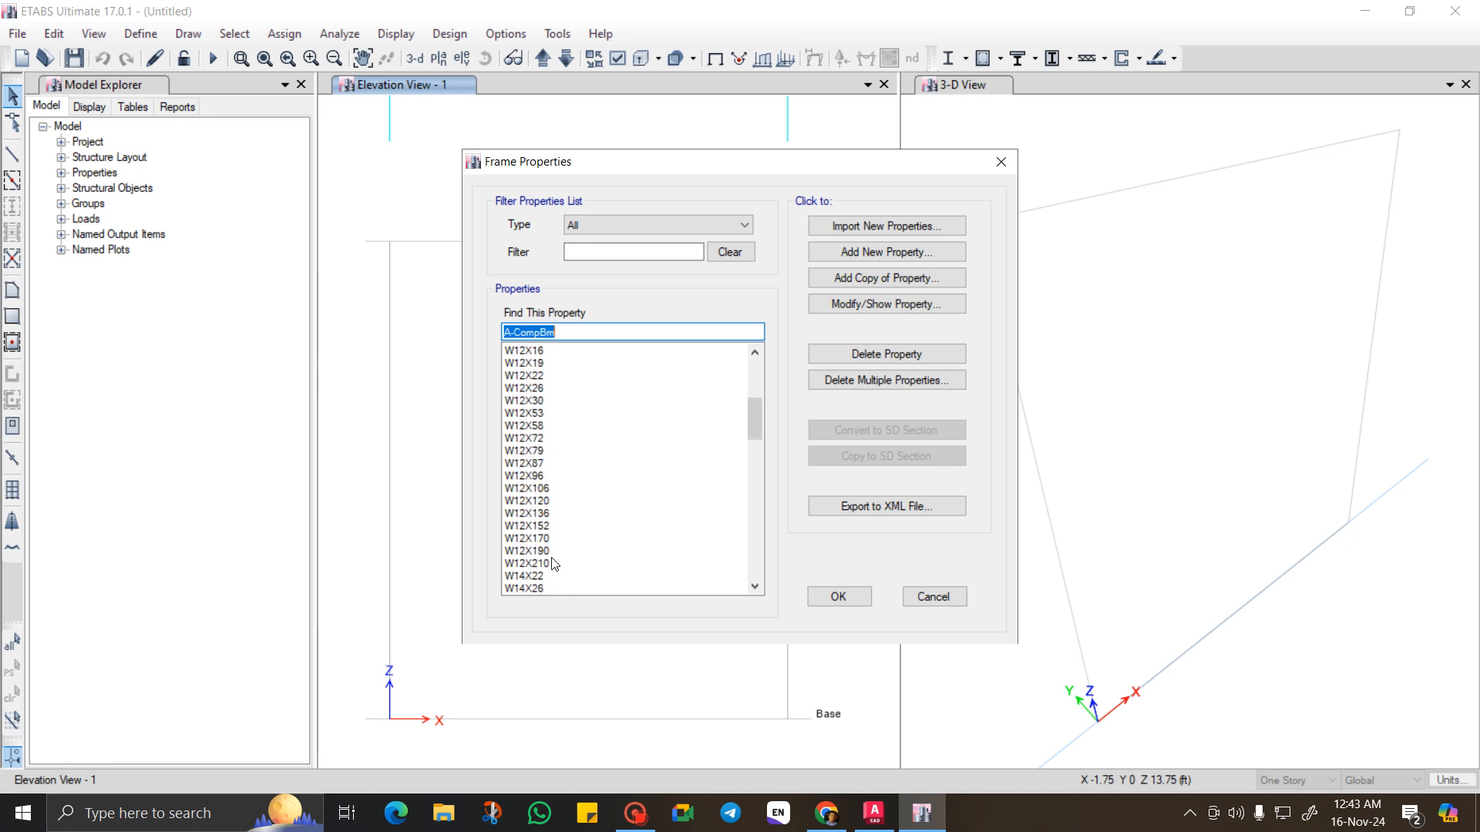
pyautogui.scroll(6, 554, 565)
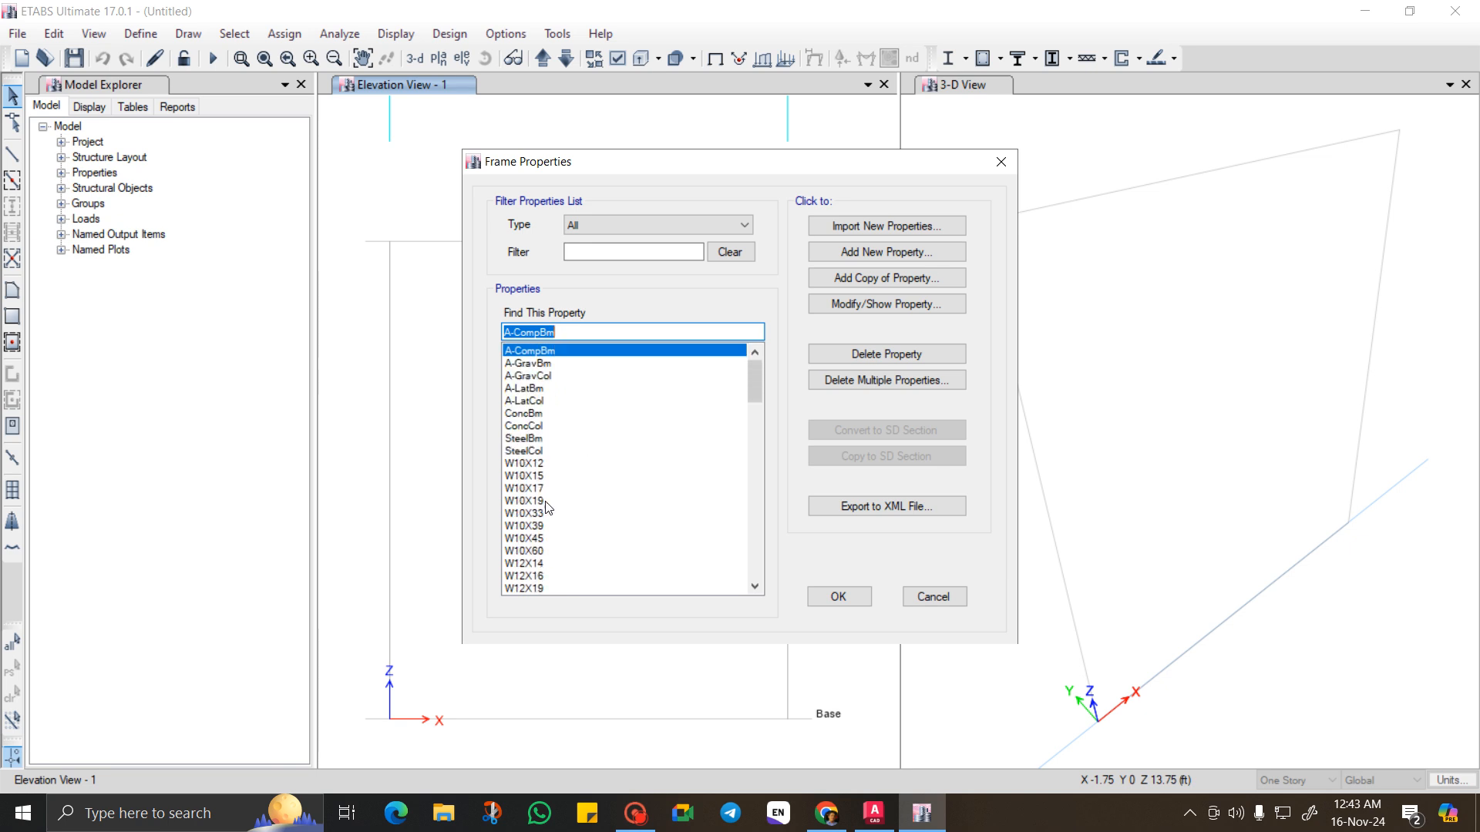
pyautogui.scroll(-10, 556, 532)
pyautogui.scroll(10, 562, 530)
pyautogui.click(869, 381)
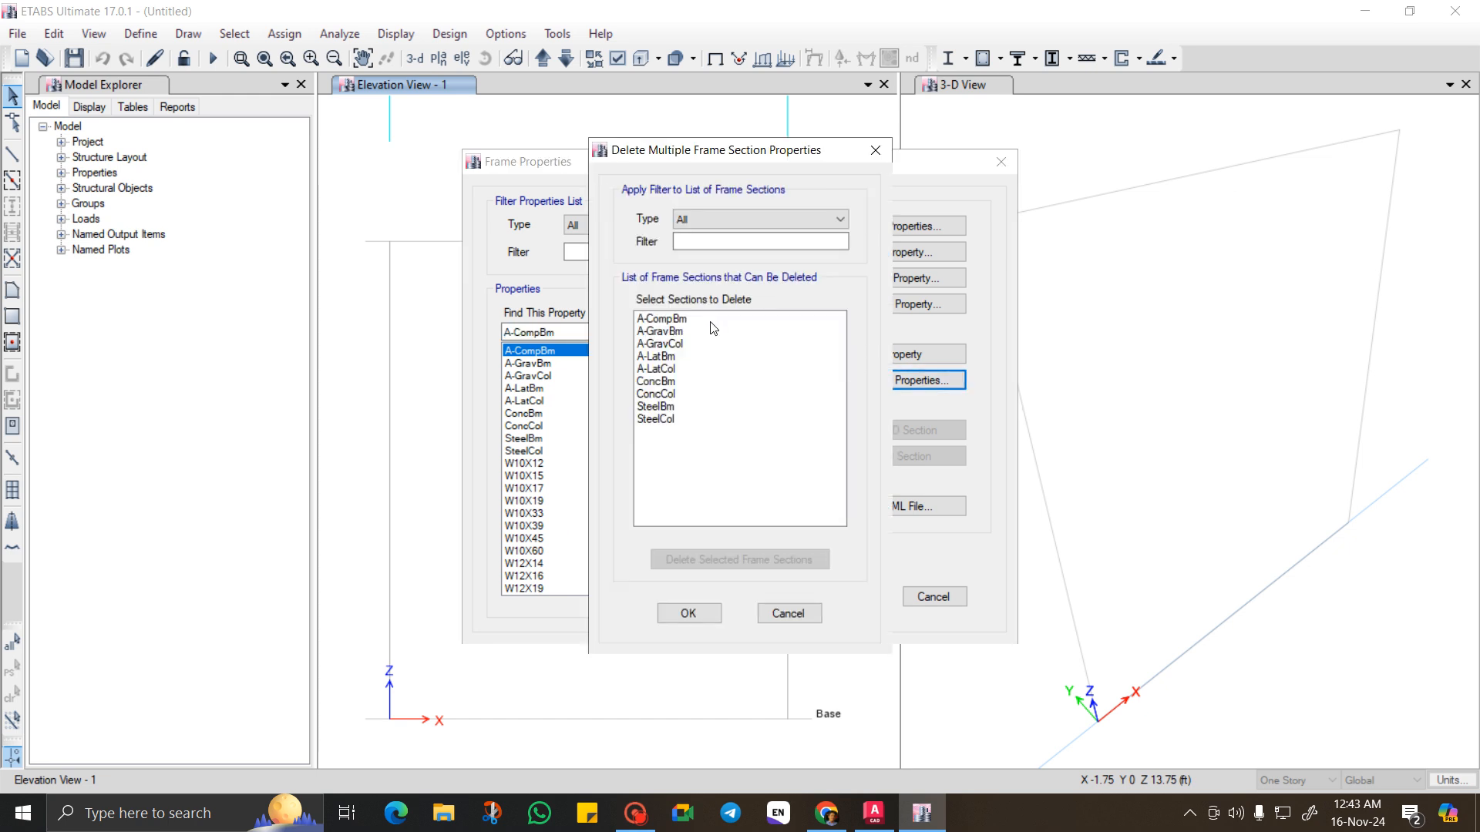
pyautogui.moveTo(710, 320); pyautogui.dragTo(665, 434)
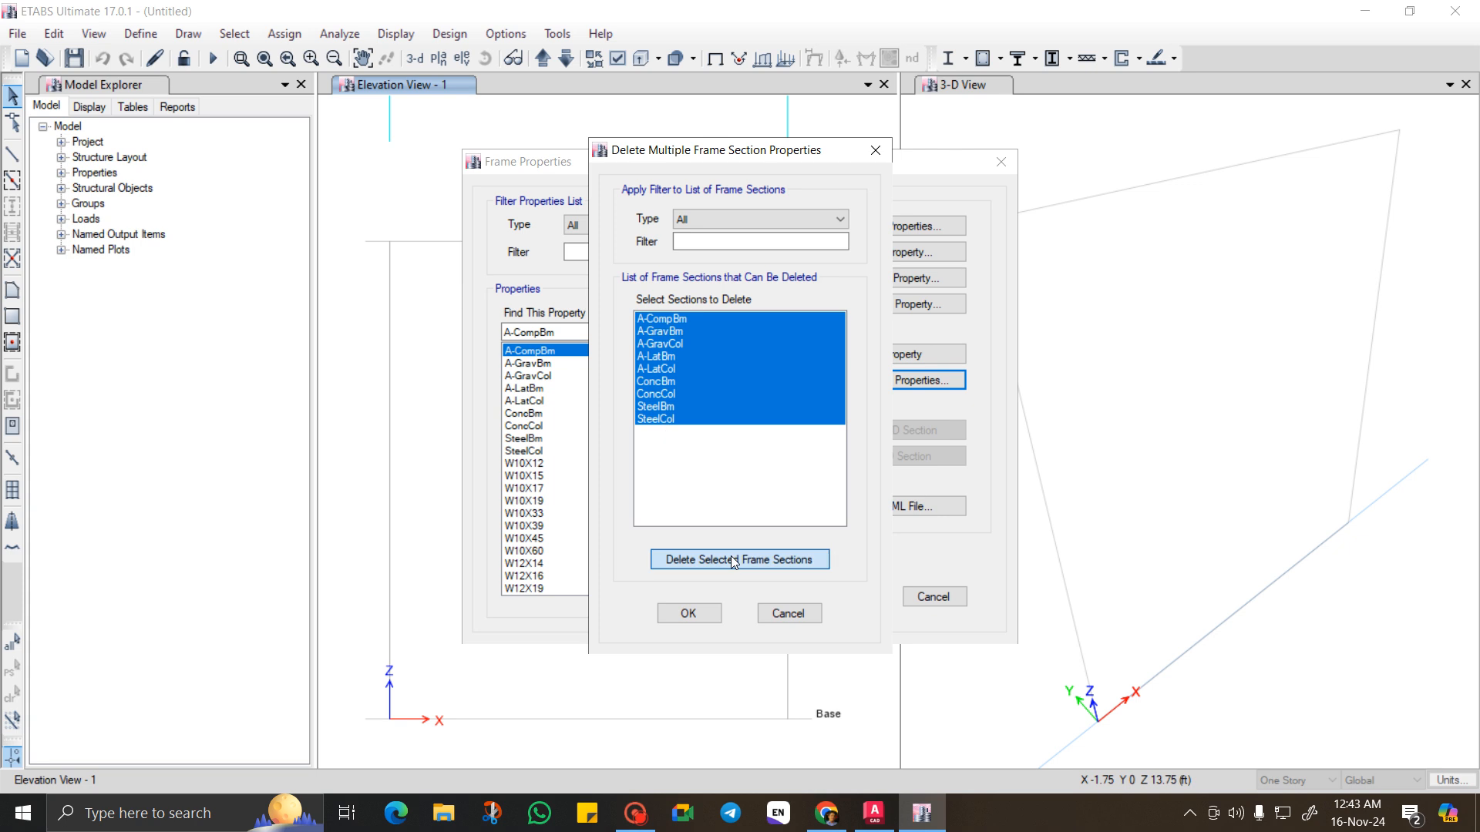
pyautogui.click(730, 556)
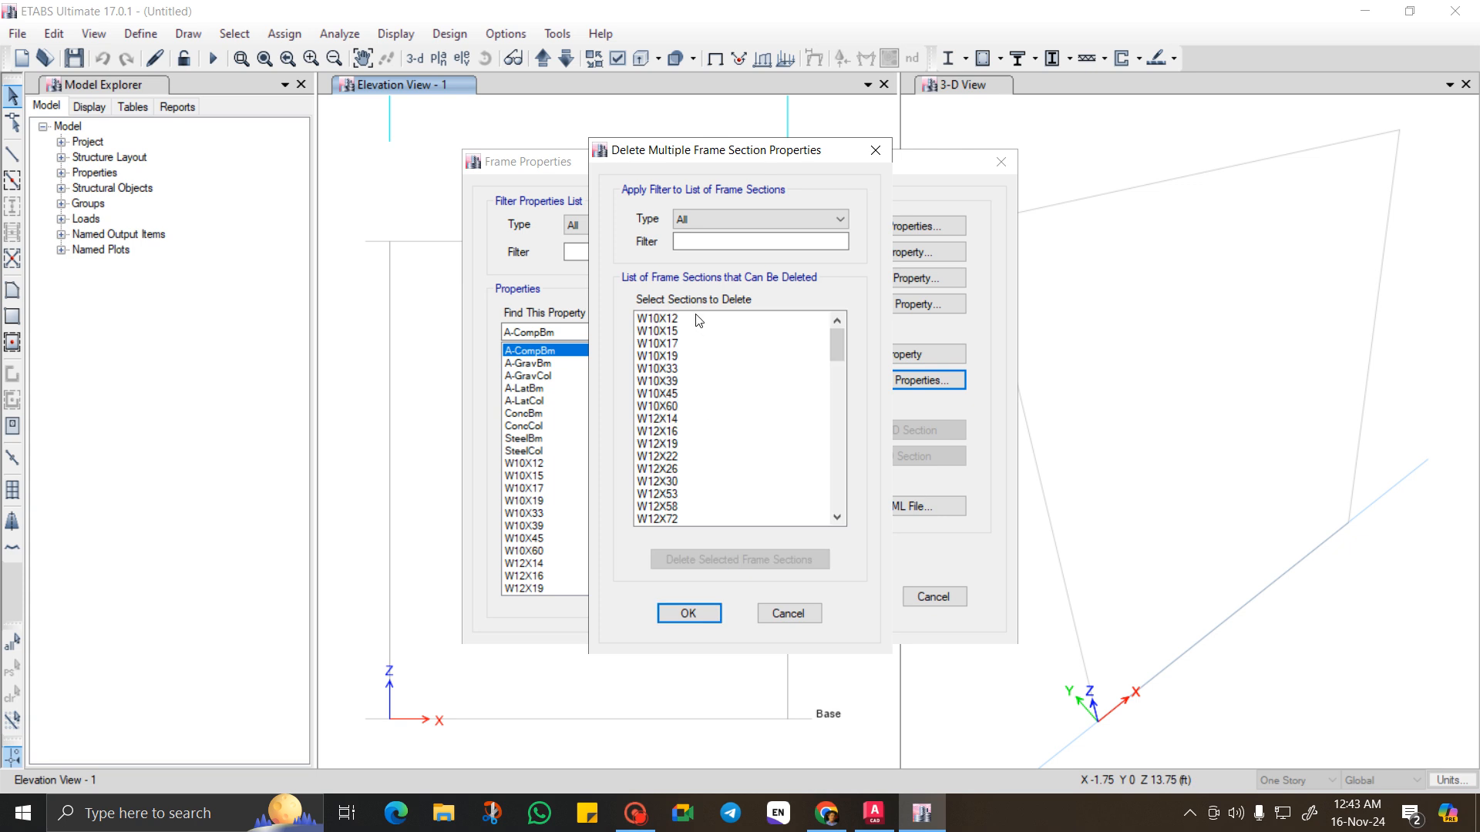
# Delete all the remaining default W-shape frame sections from W10X12 onward and confirm the multiple deletion.
pyautogui.moveTo(698, 319); pyautogui.dragTo(696, 592)
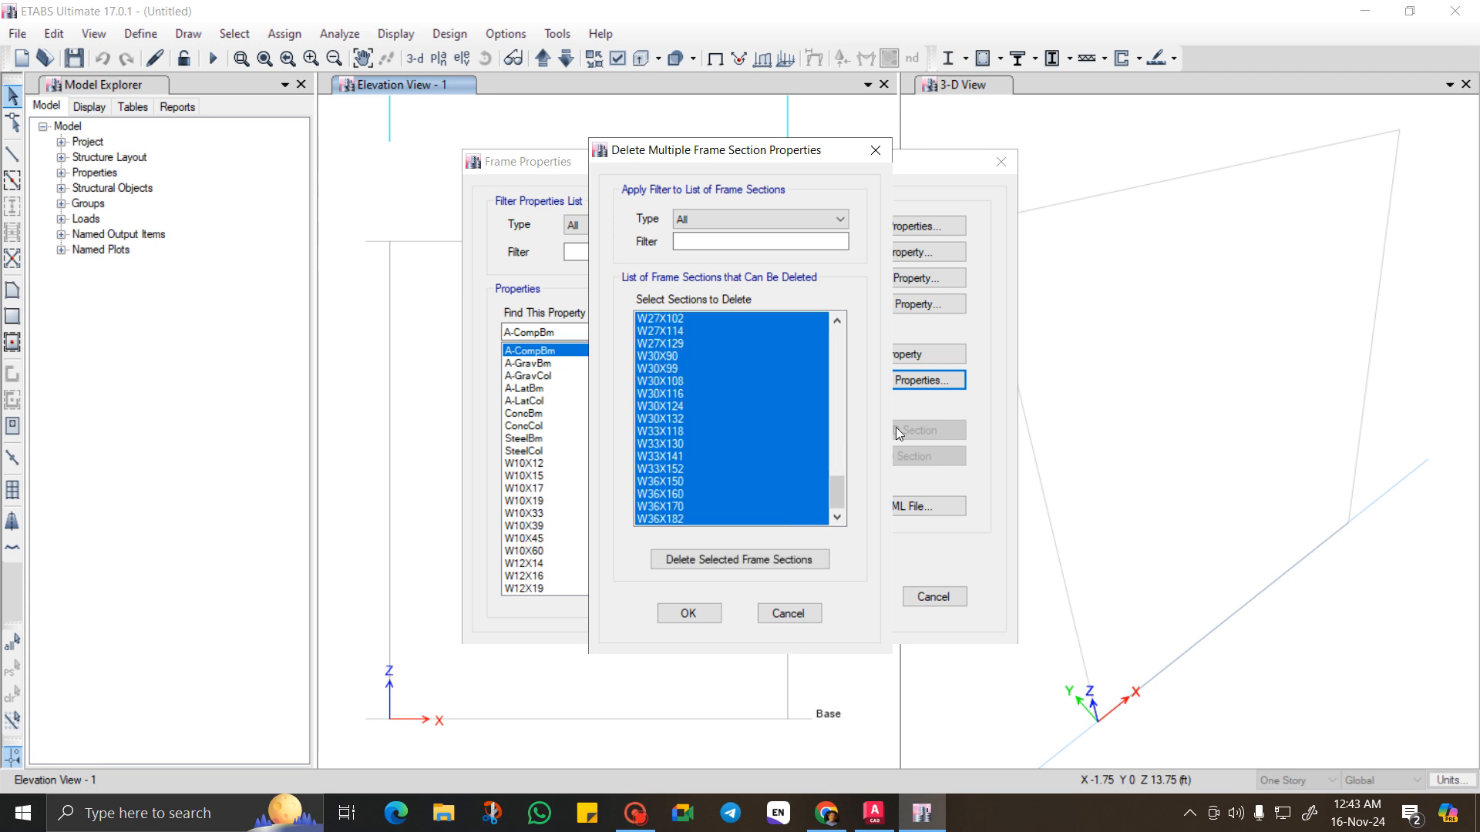
pyautogui.click(739, 561)
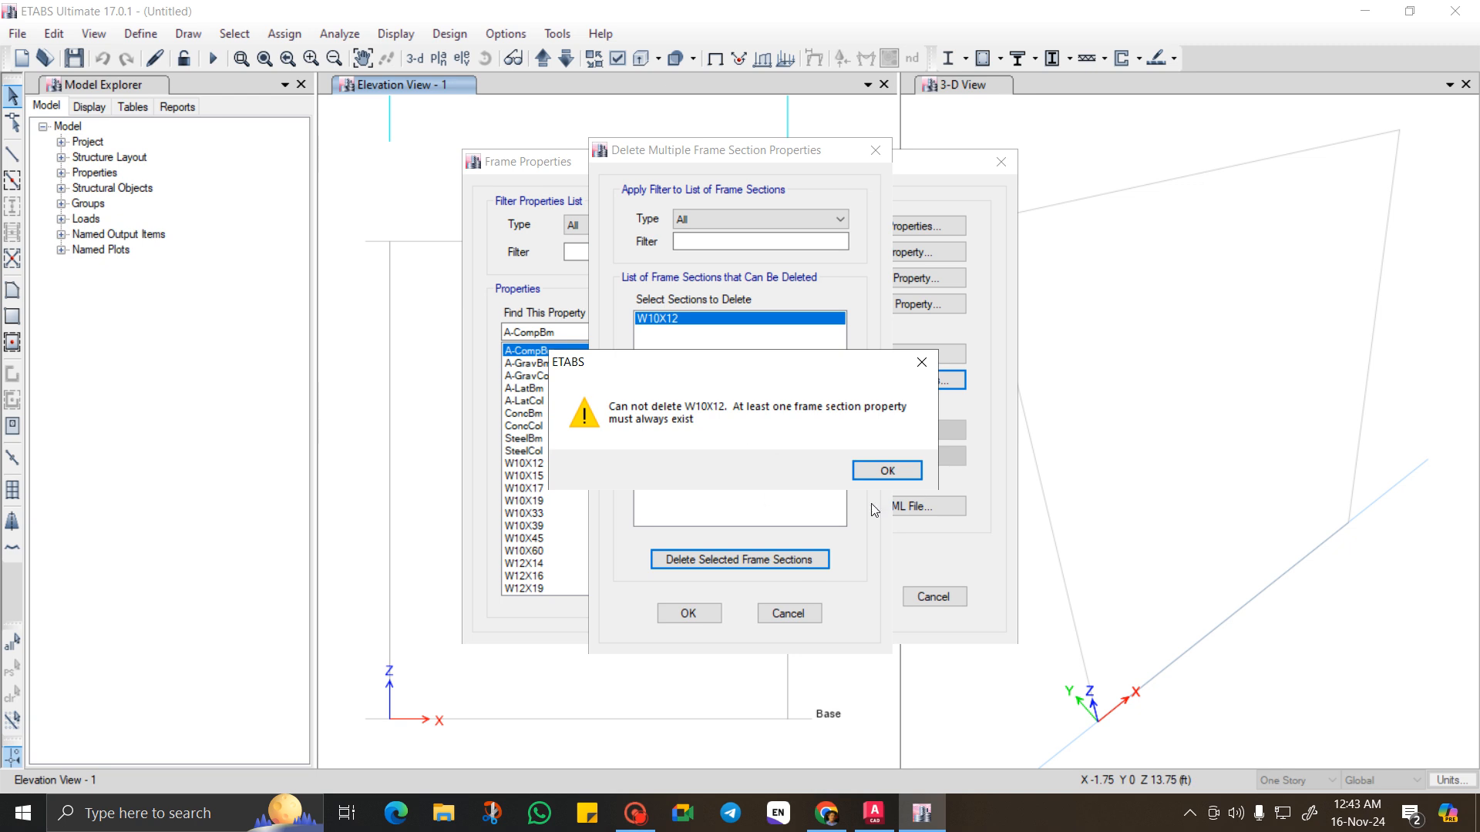
pyautogui.click(885, 470)
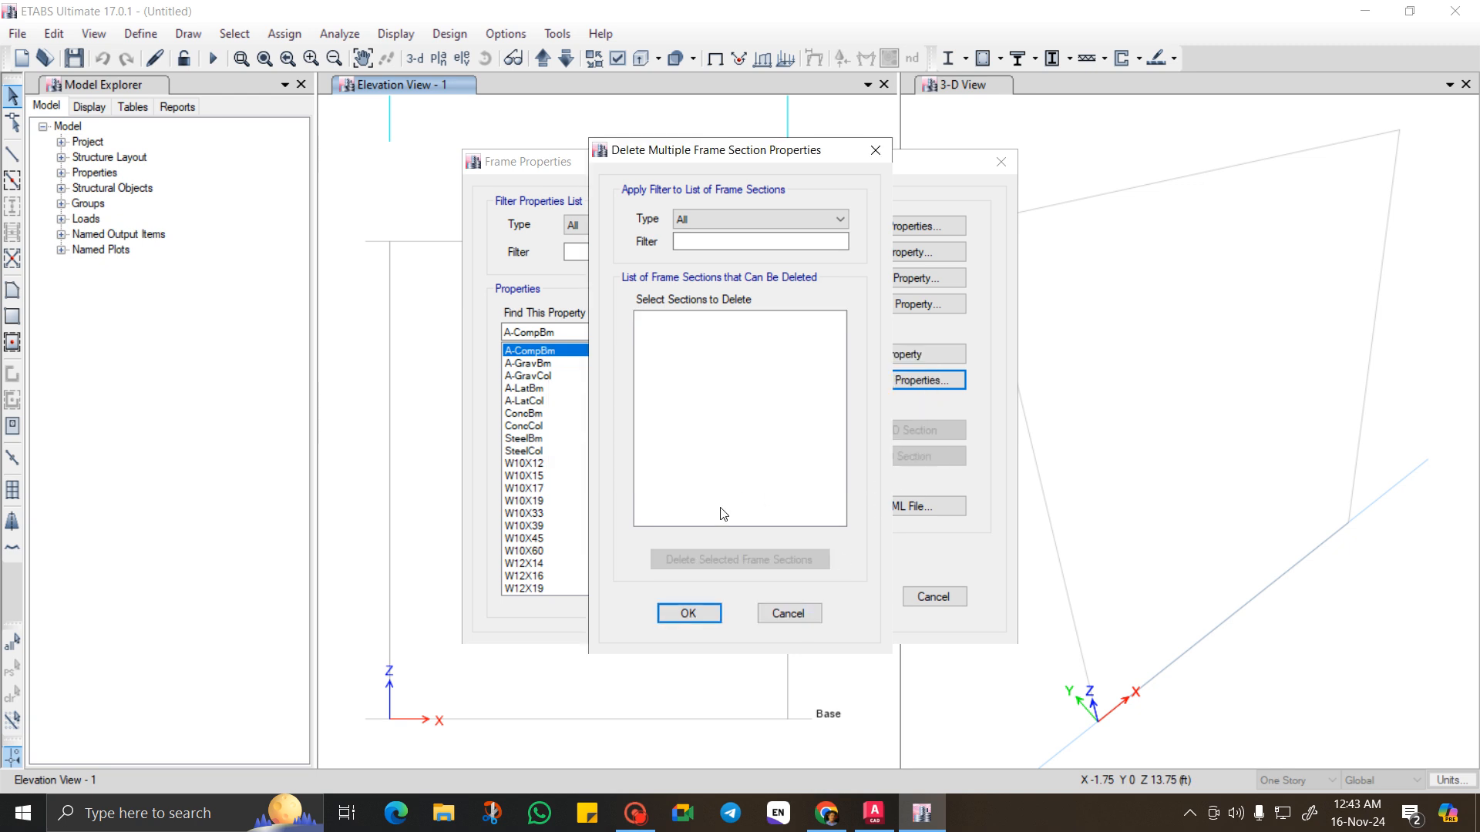
pyautogui.click(693, 613)
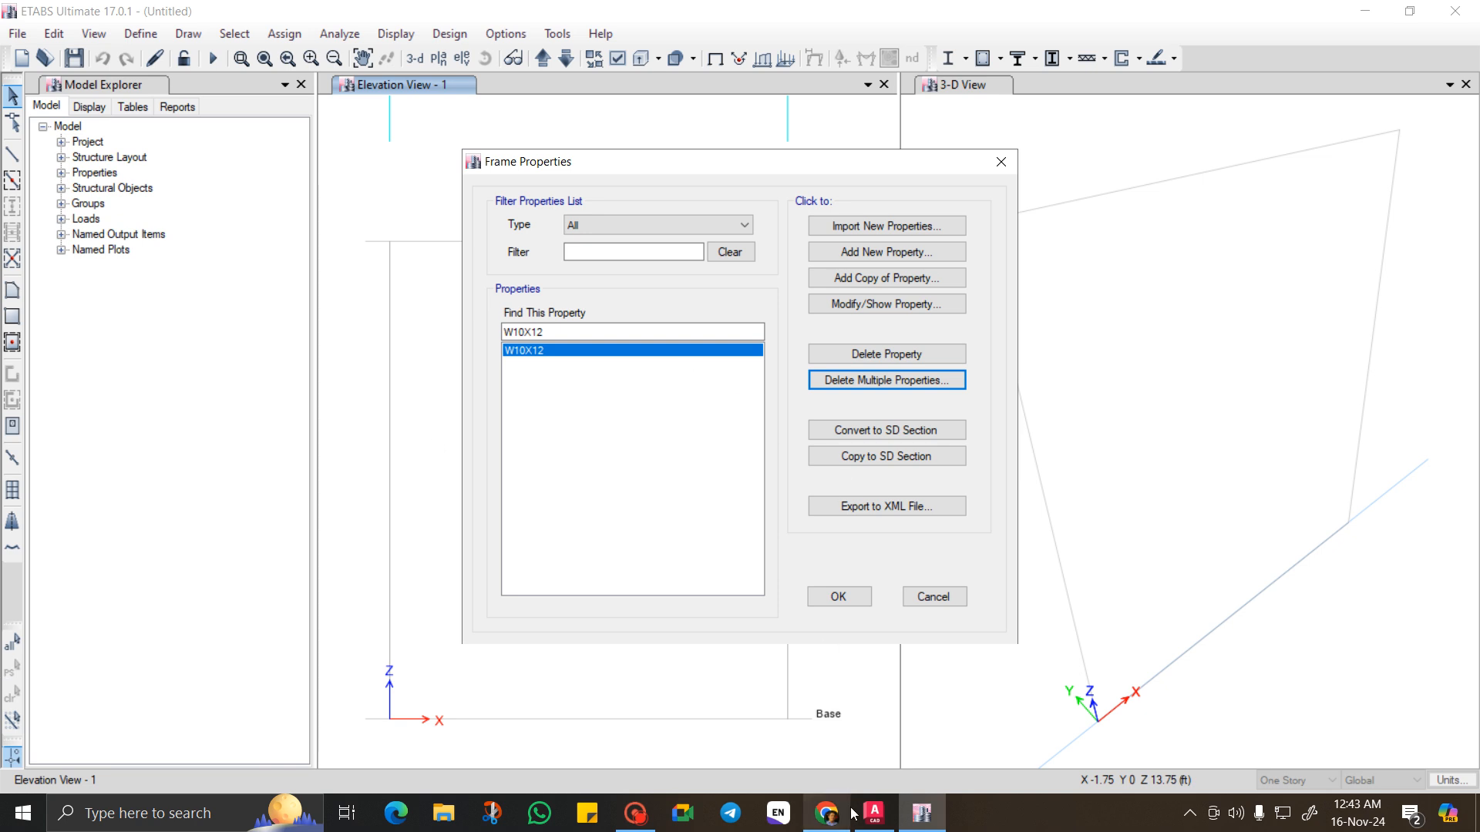
pyautogui.click(635, 813)
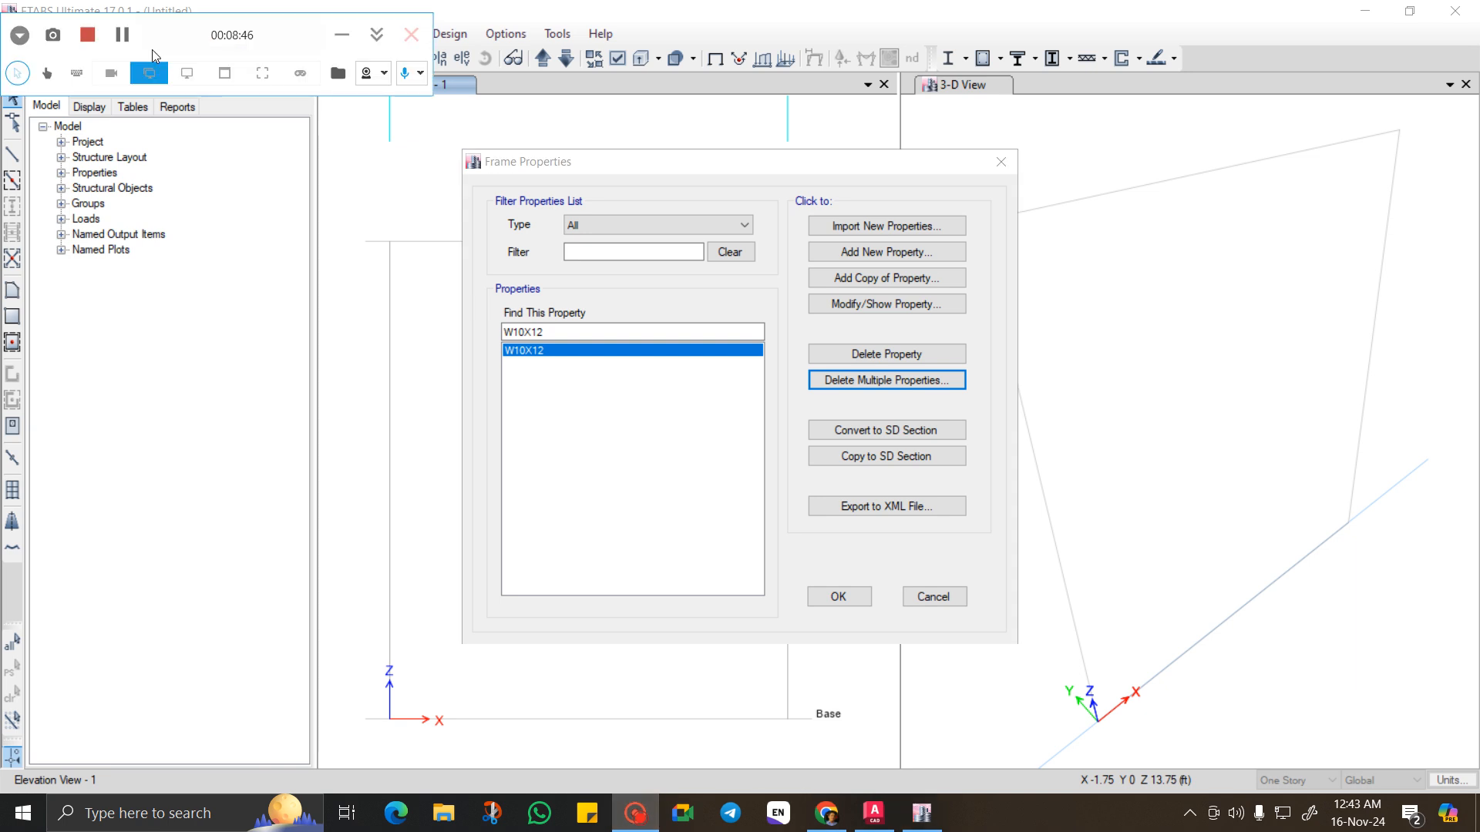
pyautogui.click(122, 35)
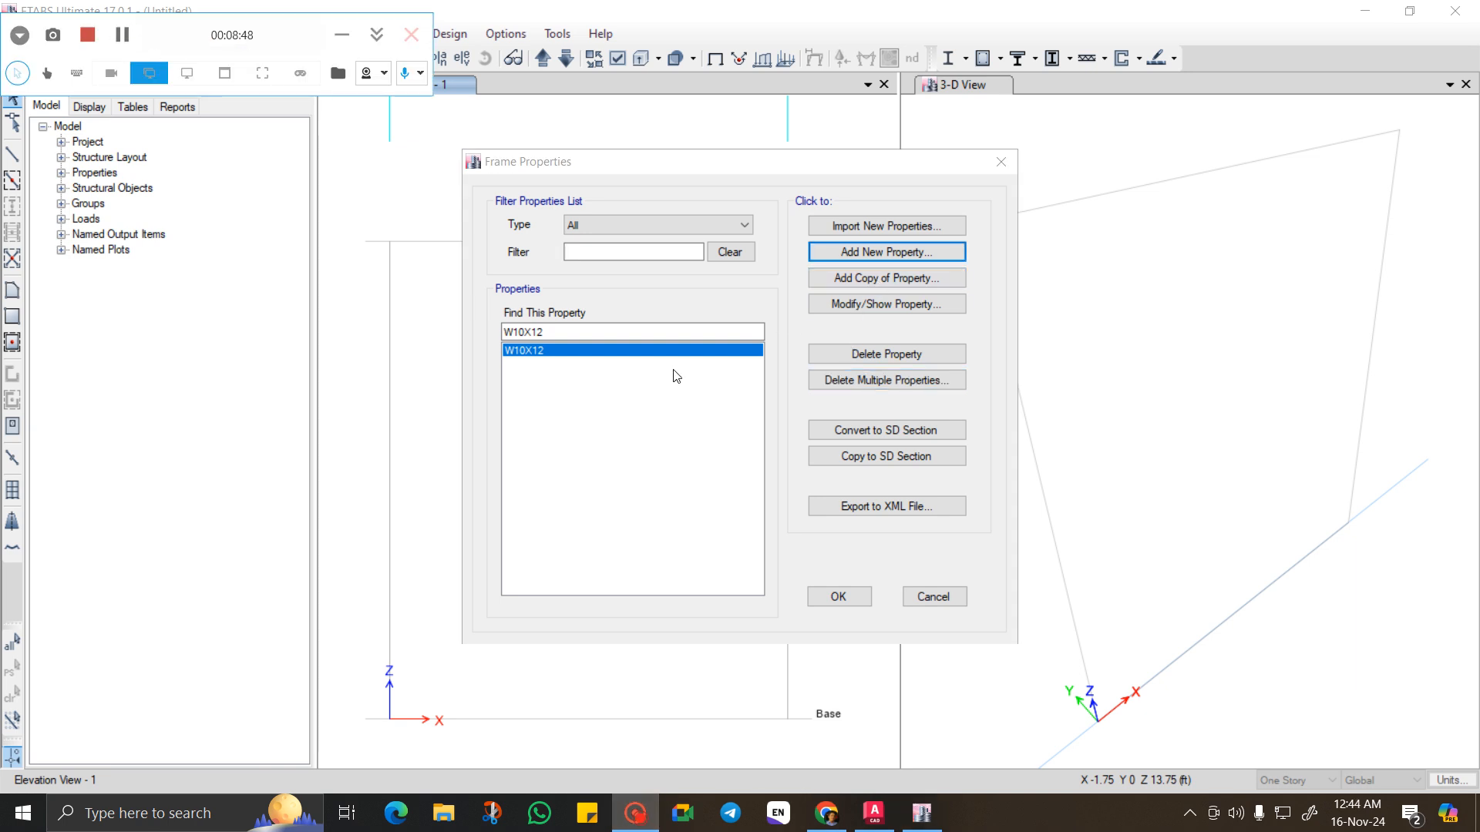
# Add a concrete rectangular frame section named B-20X10 and assign it the 3500psi material.
pyautogui.click(883, 254)
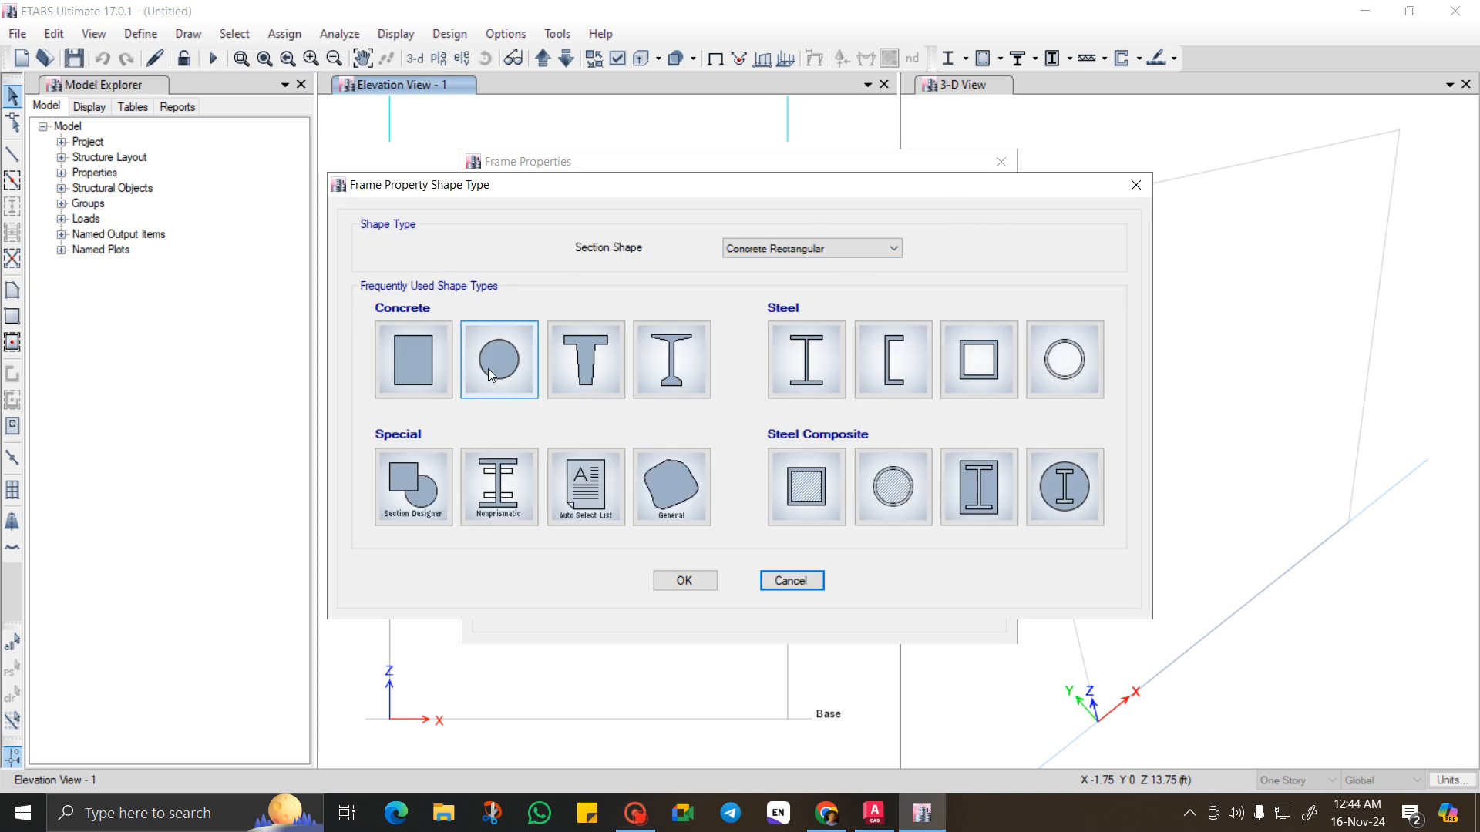
pyautogui.click(404, 360)
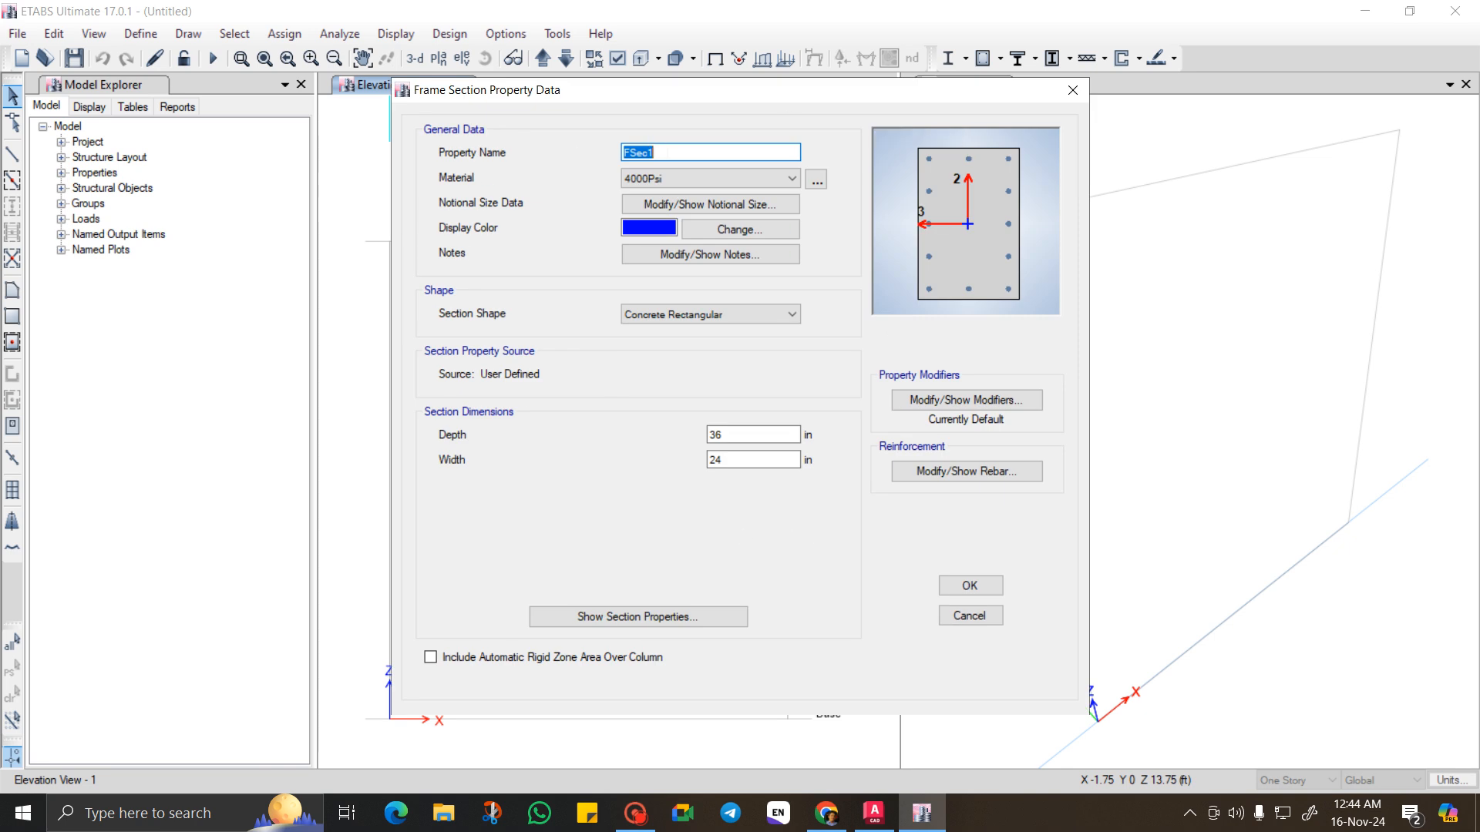
pyautogui.press('BackSpace')
pyautogui.write('B-20x')
pyautogui.press('BackSpace')
pyautogui.write('X10')
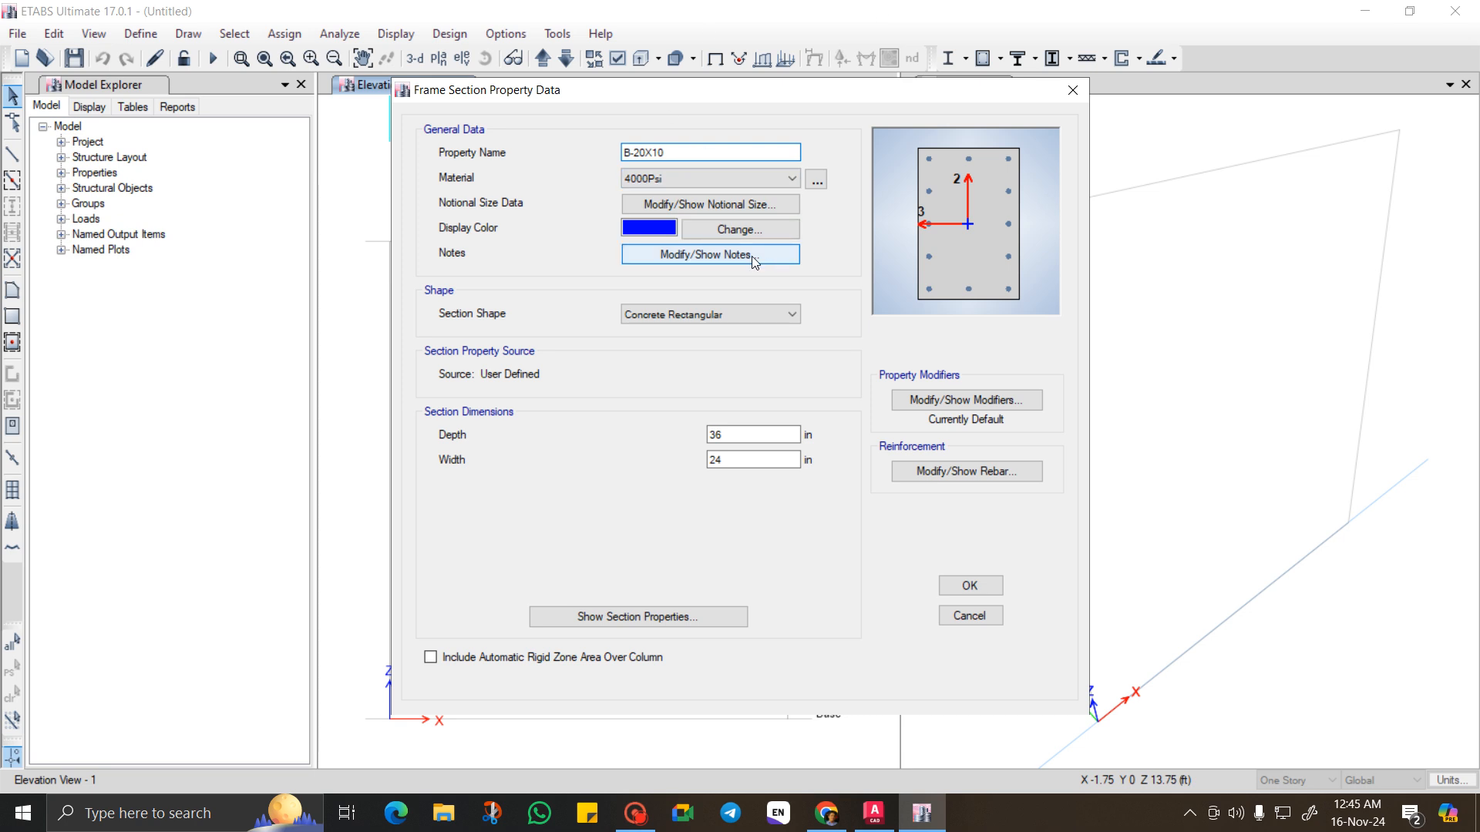
pyautogui.click(788, 178)
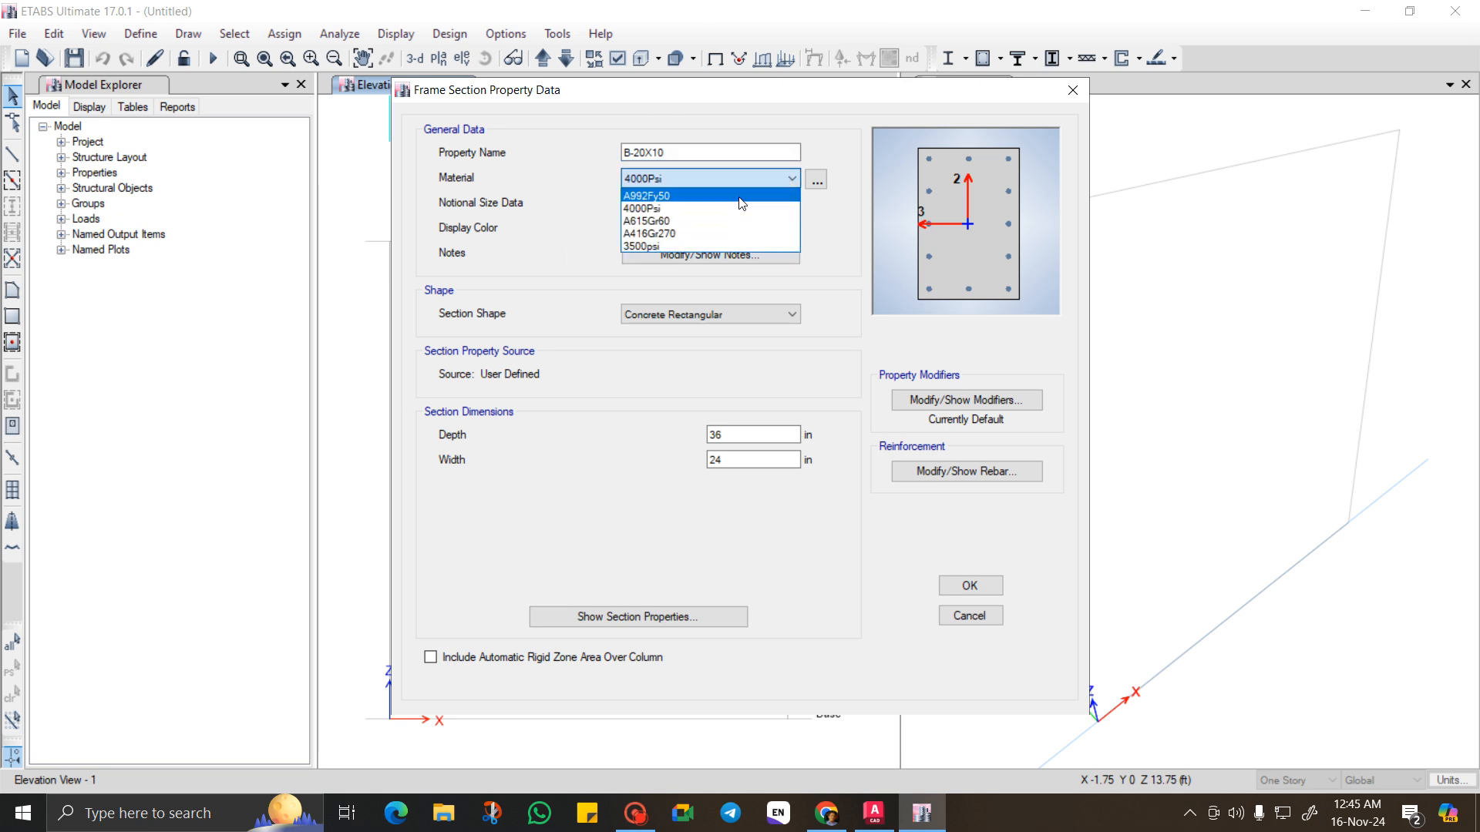
pyautogui.click(652, 246)
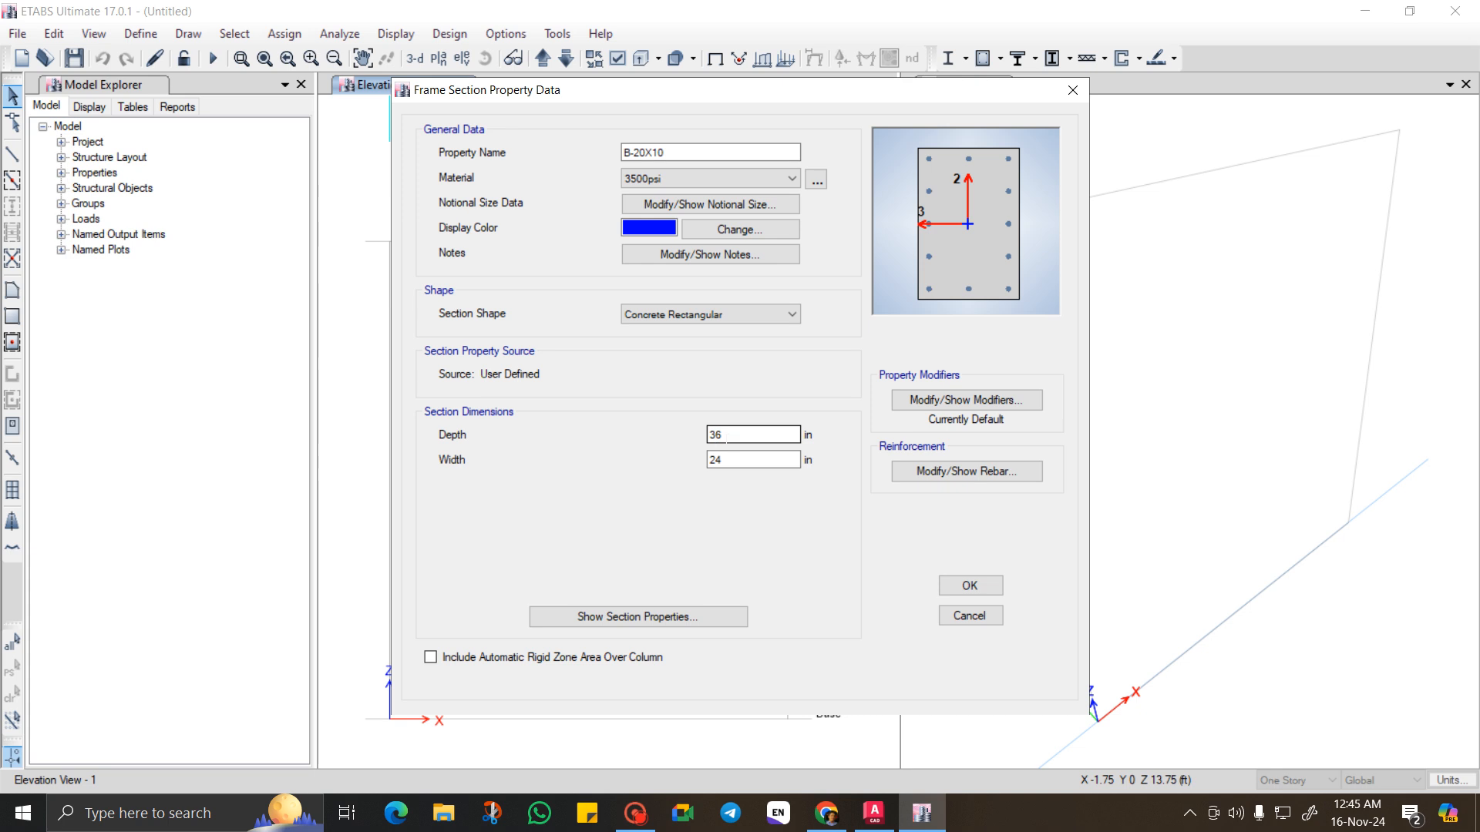
# Set the section's depth to 20 in and width to 10 in, with reinforcement design type M3 Design Only (Beam).
pyautogui.click(726, 436)
pyautogui.press('BackSpace')
pyautogui.press('BackSpace')
pyautogui.write('20')
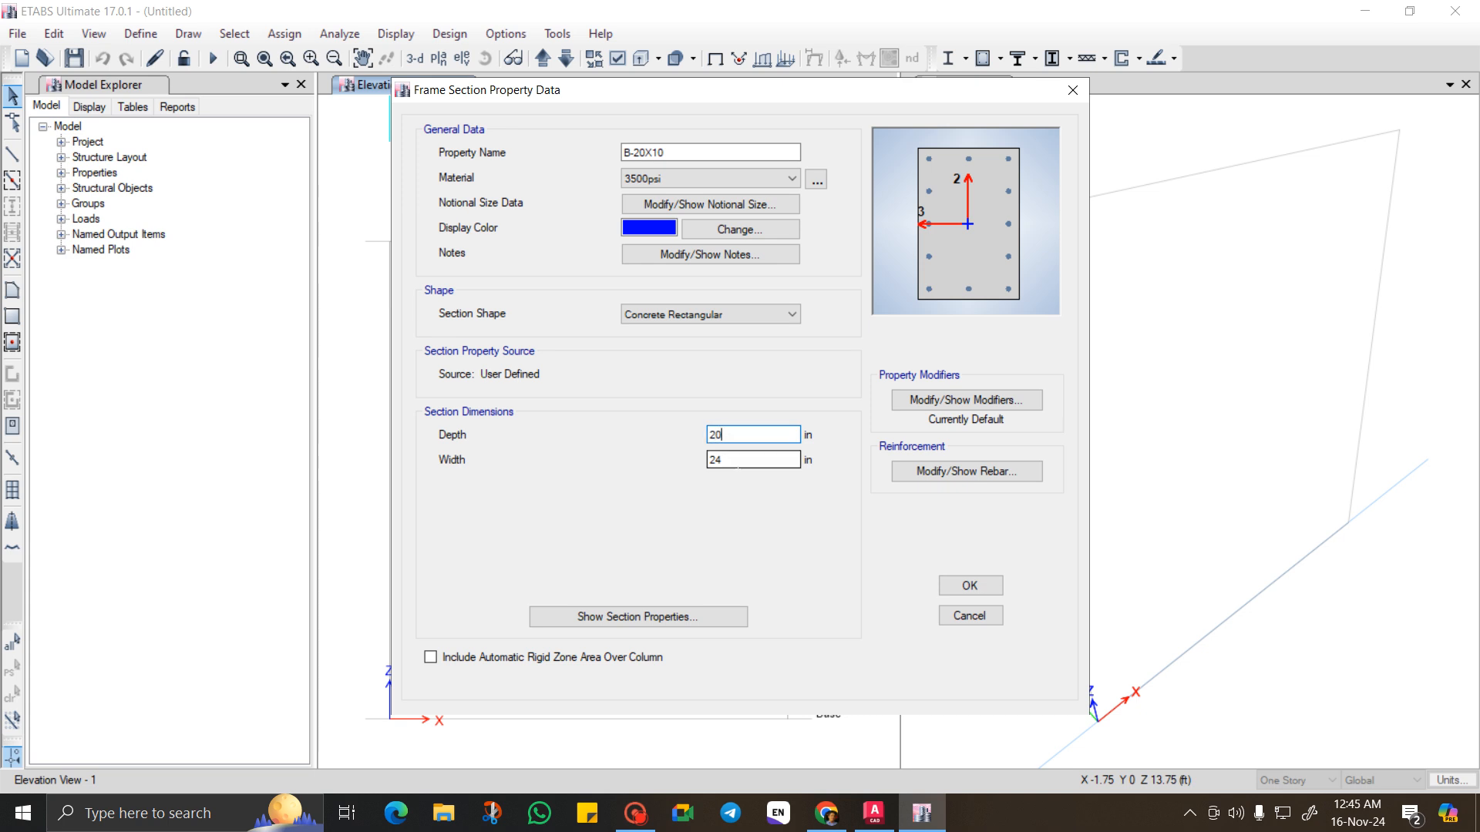
pyautogui.click(738, 460)
pyautogui.press('BackSpace')
pyautogui.press('BackSpace')
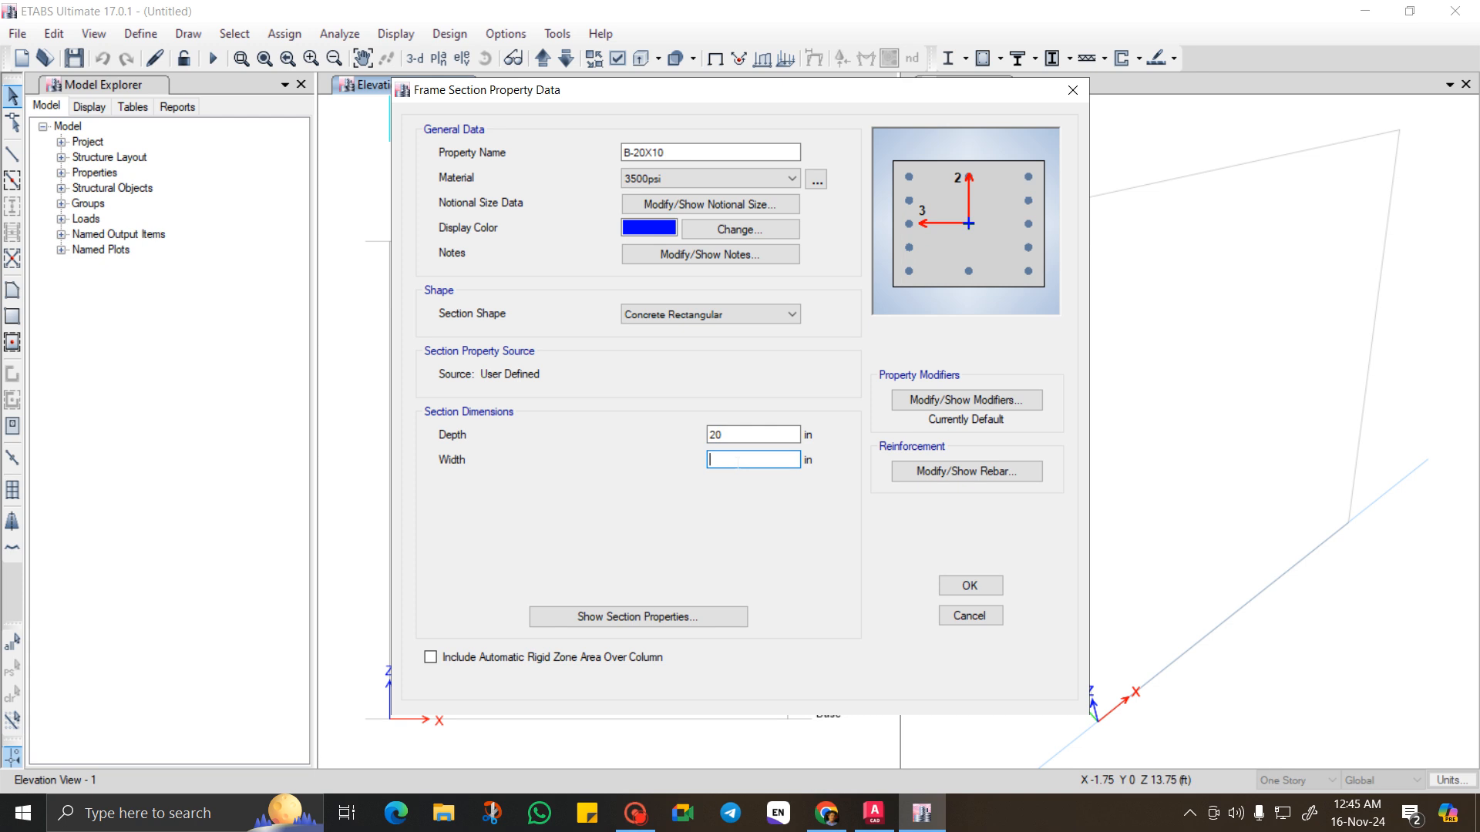
pyautogui.write('10')
pyautogui.click(960, 473)
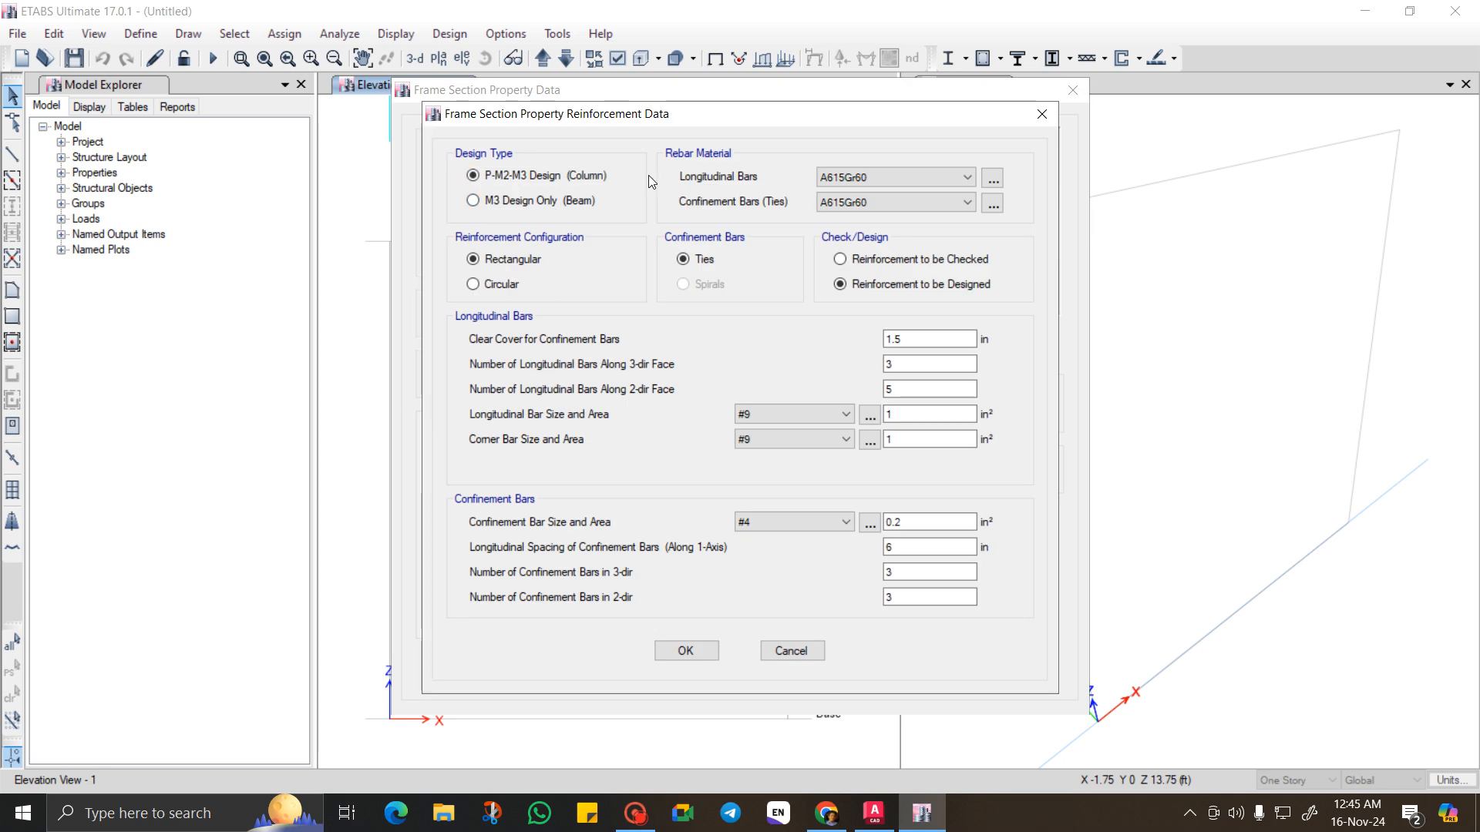
pyautogui.click(511, 202)
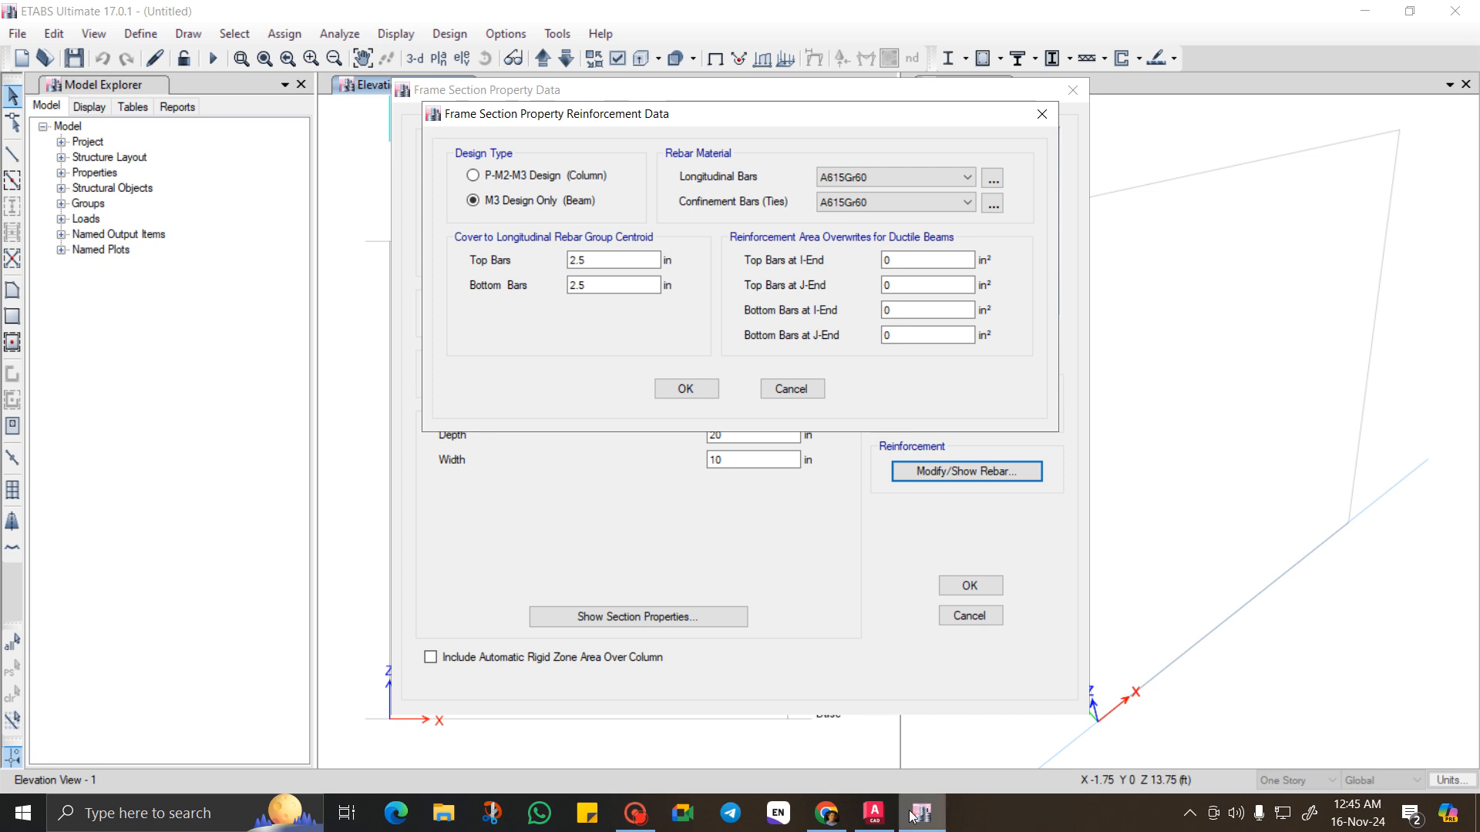
# Switch to the AutoCAD drawing and draw a line from the rebar circle's center to the midpoint of the detail's upper outer line.
pyautogui.click(870, 817)
pyautogui.scroll(-6, 586, 416)
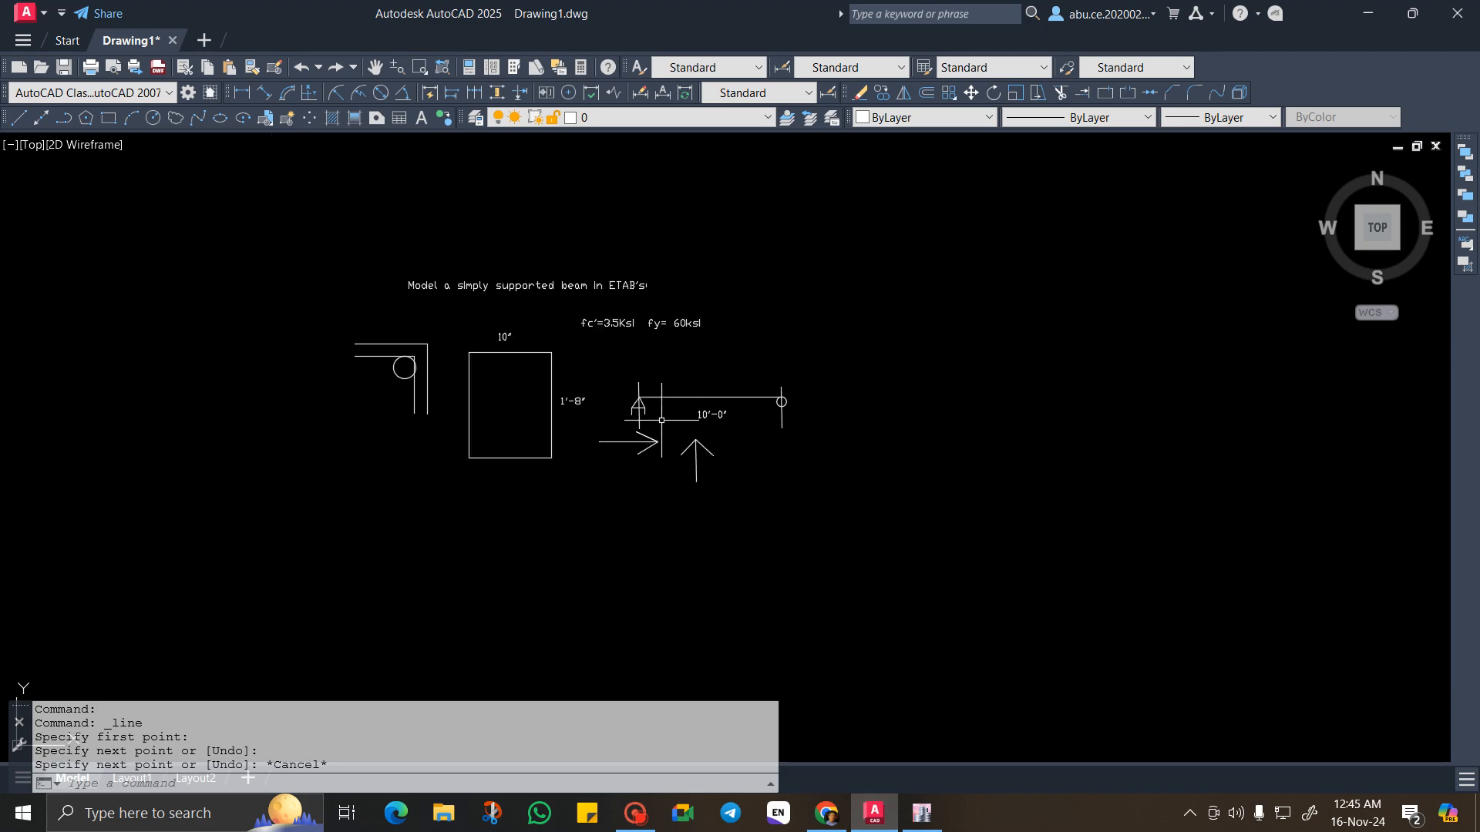
pyautogui.scroll(6, 390, 372)
pyautogui.scroll(-4, 390, 371)
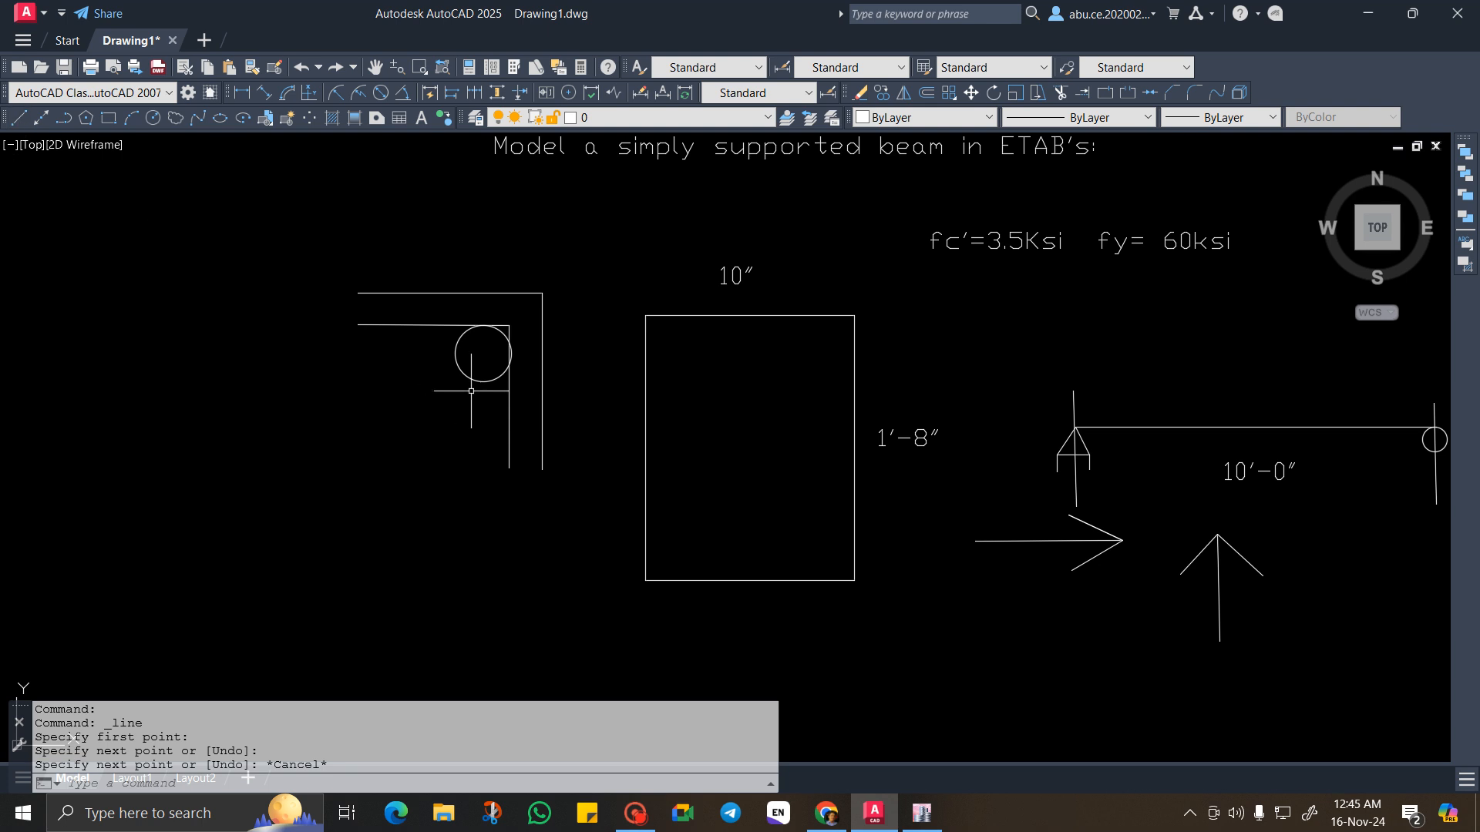
pyautogui.scroll(2, 437, 366)
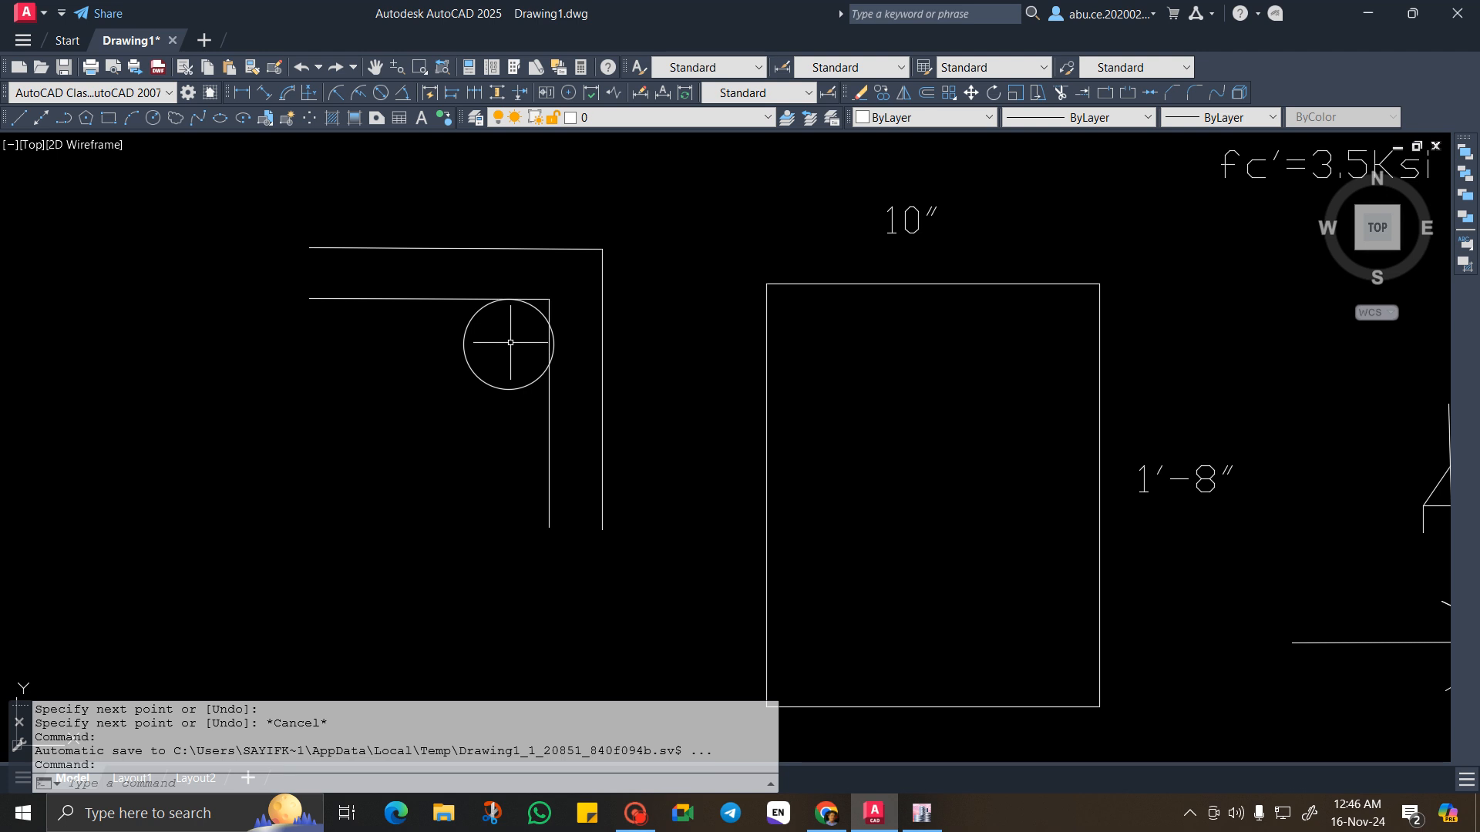
pyautogui.click(19, 117)
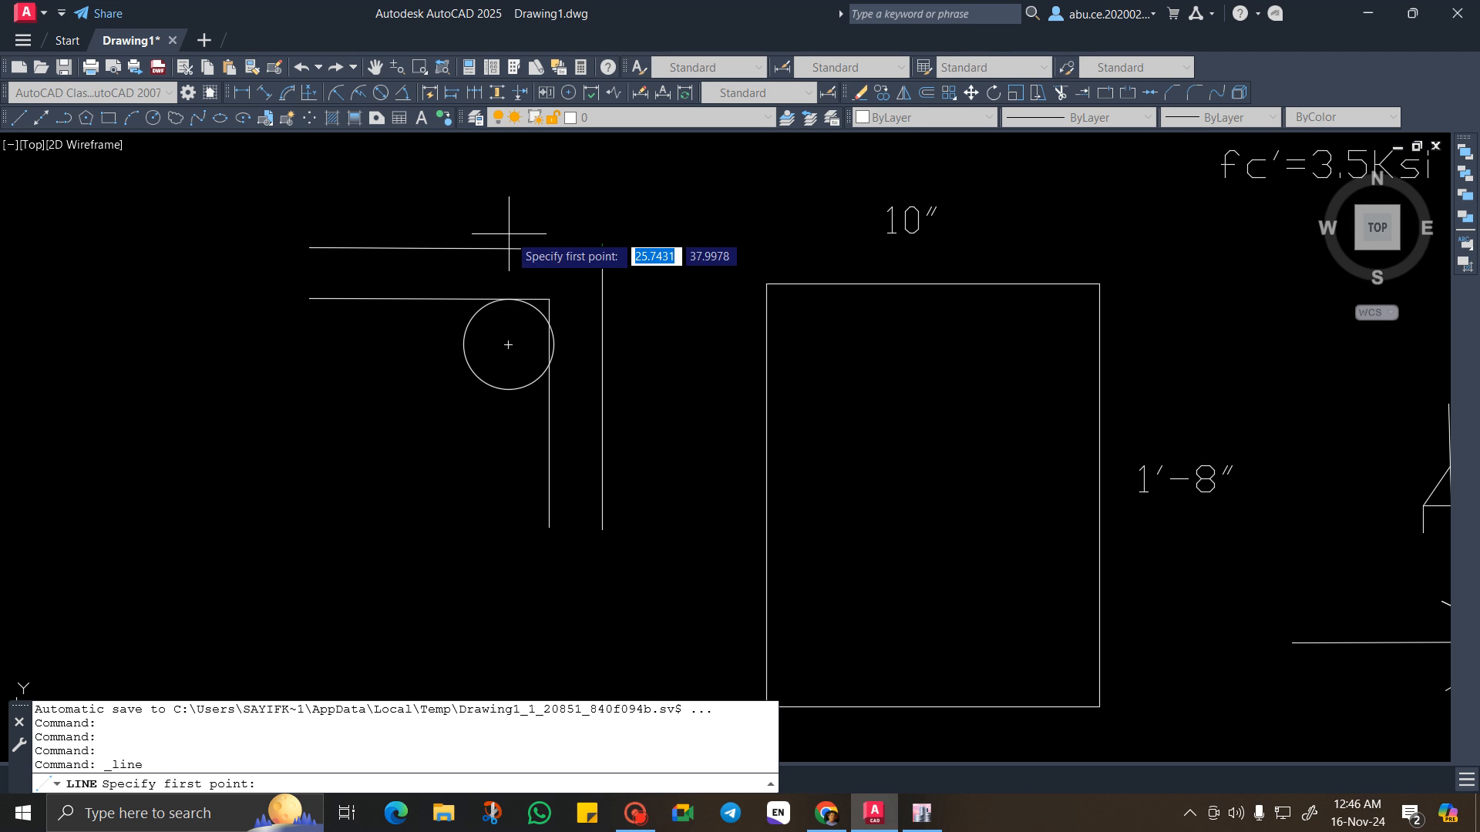
pyautogui.scroll(4, 510, 247)
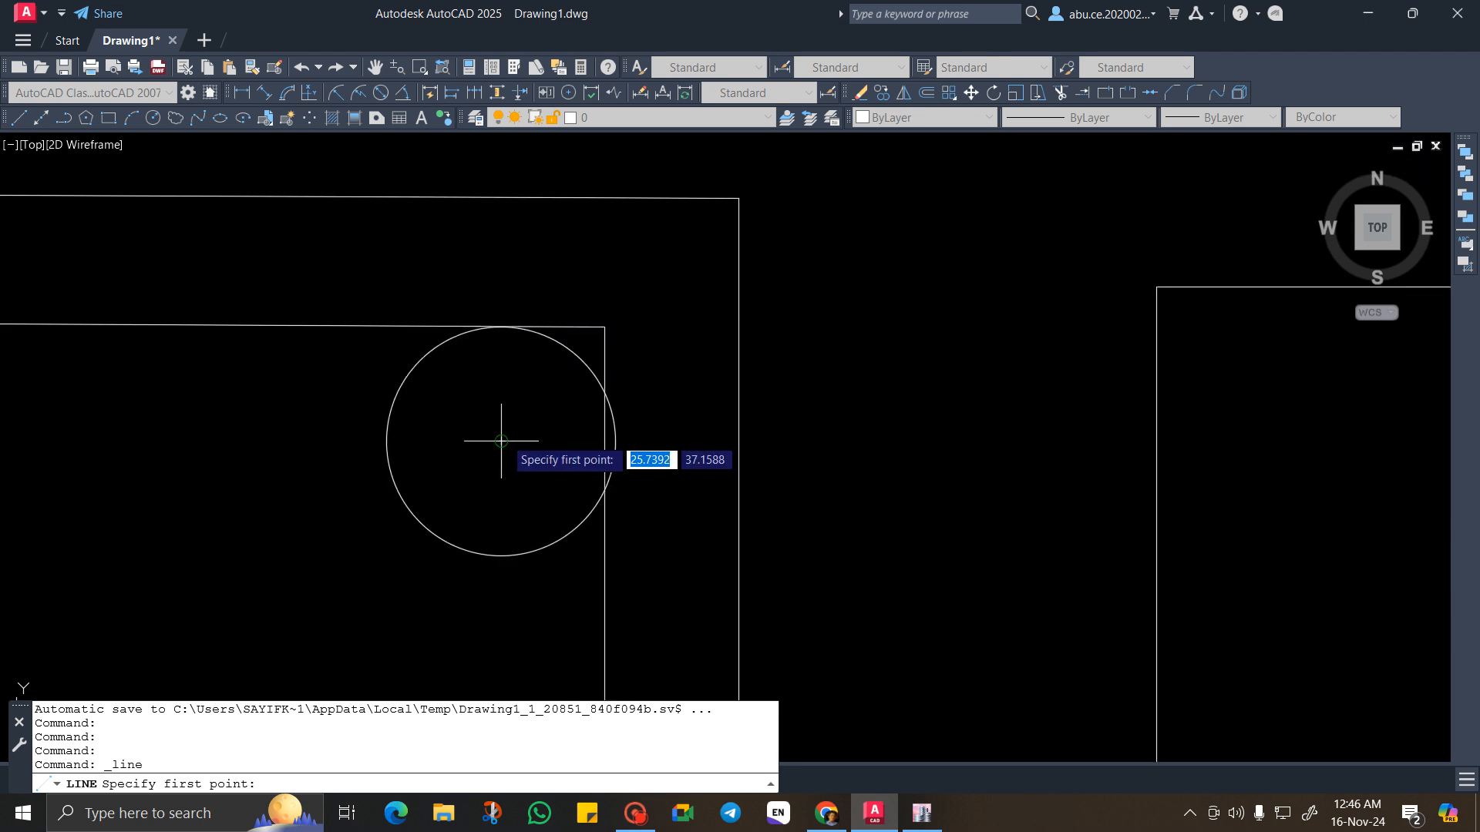
pyautogui.click(502, 439)
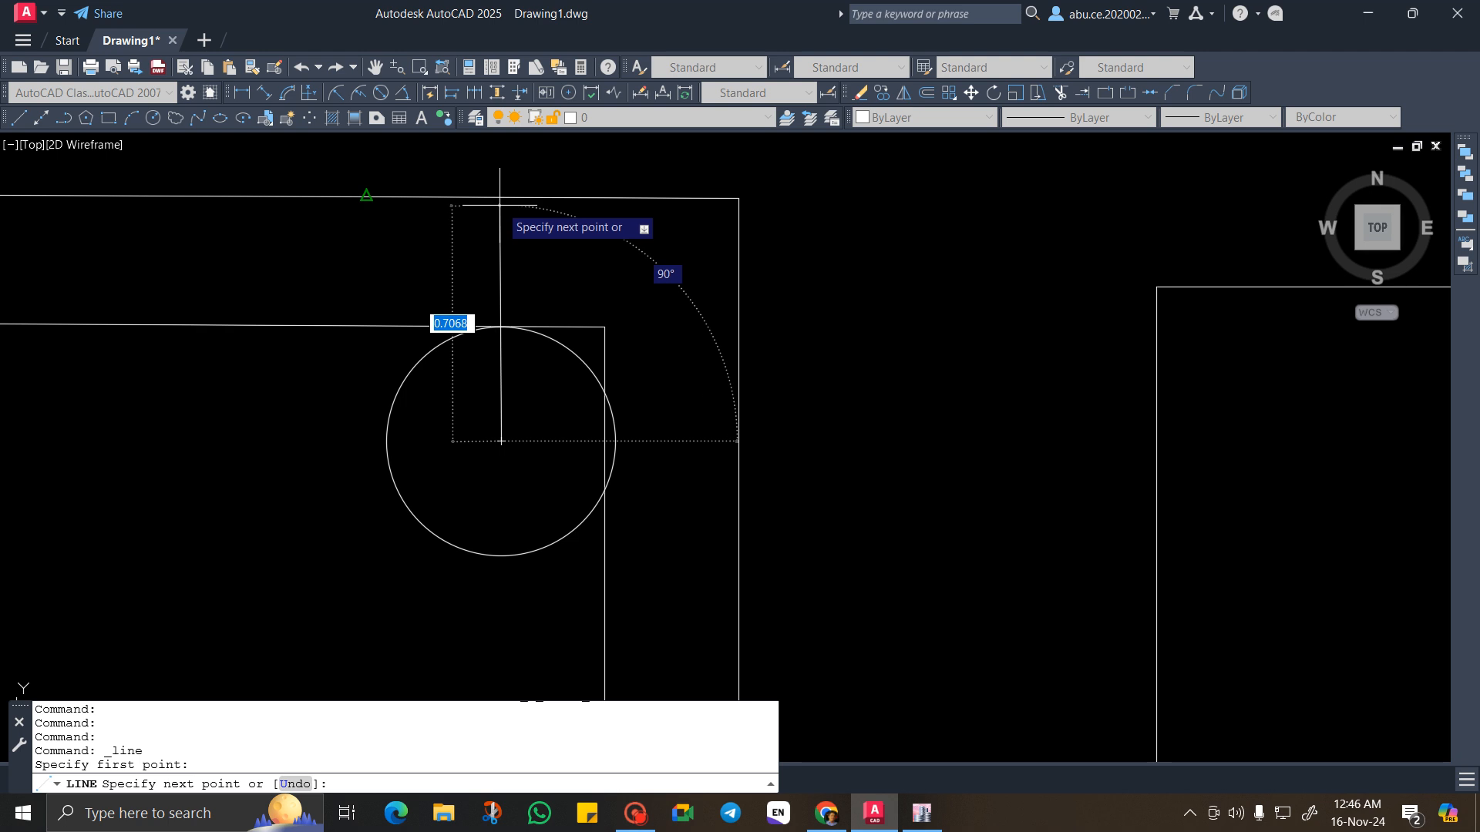
pyautogui.click(368, 198)
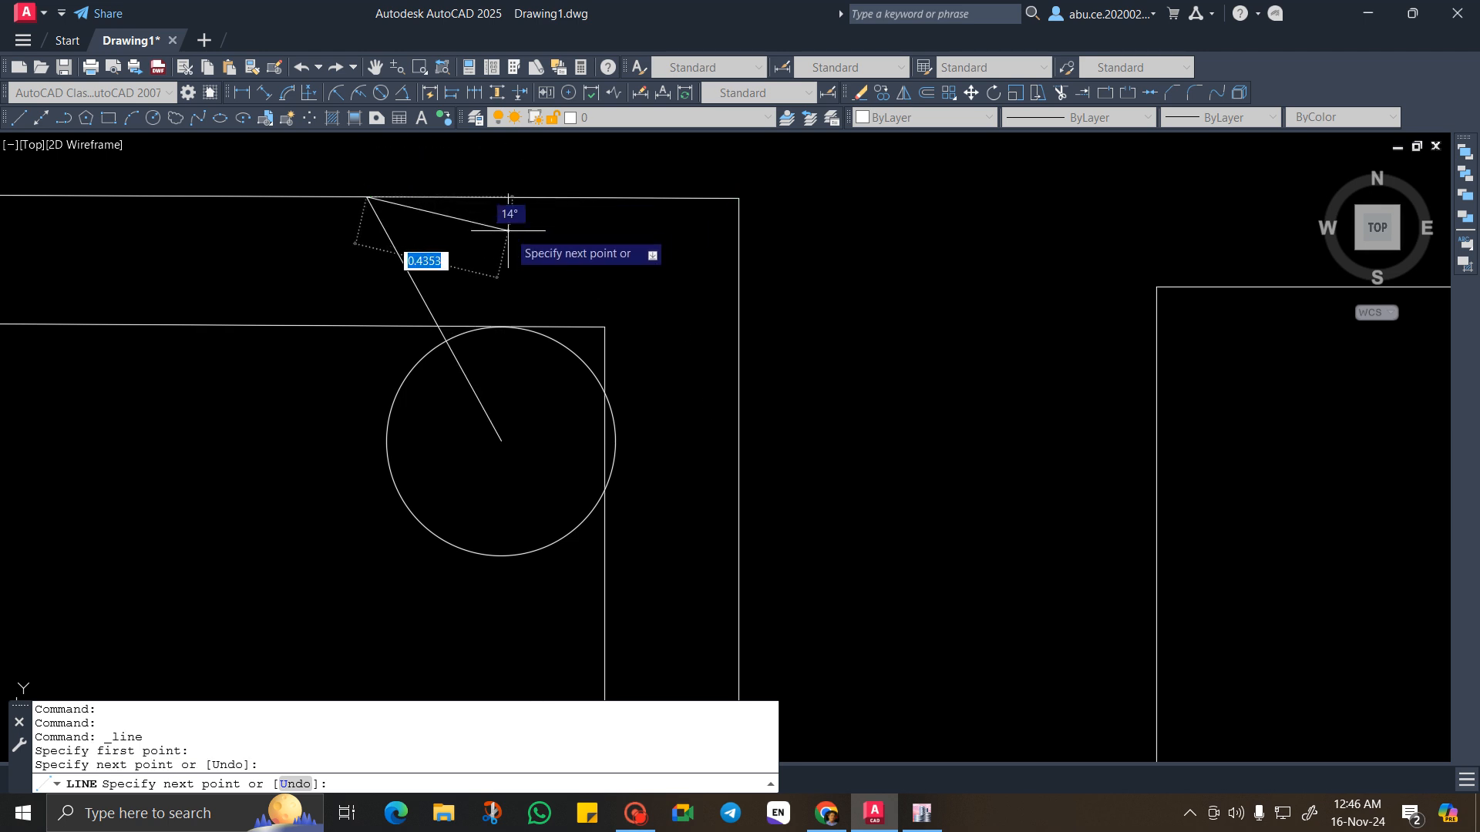
pyautogui.press('Escape')
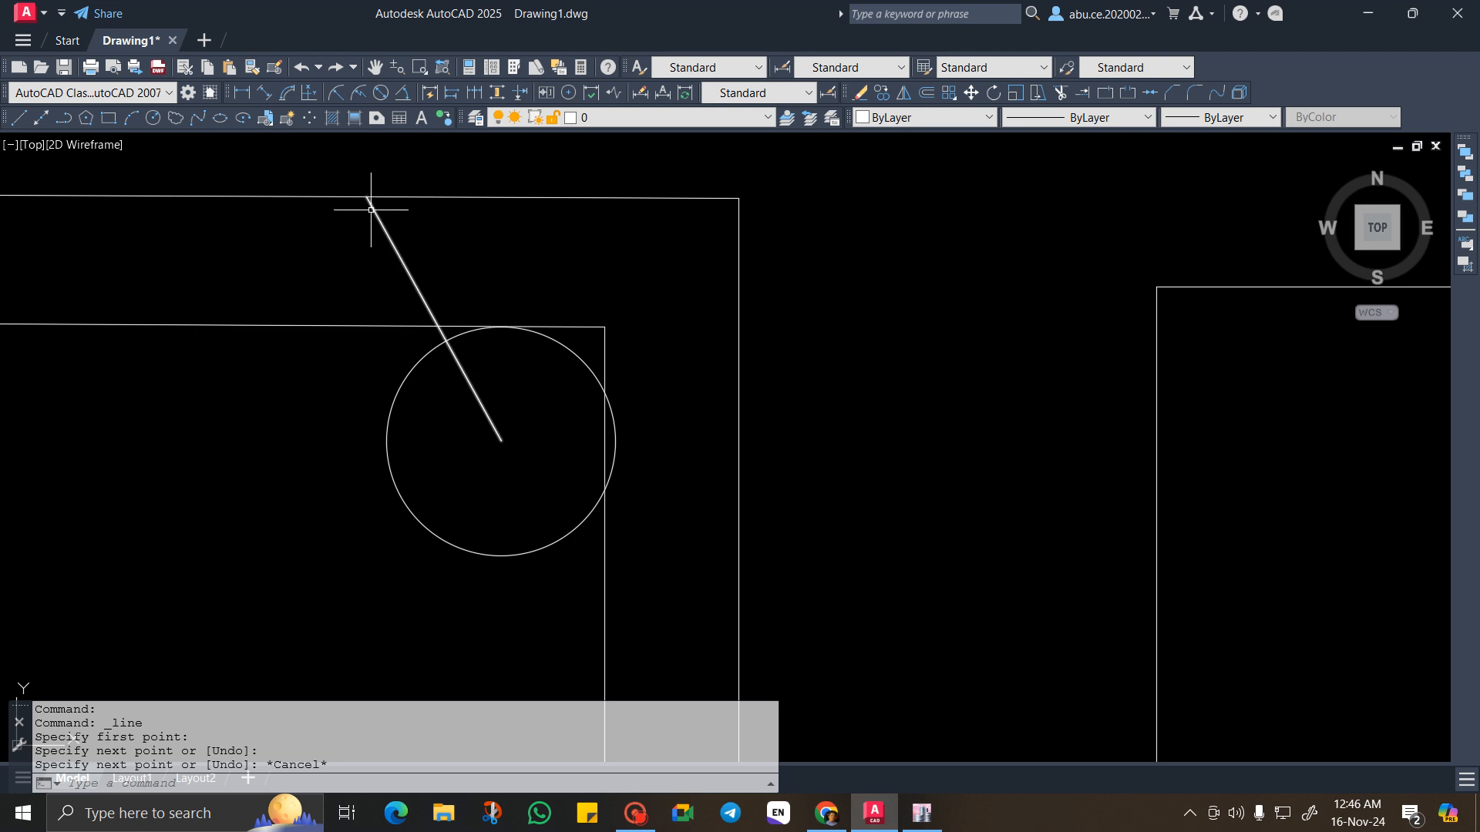
# Stretch the new line's upper end above the outer line, making it nearly vertical and about 0.84 units long.
pyautogui.click(370, 209)
pyautogui.click(368, 198)
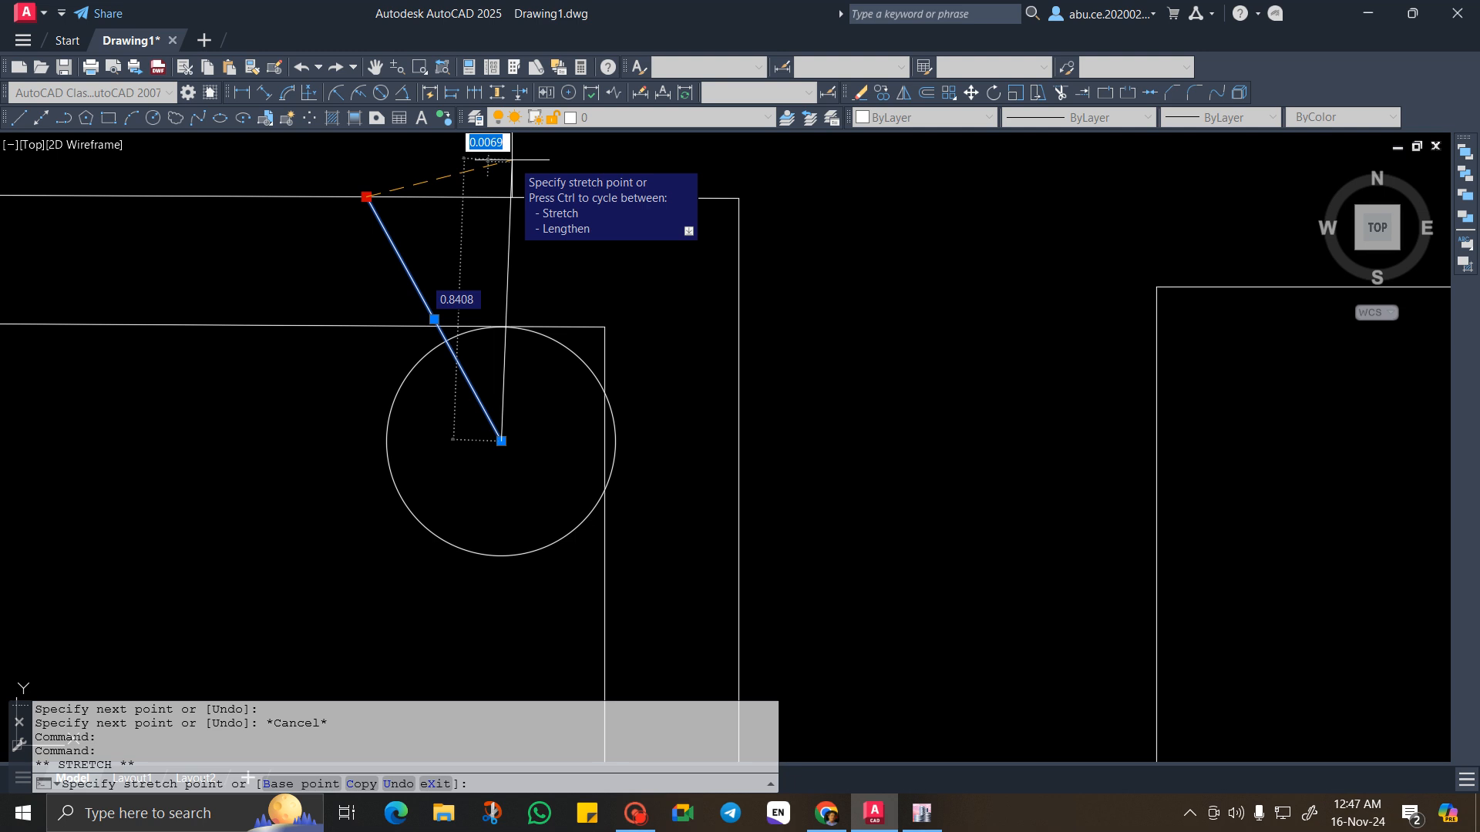
pyautogui.click(511, 159)
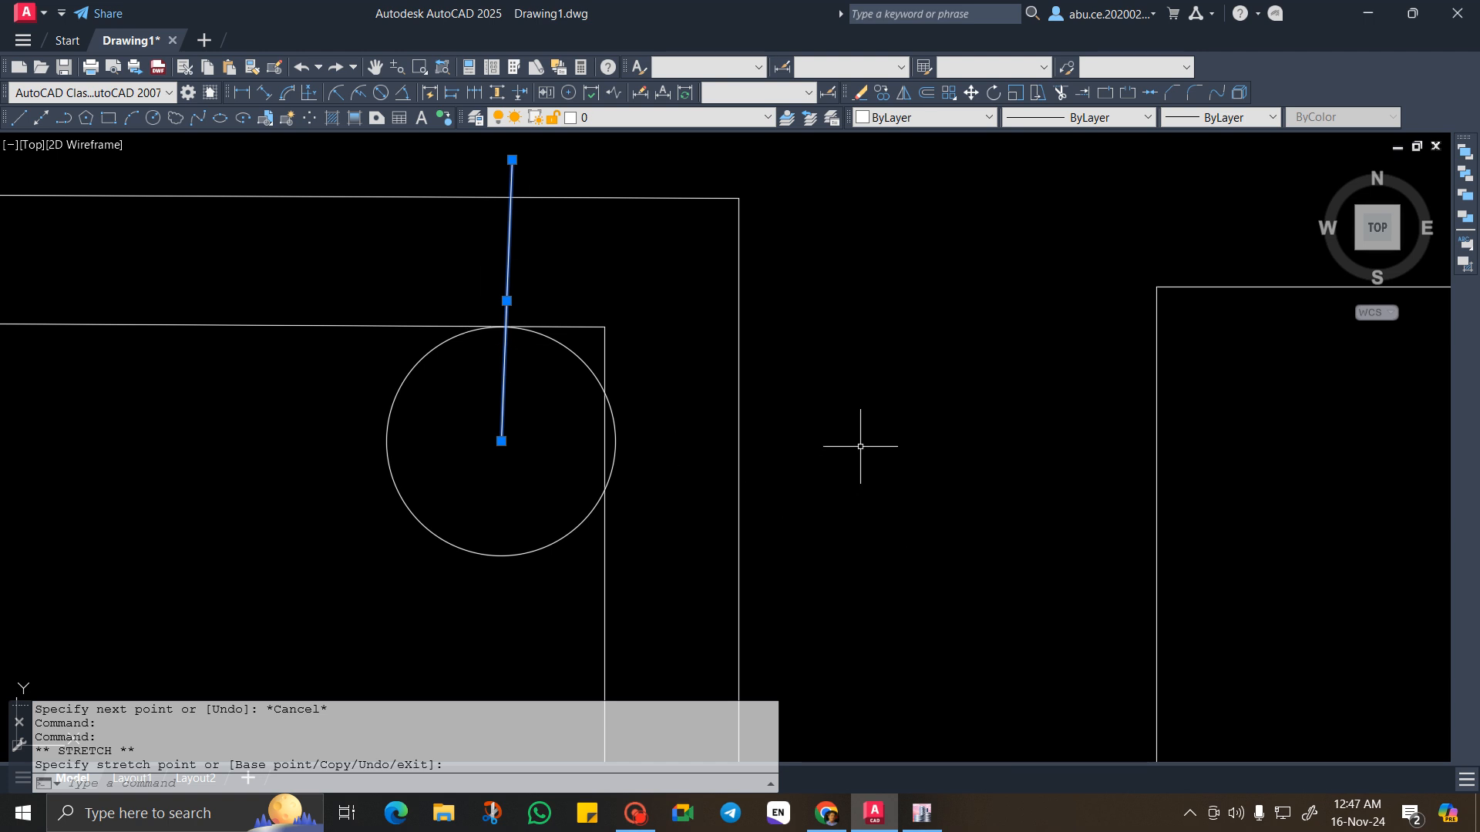
# Switch back to ETABS, accept the 2.5 in cover for top and bottom bars, and save the B-20X10 section definition.
pyautogui.click(922, 813)
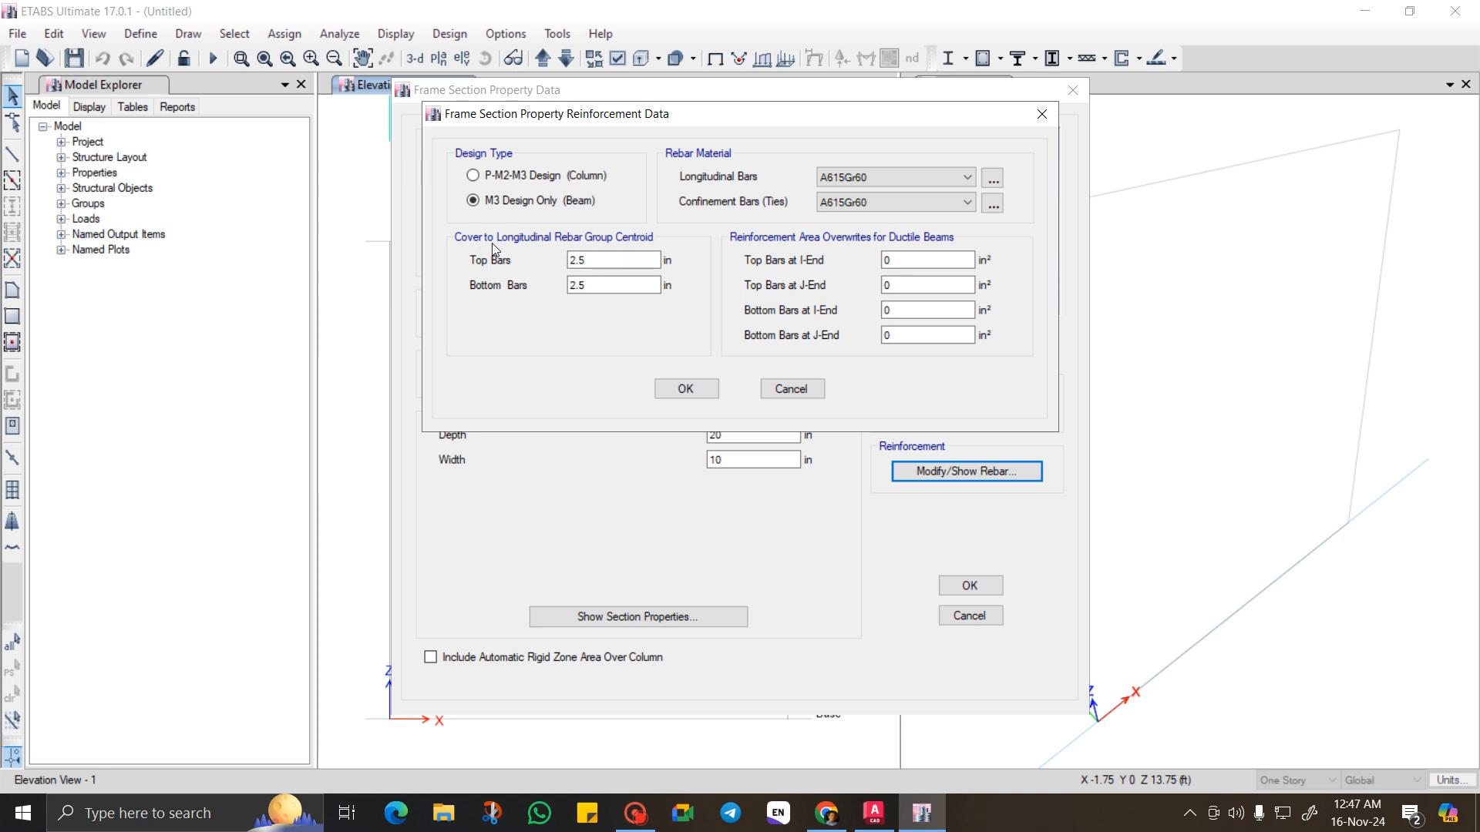
pyautogui.click(616, 259)
pyautogui.click(596, 287)
pyautogui.click(685, 389)
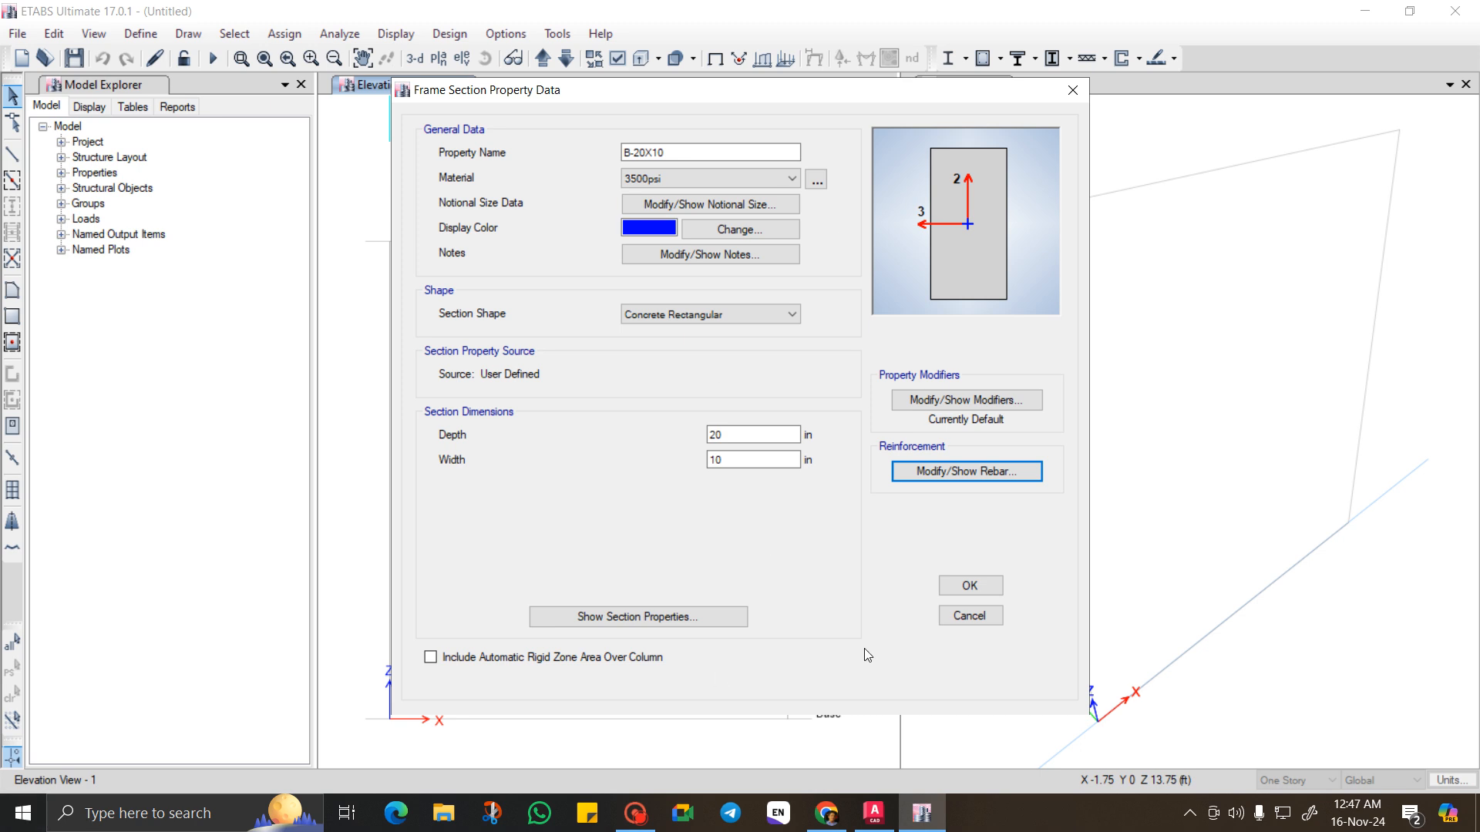
pyautogui.click(969, 587)
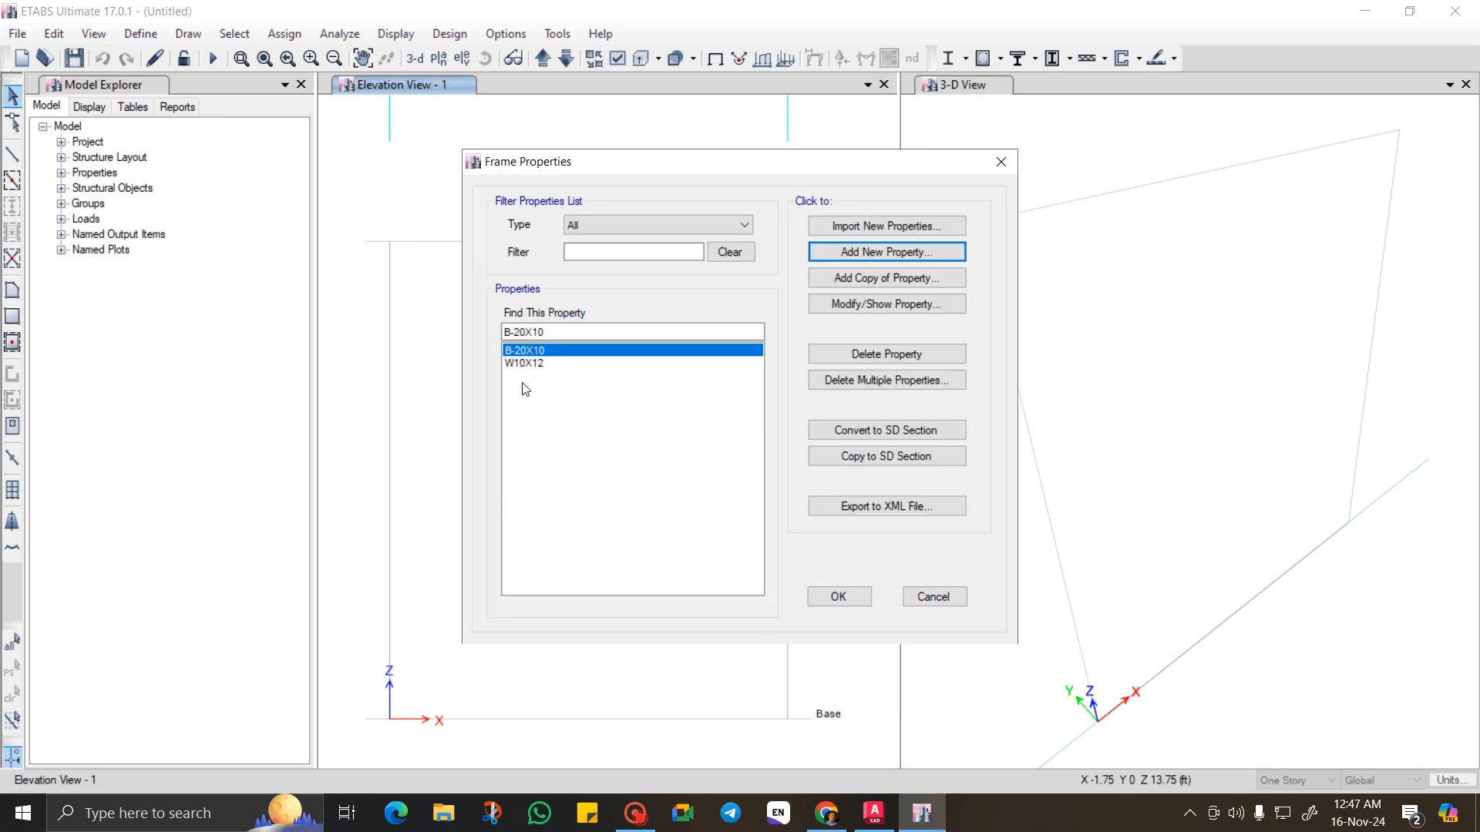
pyautogui.click(854, 600)
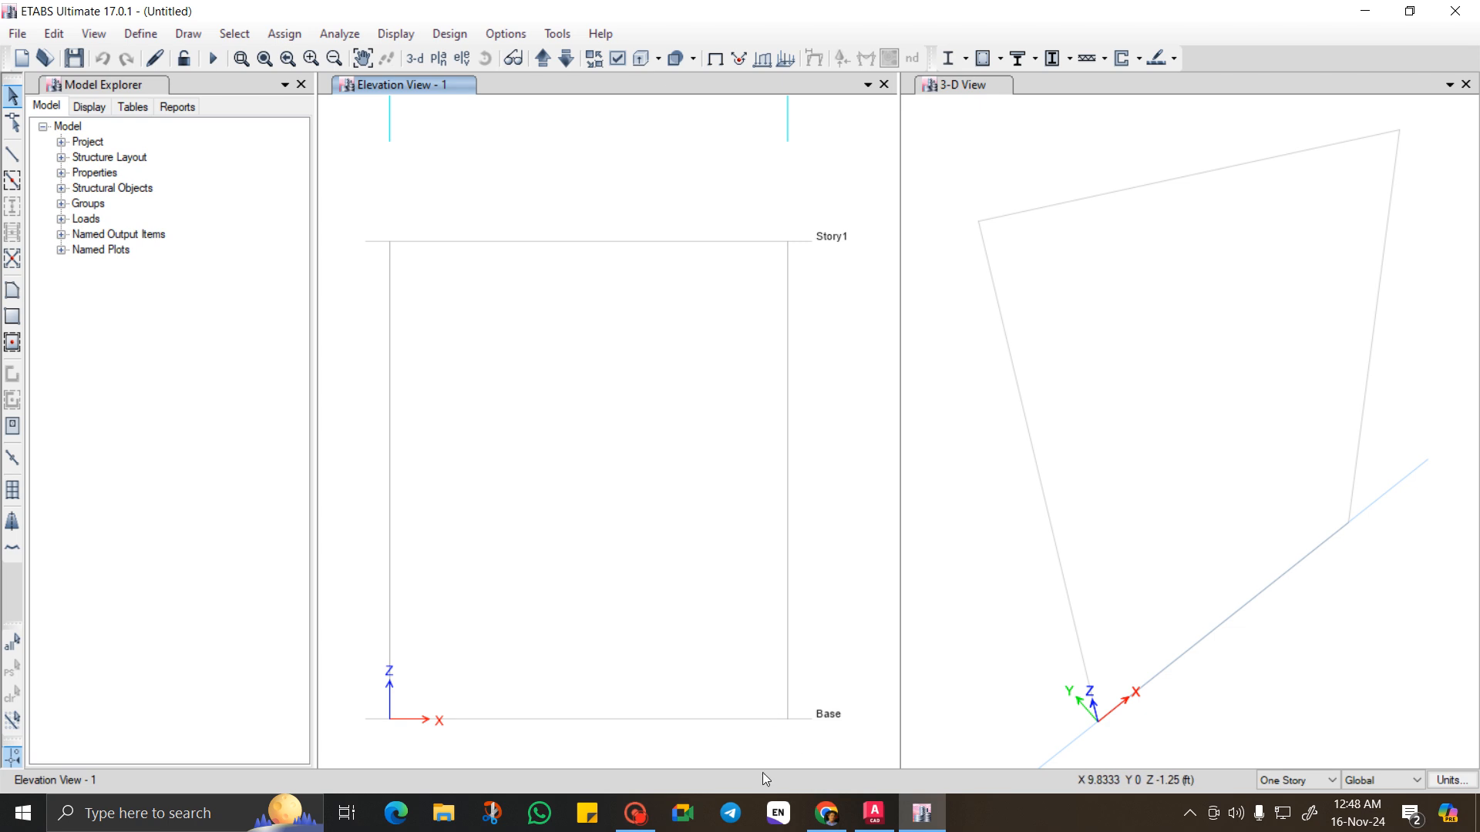
pyautogui.click(635, 813)
# Start drawing a beam object and set its frame property to B-20X10.
pyautogui.click(182, 35)
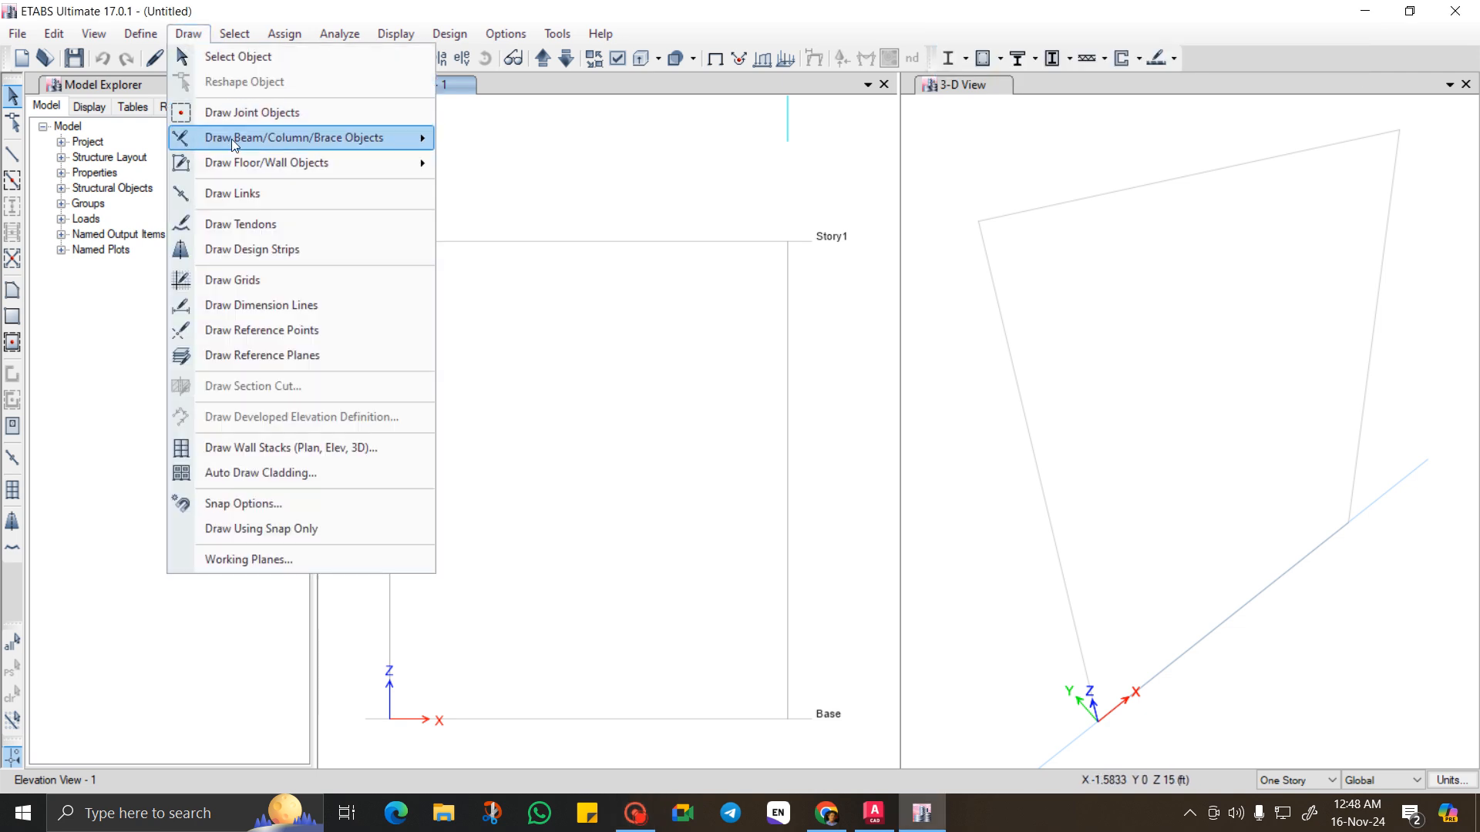
pyautogui.moveTo(241, 137)
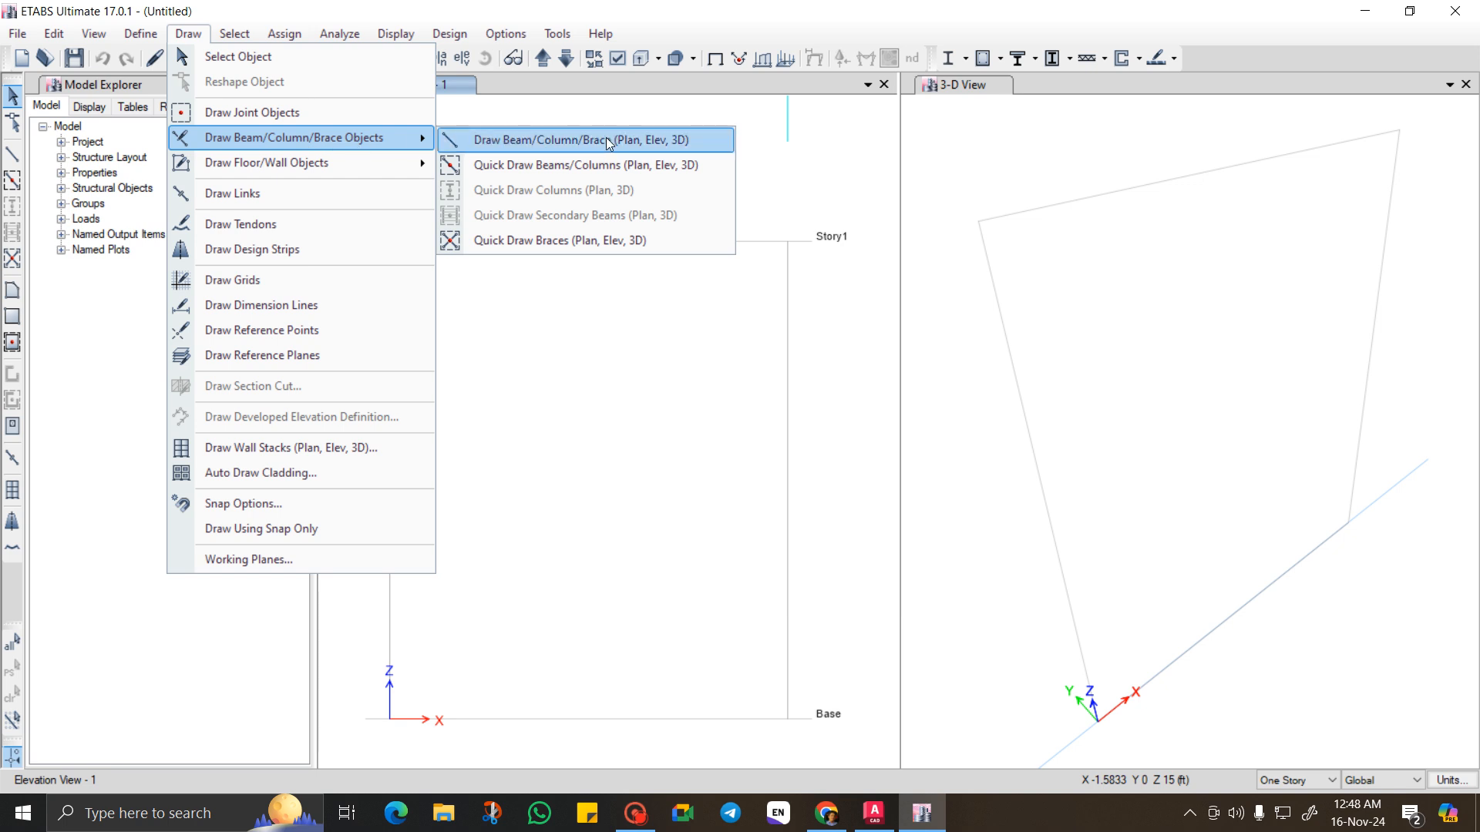
pyautogui.click(538, 140)
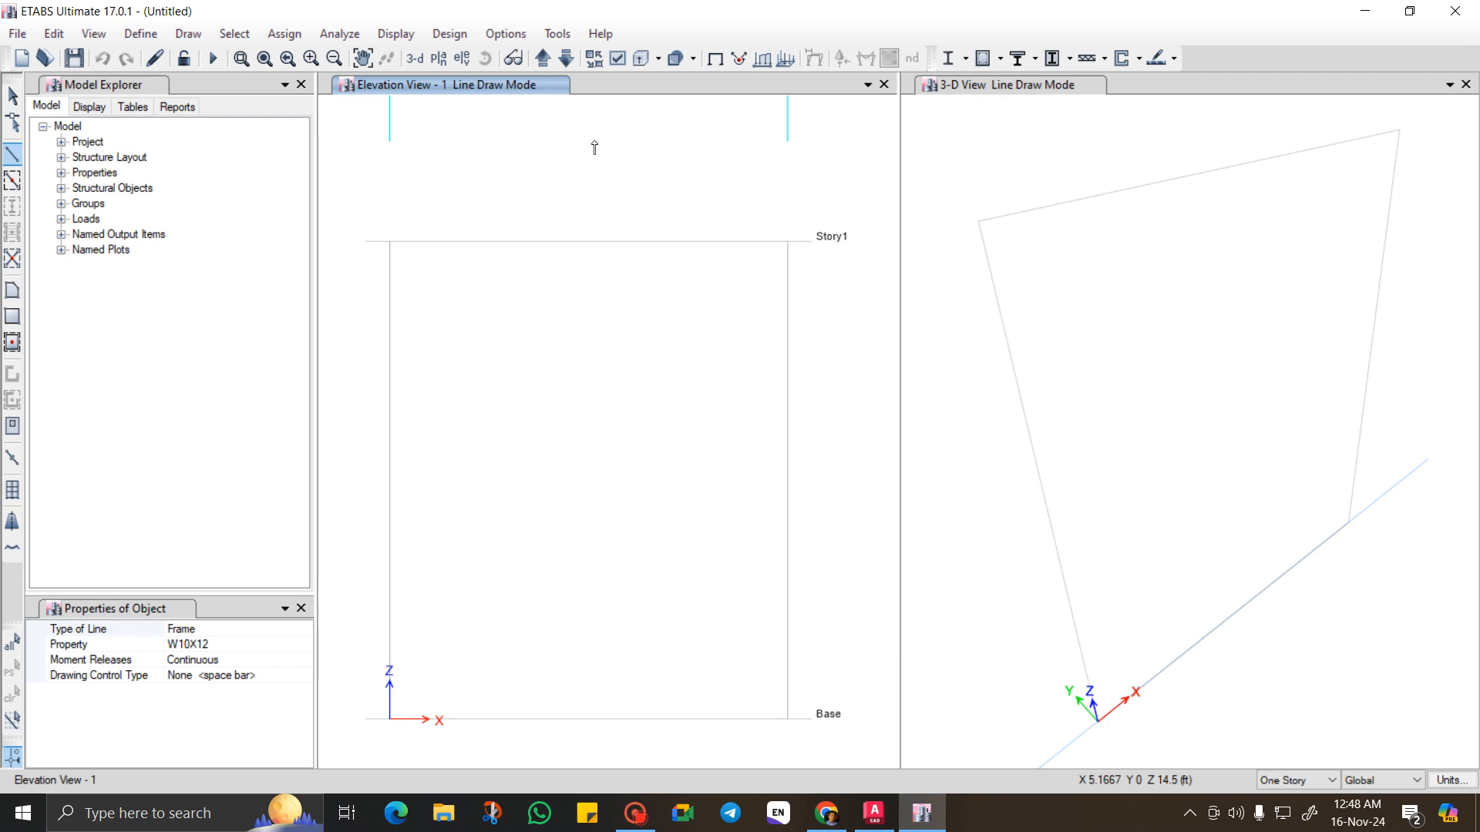
pyautogui.click(225, 645)
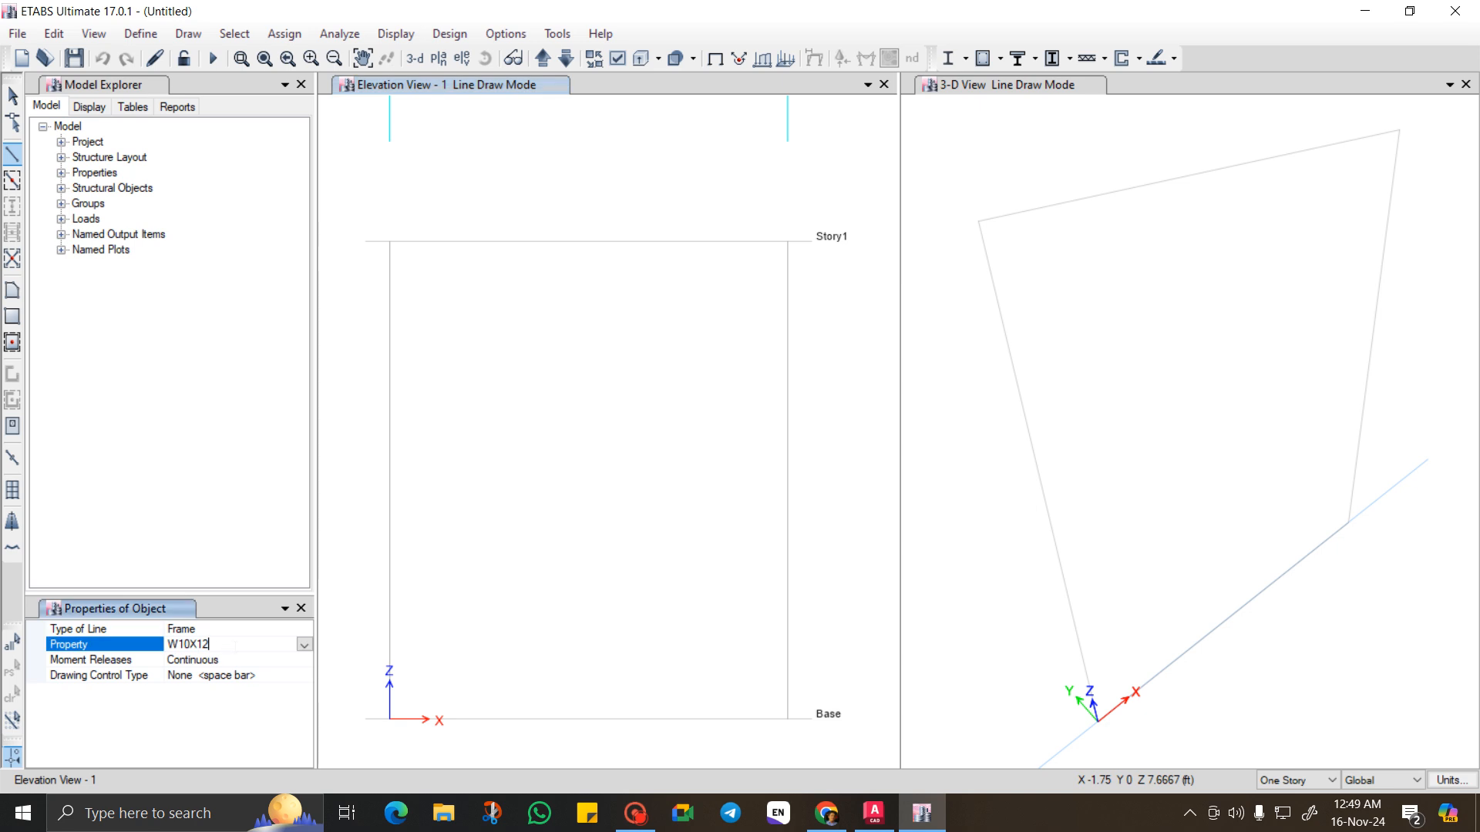
pyautogui.click(304, 645)
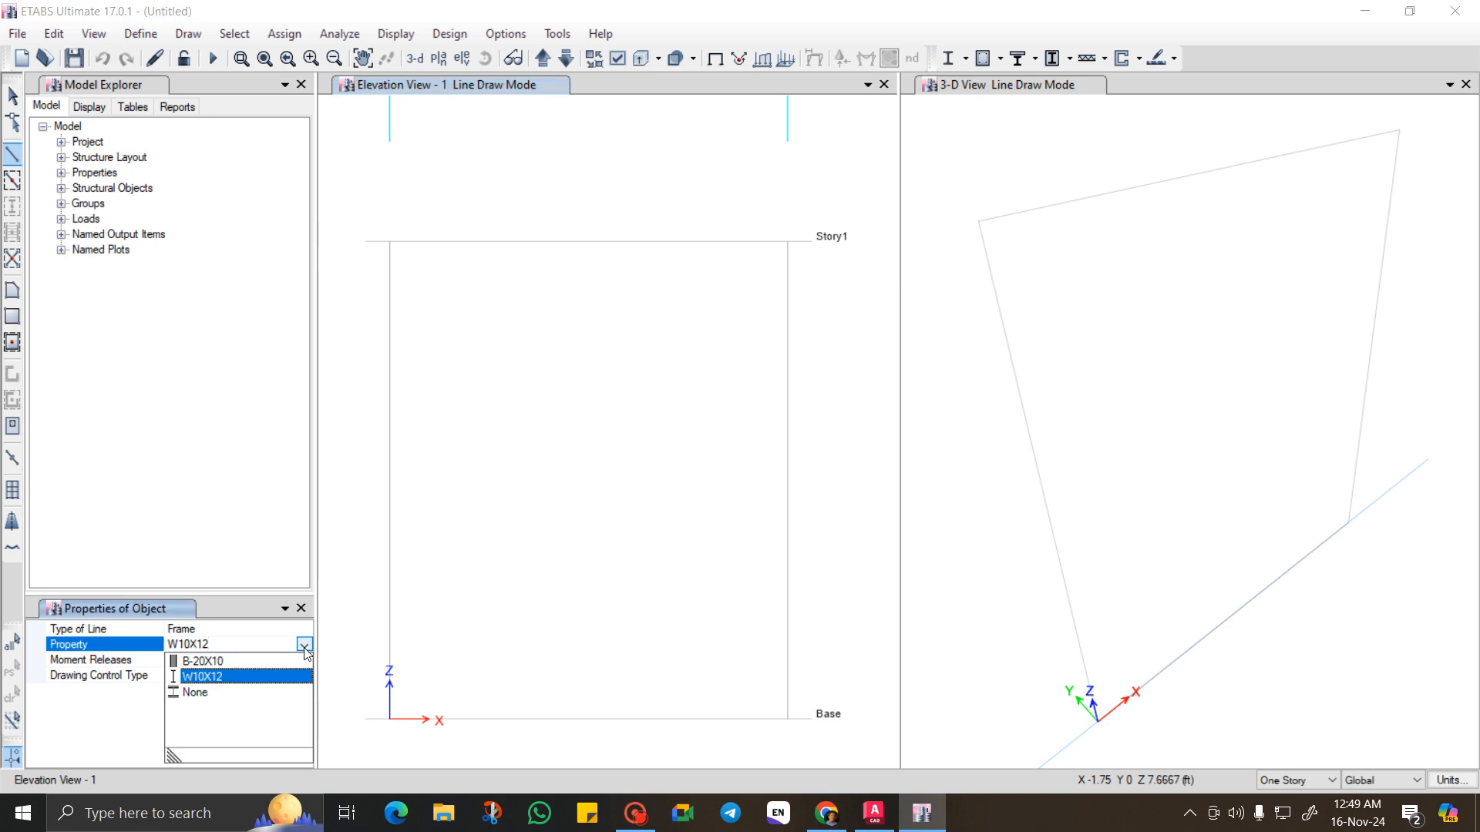
pyautogui.click(200, 661)
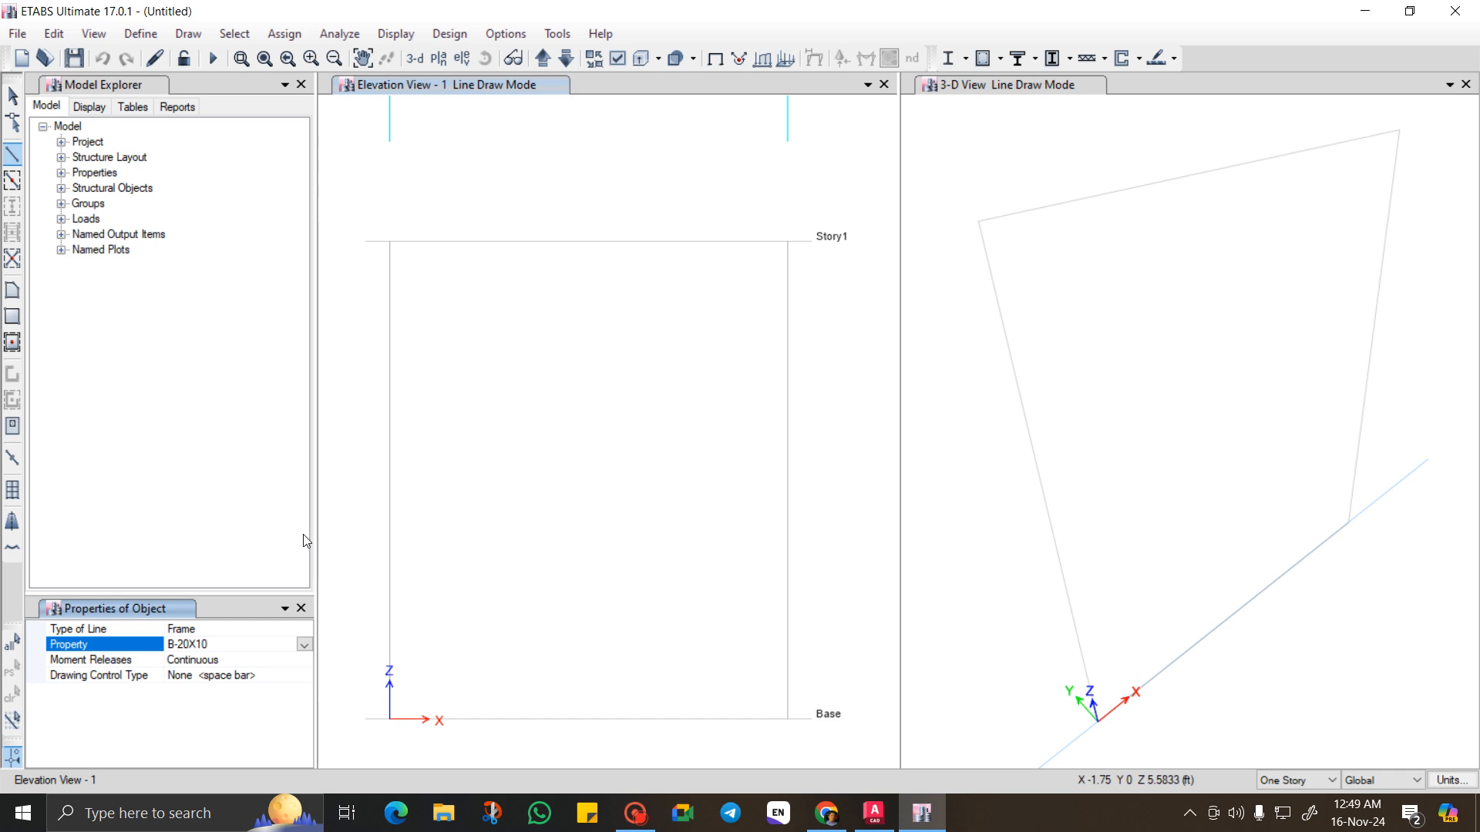
# Draw the B-20X10 beam along the Story1 level between the two vertical grid lines in the elevation view.
pyautogui.click(390, 242)
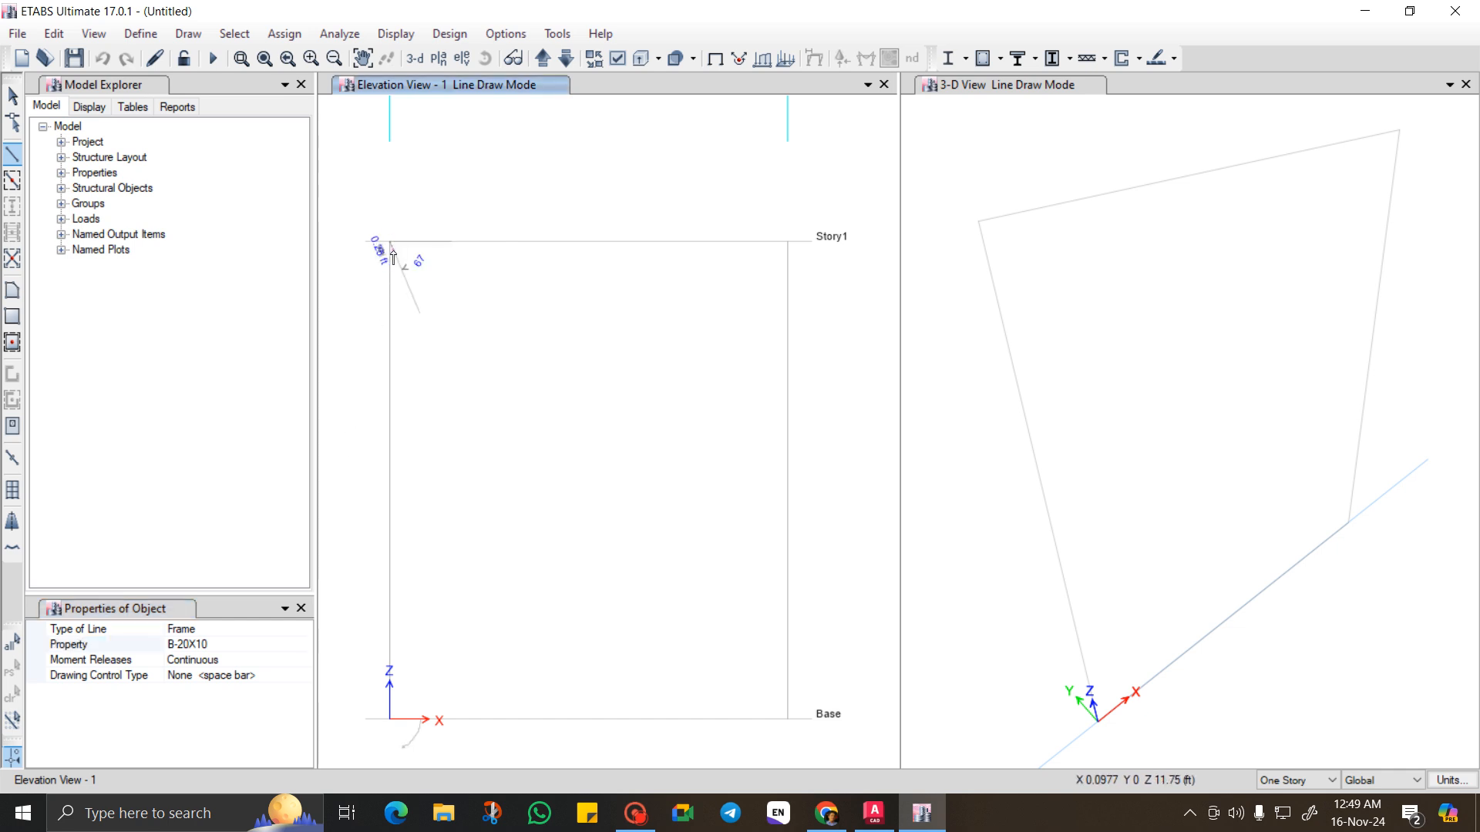
pyautogui.click(788, 242)
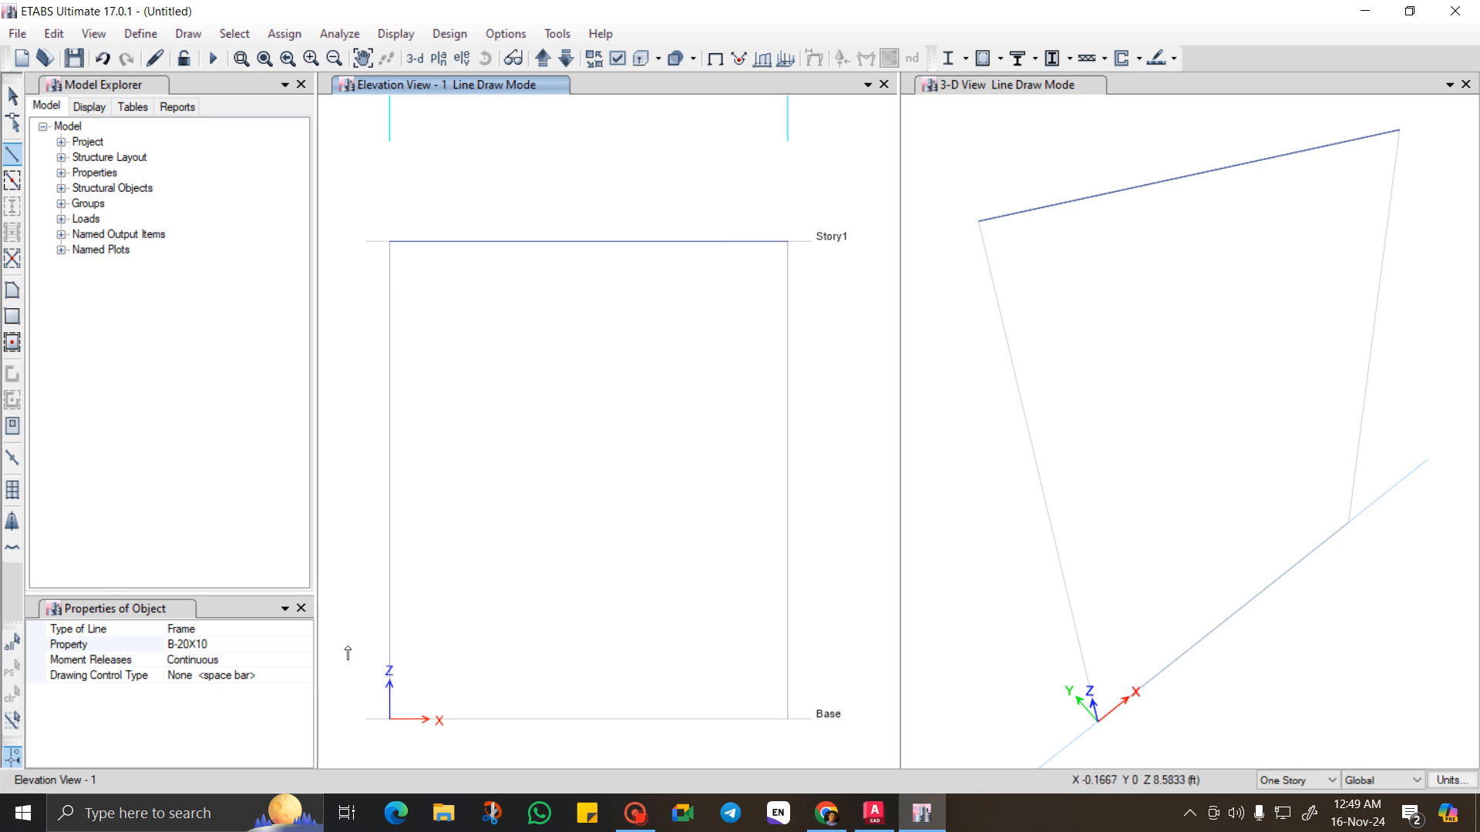
pyautogui.scroll(-3, 472, 400)
pyautogui.scroll(6, 466, 373)
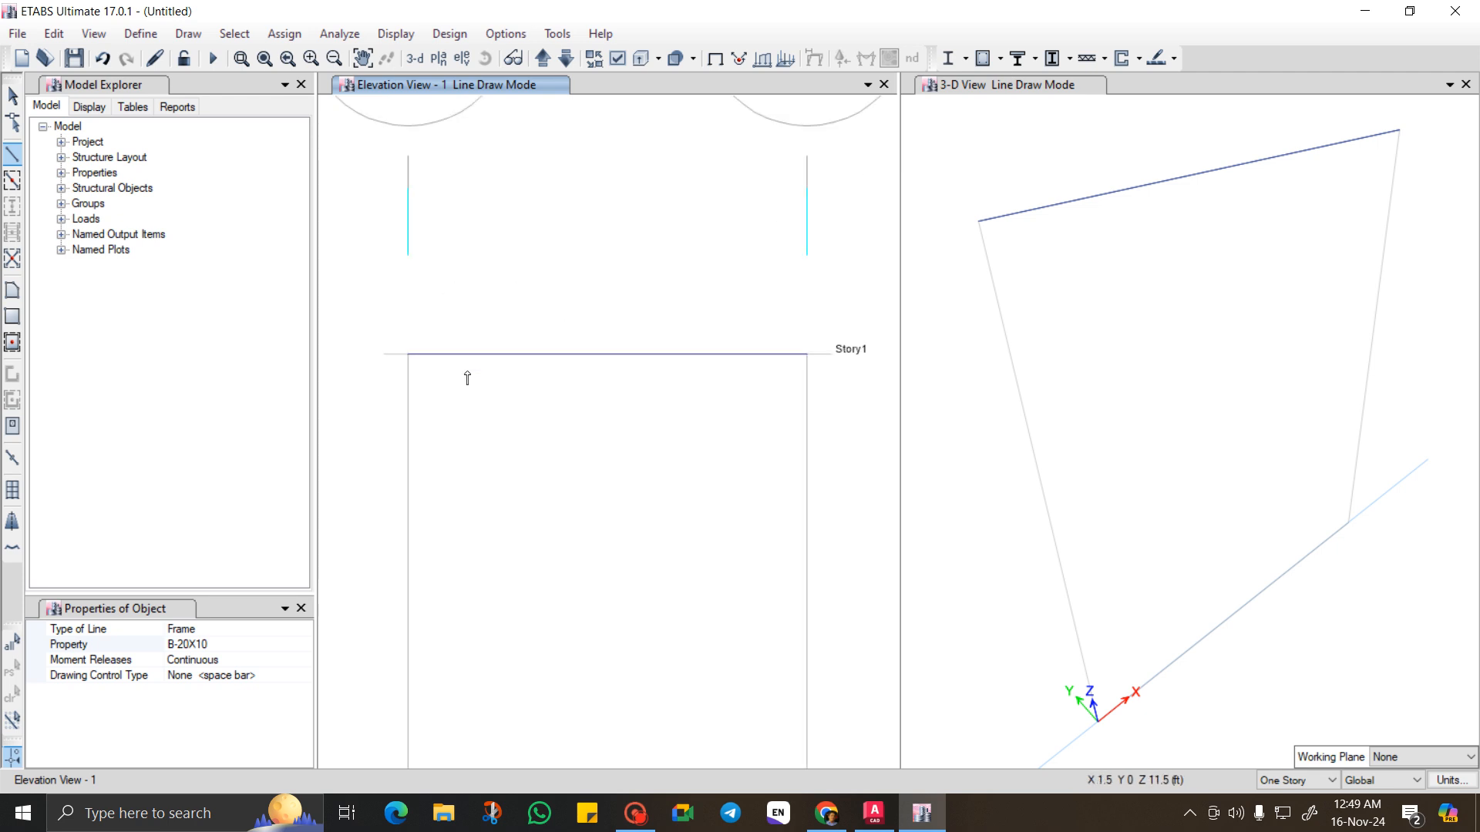
pyautogui.scroll(-3, 565, 297)
pyautogui.scroll(3, 568, 298)
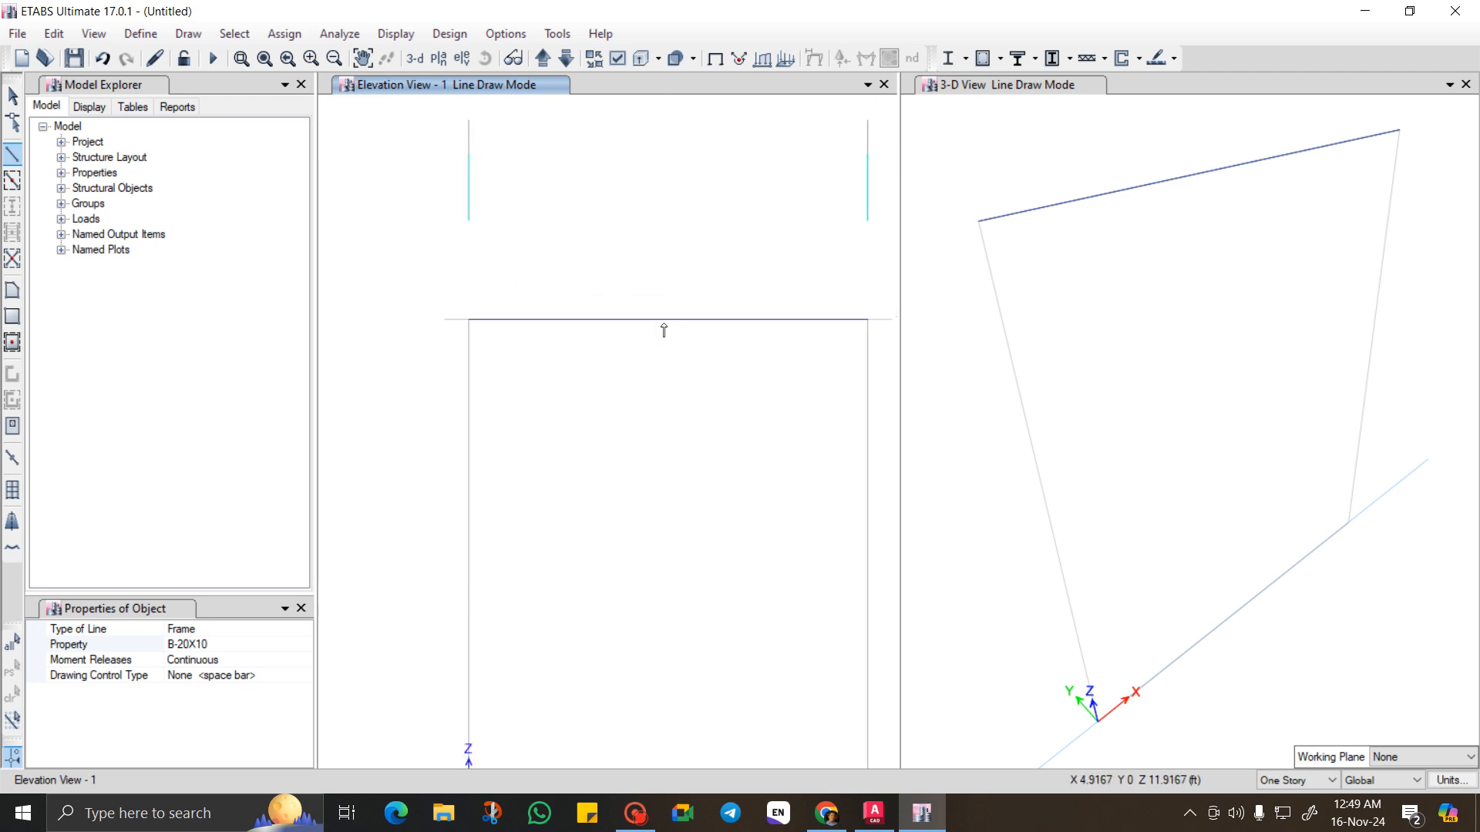
pyautogui.scroll(-3, 686, 327)
pyautogui.scroll(3, 686, 322)
pyautogui.scroll(-3, 684, 322)
pyautogui.scroll(2, 681, 322)
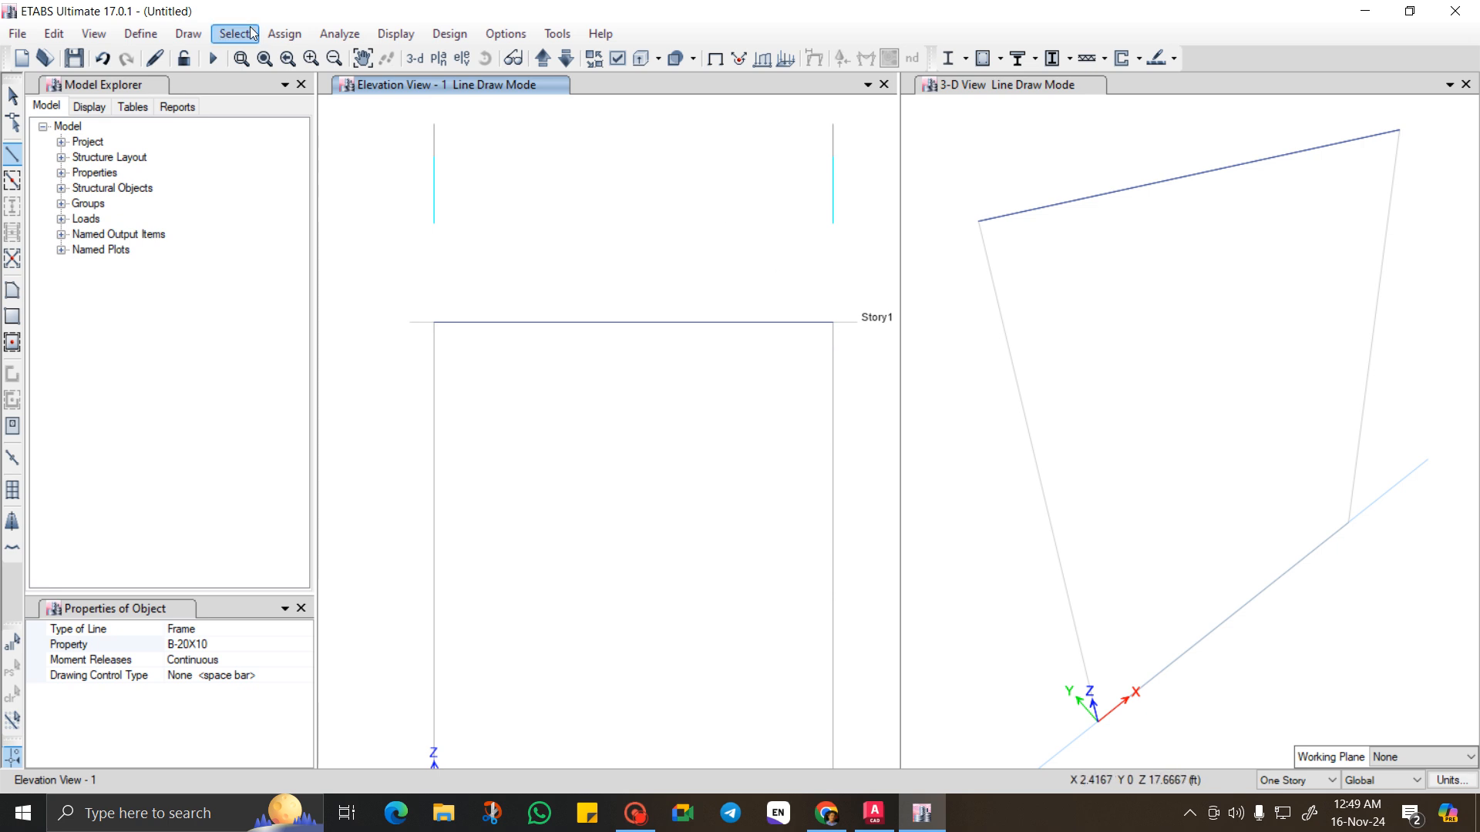
# Assign a pinned restraint, fixing translation X, Y and Z, to the beam's joint on grid A.
pyautogui.click(190, 33)
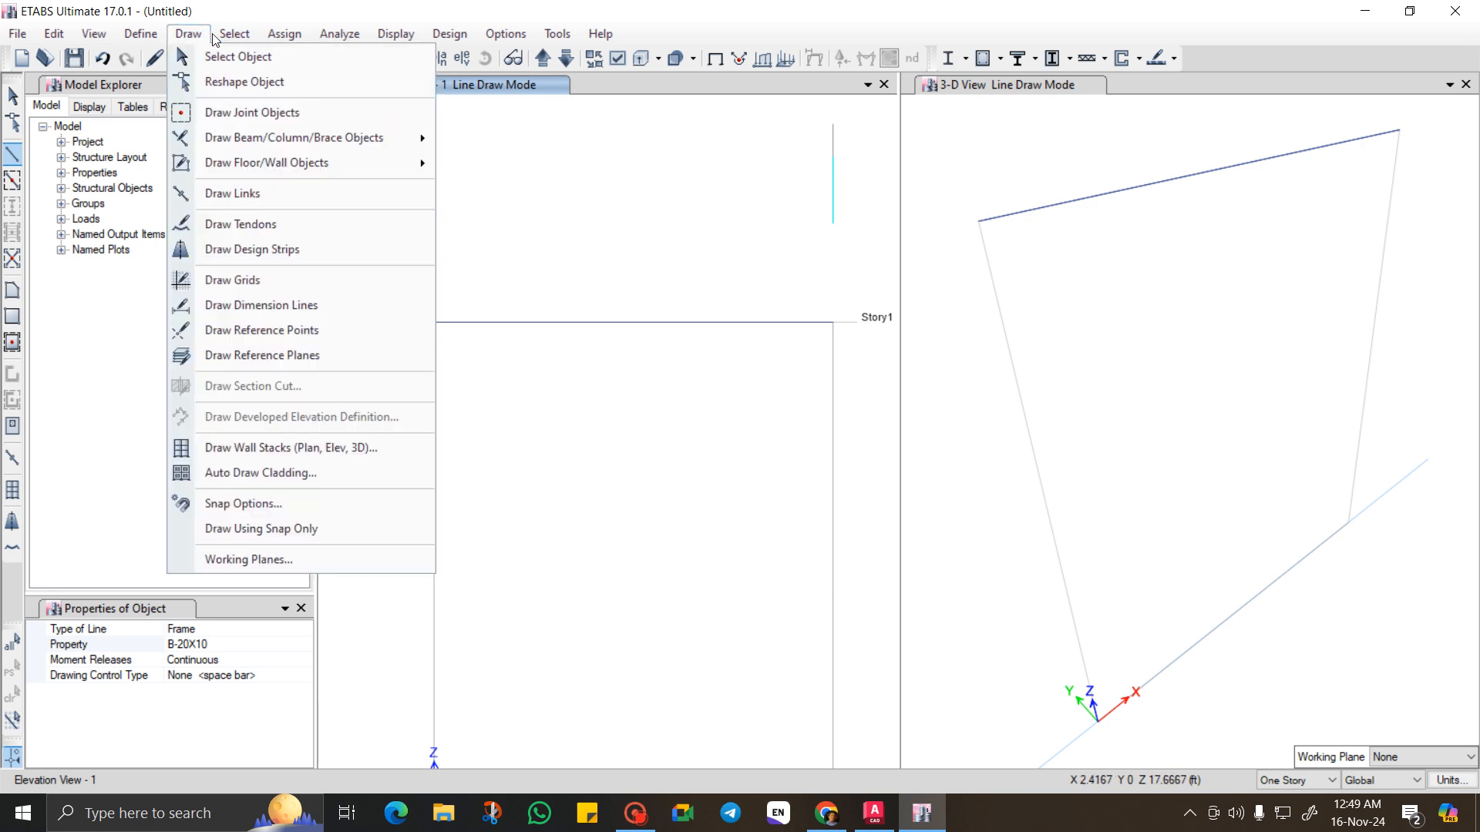
pyautogui.click(290, 34)
pyautogui.click(290, 33)
pyautogui.moveTo(336, 61)
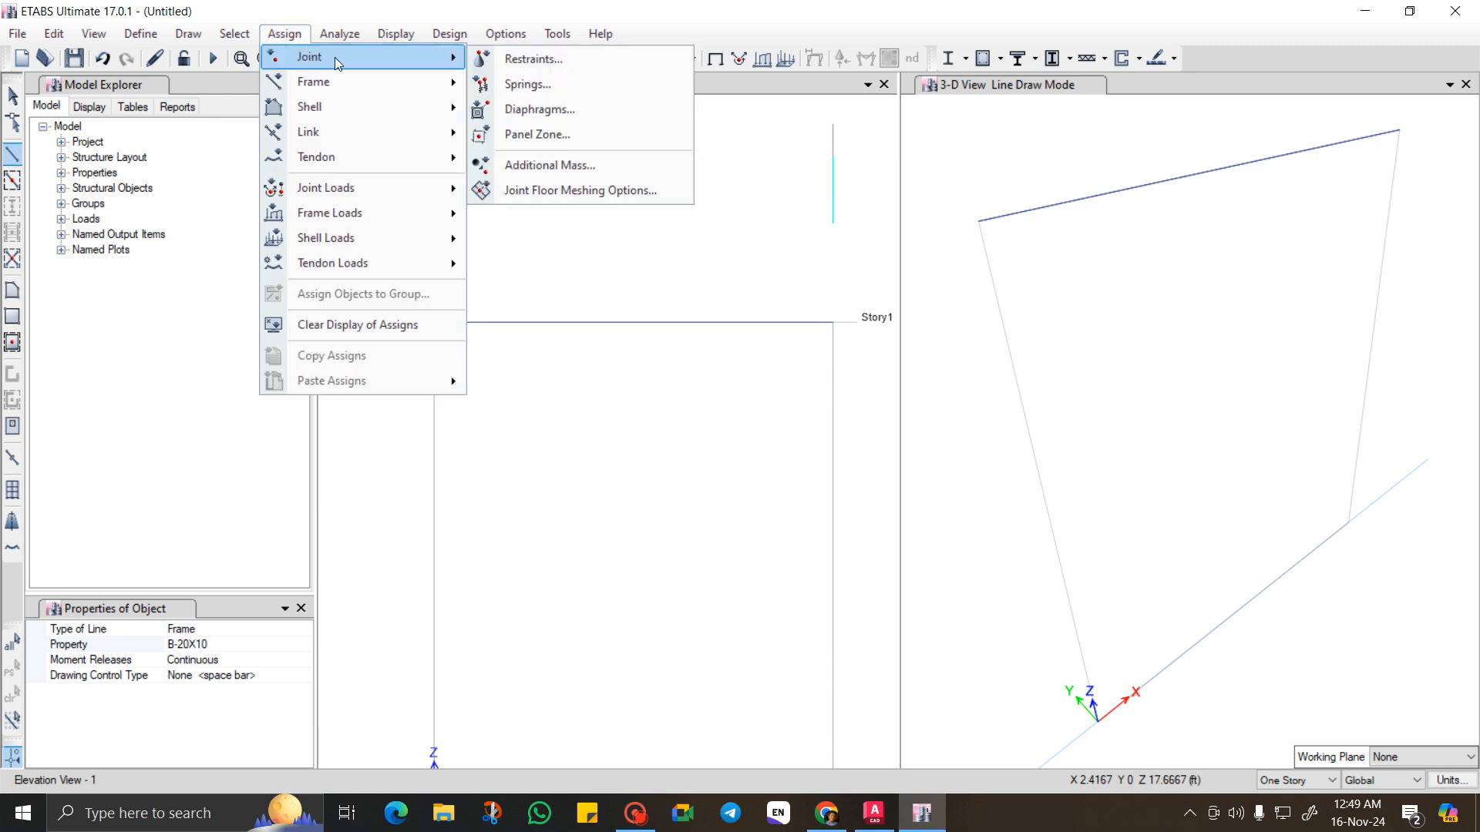
pyautogui.click(537, 60)
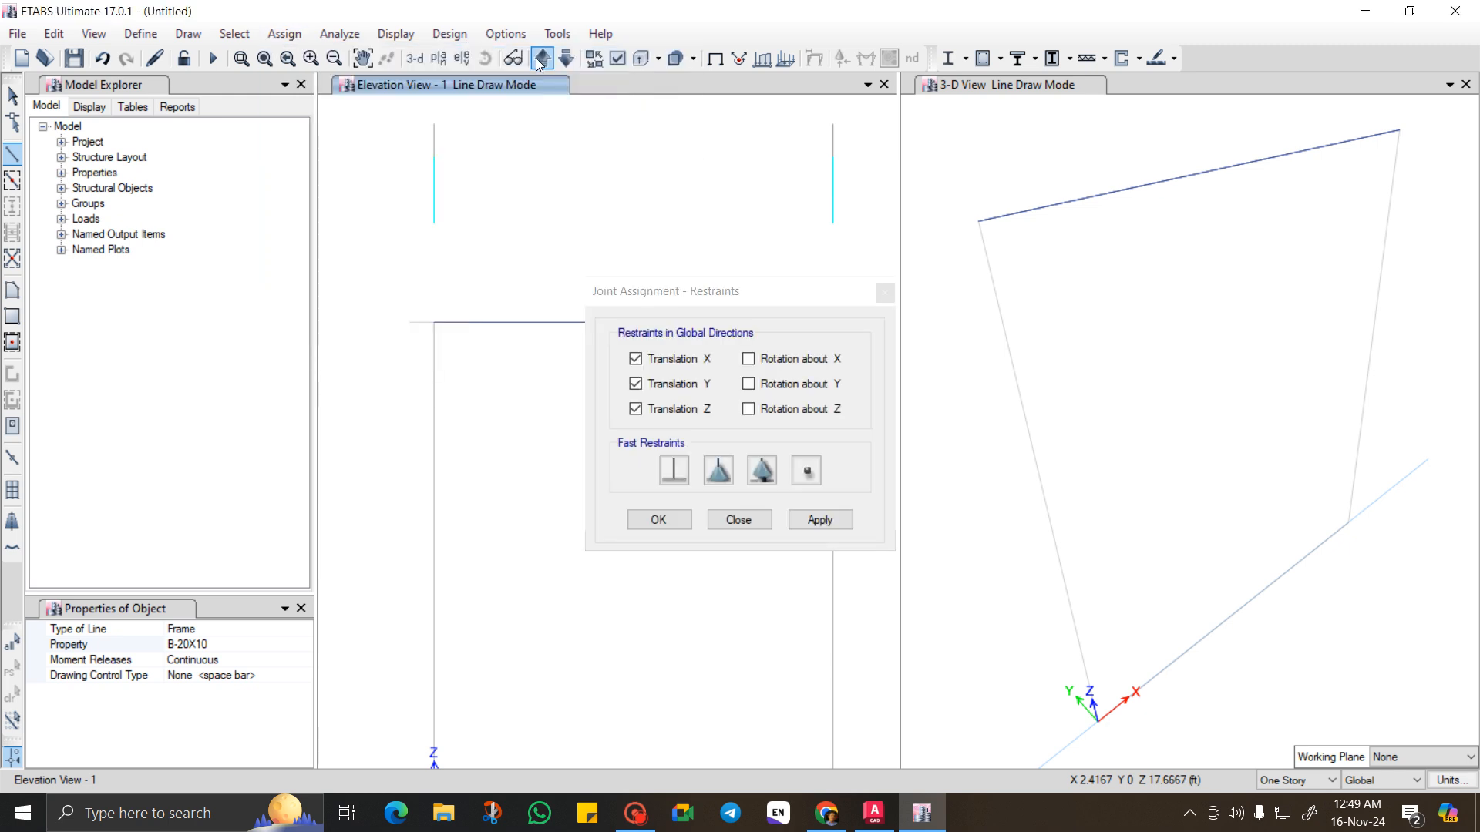
pyautogui.moveTo(744, 292); pyautogui.dragTo(277, 183)
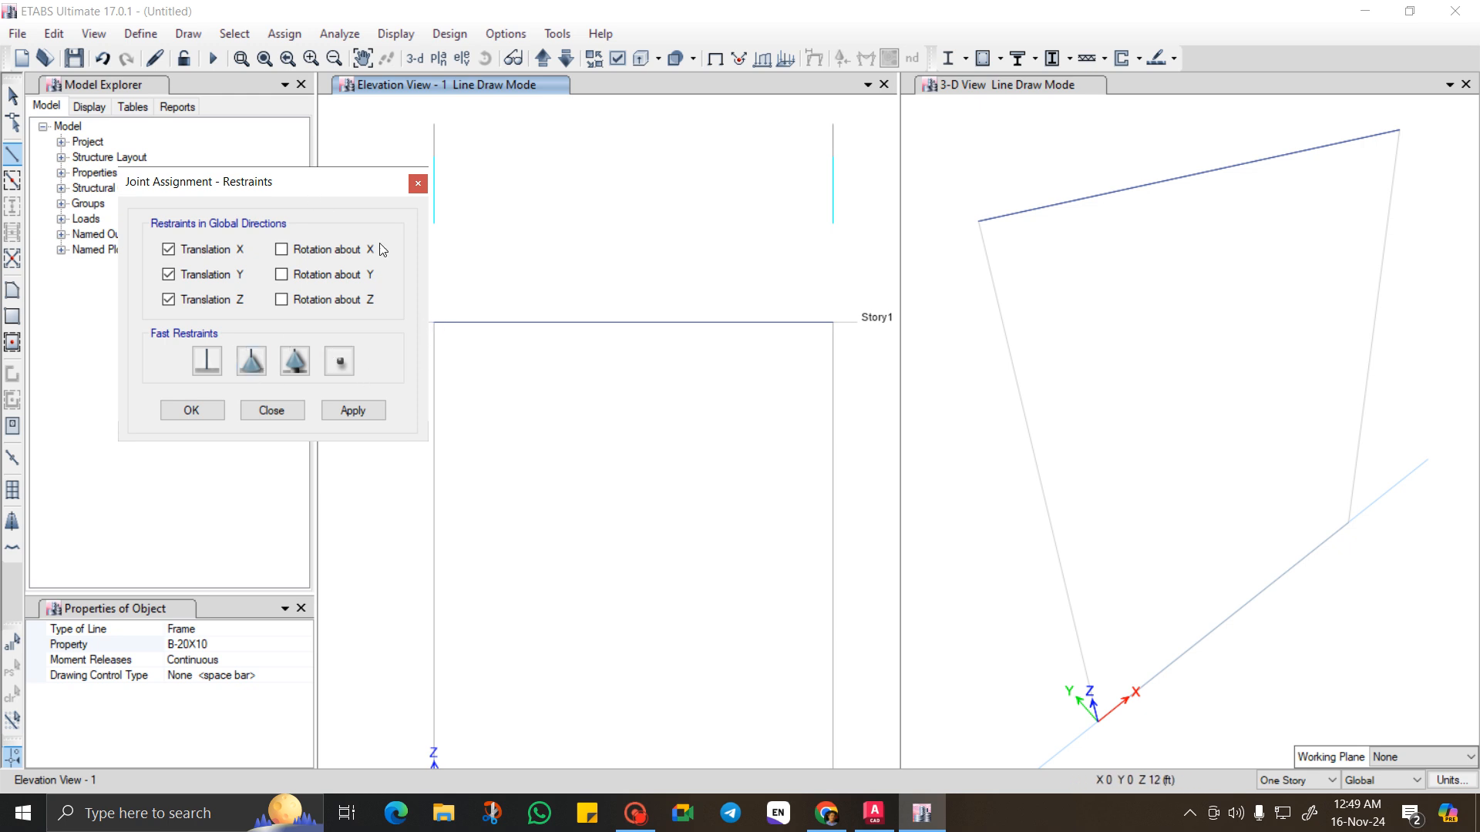
pyautogui.moveTo(334, 182); pyautogui.dragTo(266, 158)
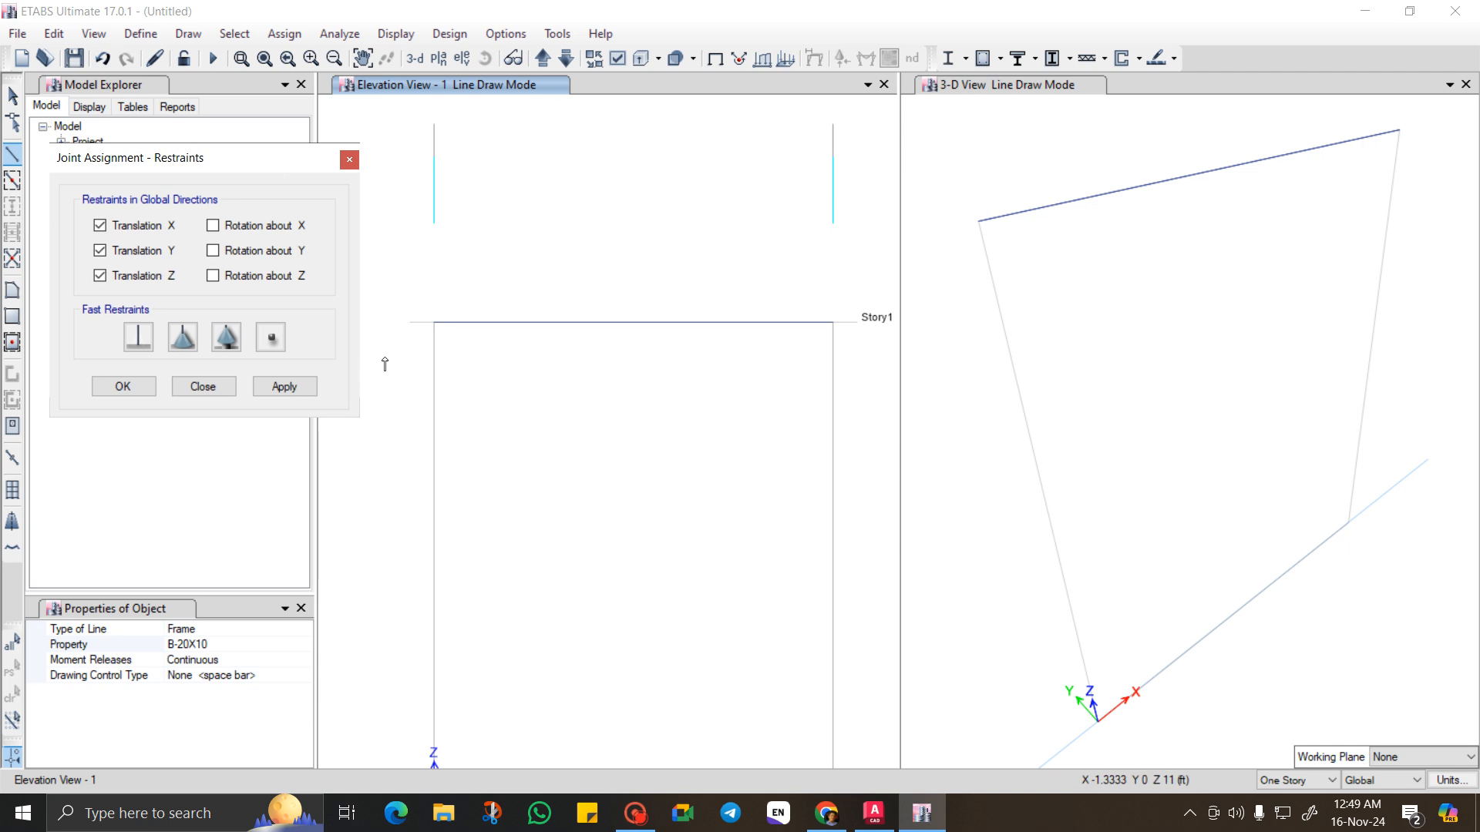
pyautogui.click(434, 322)
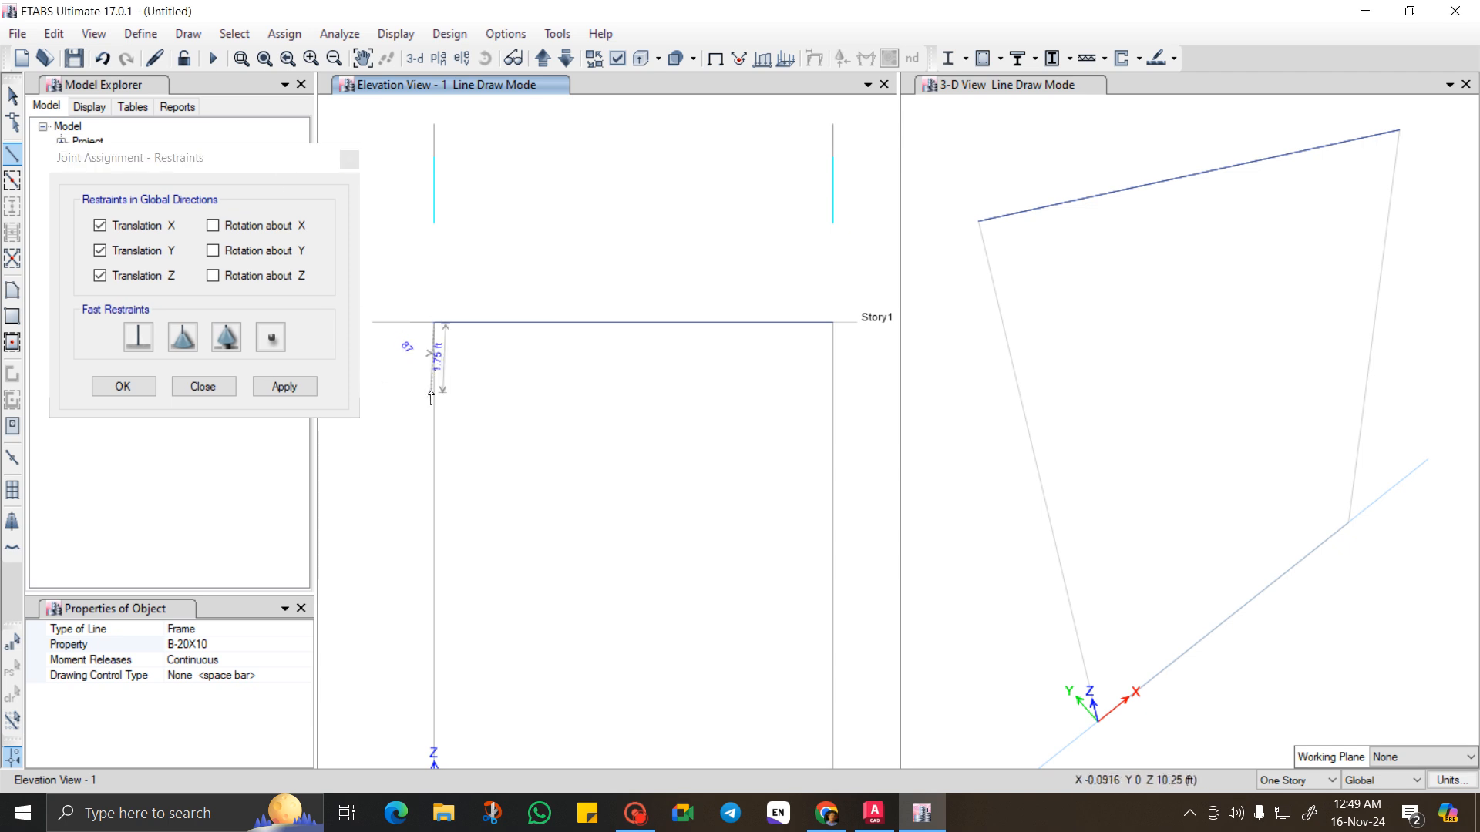
pyautogui.press('Escape')
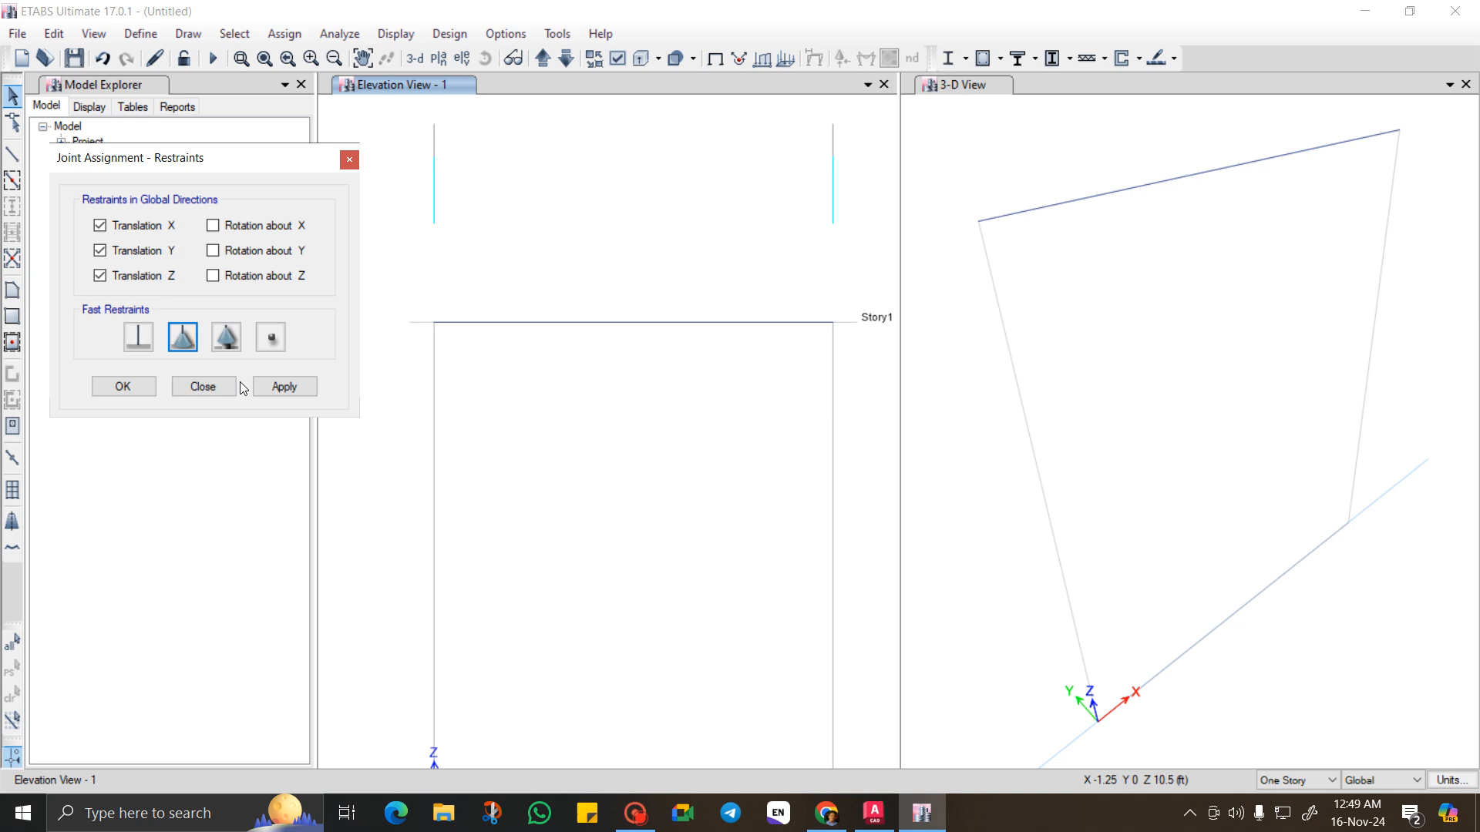
pyautogui.click(434, 322)
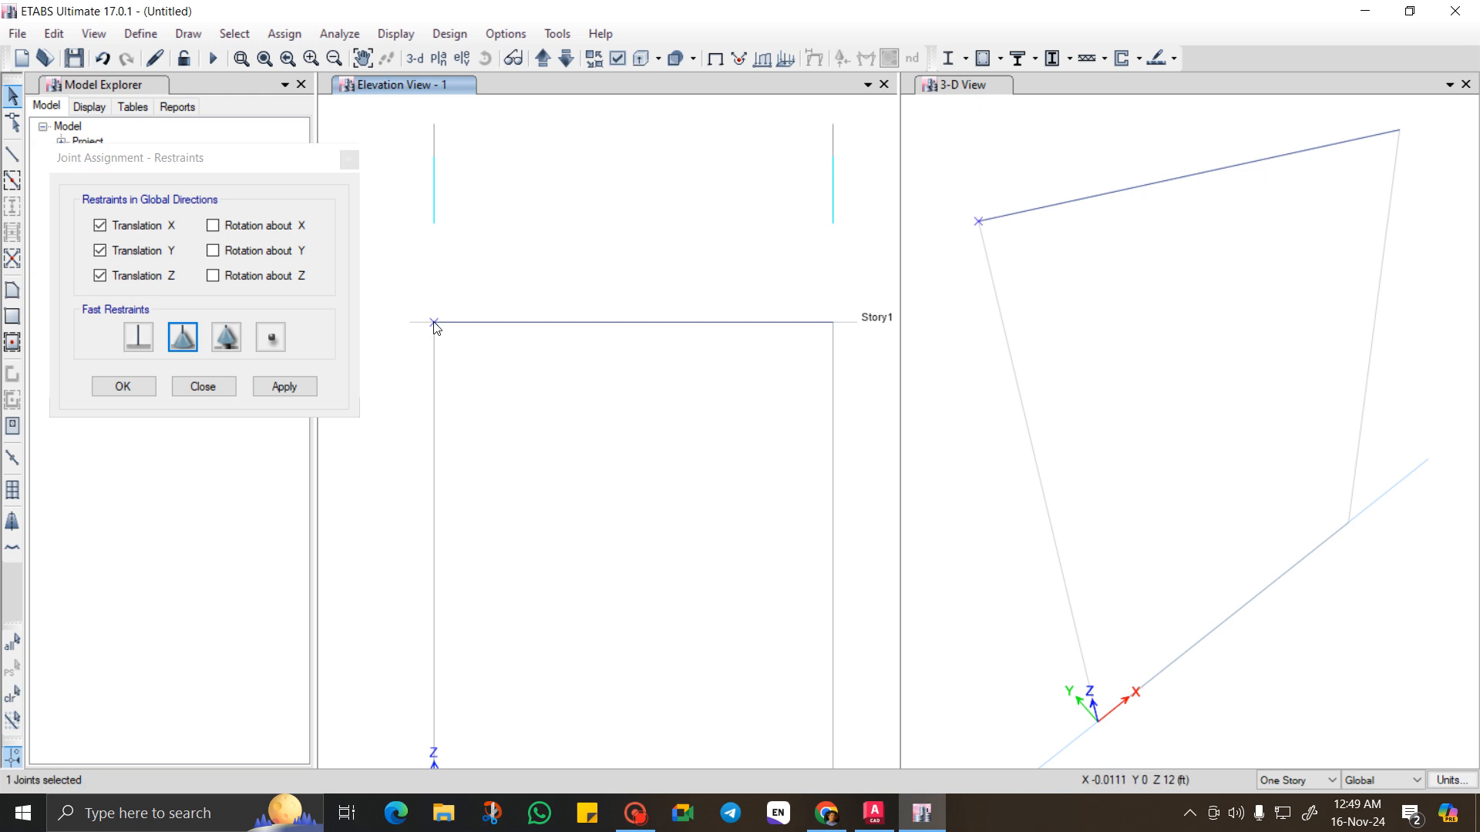
pyautogui.click(124, 387)
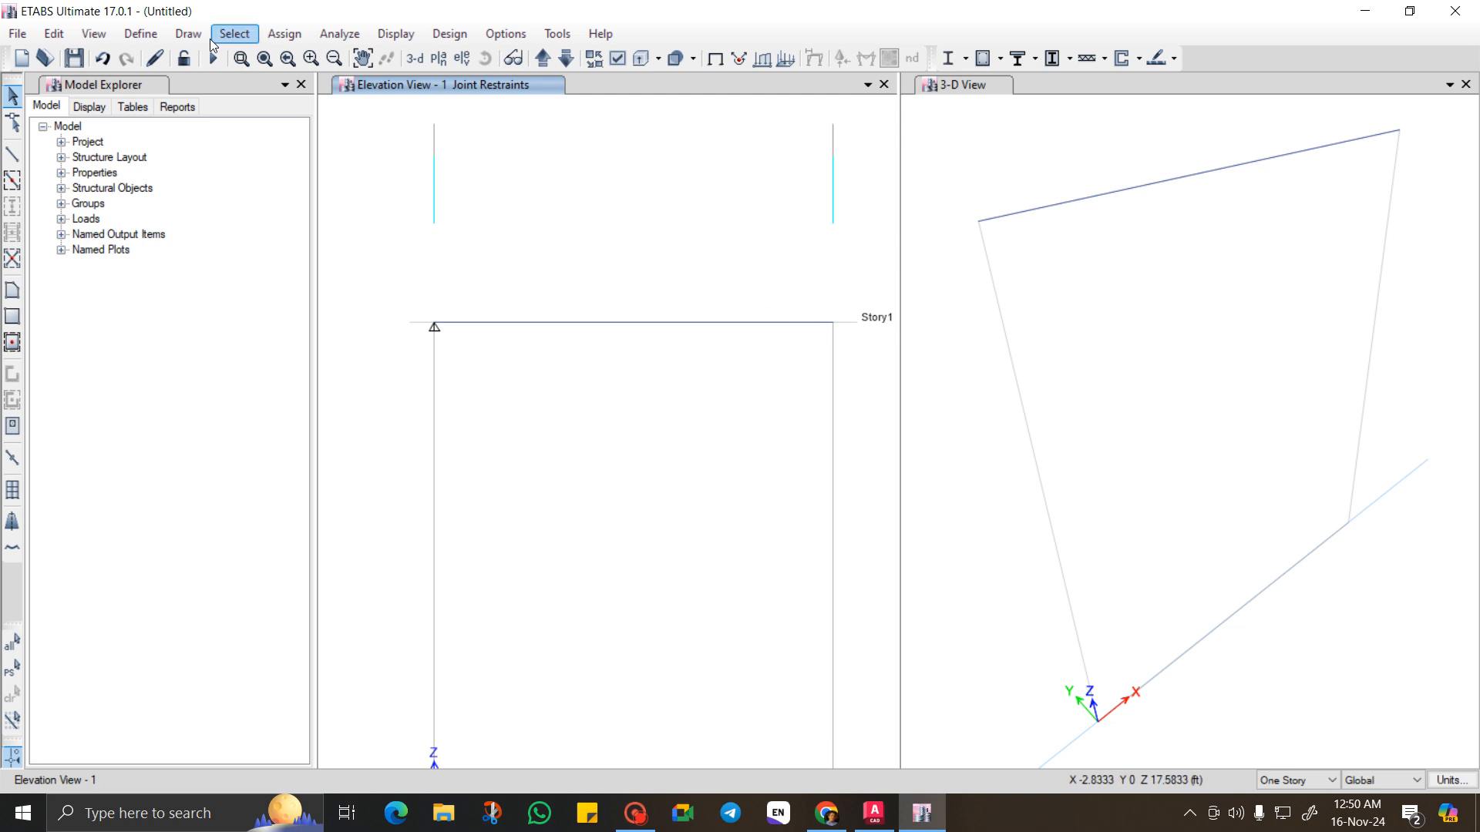
# Assign a roller restraint, fixing only translation Z, to the beam's joint on grid B.
pyautogui.click(299, 37)
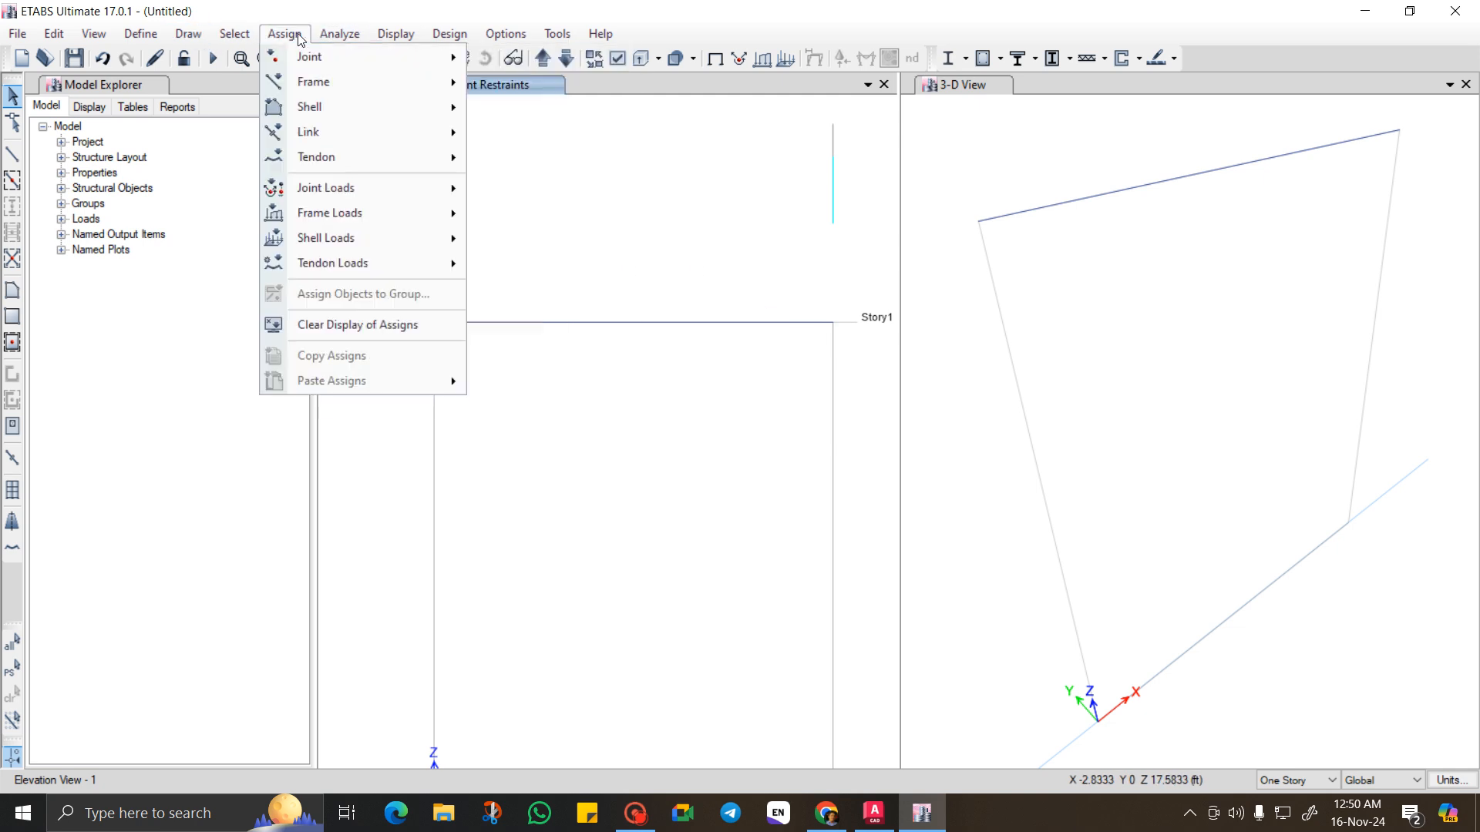
pyautogui.click(299, 37)
pyautogui.click(297, 35)
pyautogui.moveTo(330, 60)
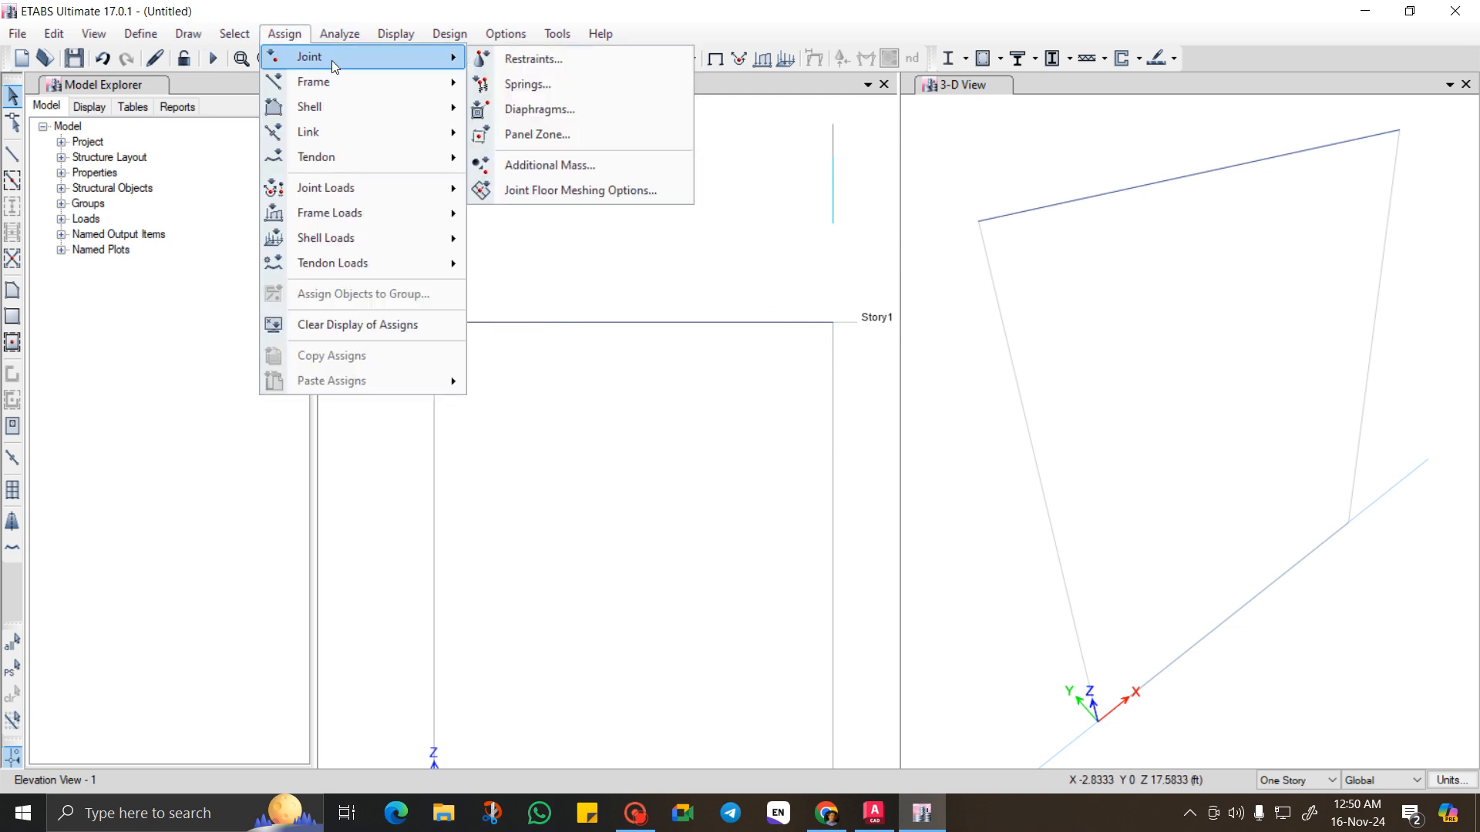
pyautogui.click(560, 62)
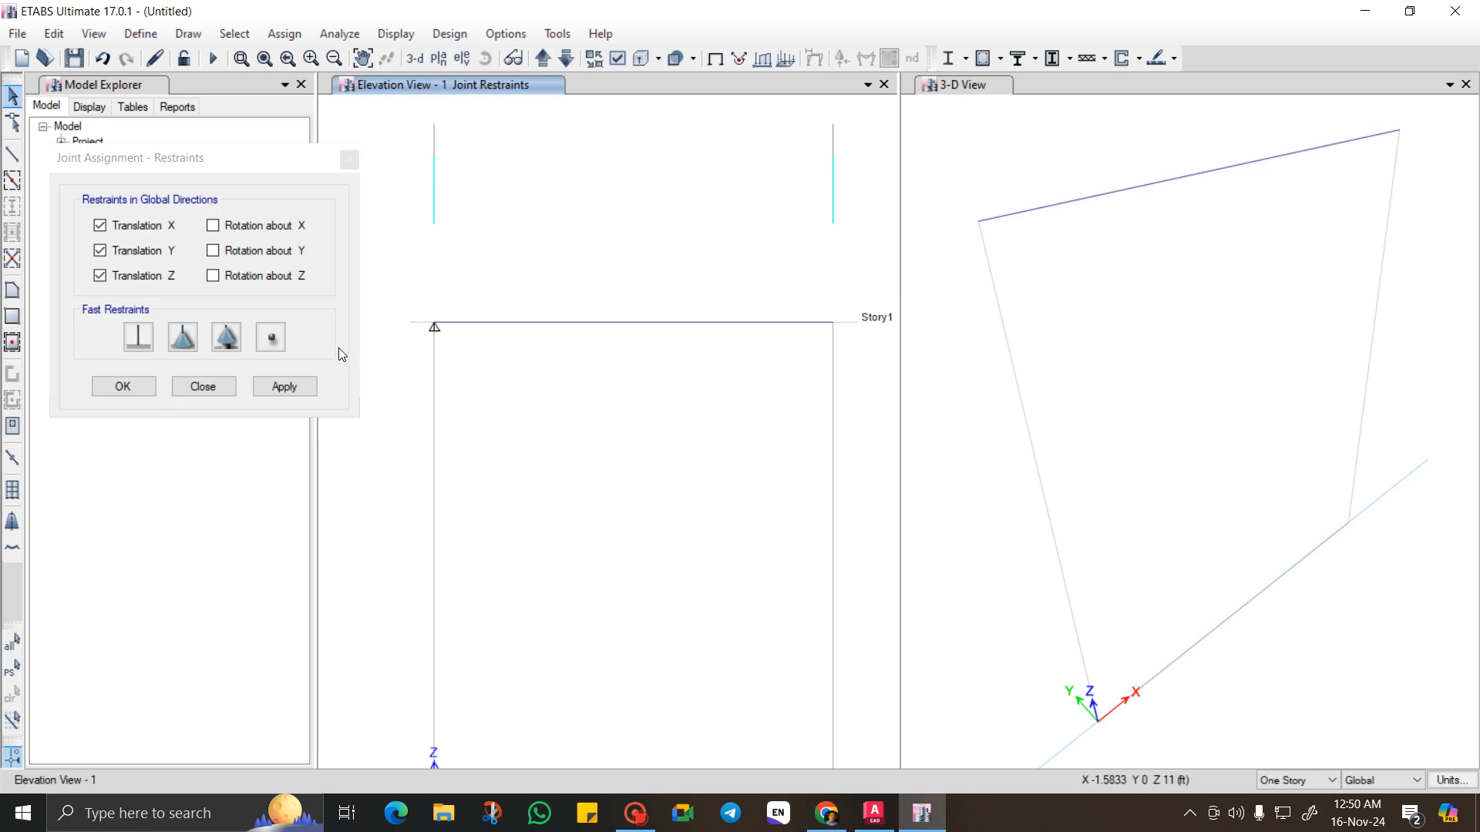
pyautogui.click(832, 322)
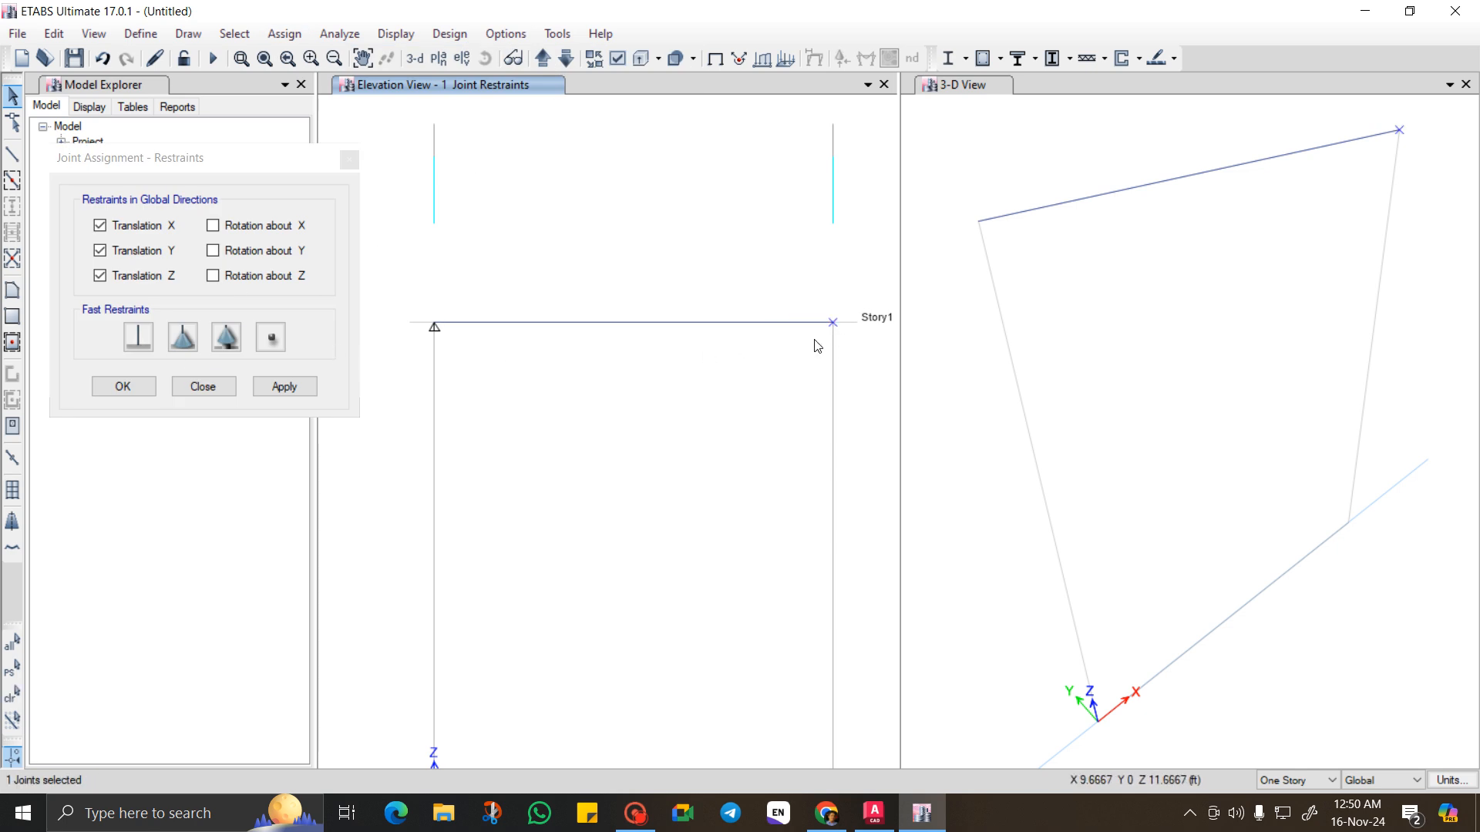
pyautogui.click(226, 344)
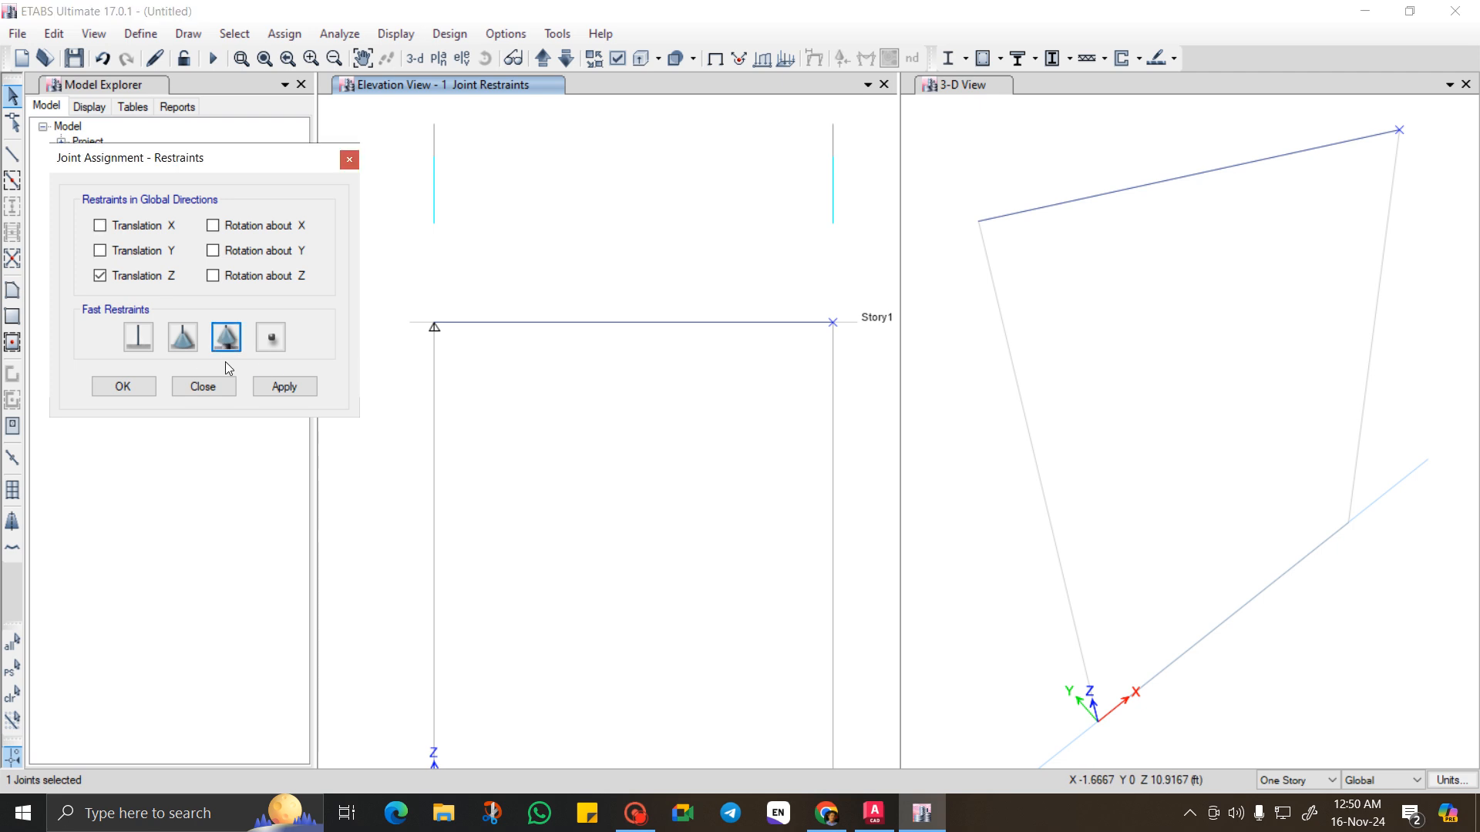
pyautogui.click(132, 387)
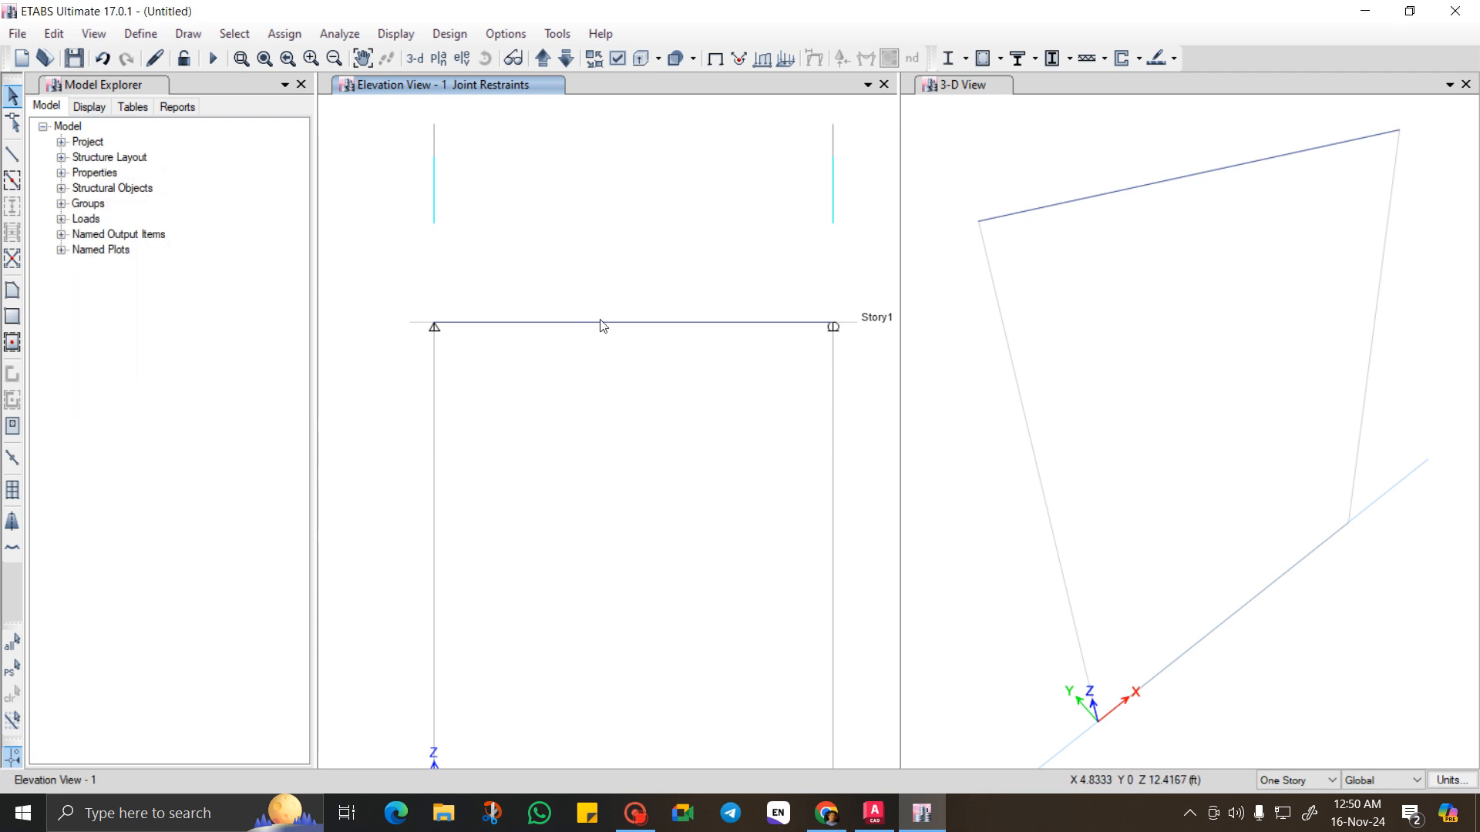
# Close the existing 3-D view and add a new 3-D view window beside the elevation.
pyautogui.scroll(-2, 586, 463)
pyautogui.scroll(1, 540, 463)
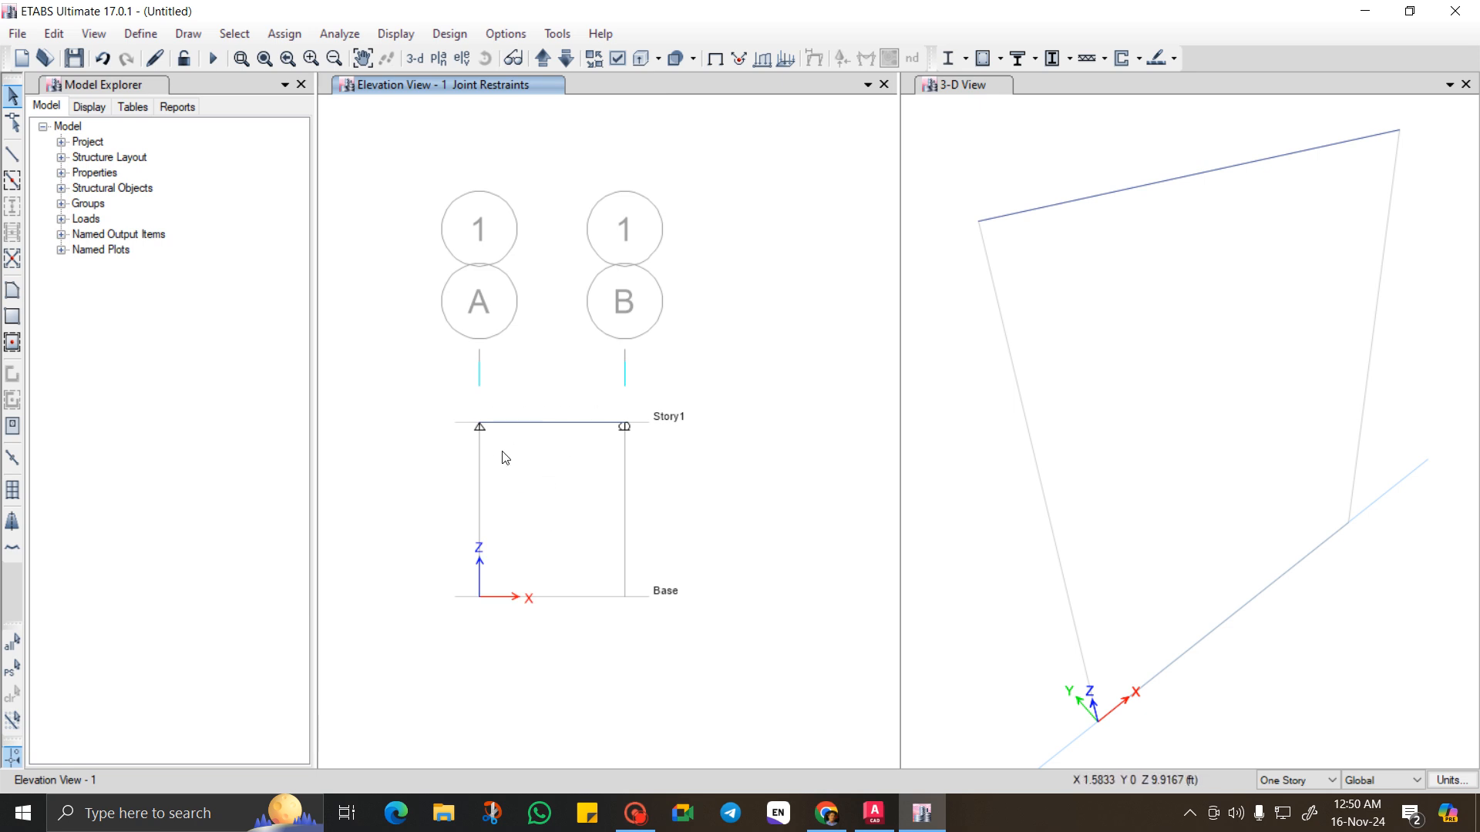
pyautogui.scroll(-1, 538, 452)
pyautogui.scroll(1, 561, 423)
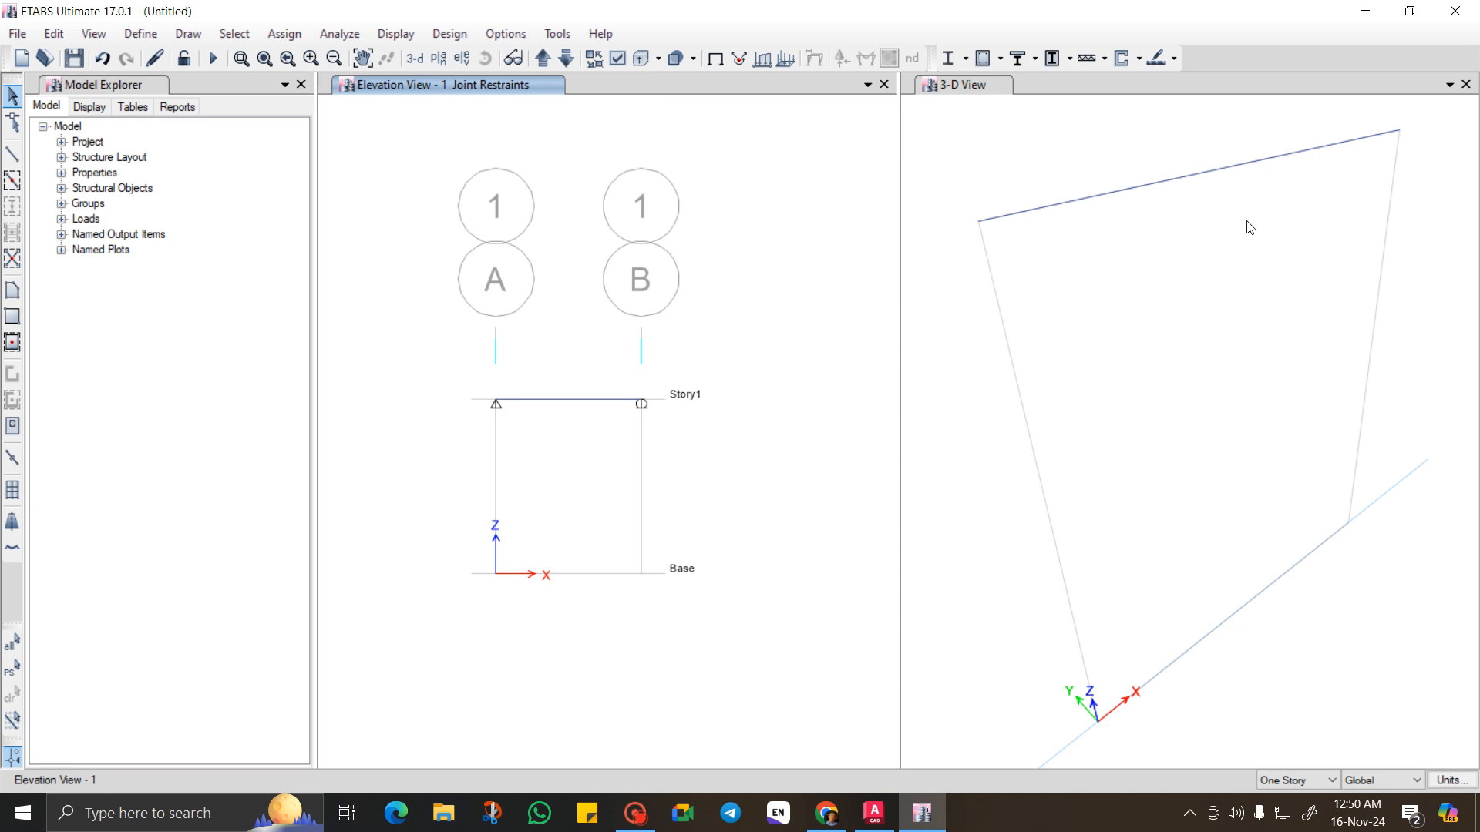
pyautogui.click(1465, 84)
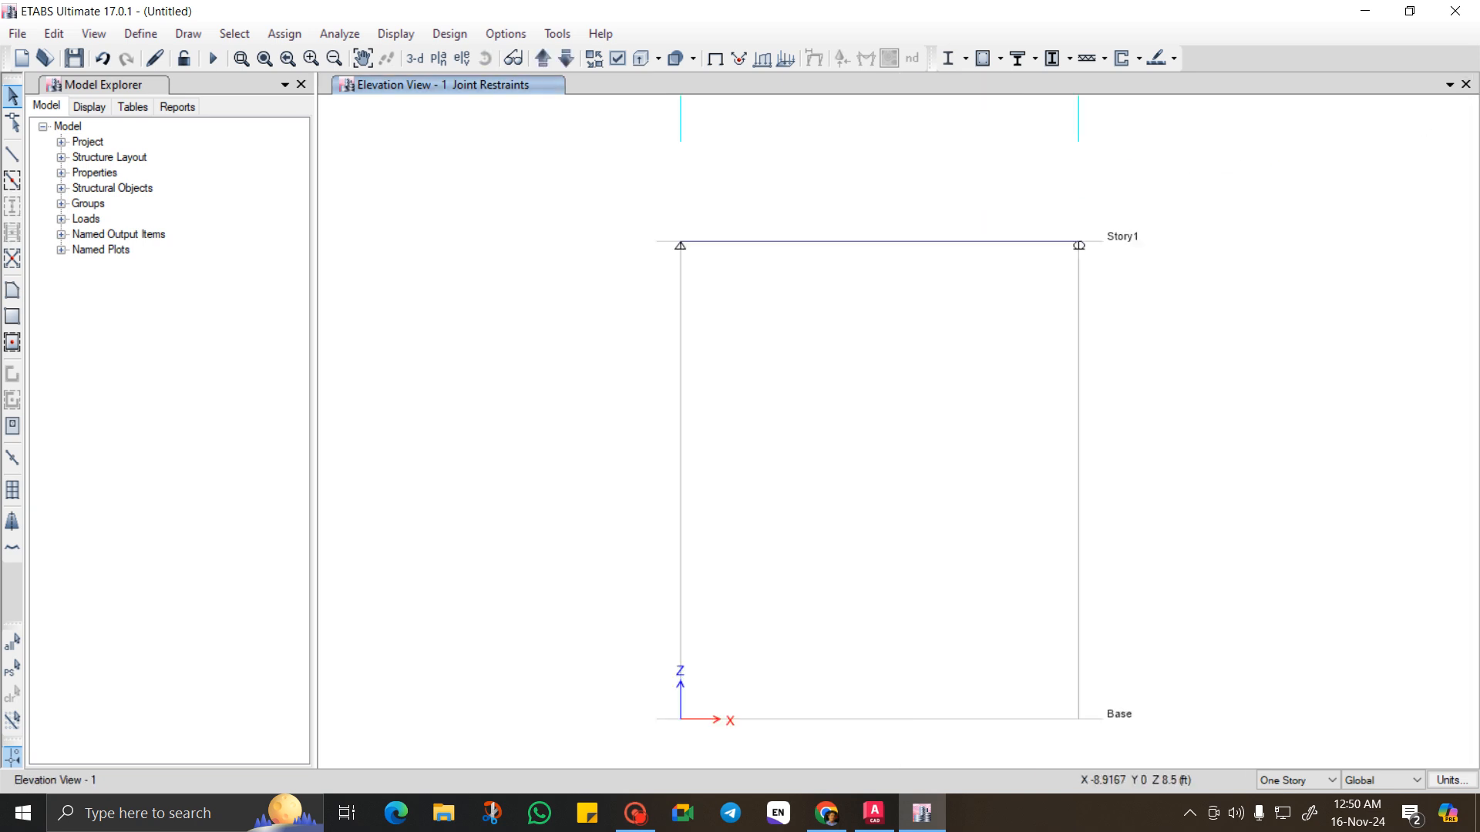
pyautogui.click(1450, 87)
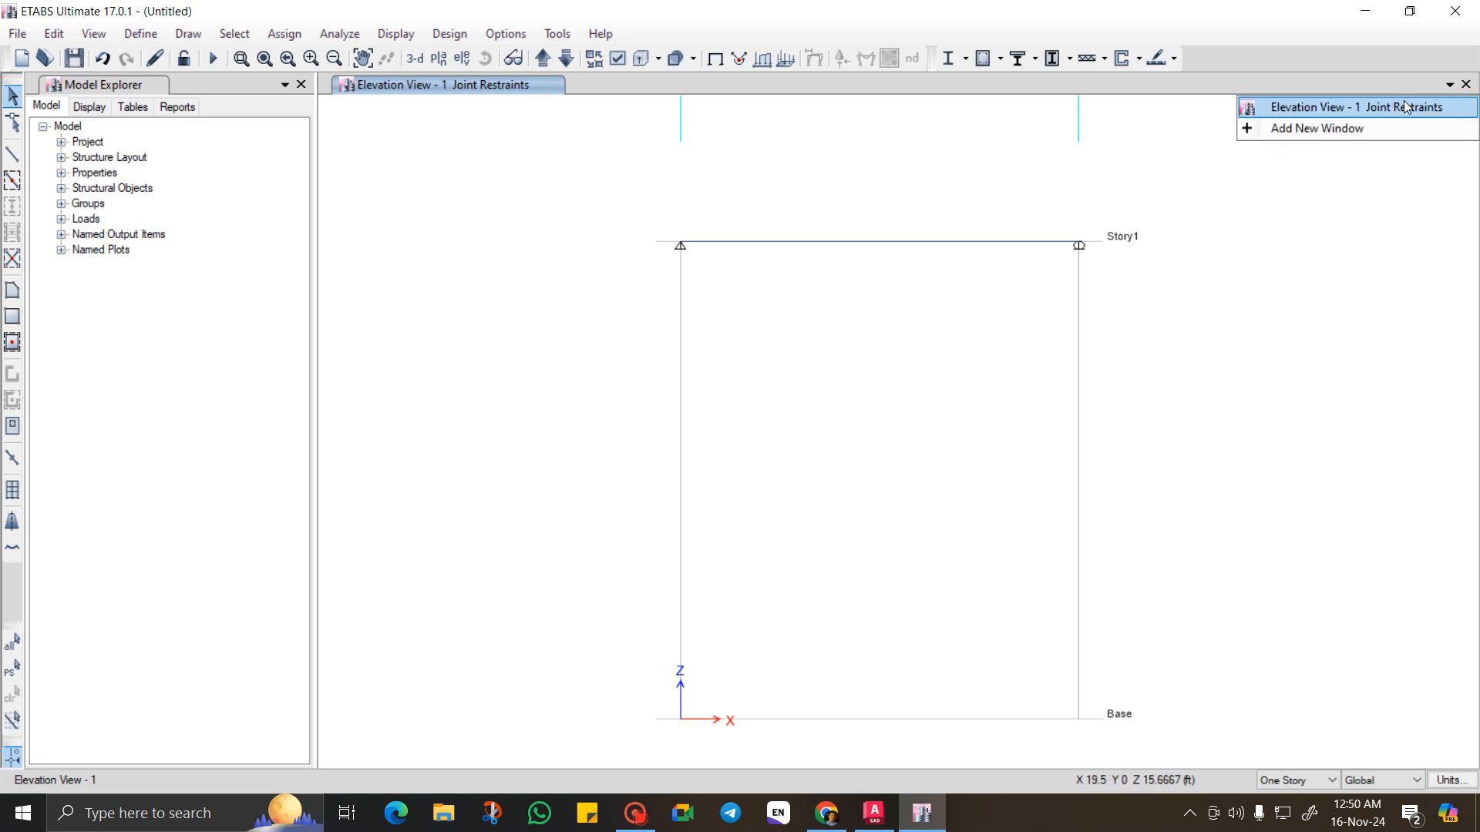
pyautogui.click(1337, 129)
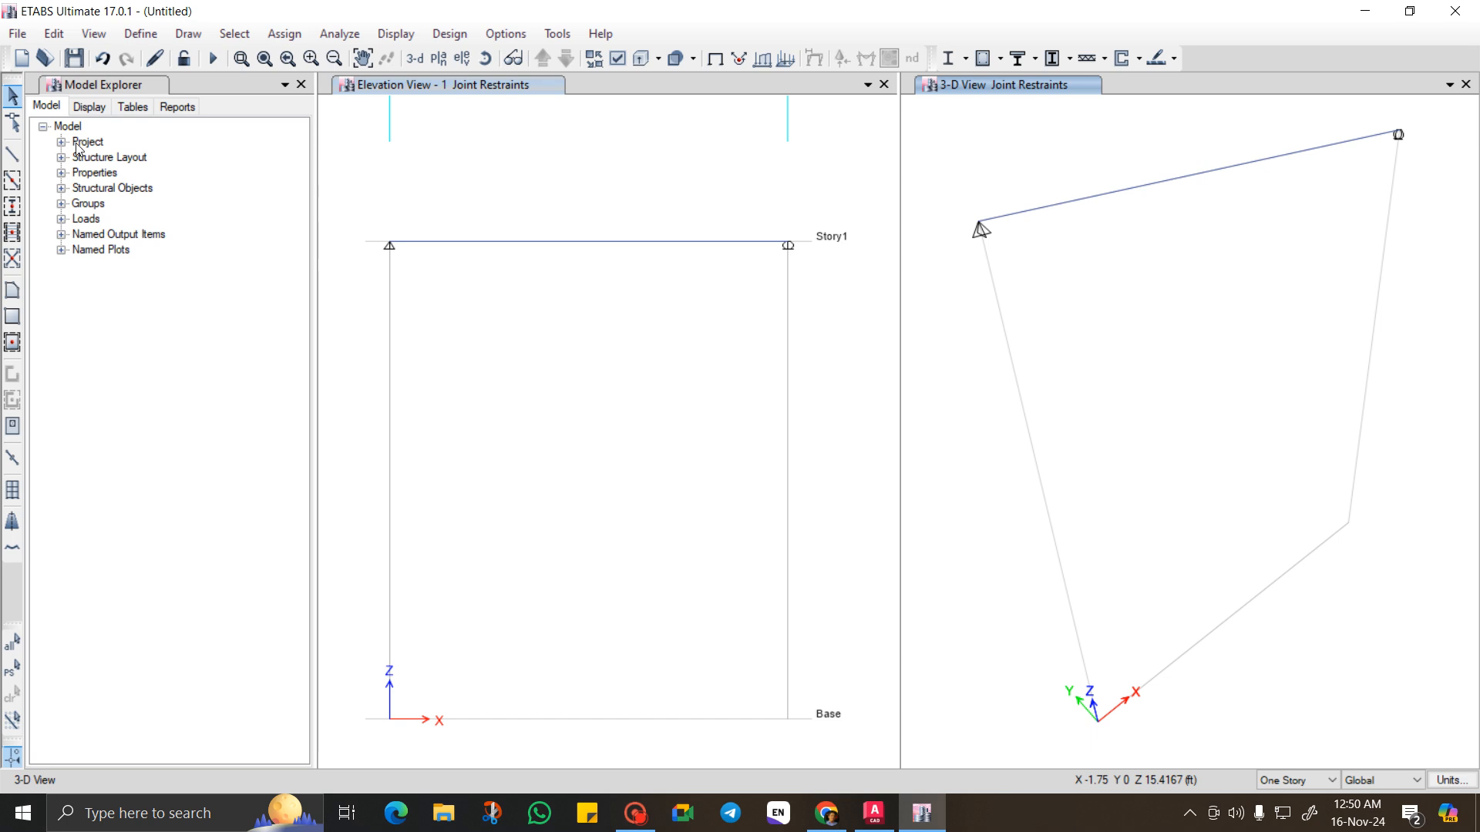
# Leave line drawing mode and display the beam's section as an extruded solid in the 3-D view.
pyautogui.click(15, 158)
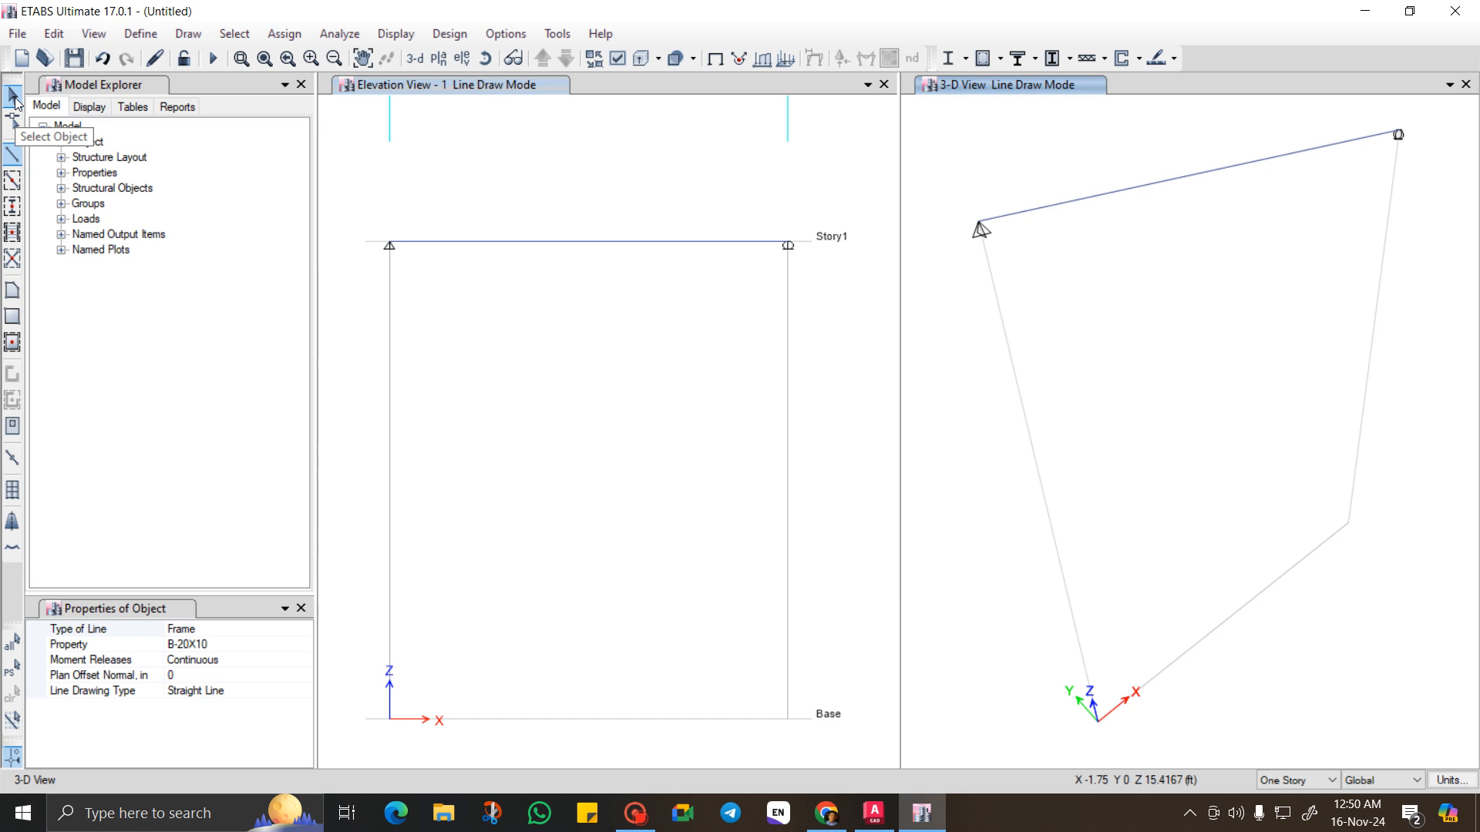
pyautogui.click(15, 98)
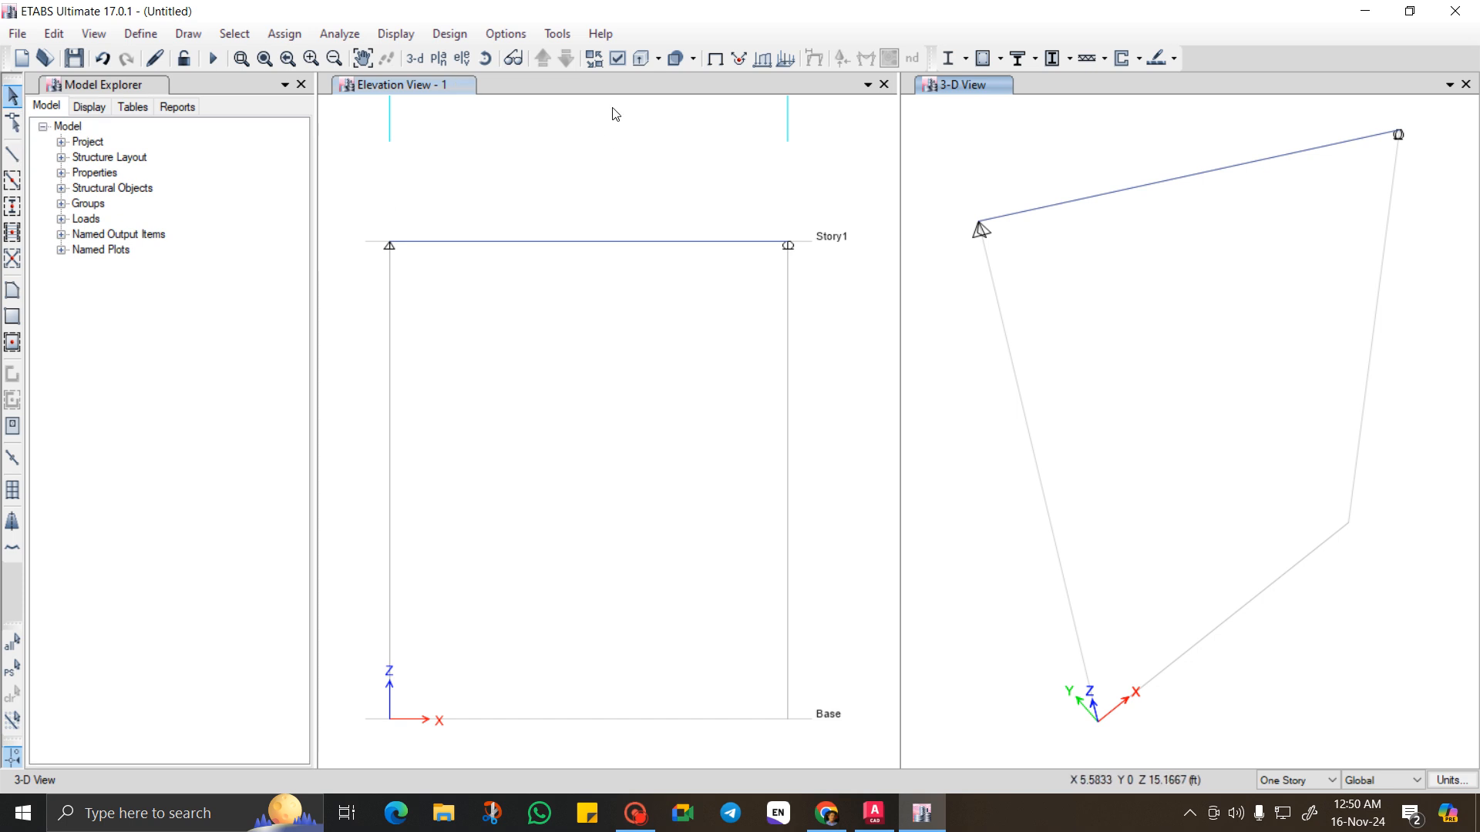
pyautogui.click(639, 67)
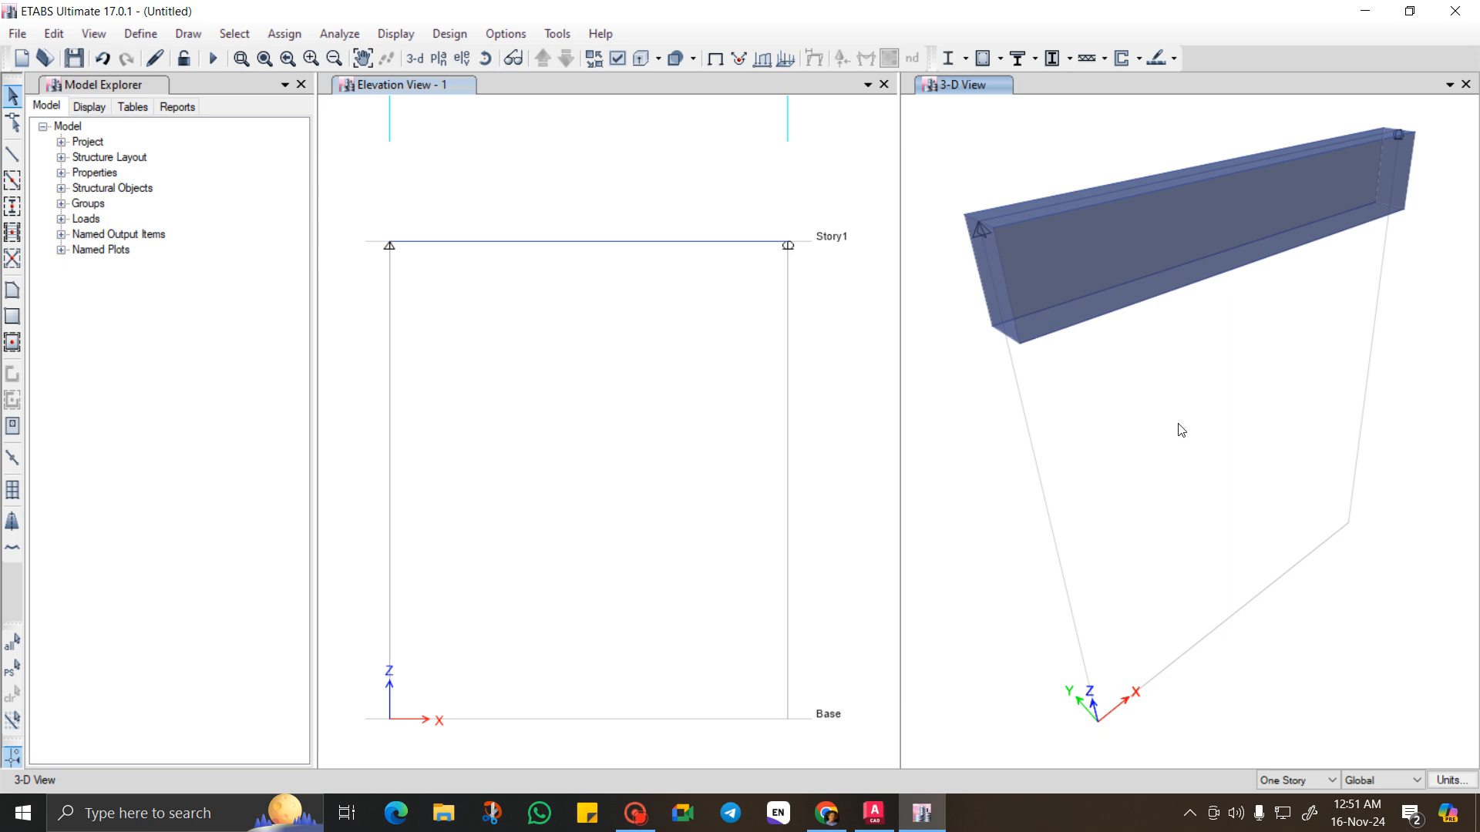
pyautogui.click(634, 813)
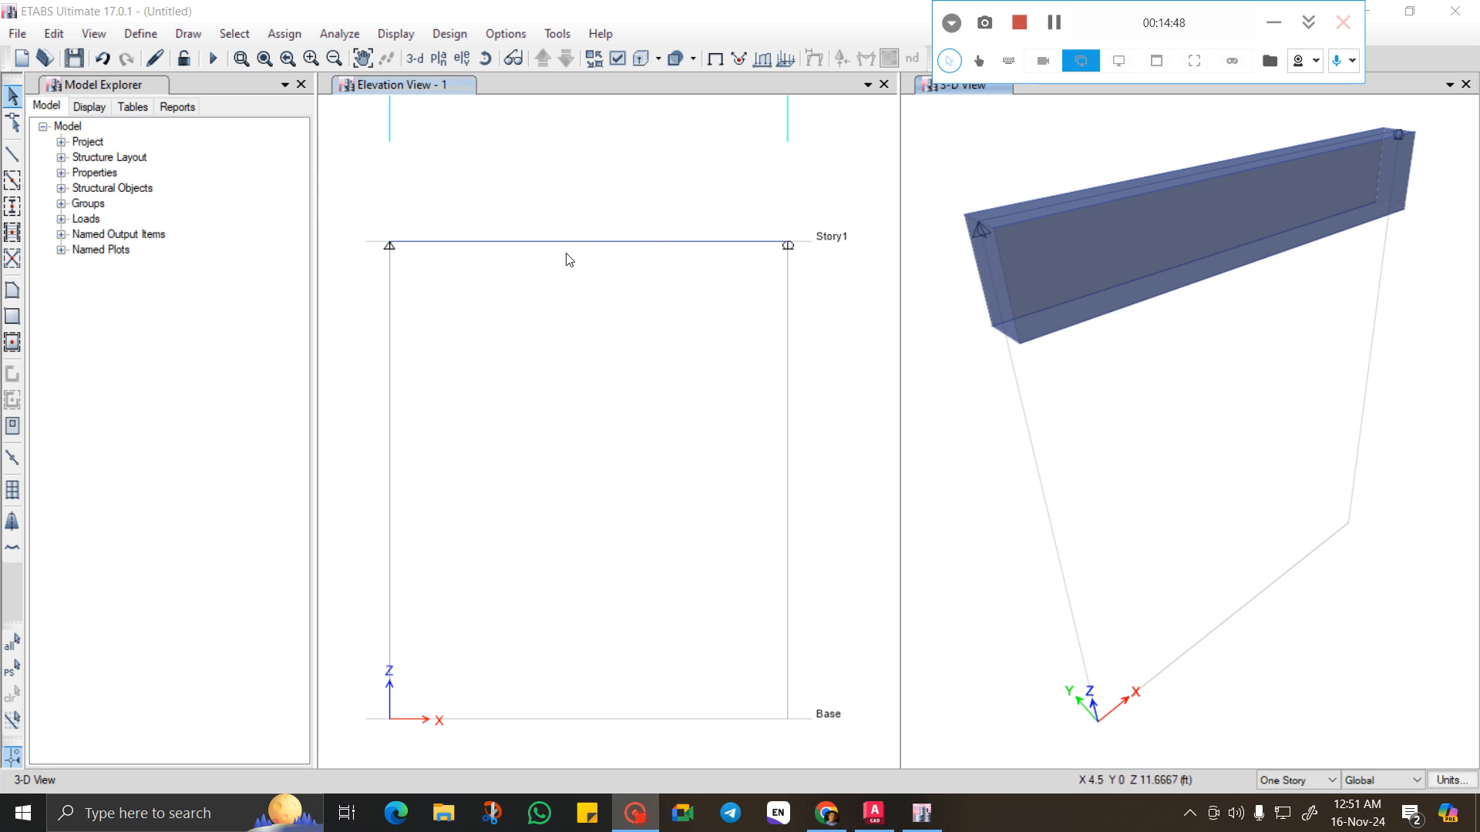
# Color the elevation view by Section Properties and display the frame section assignment on the selected beam.
pyautogui.click(536, 243)
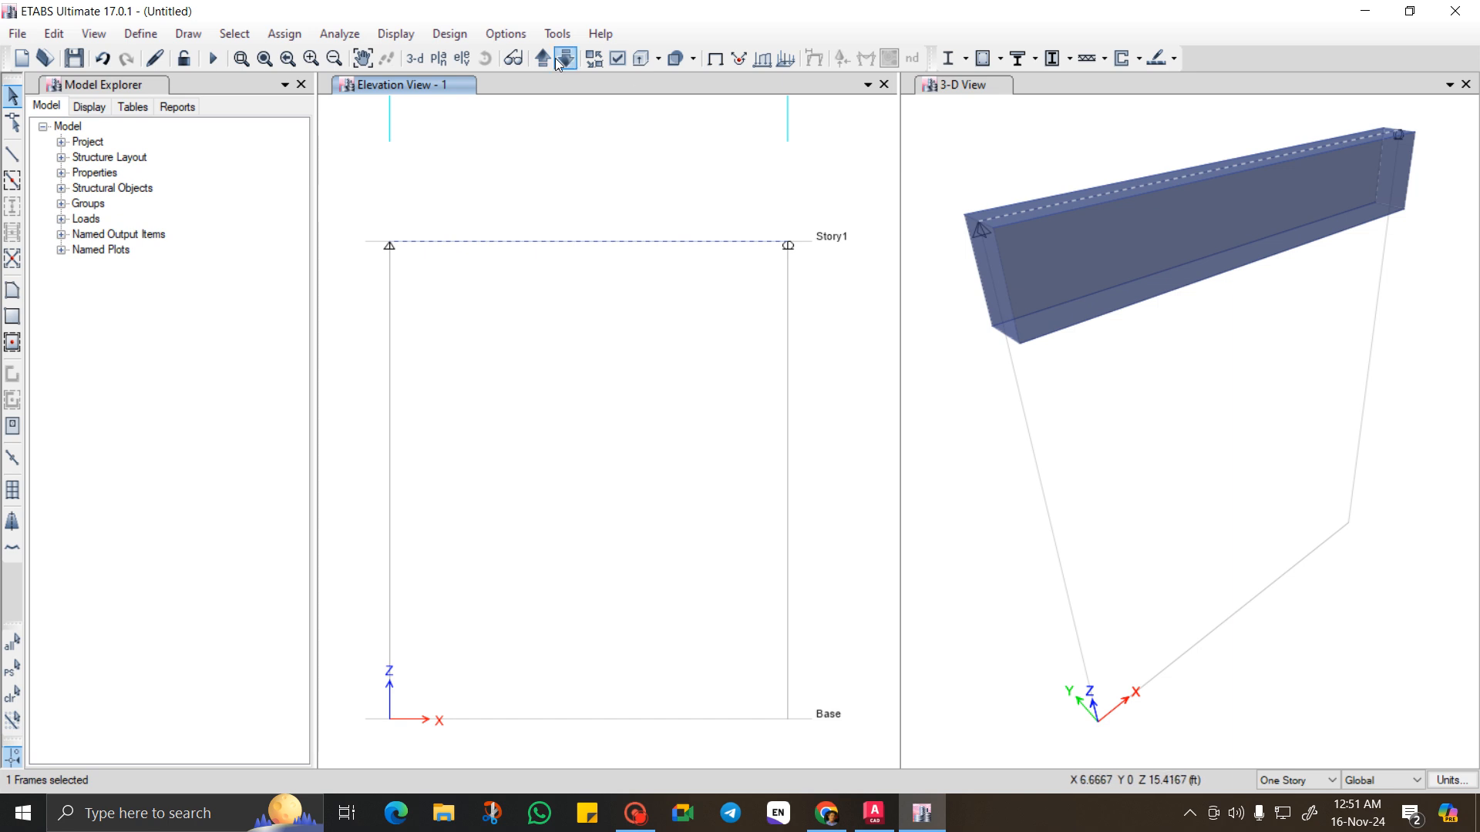
pyautogui.click(617, 58)
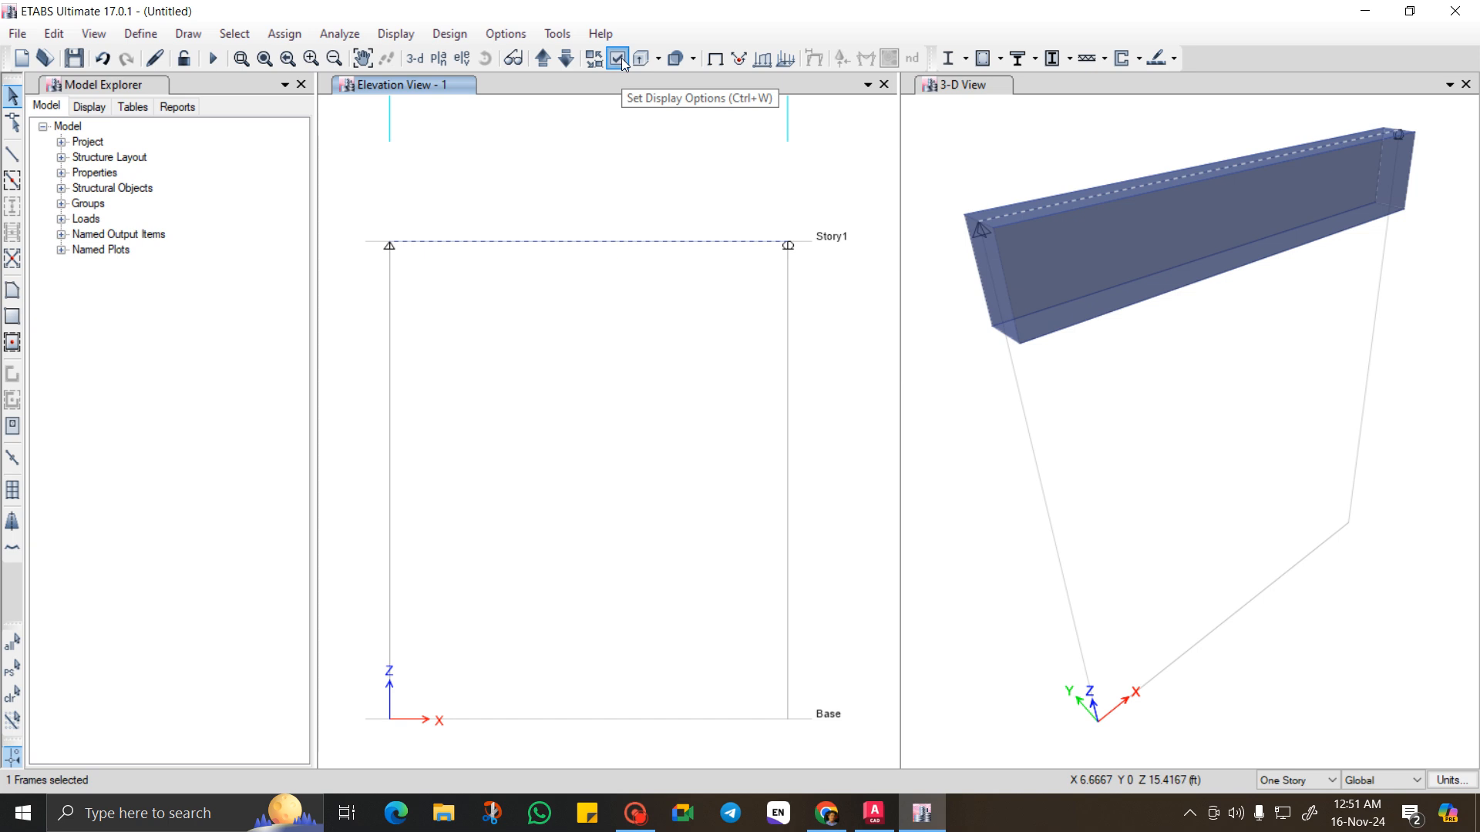
pyautogui.moveTo(782, 68); pyautogui.dragTo(312, 38)
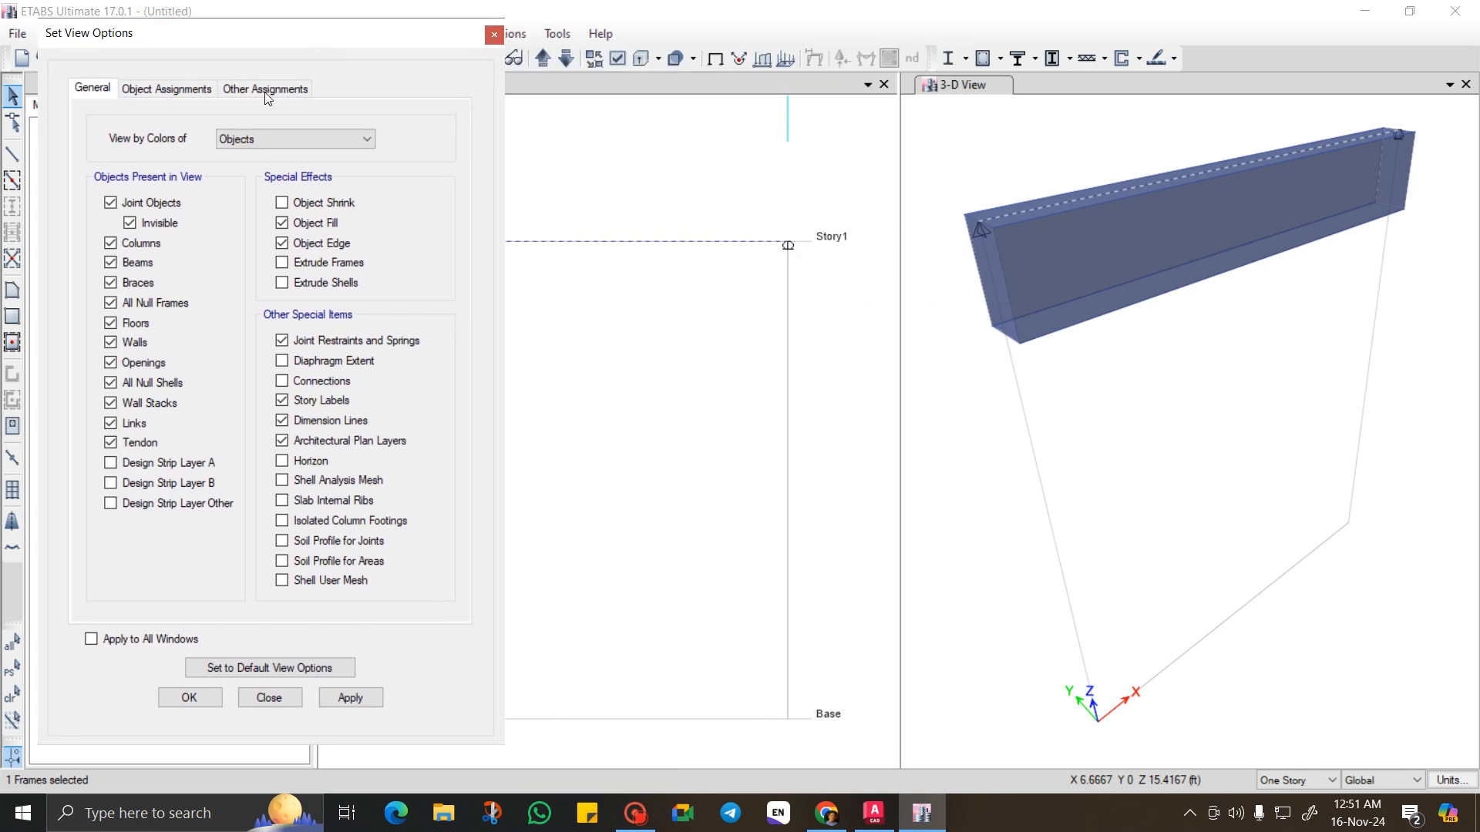
pyautogui.click(299, 137)
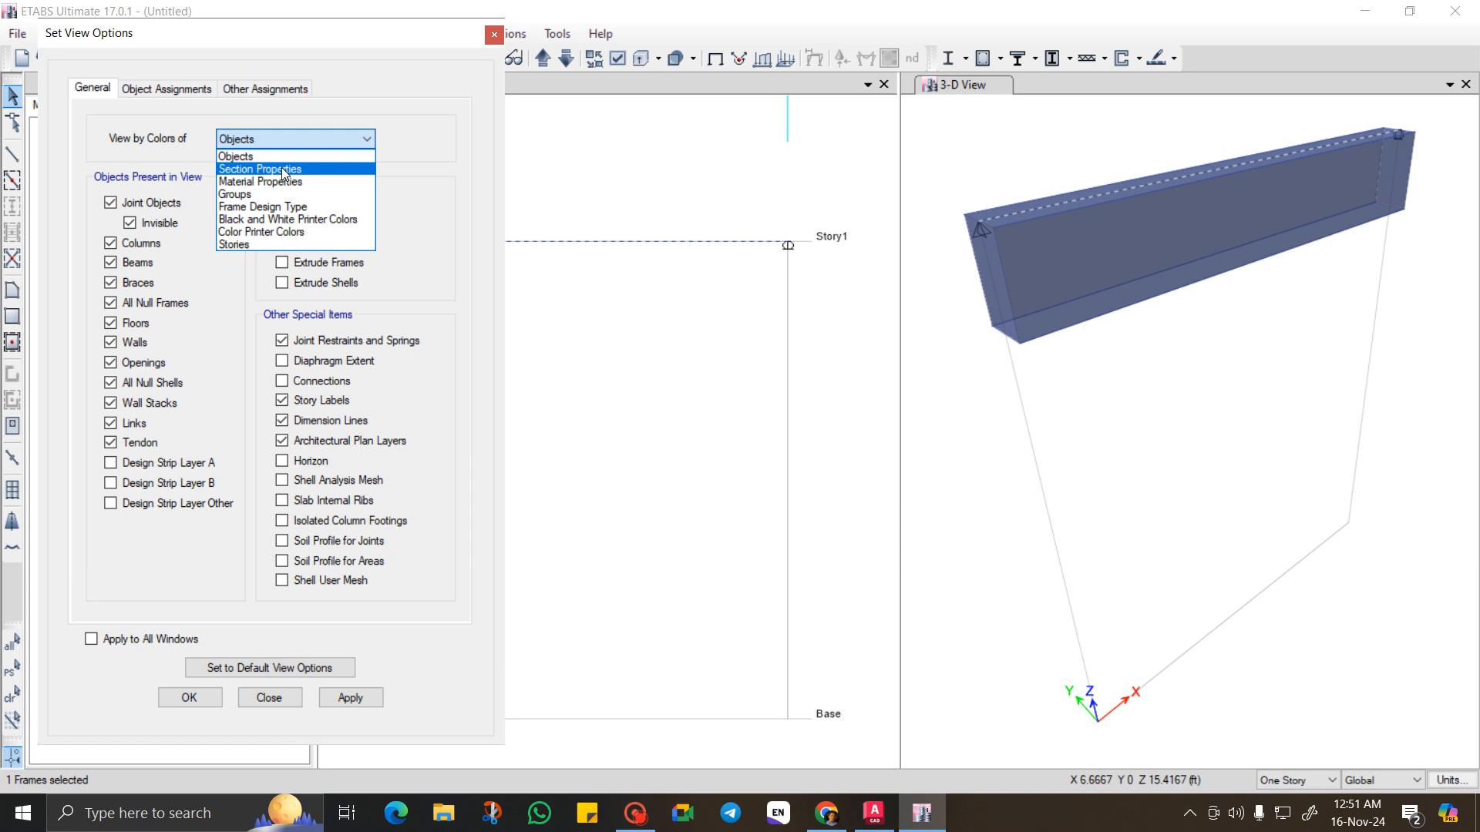
pyautogui.click(279, 169)
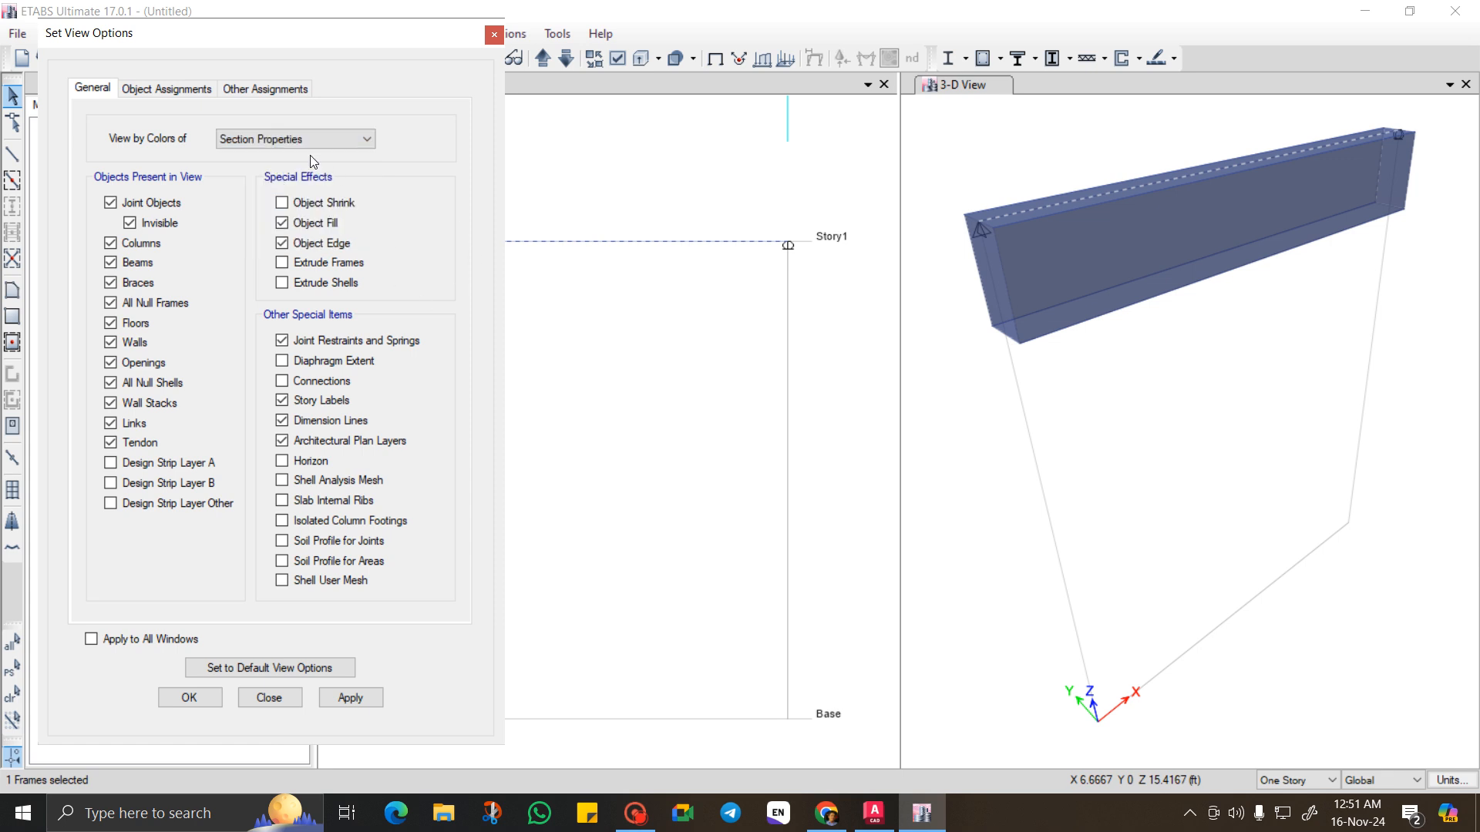
pyautogui.click(170, 90)
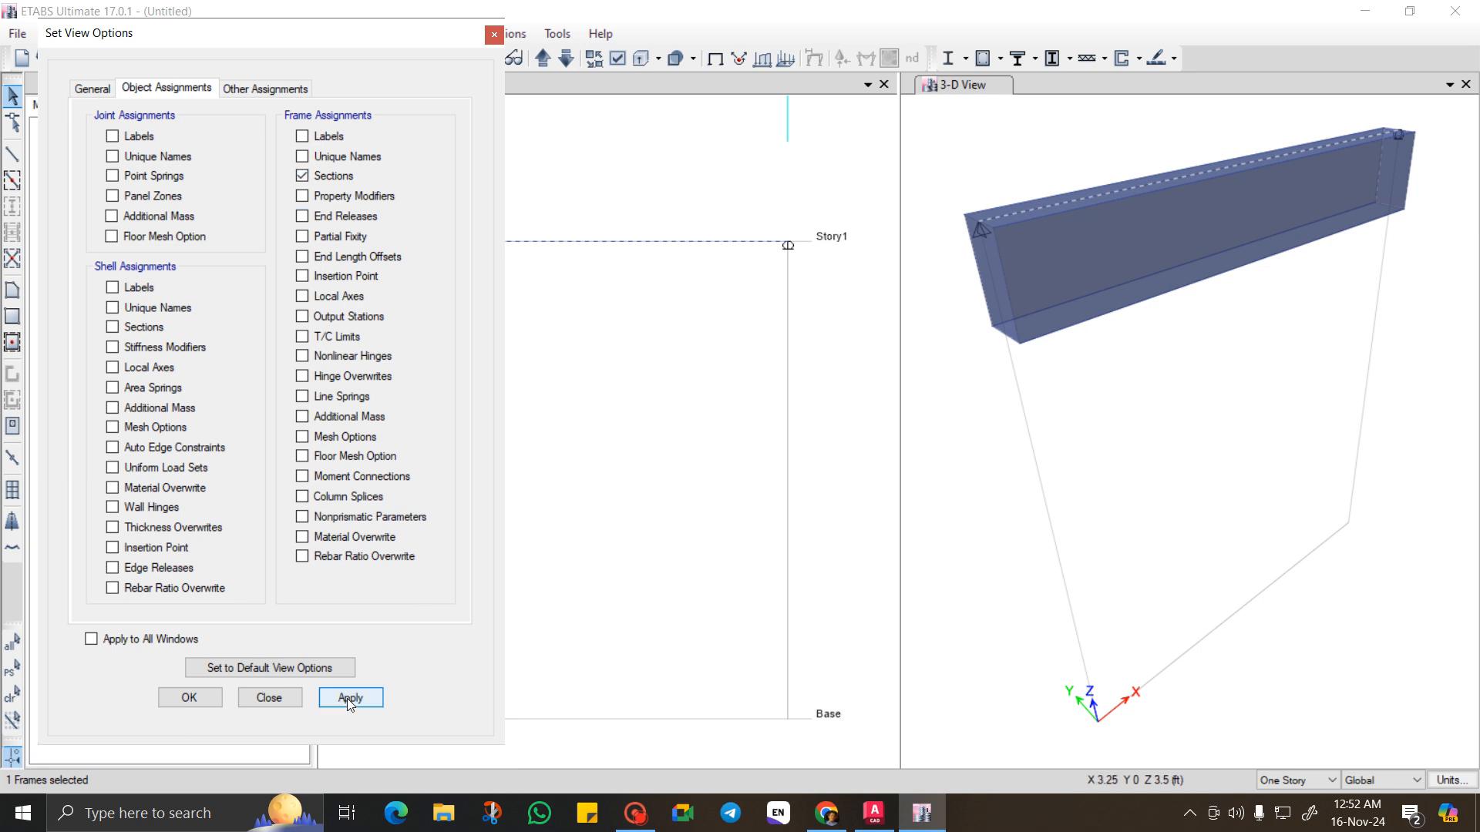
pyautogui.click(190, 701)
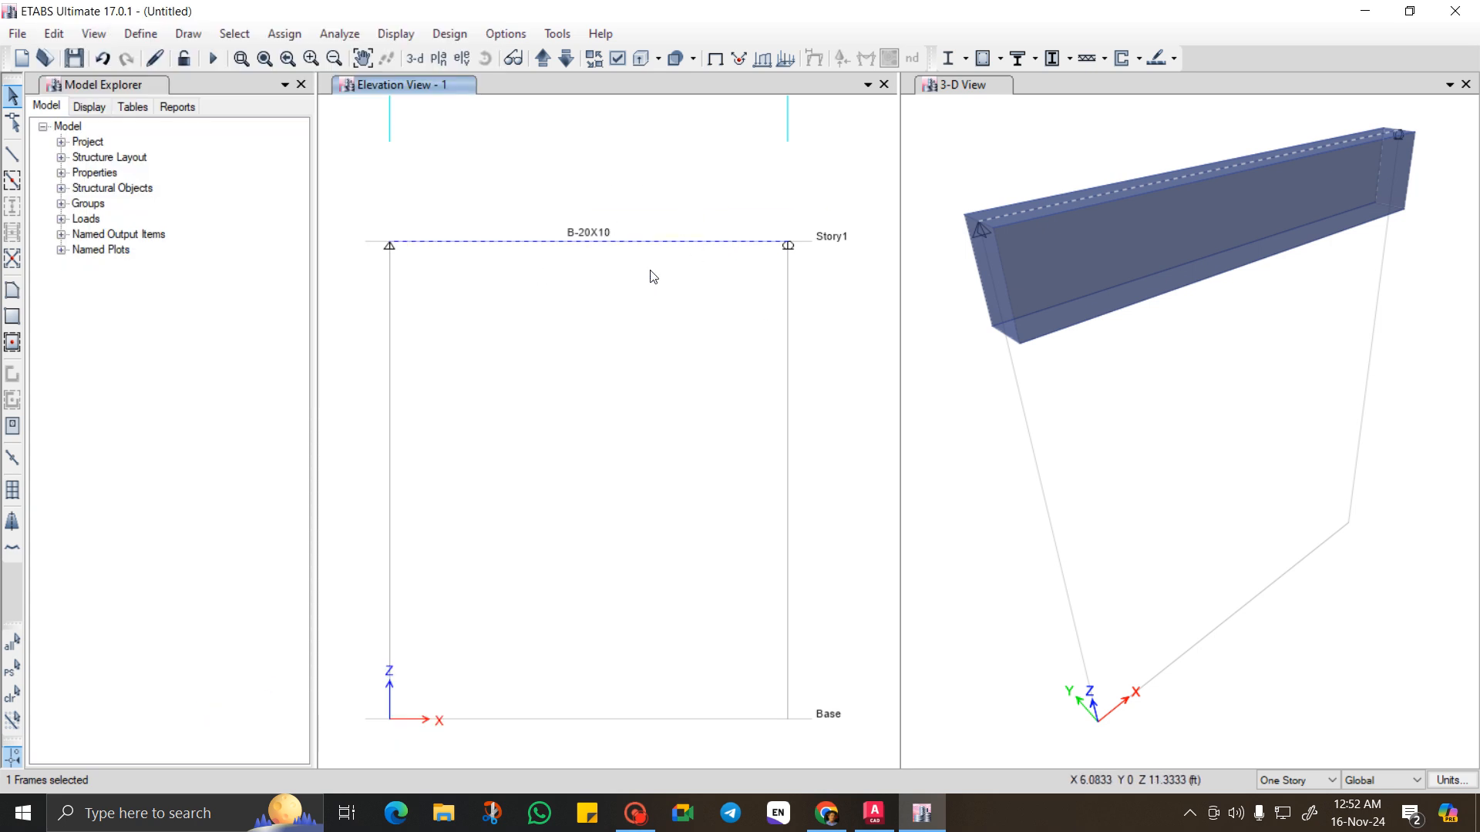
pyautogui.scroll(1, 589, 235)
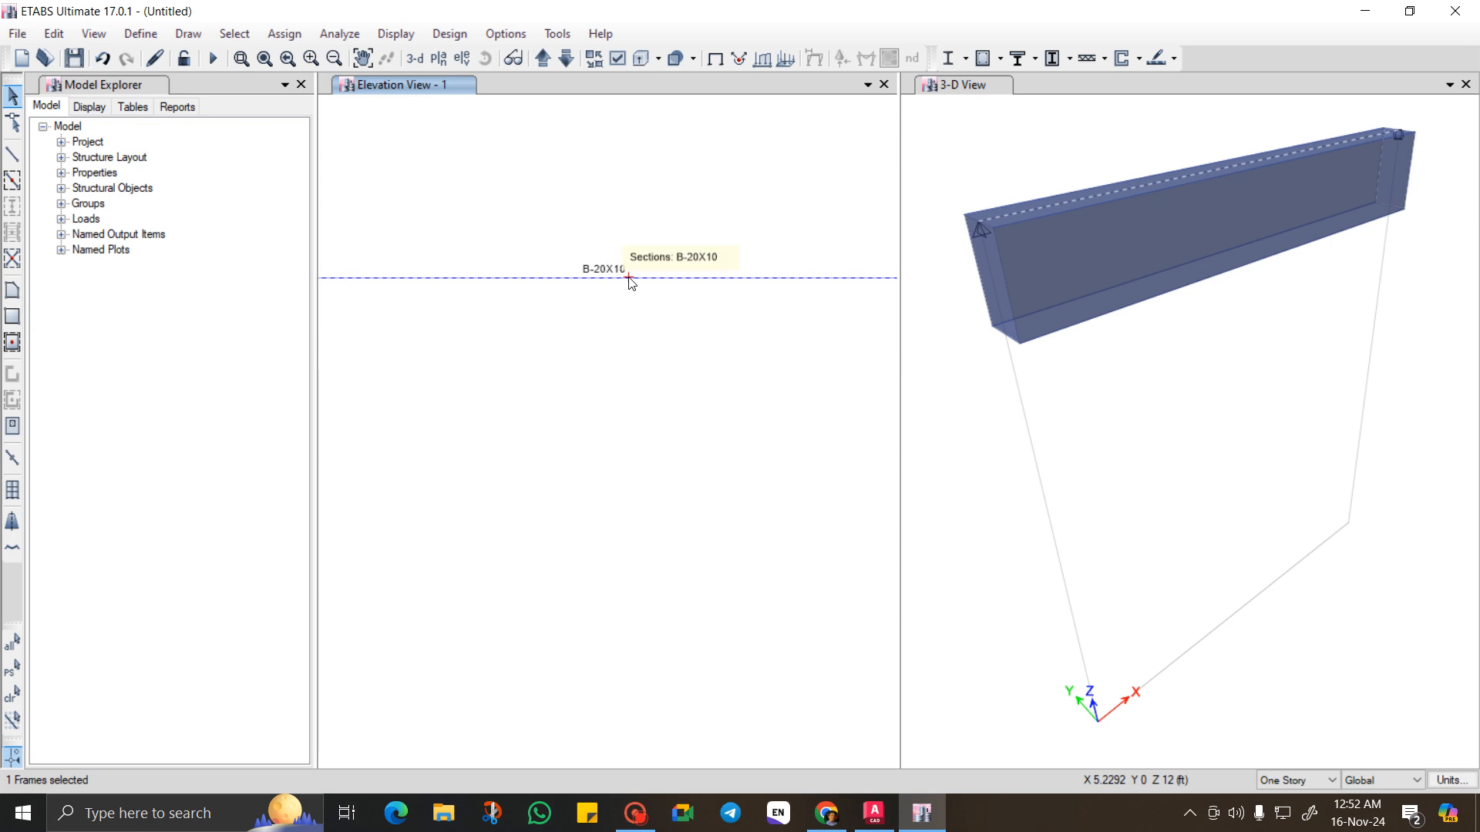
pyautogui.scroll(-1, 603, 275)
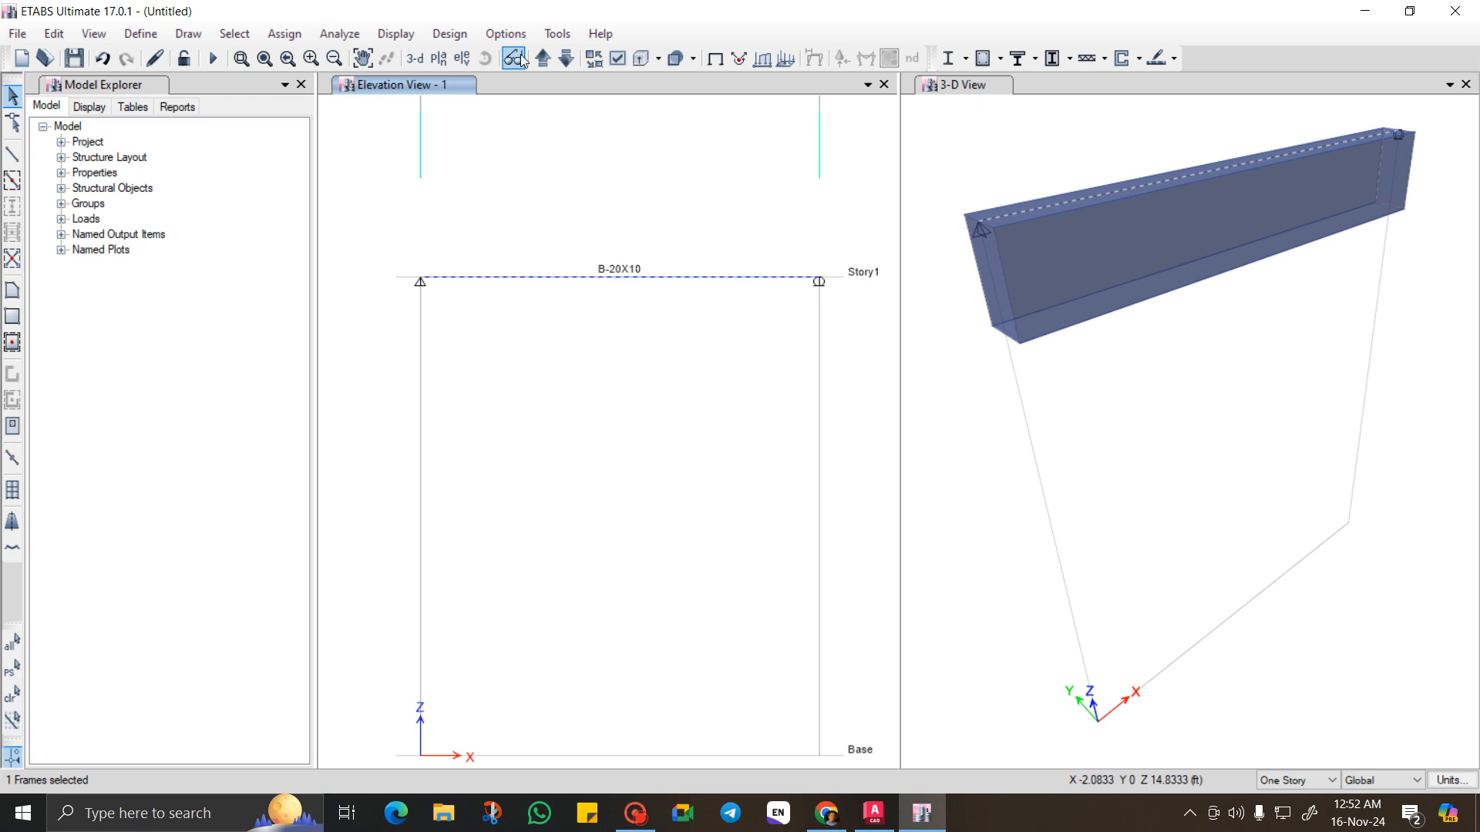
# Reapply the Section Properties coloring to the elevation view.
pyautogui.click(617, 58)
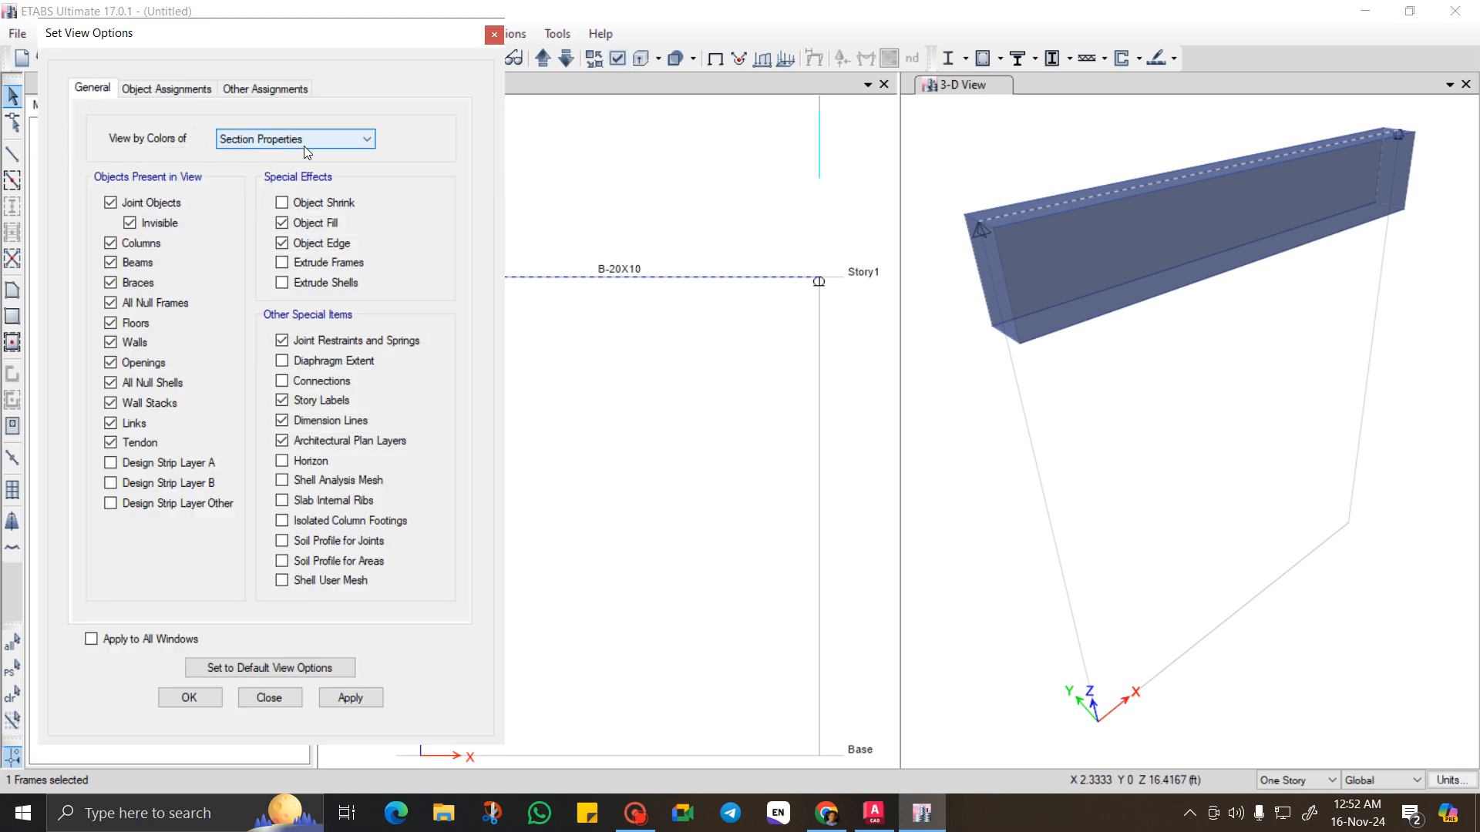
pyautogui.click(329, 139)
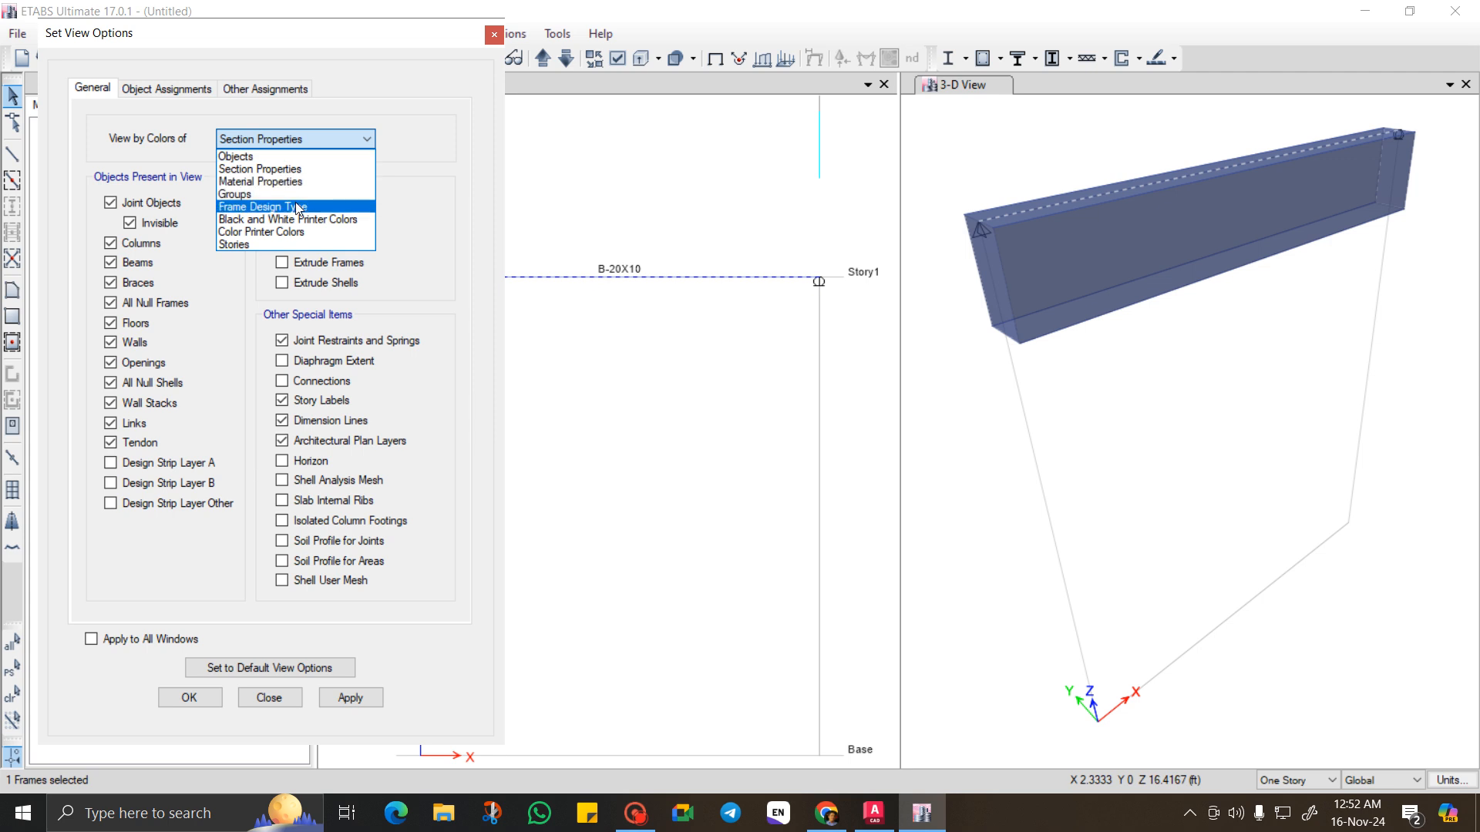
pyautogui.click(292, 169)
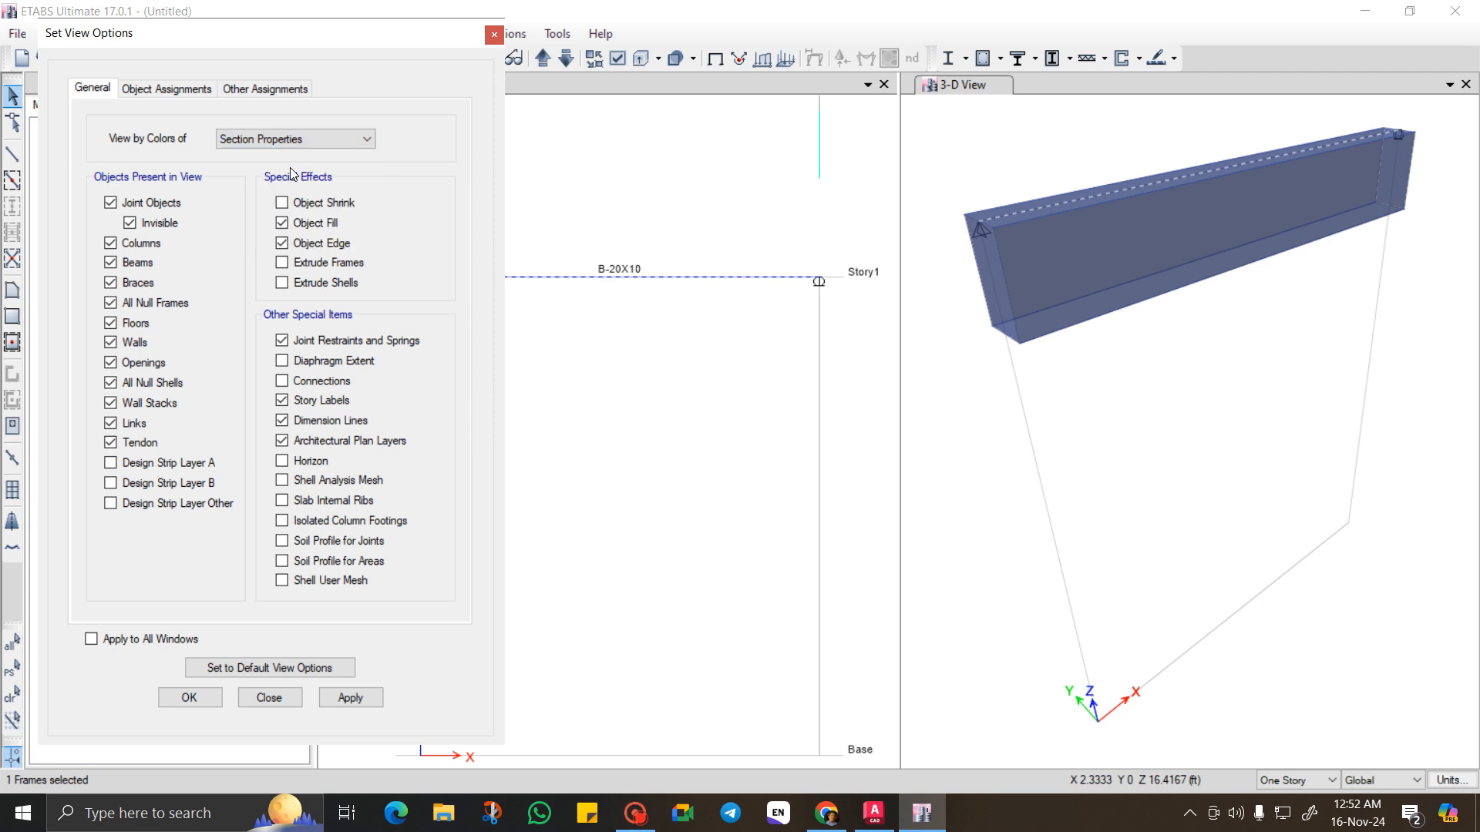
pyautogui.click(356, 698)
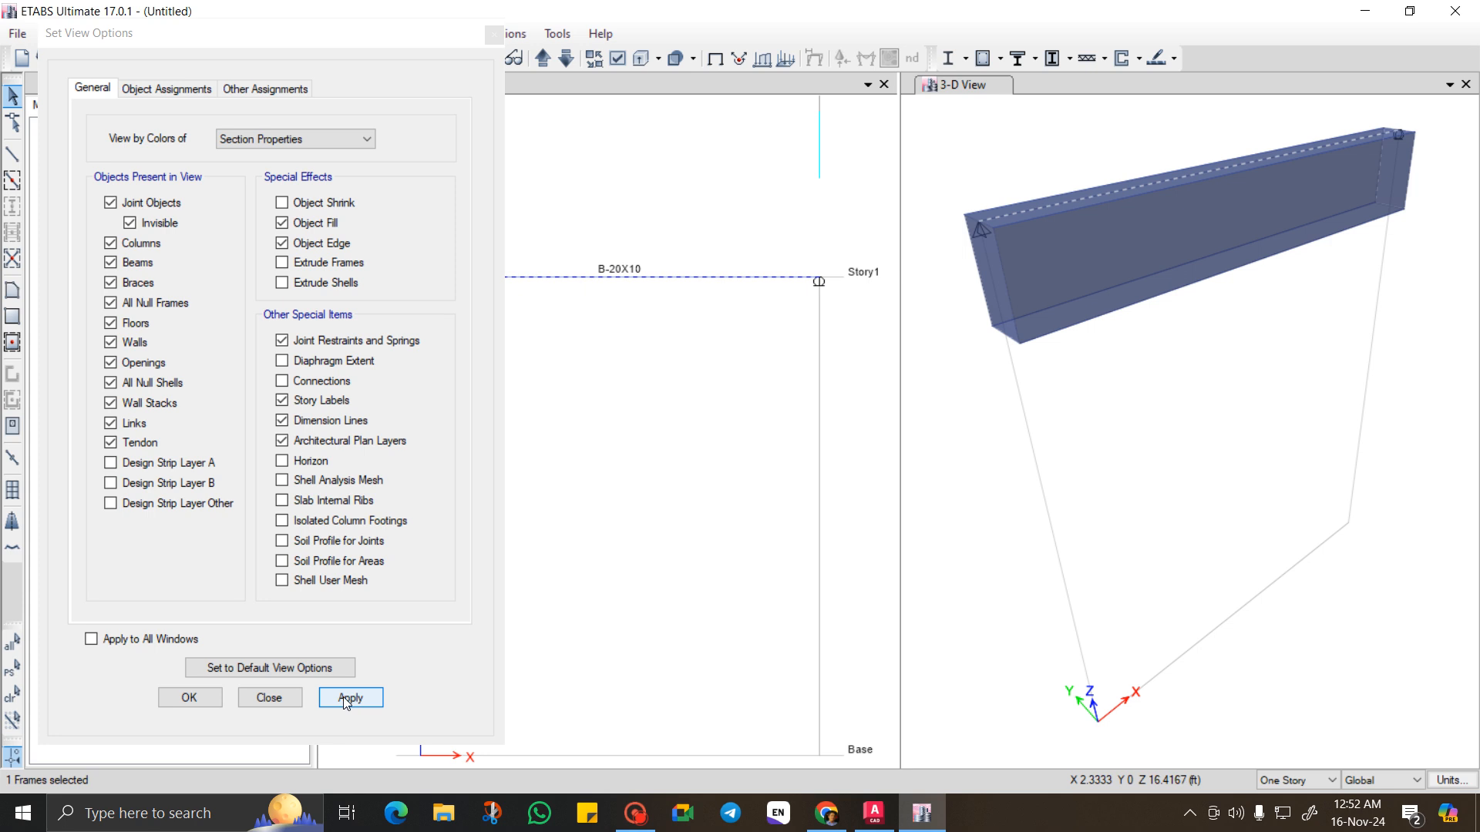
pyautogui.click(189, 698)
# Color the extruded beam in the 3-D view by Section Properties.
pyautogui.click(1073, 289)
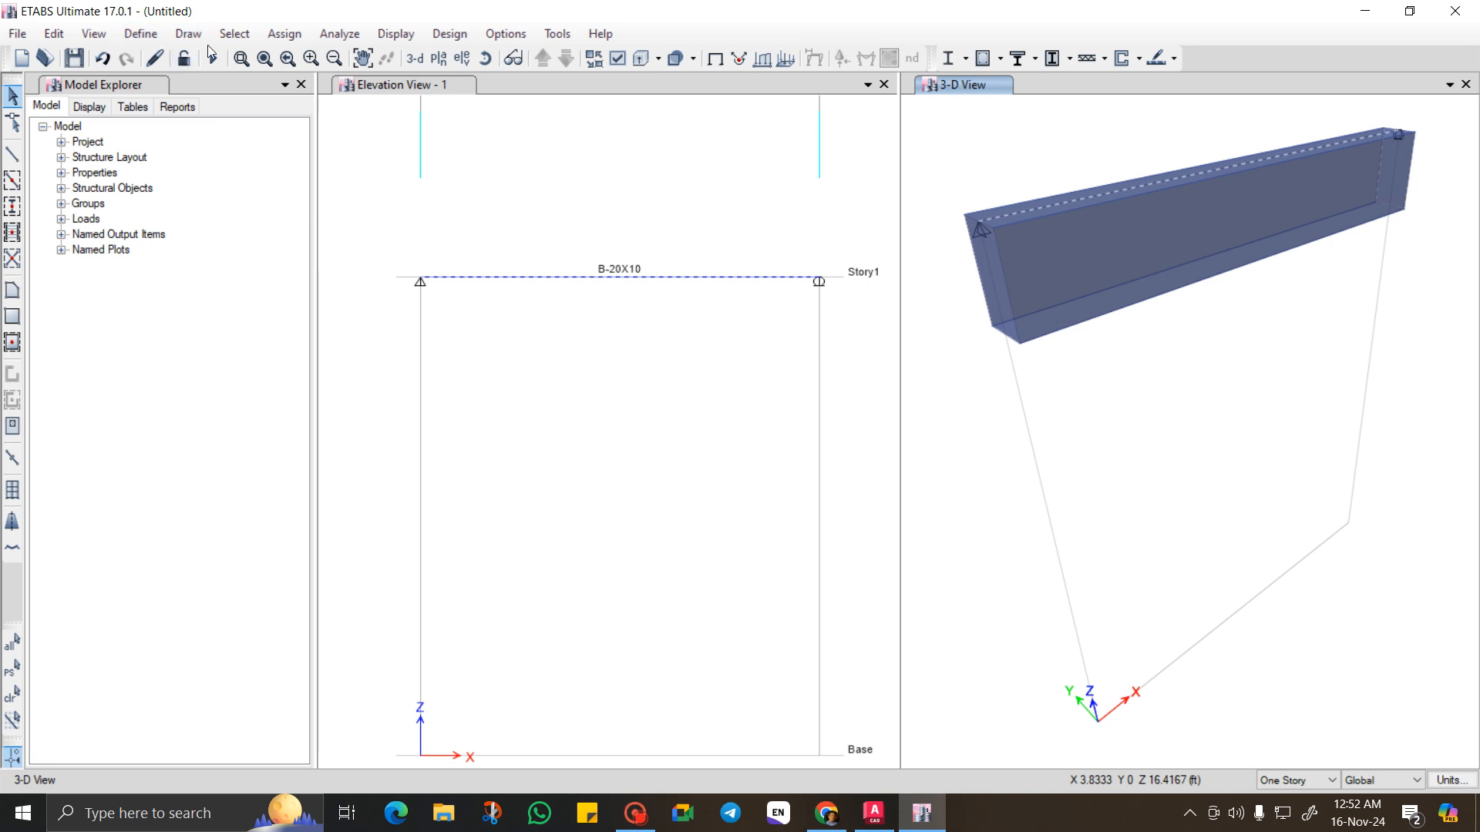
pyautogui.click(338, 34)
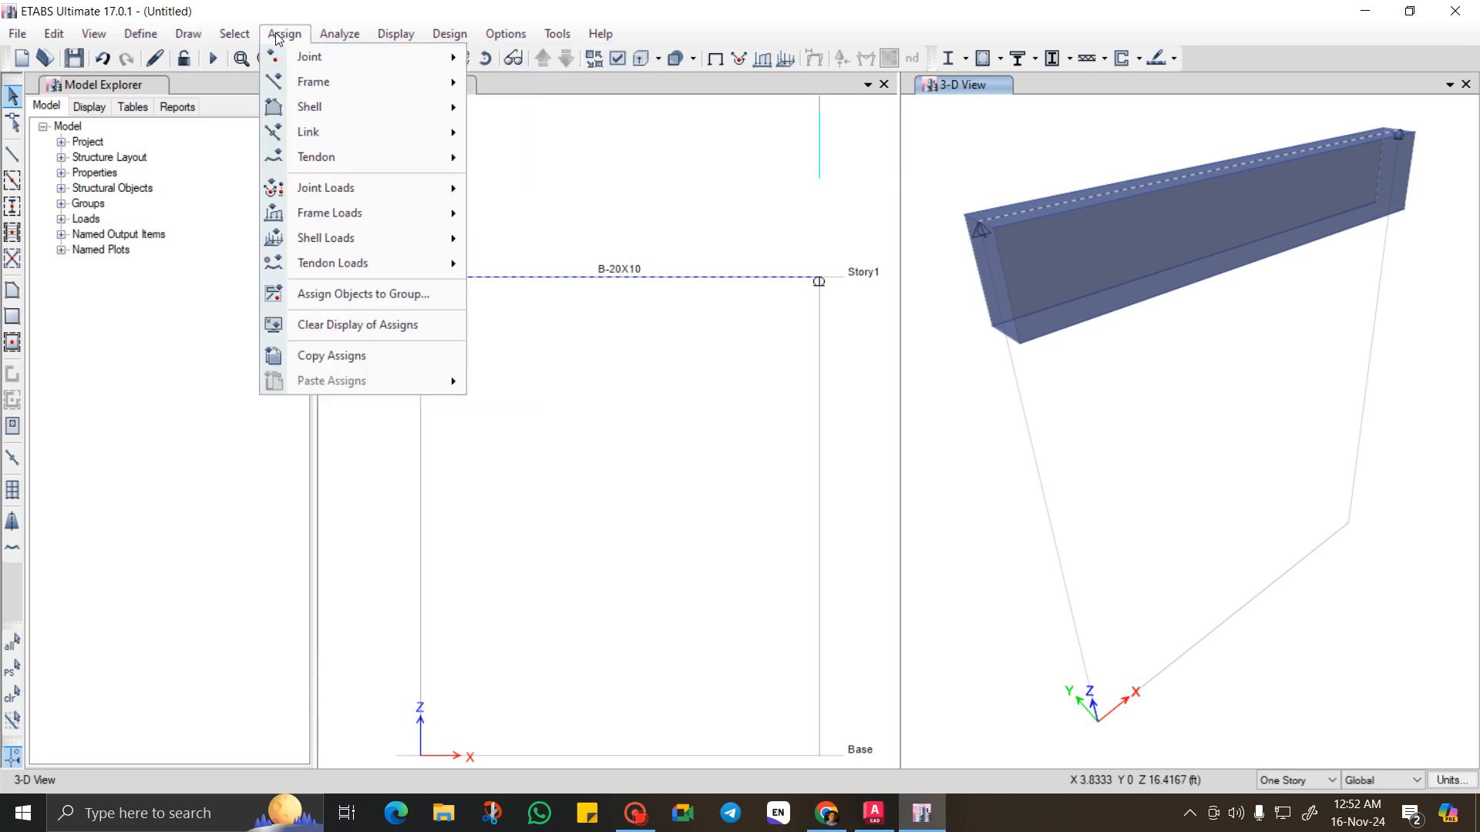
pyautogui.press('Escape')
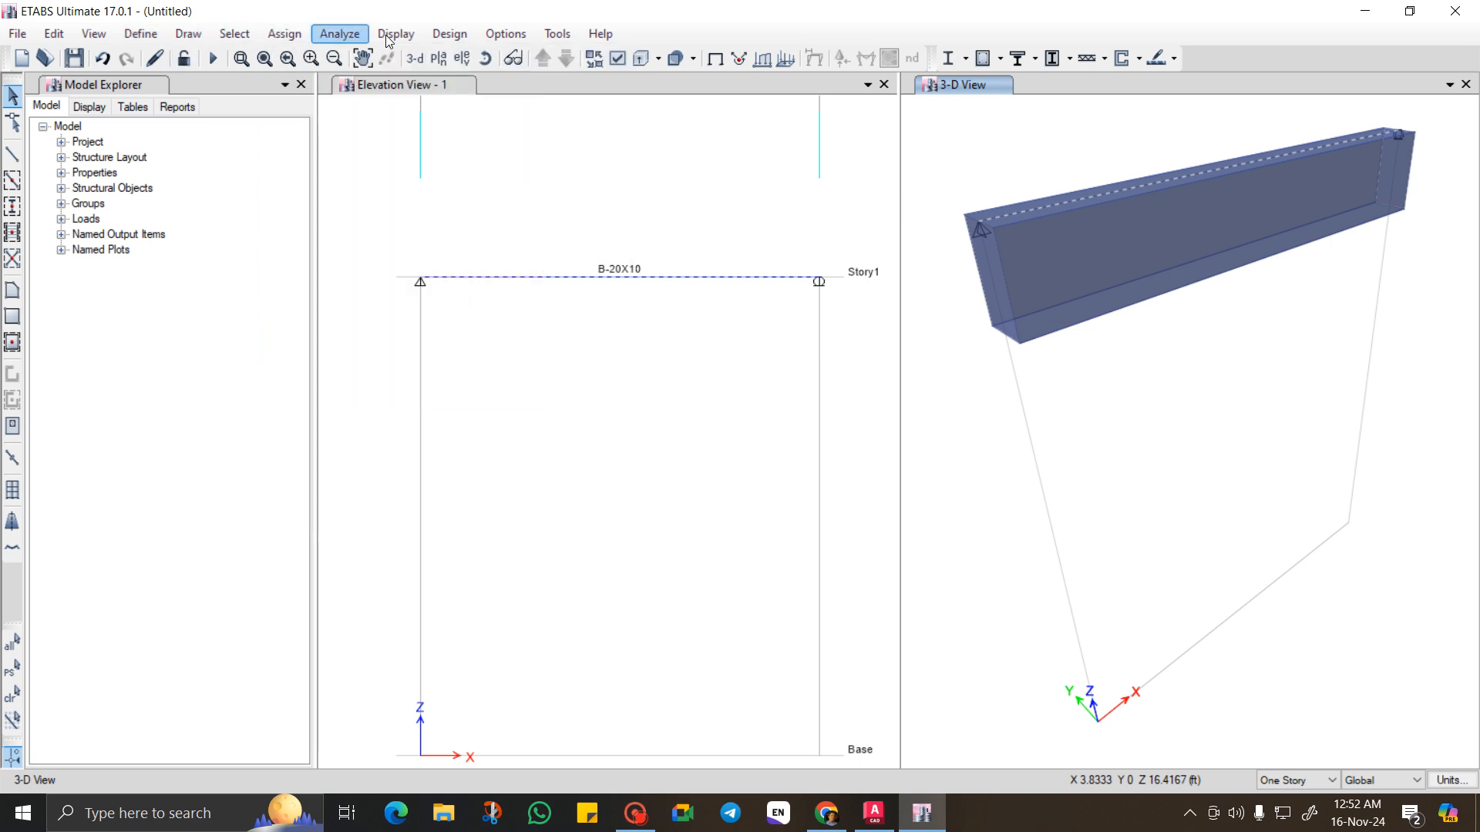
pyautogui.click(618, 58)
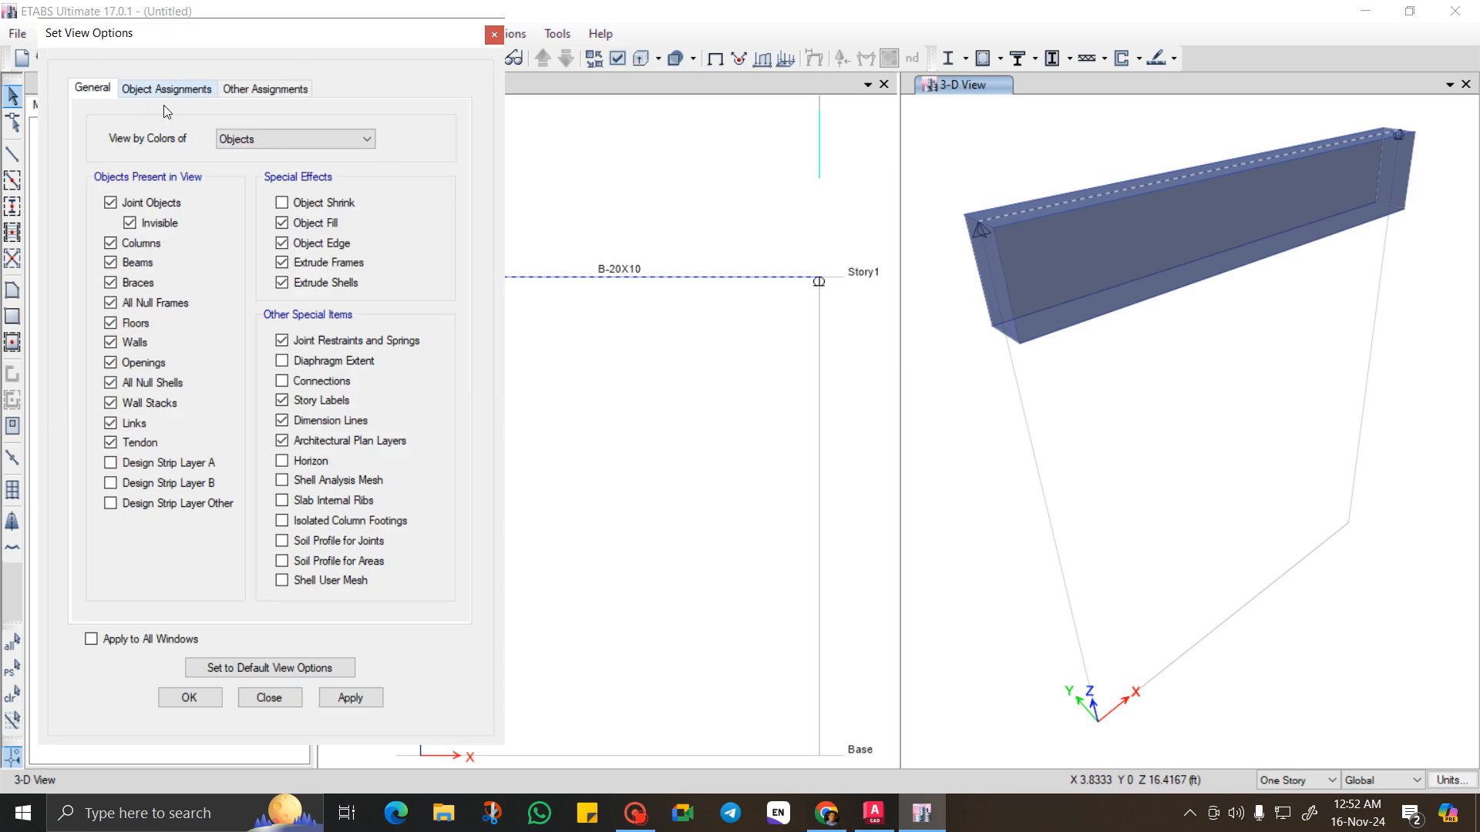
pyautogui.click(362, 139)
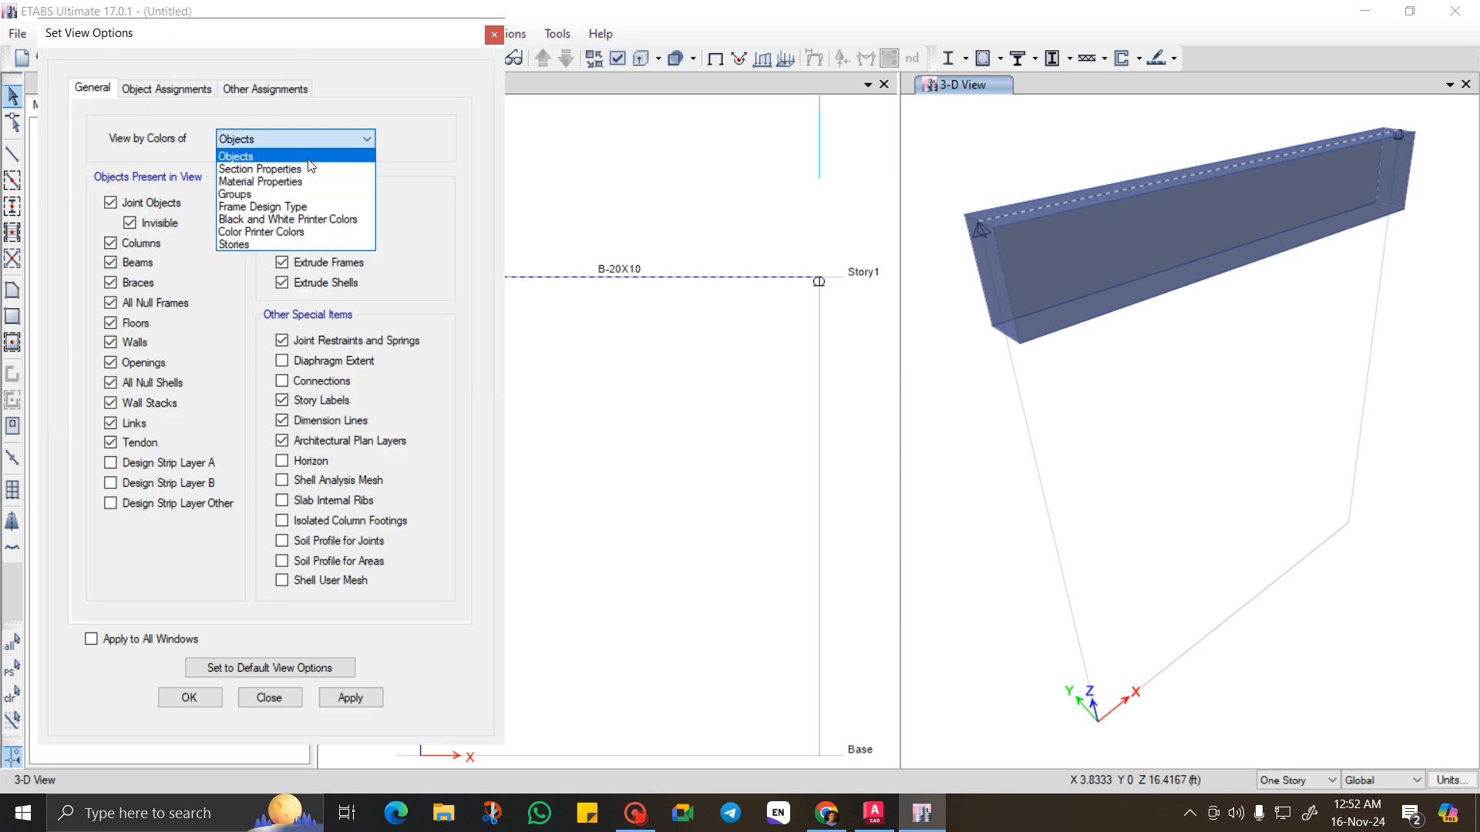
pyautogui.click(304, 163)
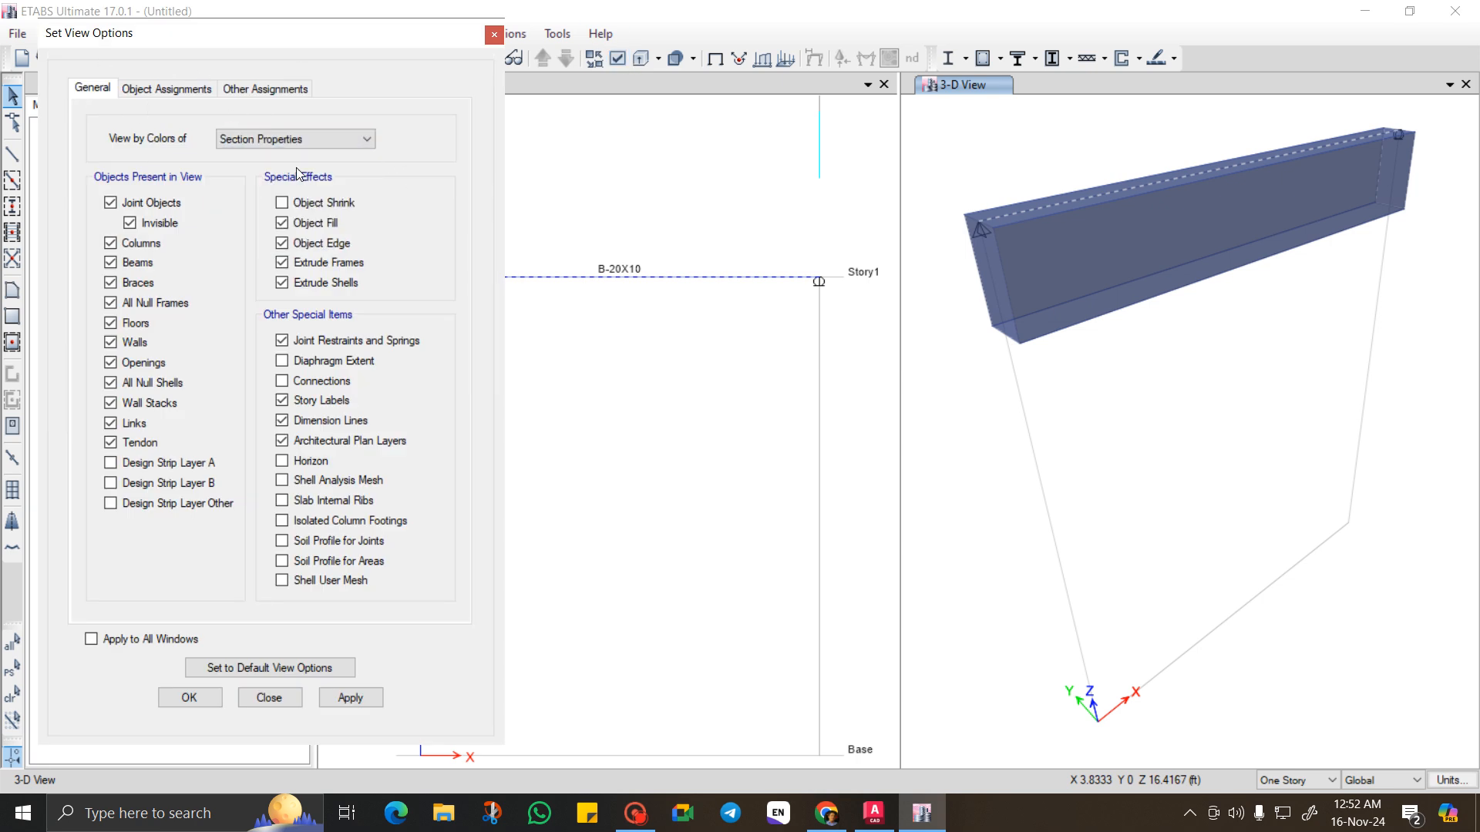
pyautogui.click(351, 697)
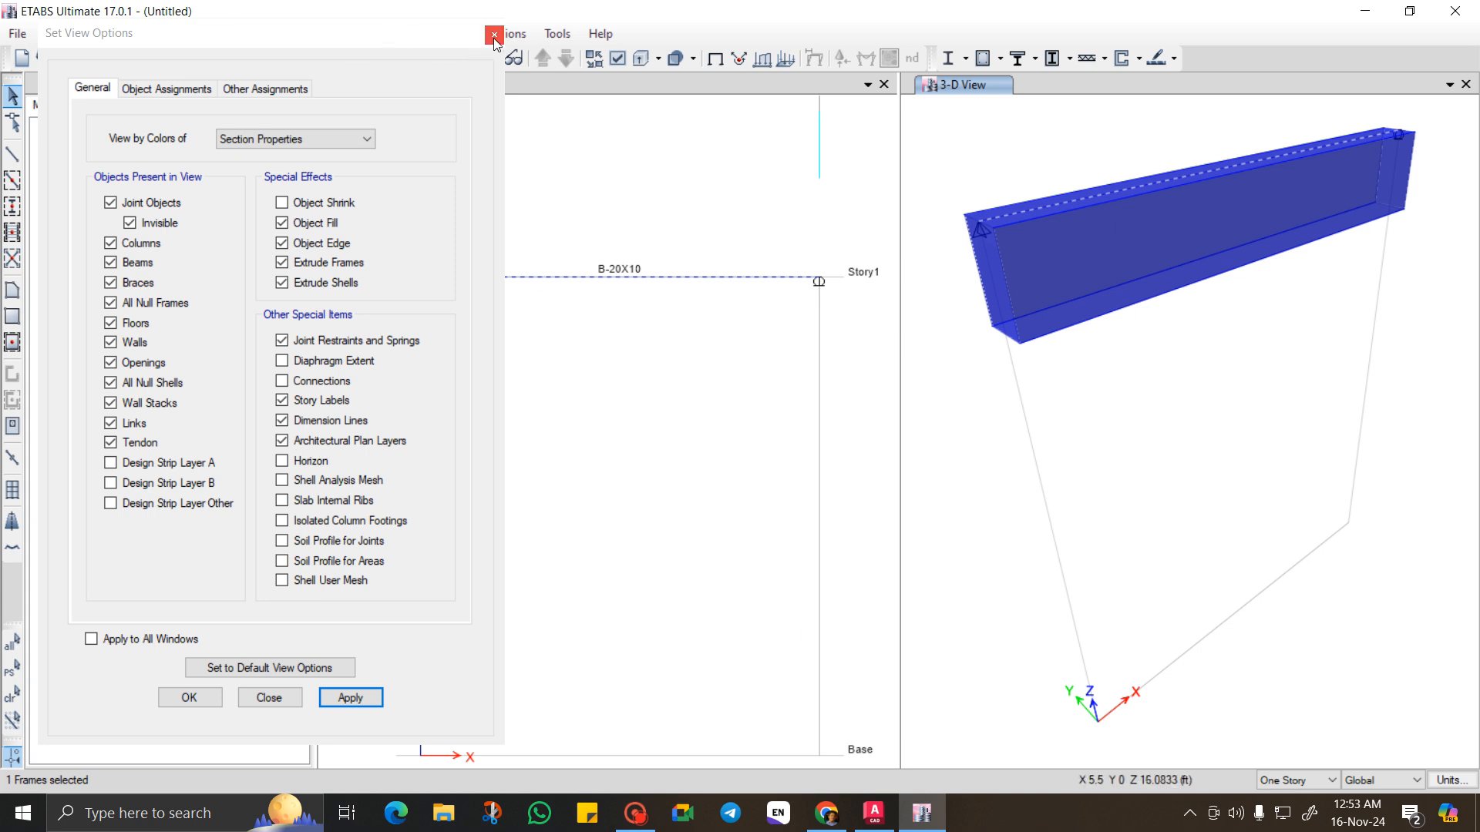
pyautogui.click(189, 698)
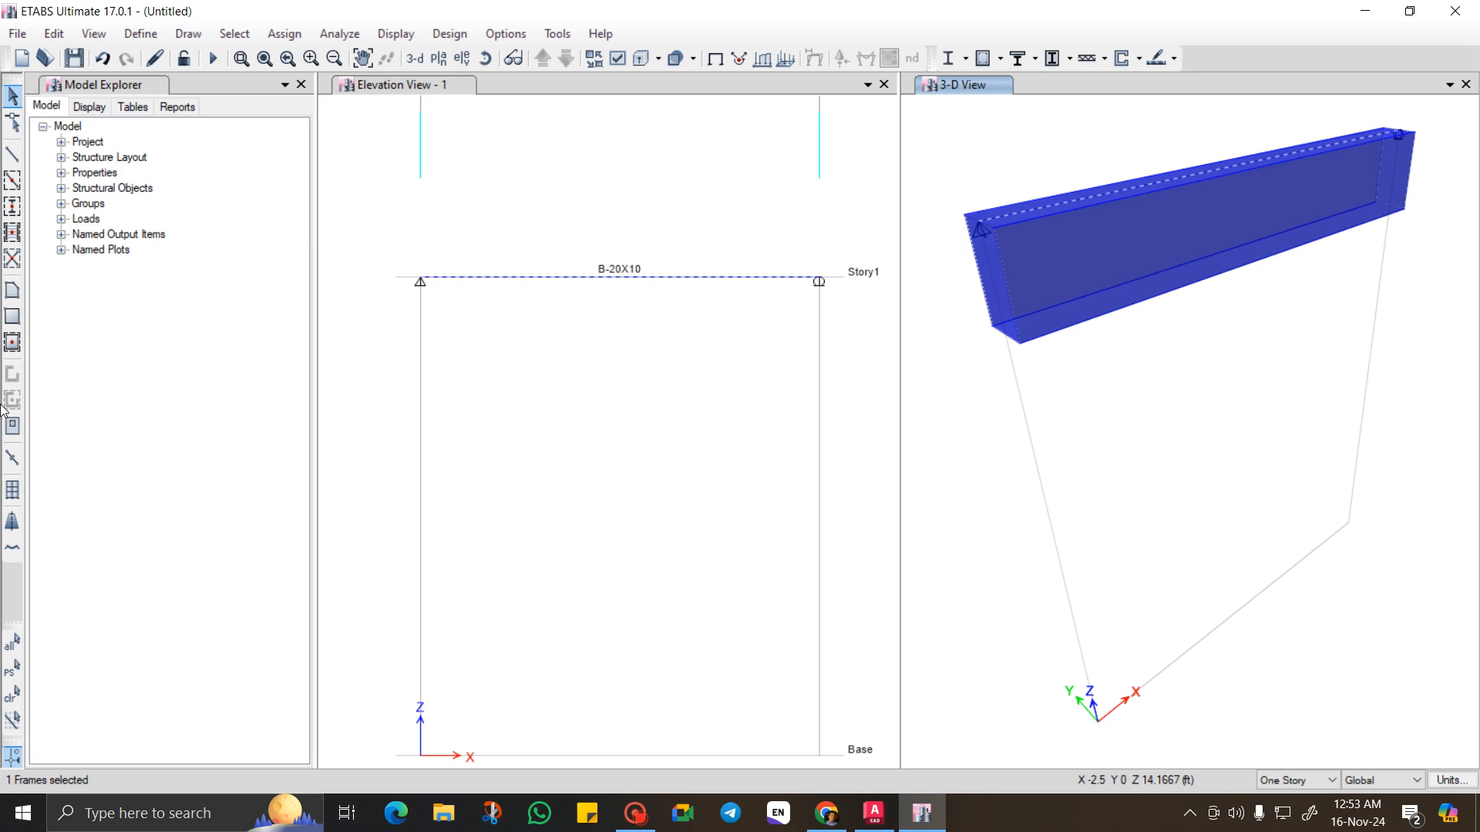
# Examine the beam's section label and supports in the elevation and its colored solid in the 3-D view.
pyautogui.scroll(-3, 465, 426)
pyautogui.scroll(-3, 467, 416)
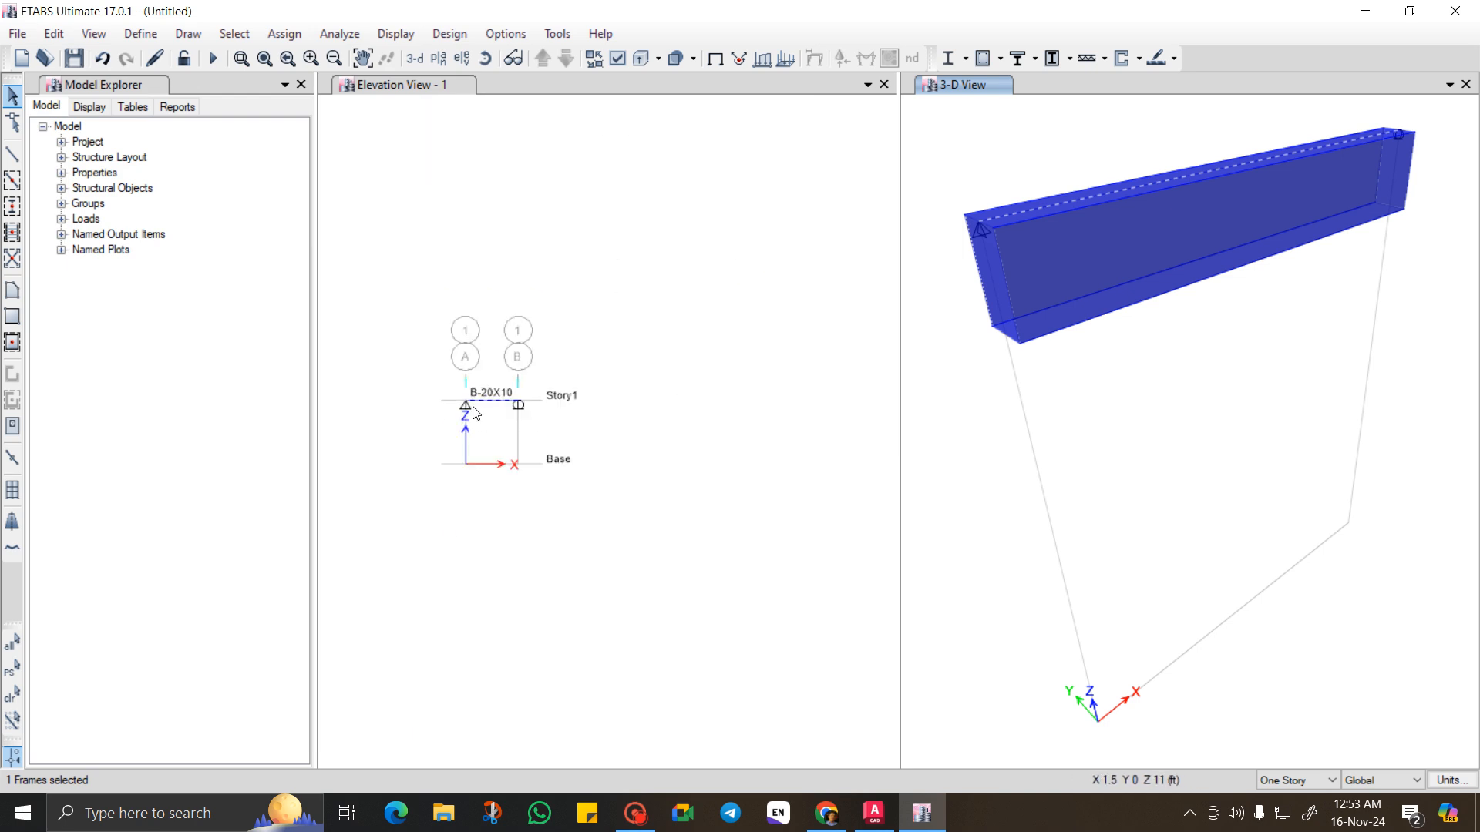
pyautogui.scroll(5, 522, 406)
pyautogui.scroll(-3, 658, 437)
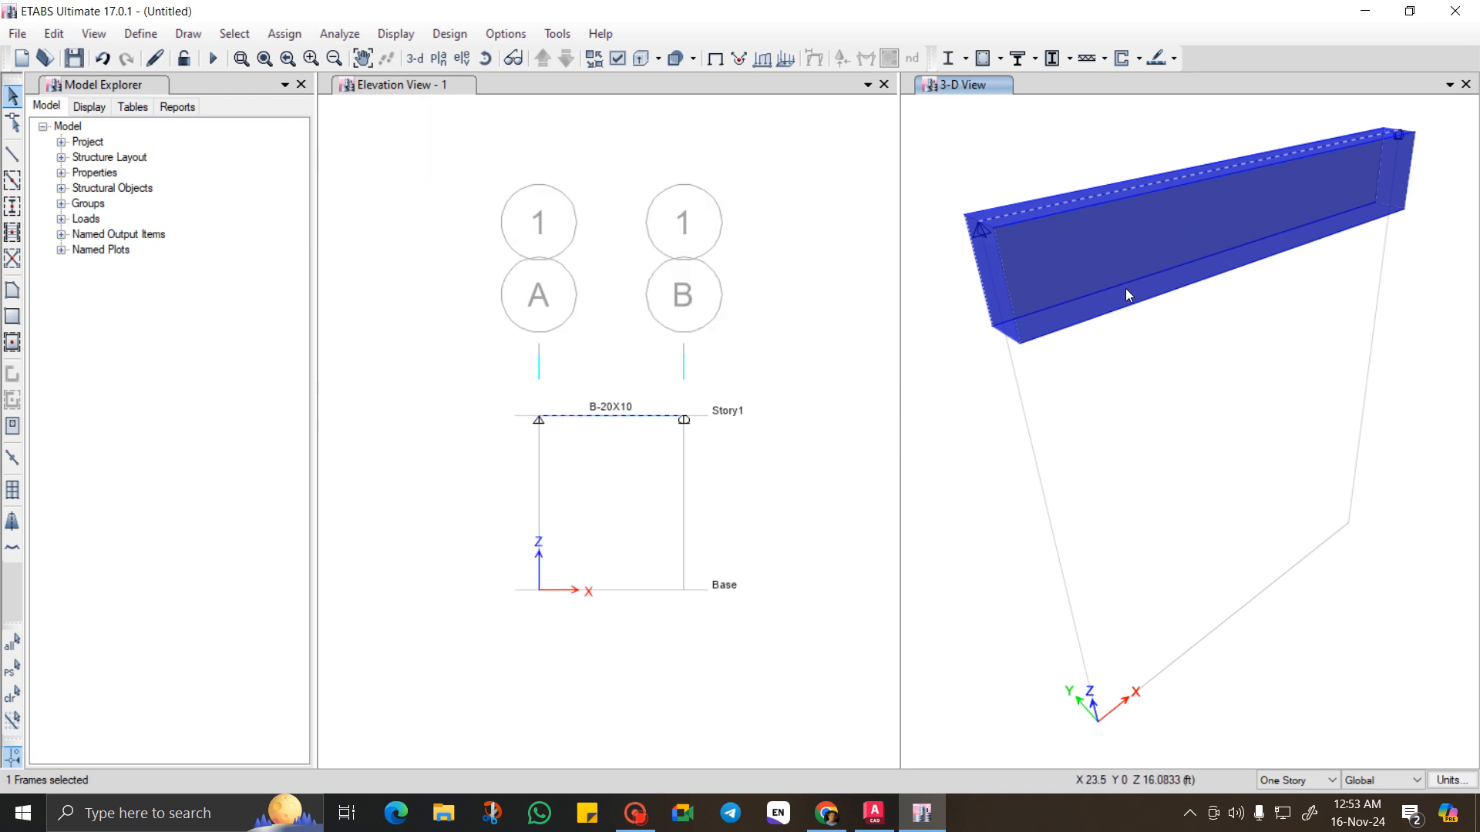
pyautogui.scroll(-5, 1110, 305)
pyautogui.scroll(5, 1099, 321)
pyautogui.scroll(-5, 1068, 328)
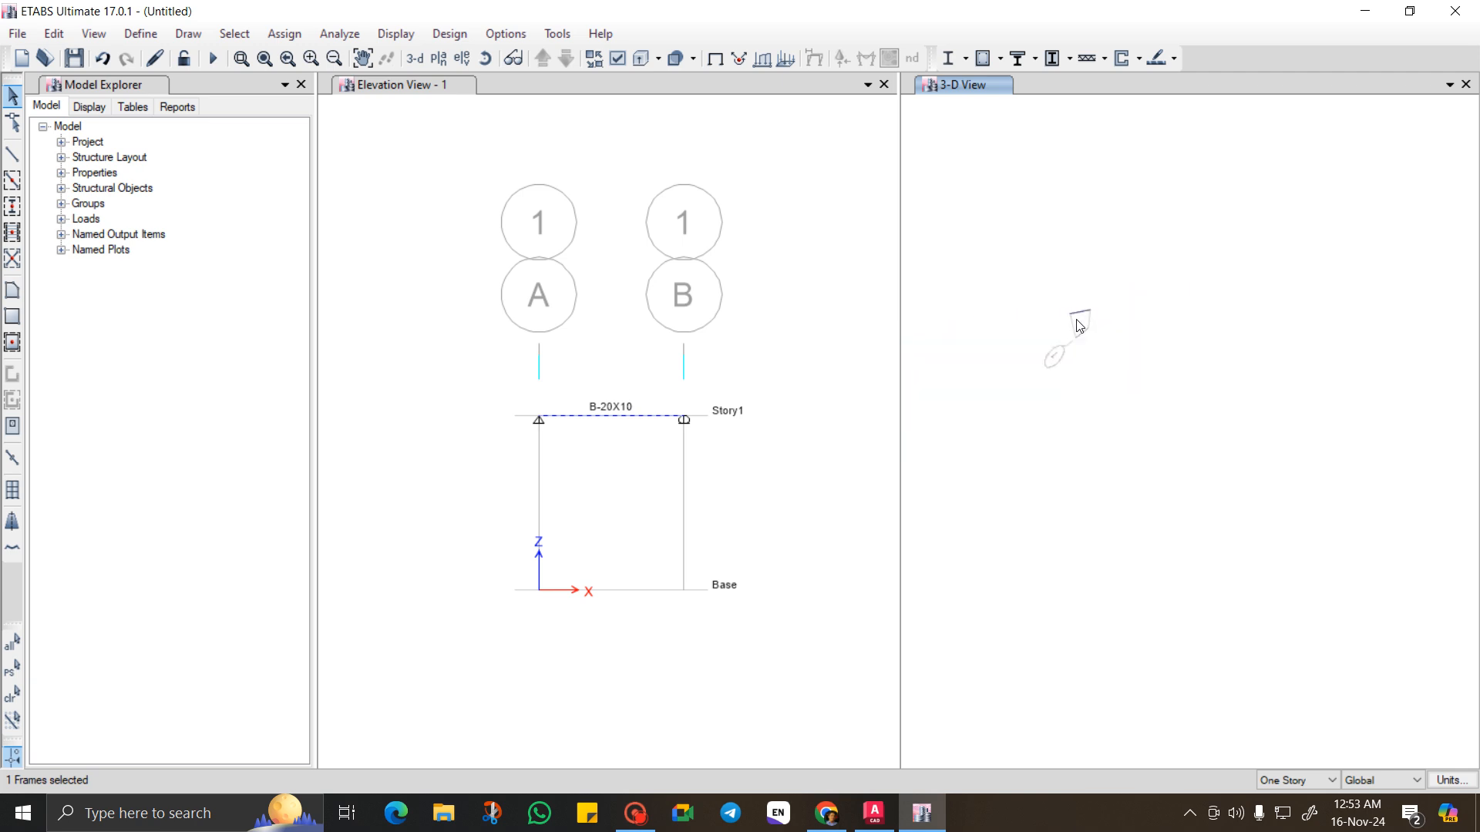
pyautogui.scroll(5, 1075, 328)
pyautogui.click(1082, 308)
pyautogui.scroll(-3, 1085, 291)
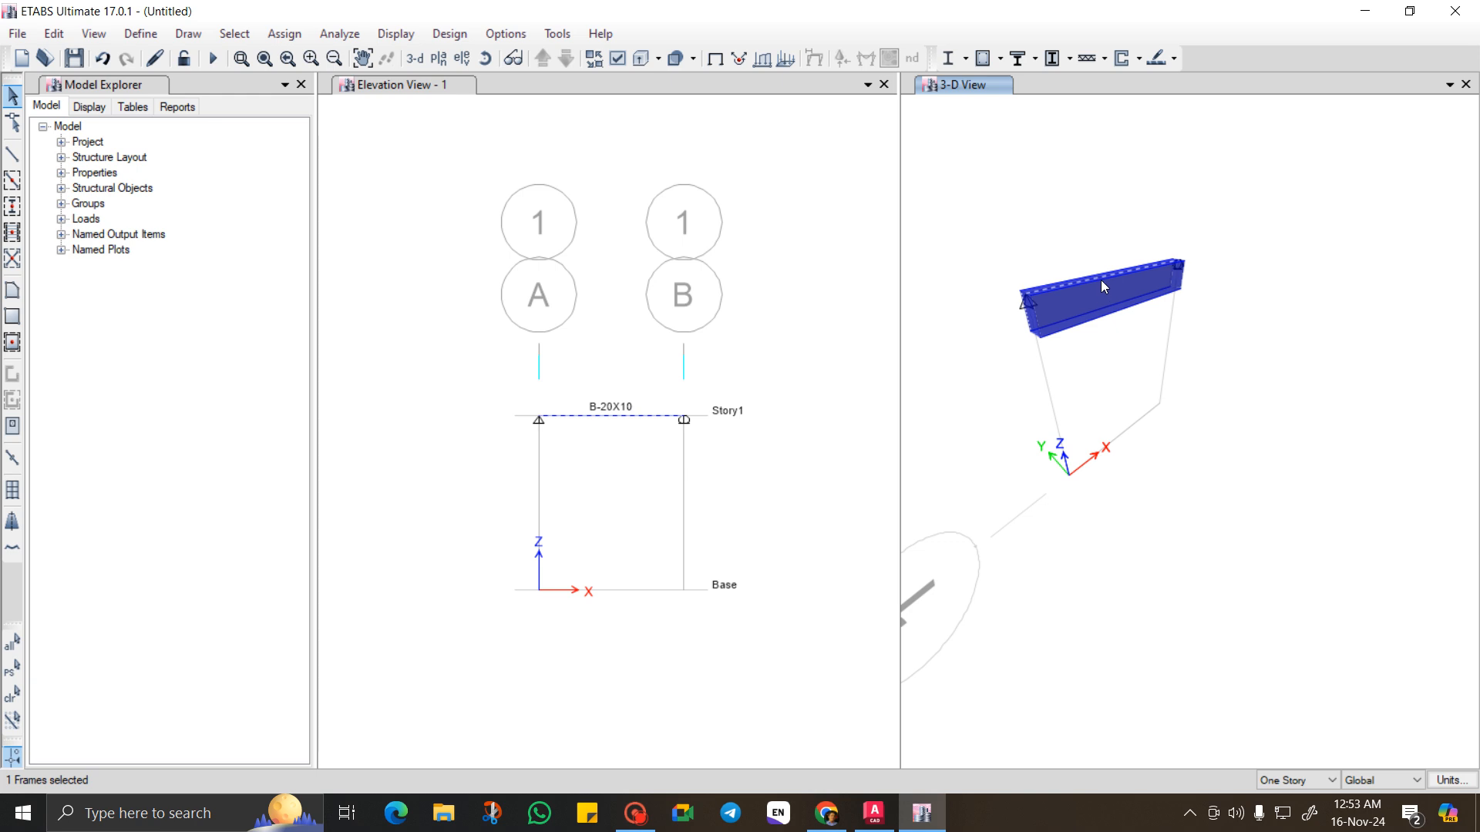
pyautogui.scroll(5, 1099, 301)
pyautogui.scroll(-5, 1024, 453)
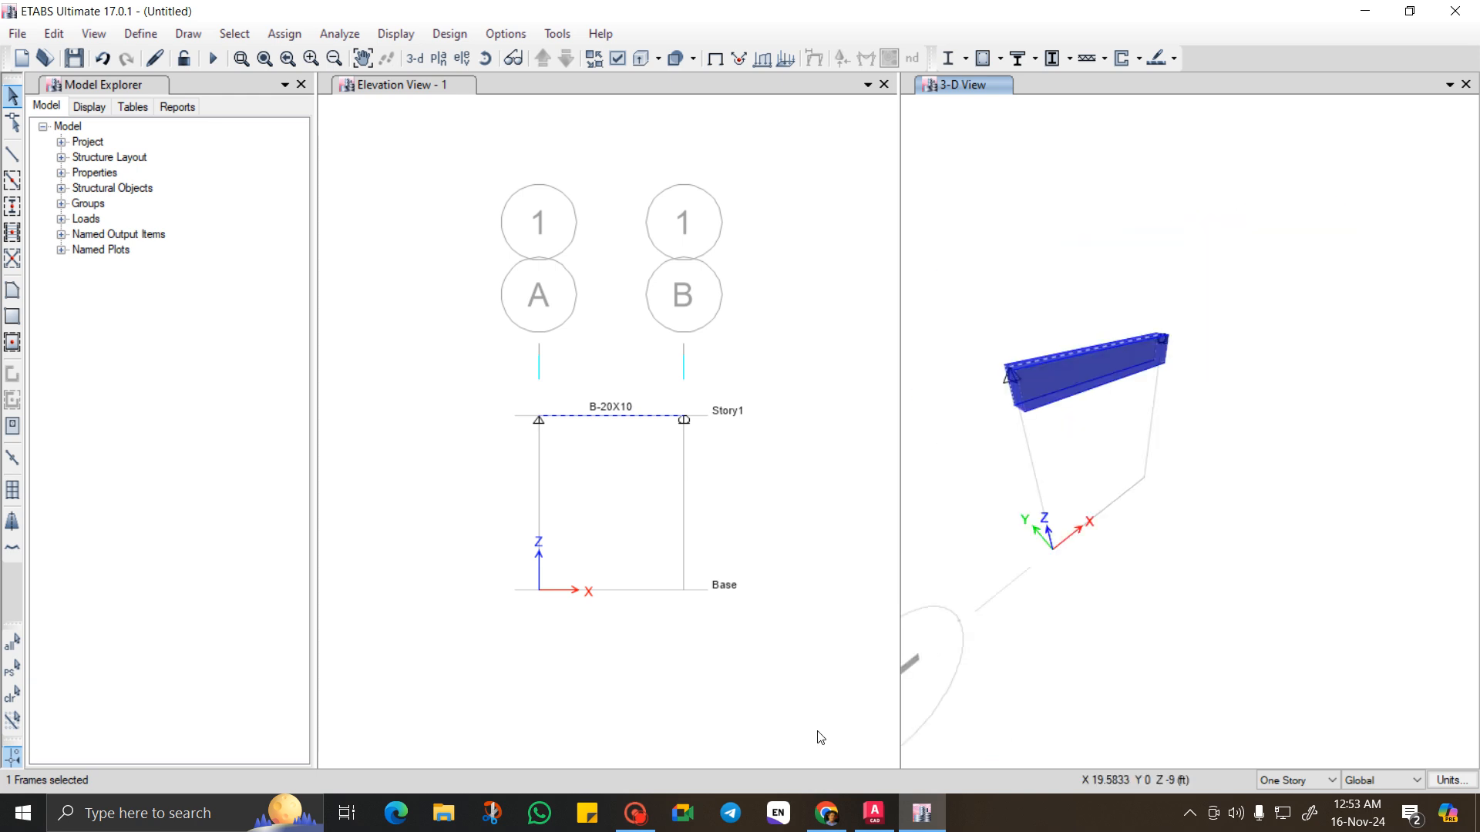
pyautogui.click(635, 813)
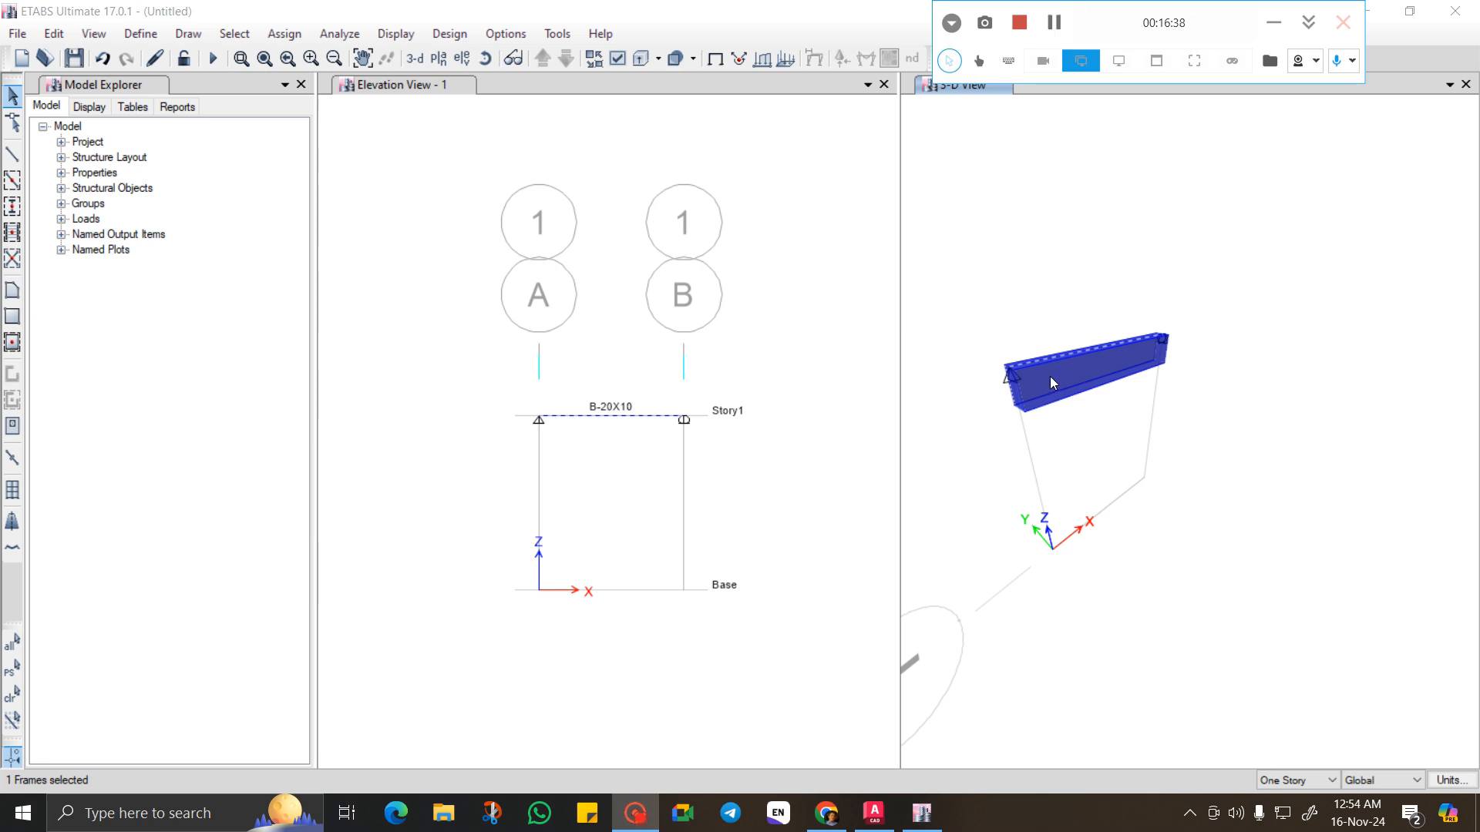
pyautogui.scroll(3, 1071, 370)
pyautogui.scroll(-3, 1076, 373)
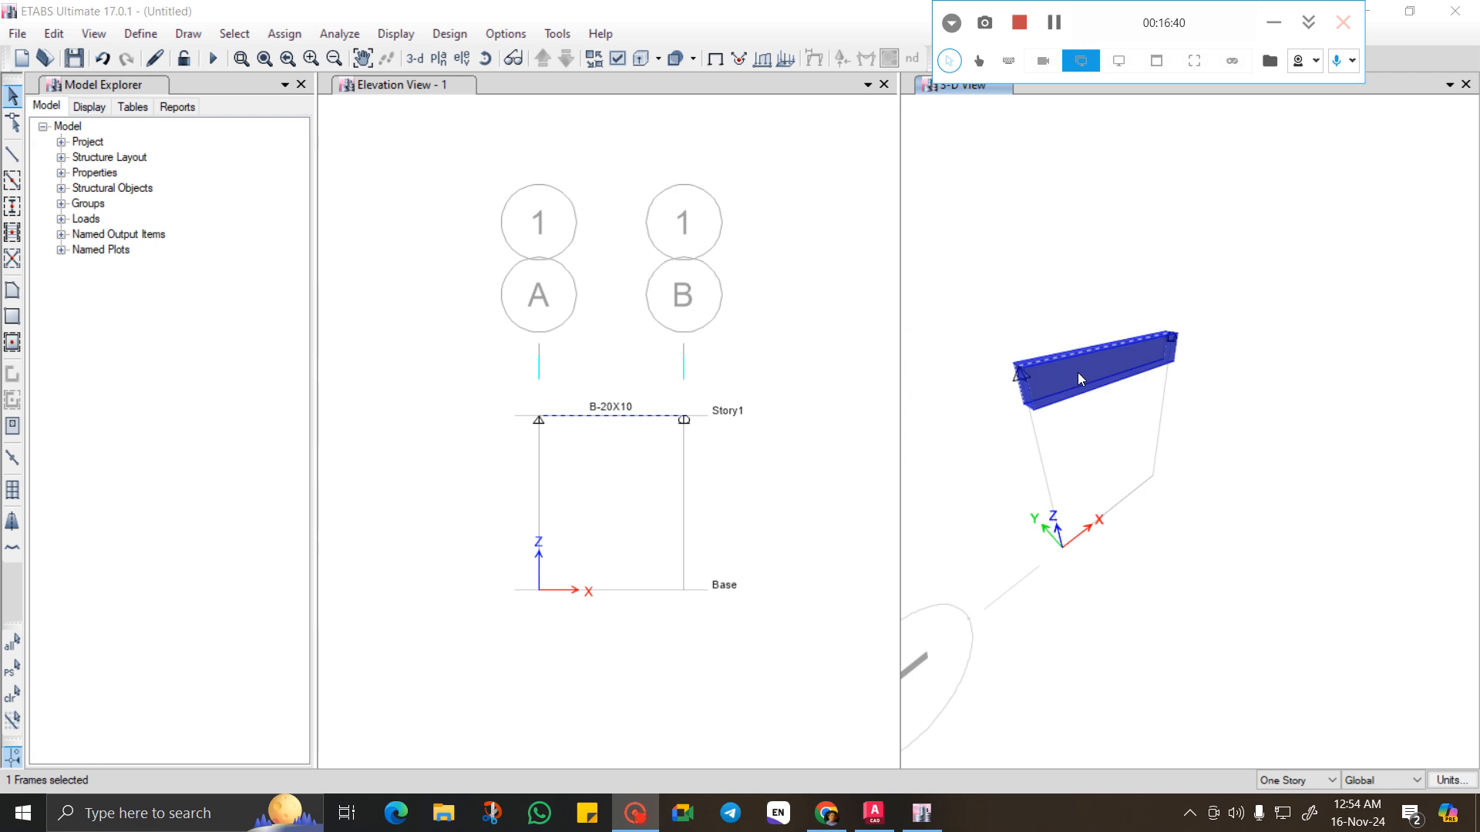
pyautogui.scroll(3, 1068, 381)
pyautogui.scroll(-1, 1072, 380)
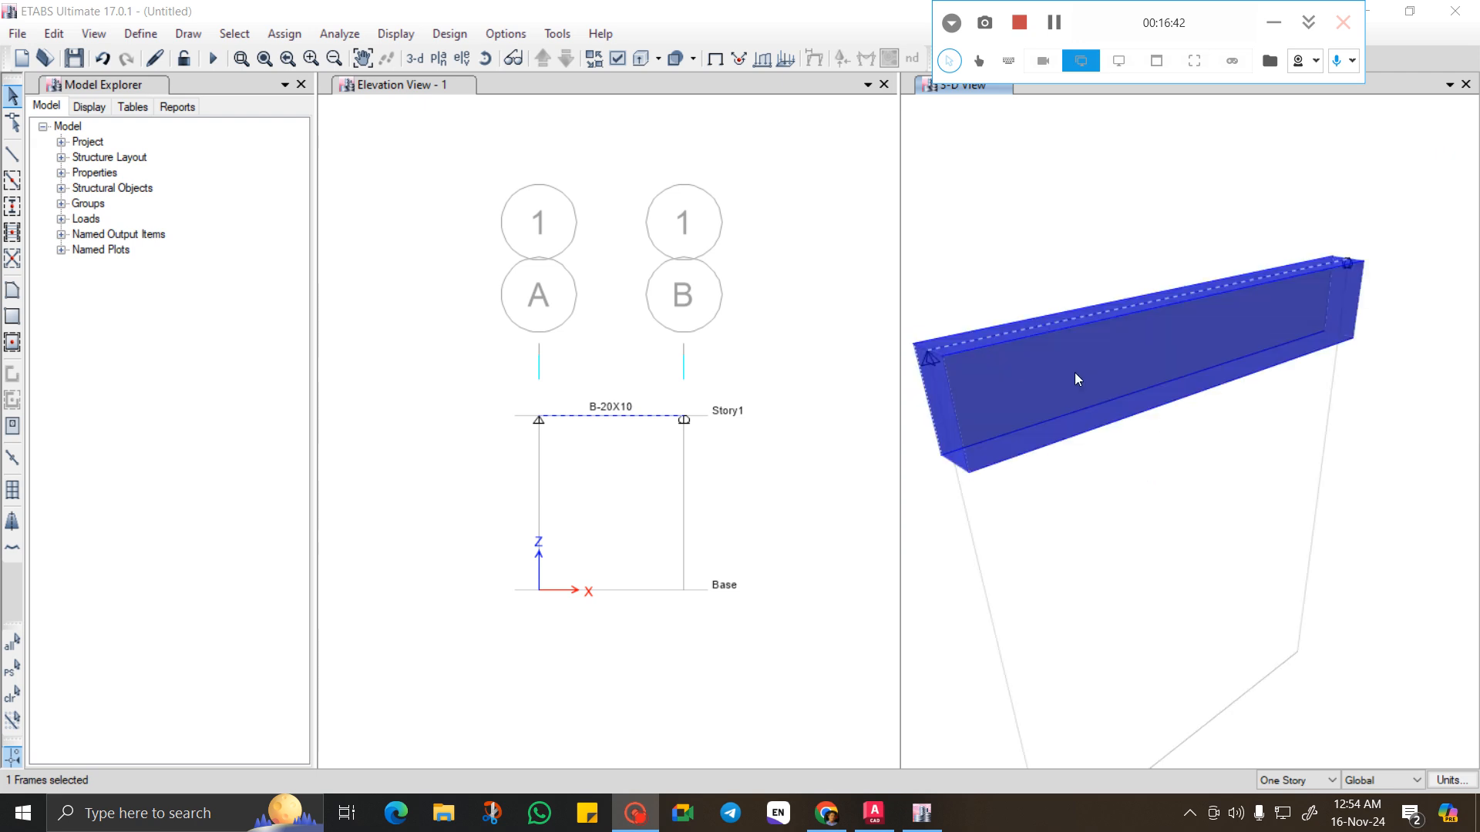
# Run Check Model with all joint, frame, shell, other and fix options selected, and dismiss the report.
pyautogui.click(356, 35)
pyautogui.click(385, 59)
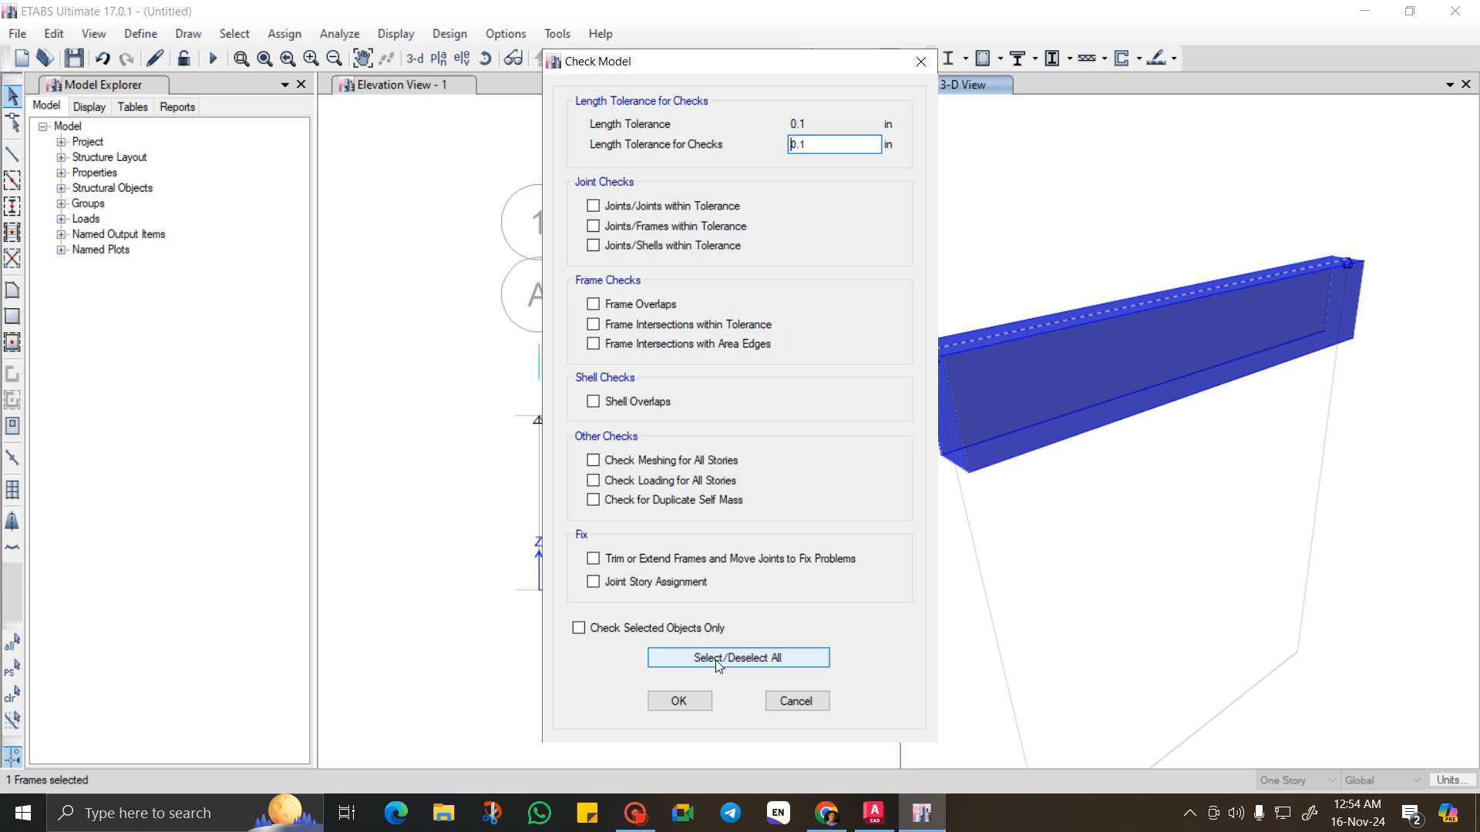
pyautogui.click(763, 659)
pyautogui.click(678, 702)
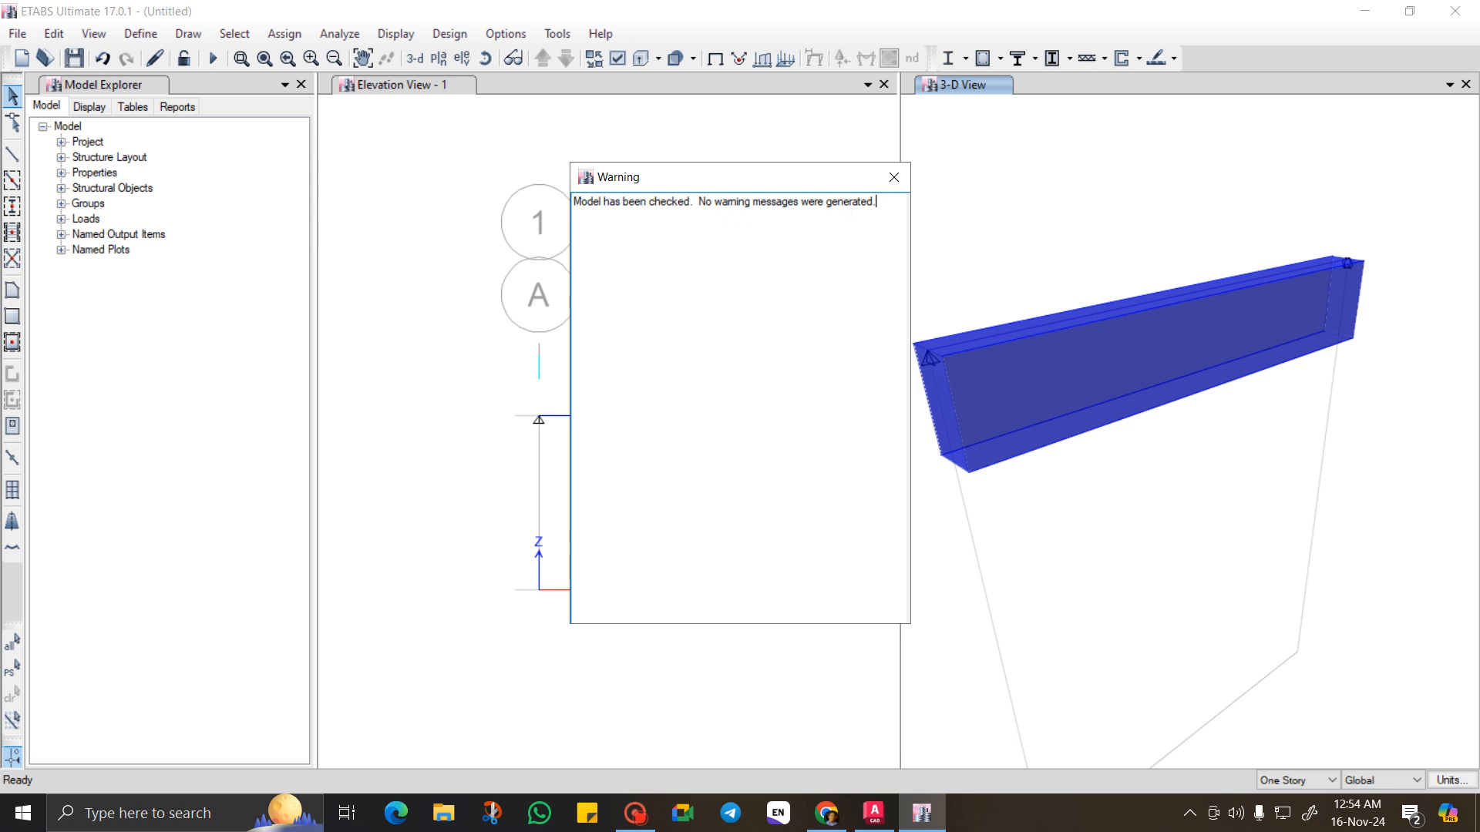
pyautogui.click(895, 178)
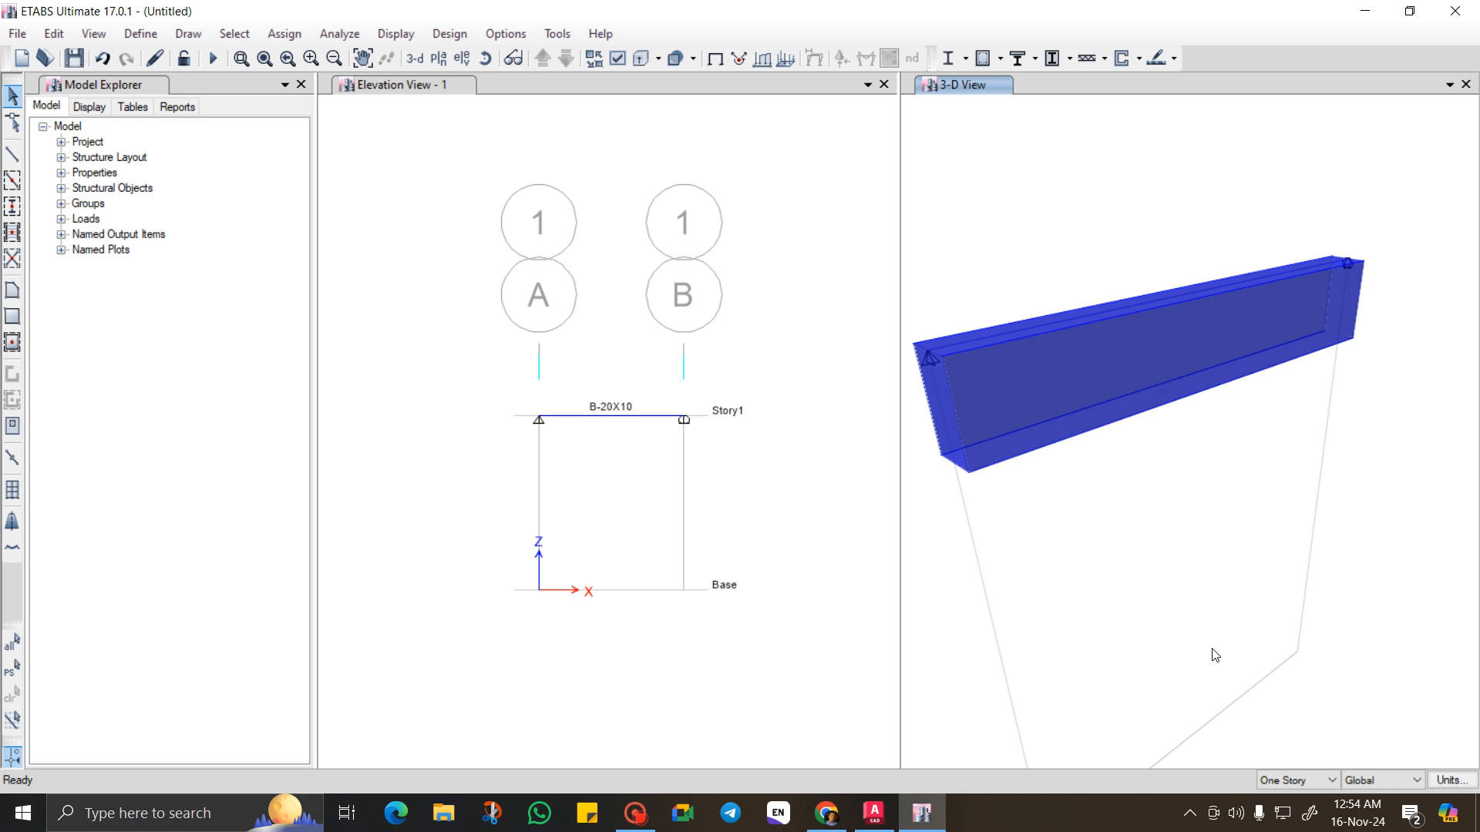
pyautogui.scroll(-5, 1048, 354)
pyautogui.scroll(5, 1053, 374)
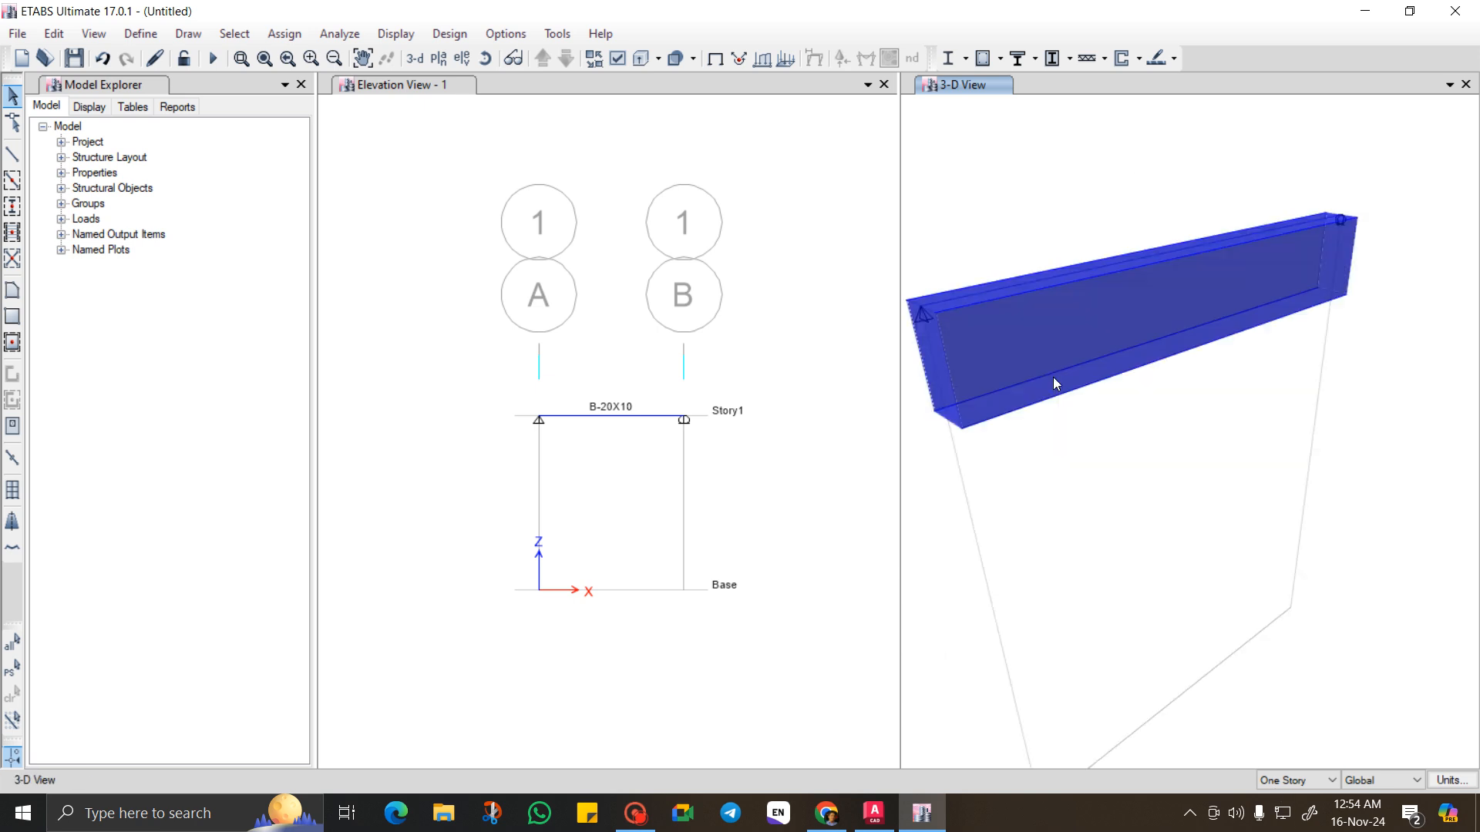
pyautogui.scroll(-5, 1055, 377)
pyautogui.click(635, 813)
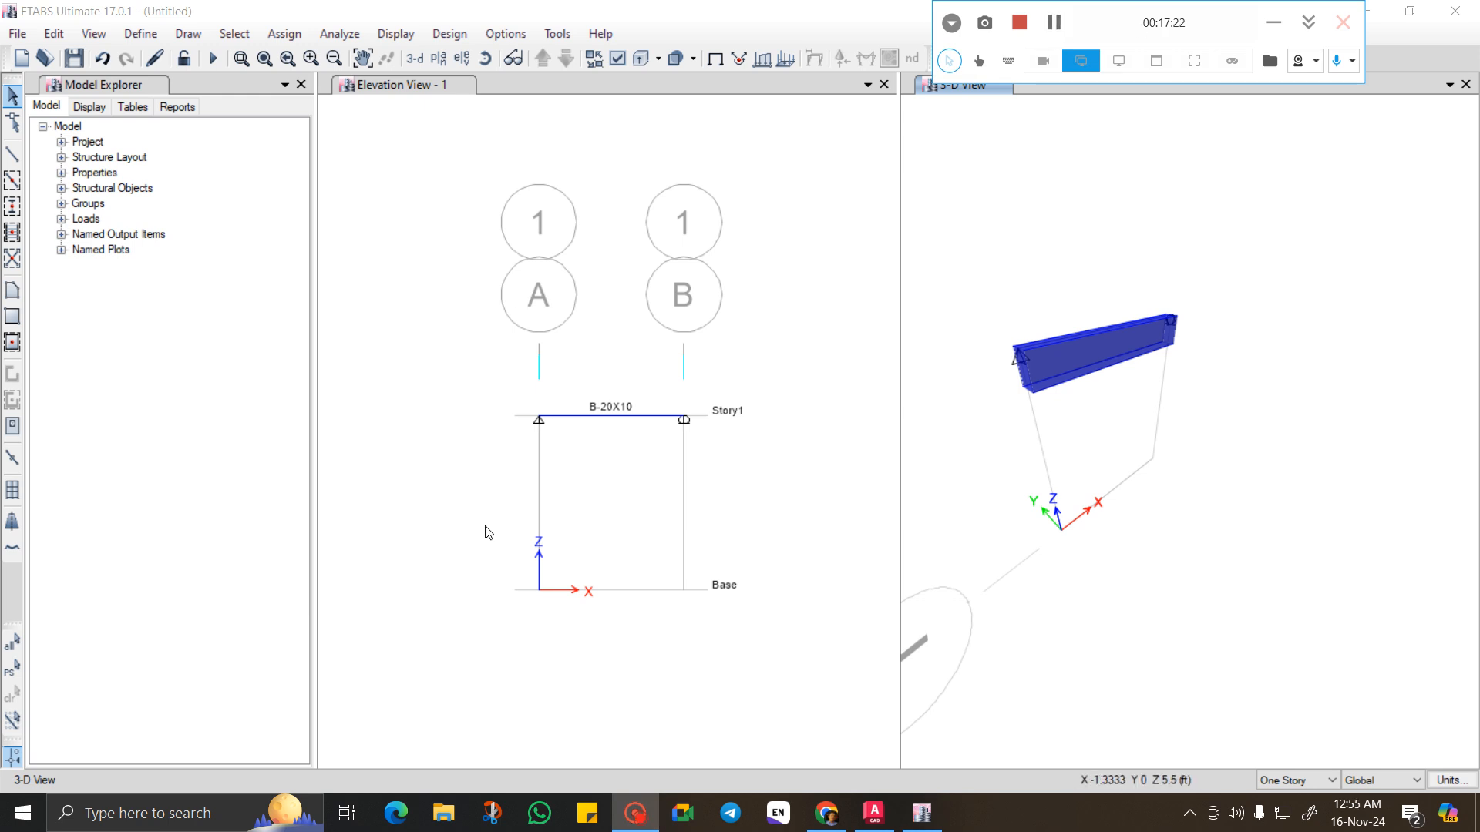
# Start the analysis with the Dead, Live and Modal load cases all set to run.
pyautogui.click(340, 34)
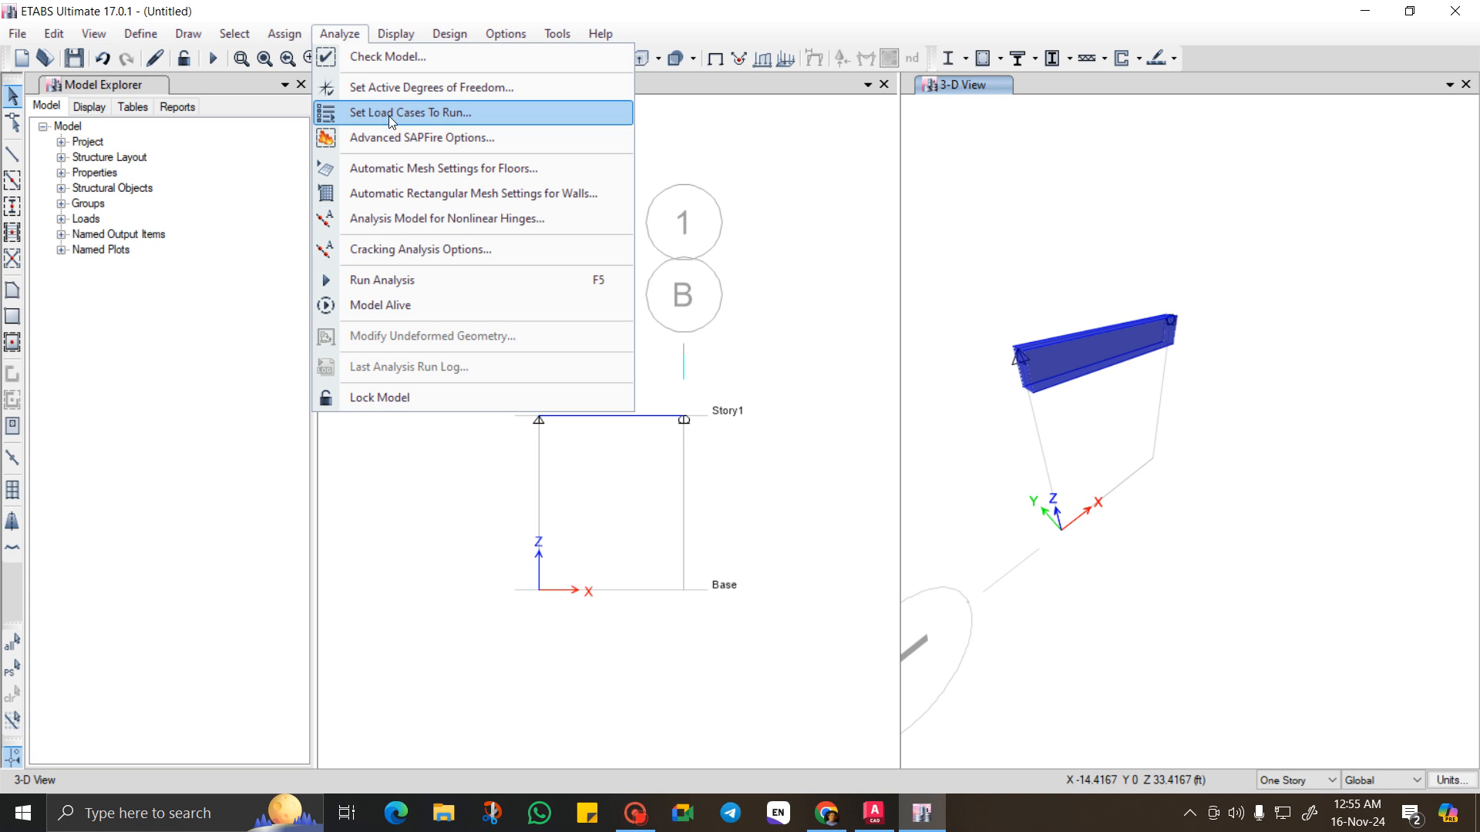
pyautogui.click(450, 112)
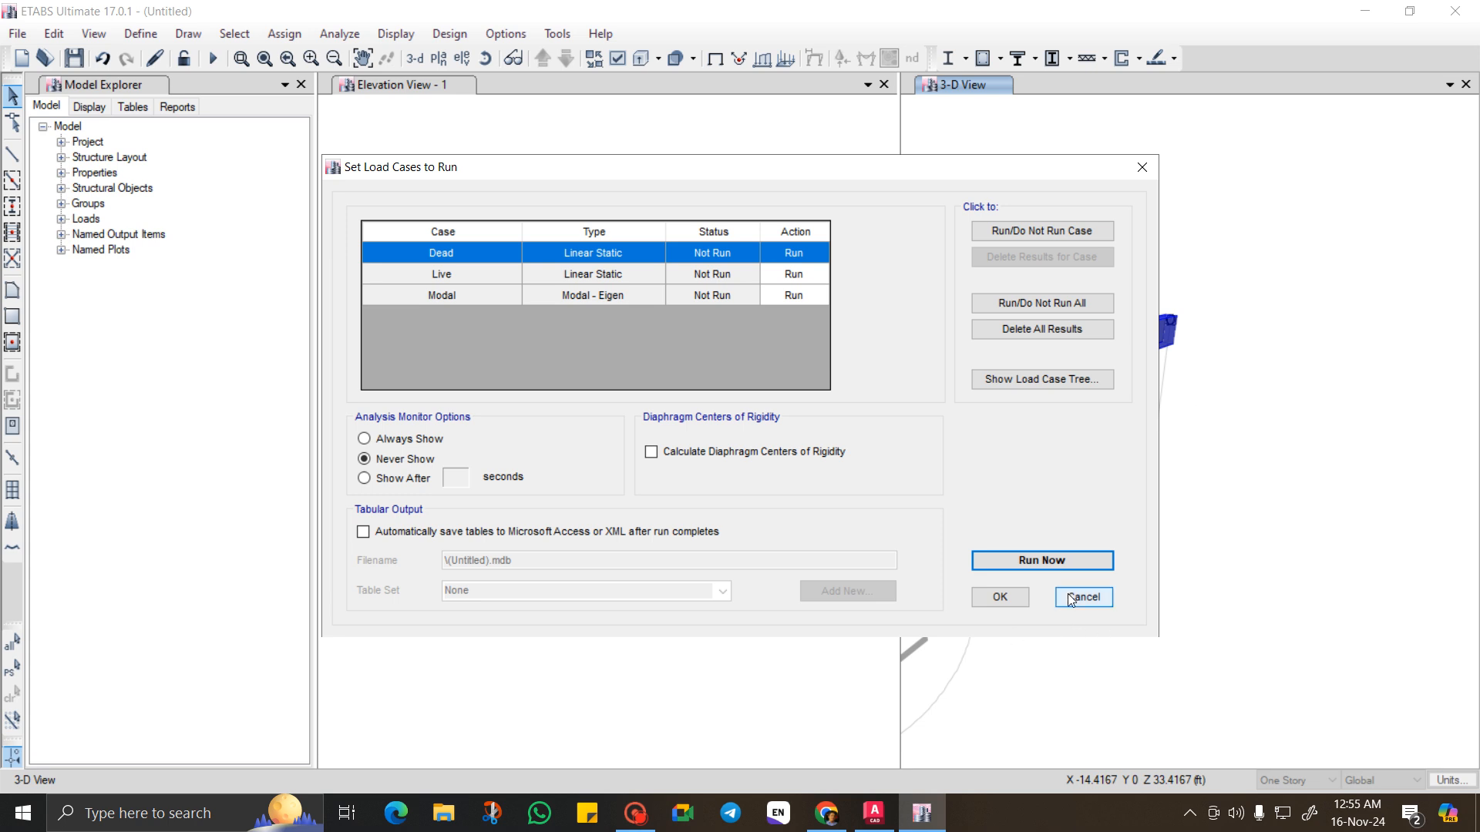
pyautogui.click(1050, 563)
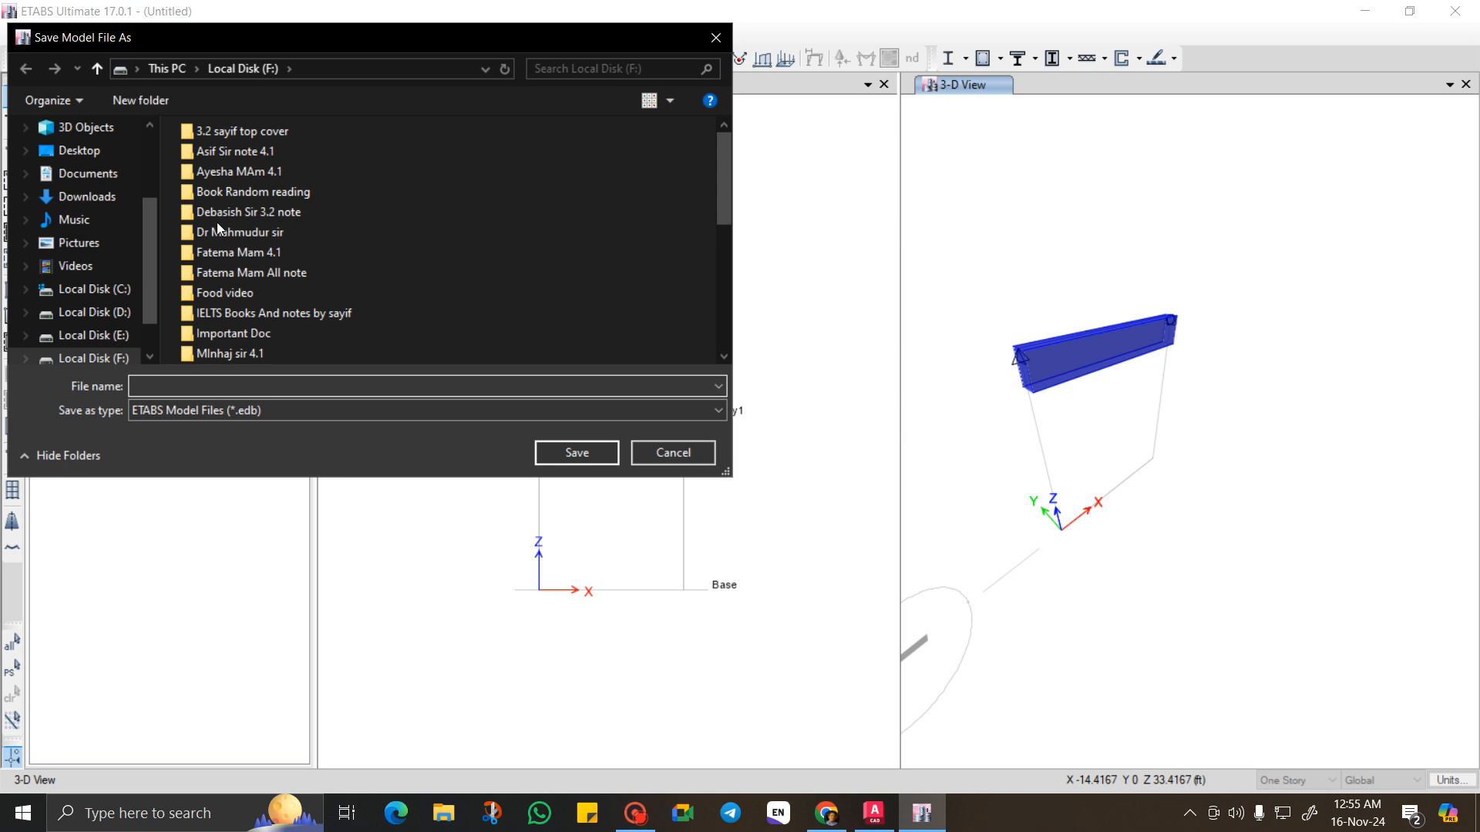
# Save the model file as "video 1 etabs" on Local Disk (D:) for the analysis run.
pyautogui.scroll(-4, 221, 286)
pyautogui.scroll(-2, 222, 287)
pyautogui.click(94, 289)
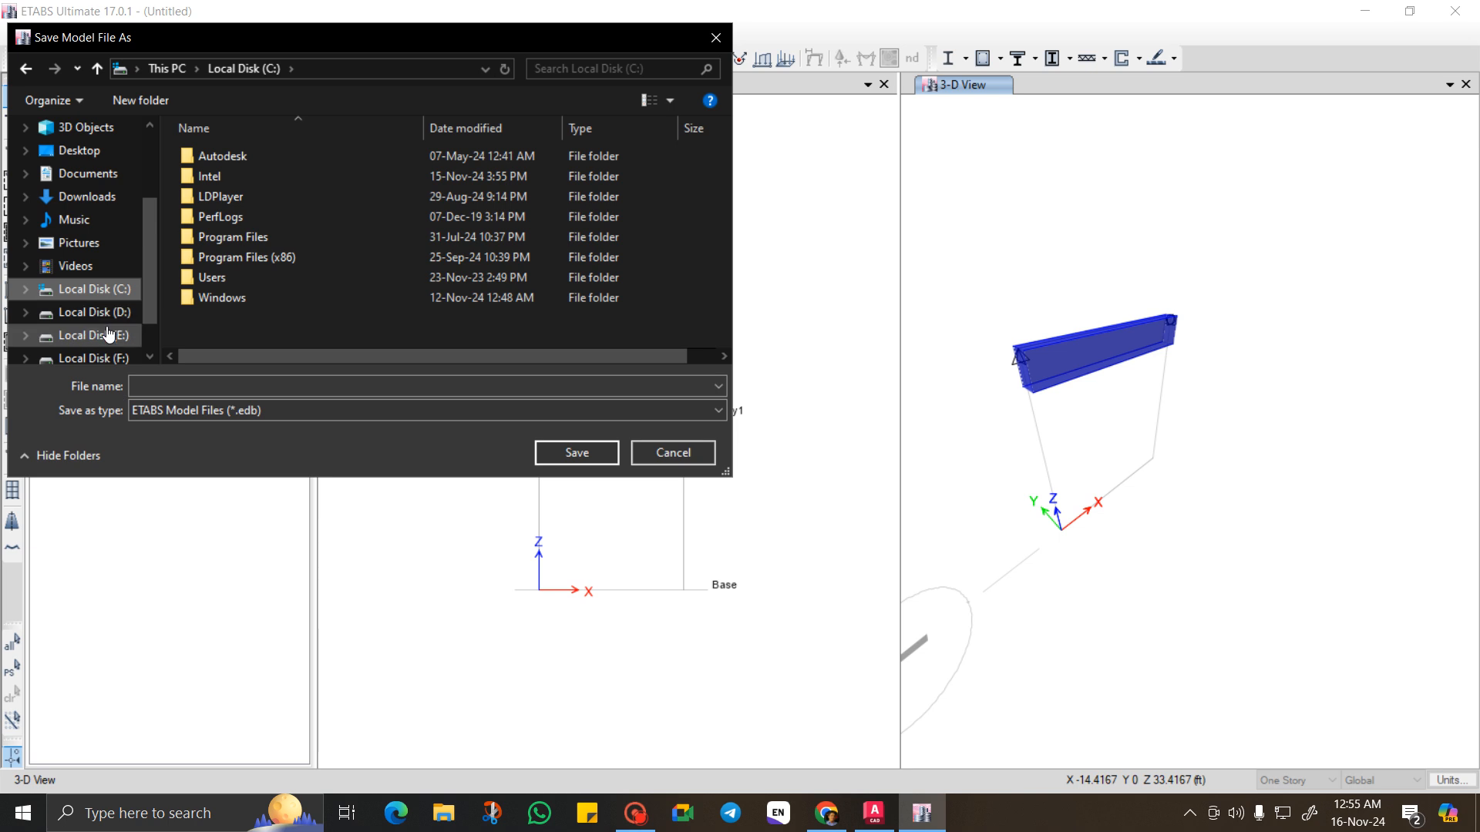
pyautogui.scroll(-1, 100, 333)
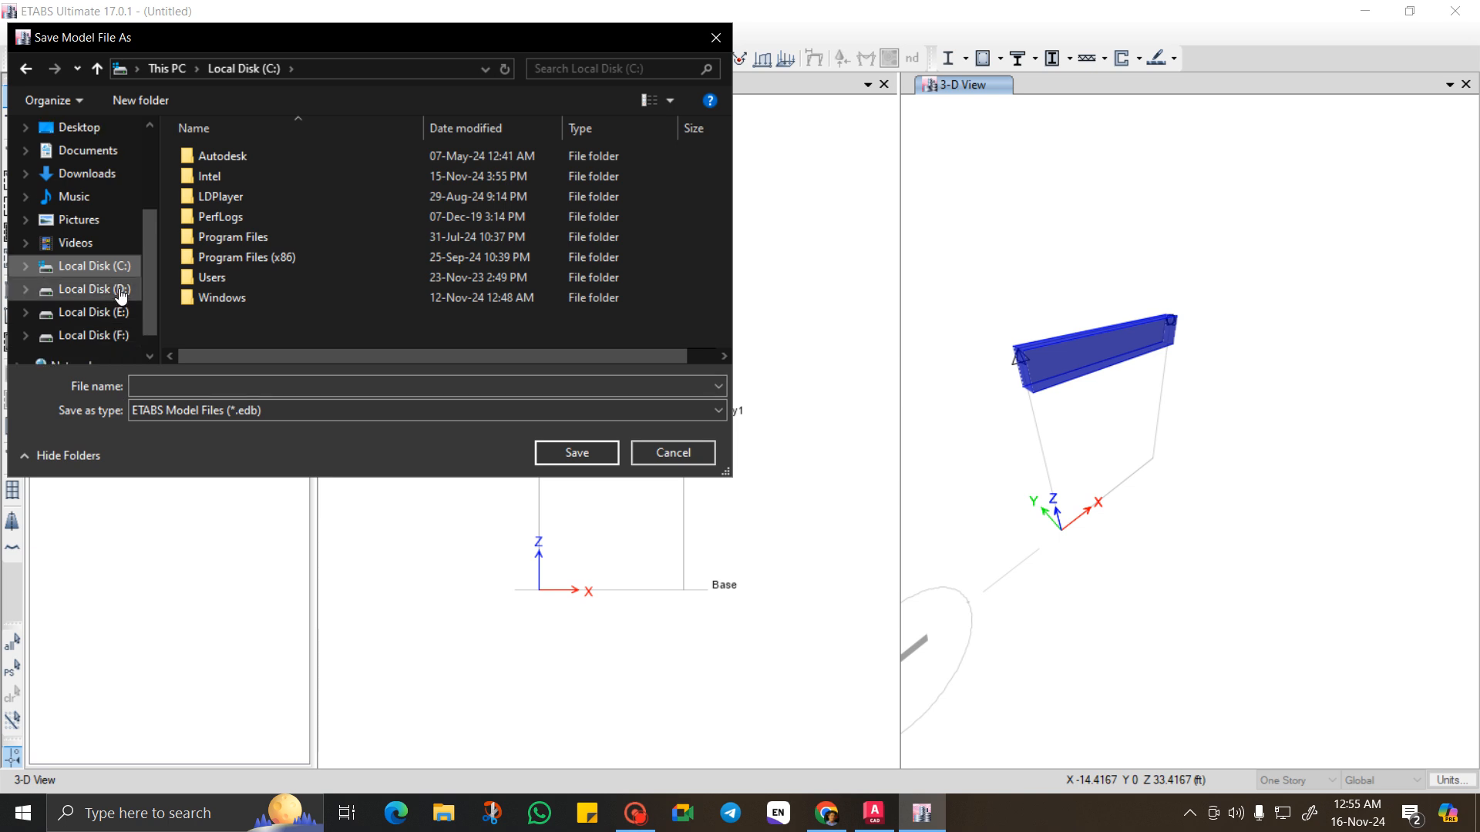
pyautogui.click(92, 289)
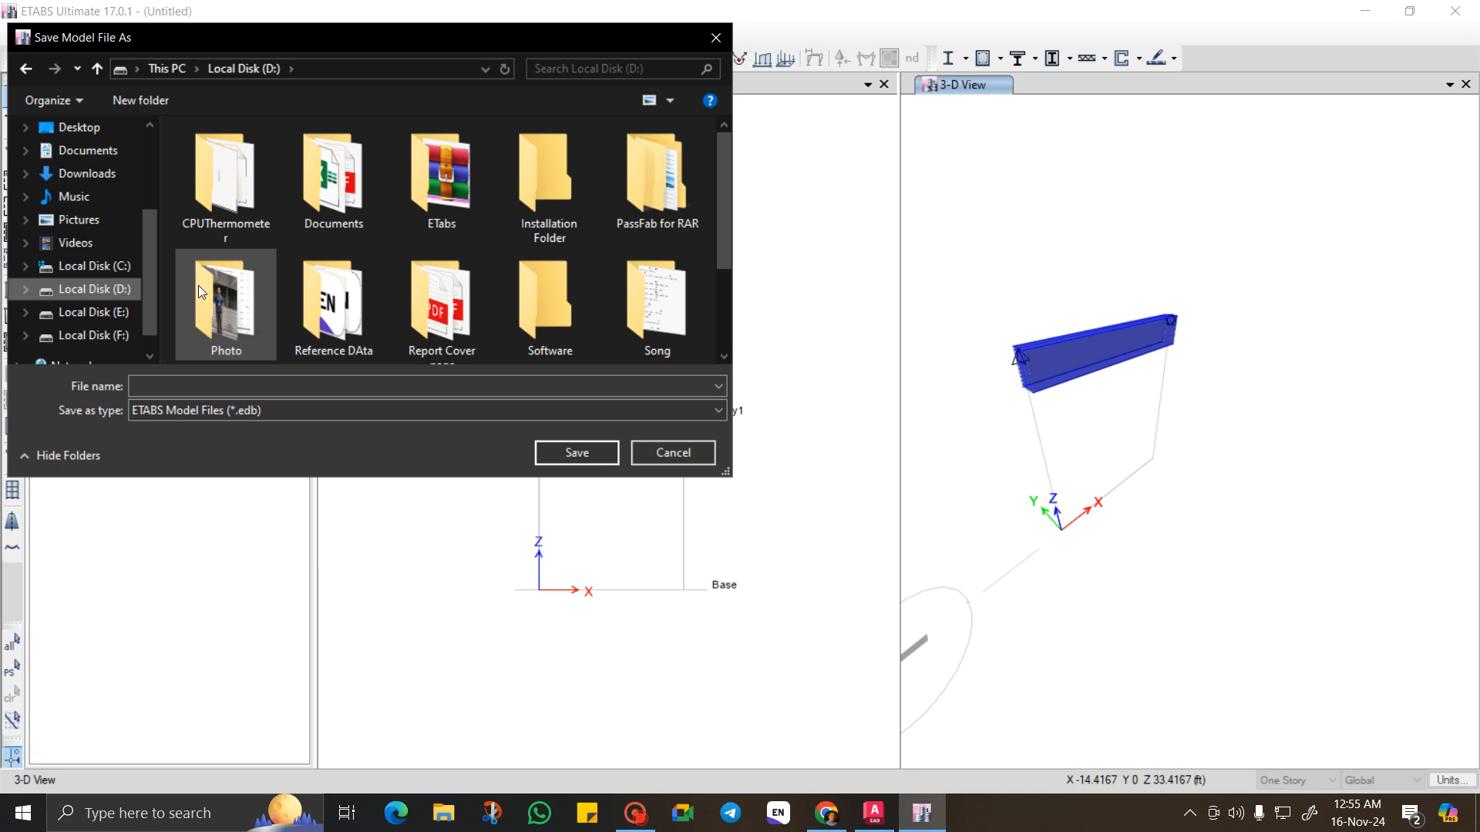
pyautogui.click(148, 388)
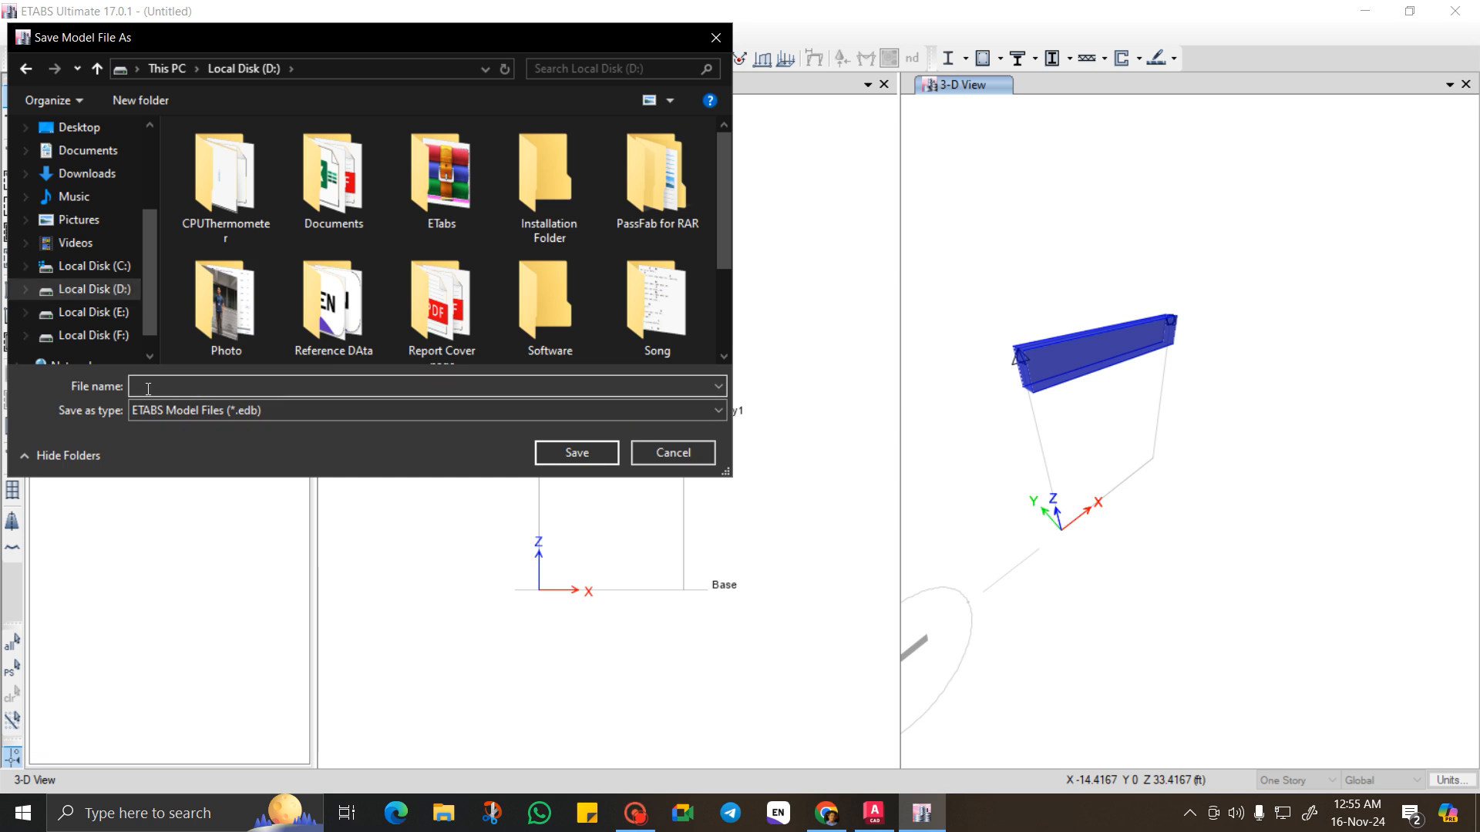
pyautogui.write('video 1 etabs')
pyautogui.click(580, 456)
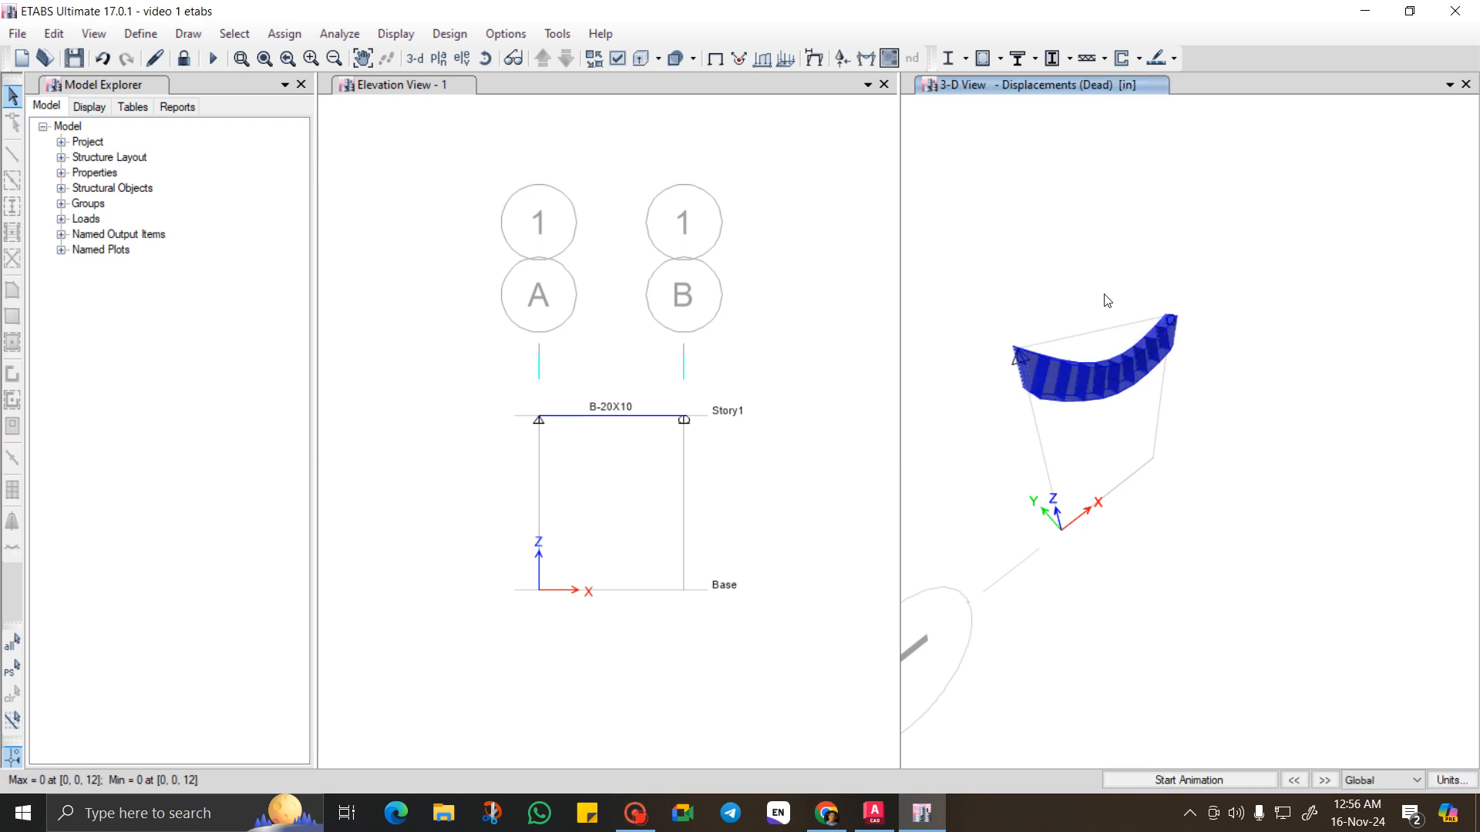
# Widen the 3-D view pane and examine the beam's deflected shape under the Dead load case.
pyautogui.scroll(3, 1095, 396)
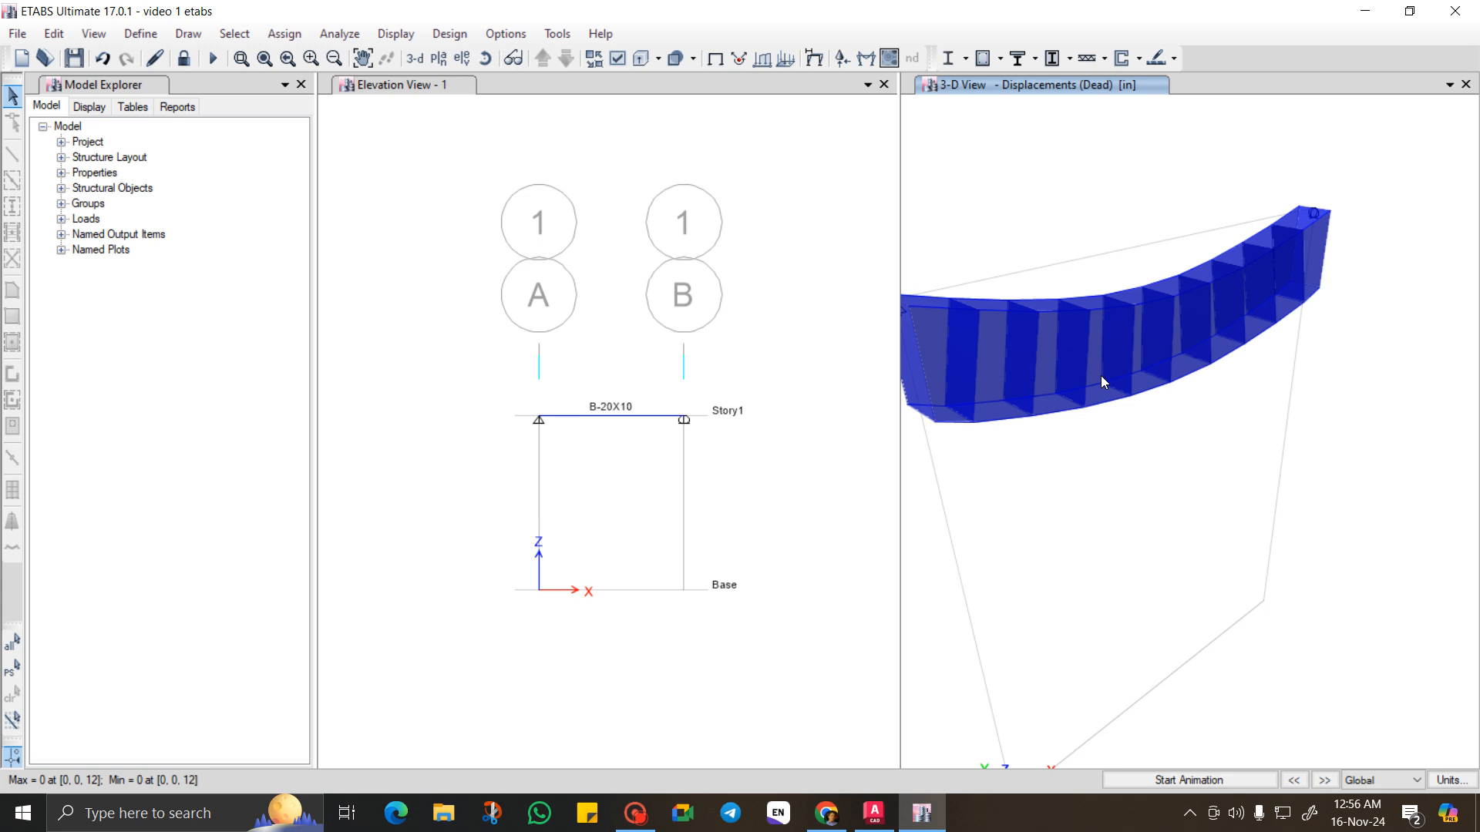
pyautogui.scroll(-3, 1101, 378)
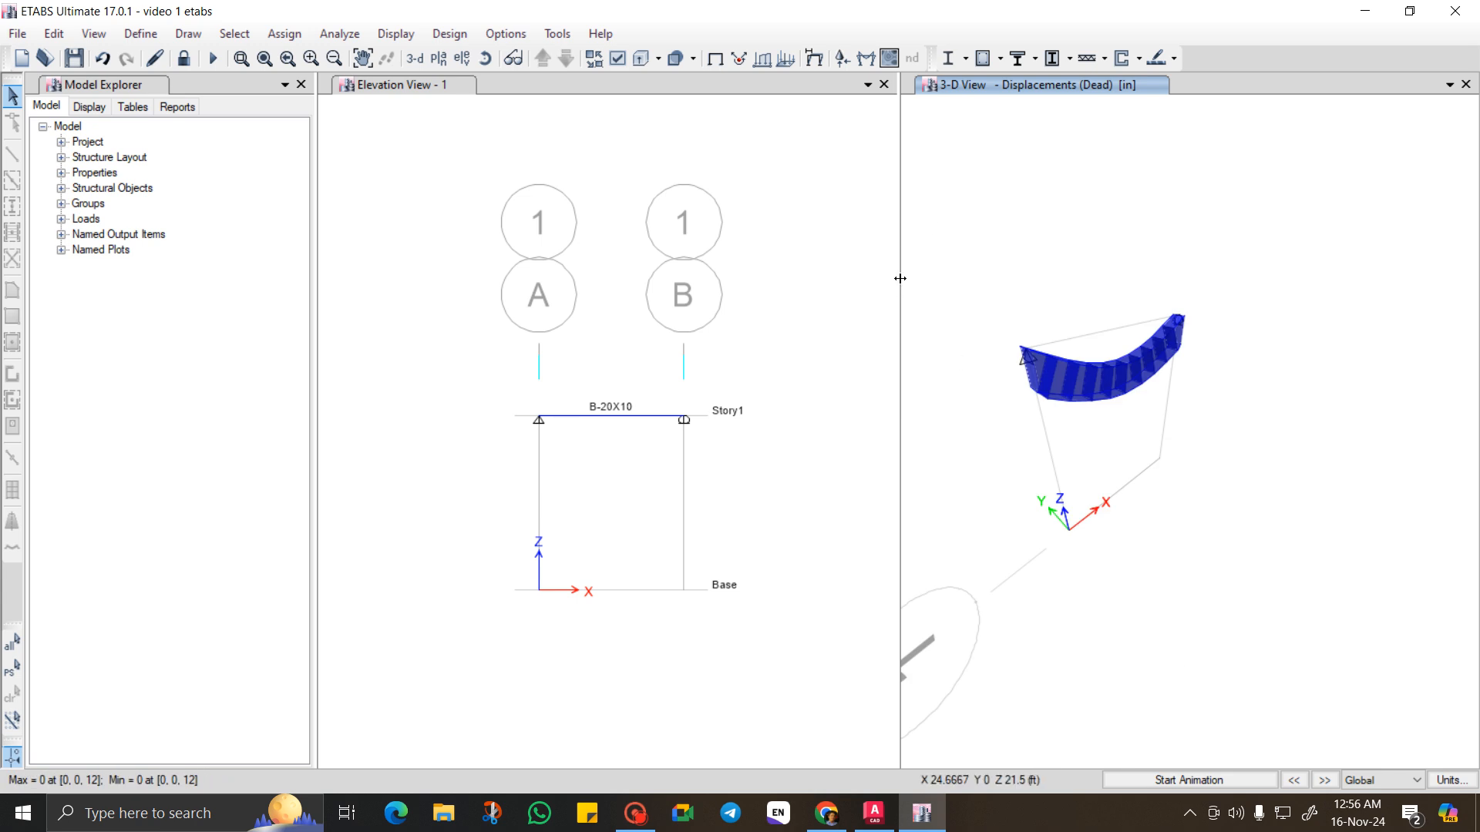
pyautogui.moveTo(900, 278); pyautogui.dragTo(793, 271)
pyautogui.scroll(3, 1045, 280)
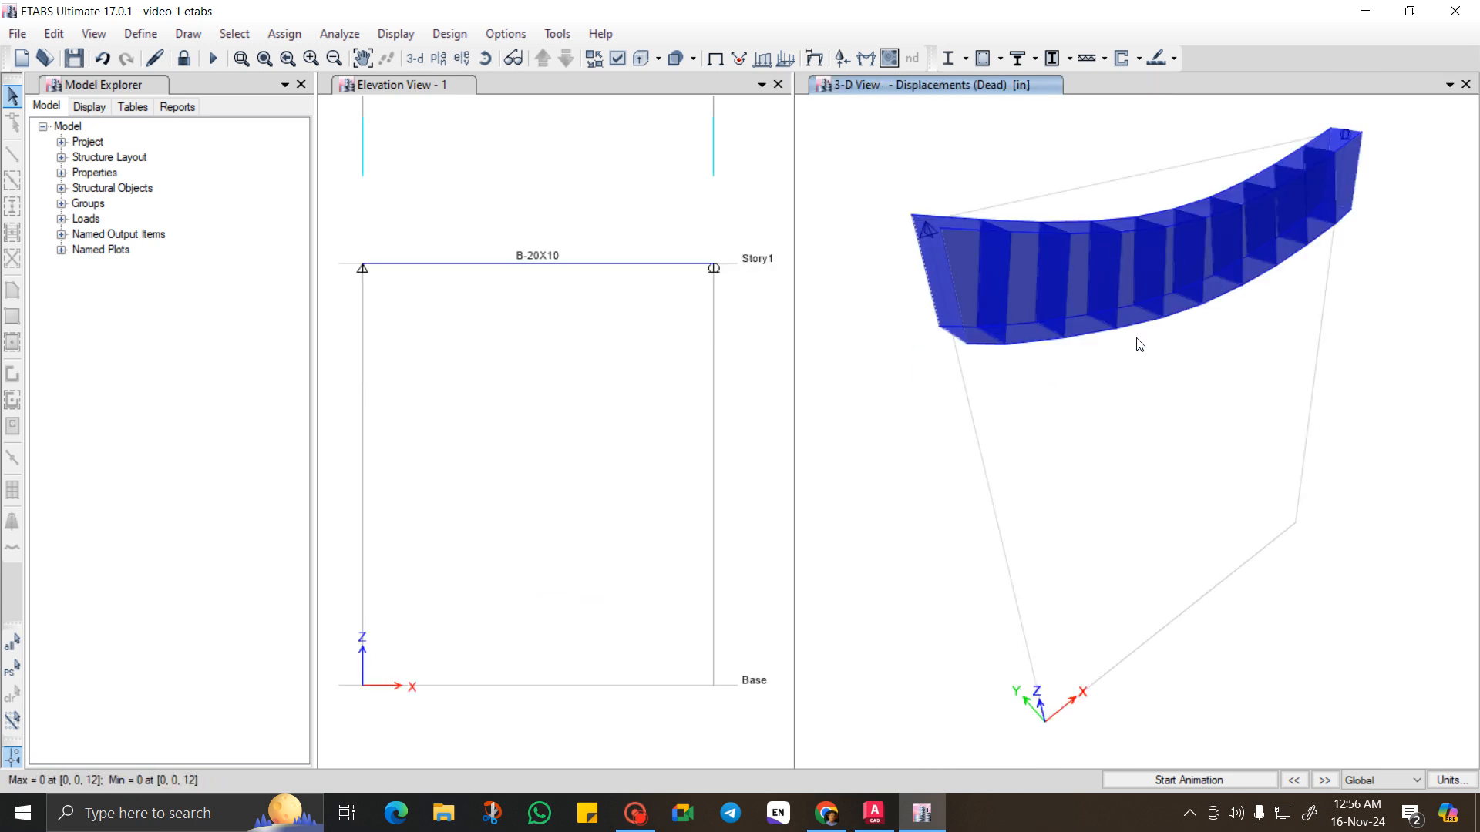
pyautogui.scroll(-4, 1129, 251)
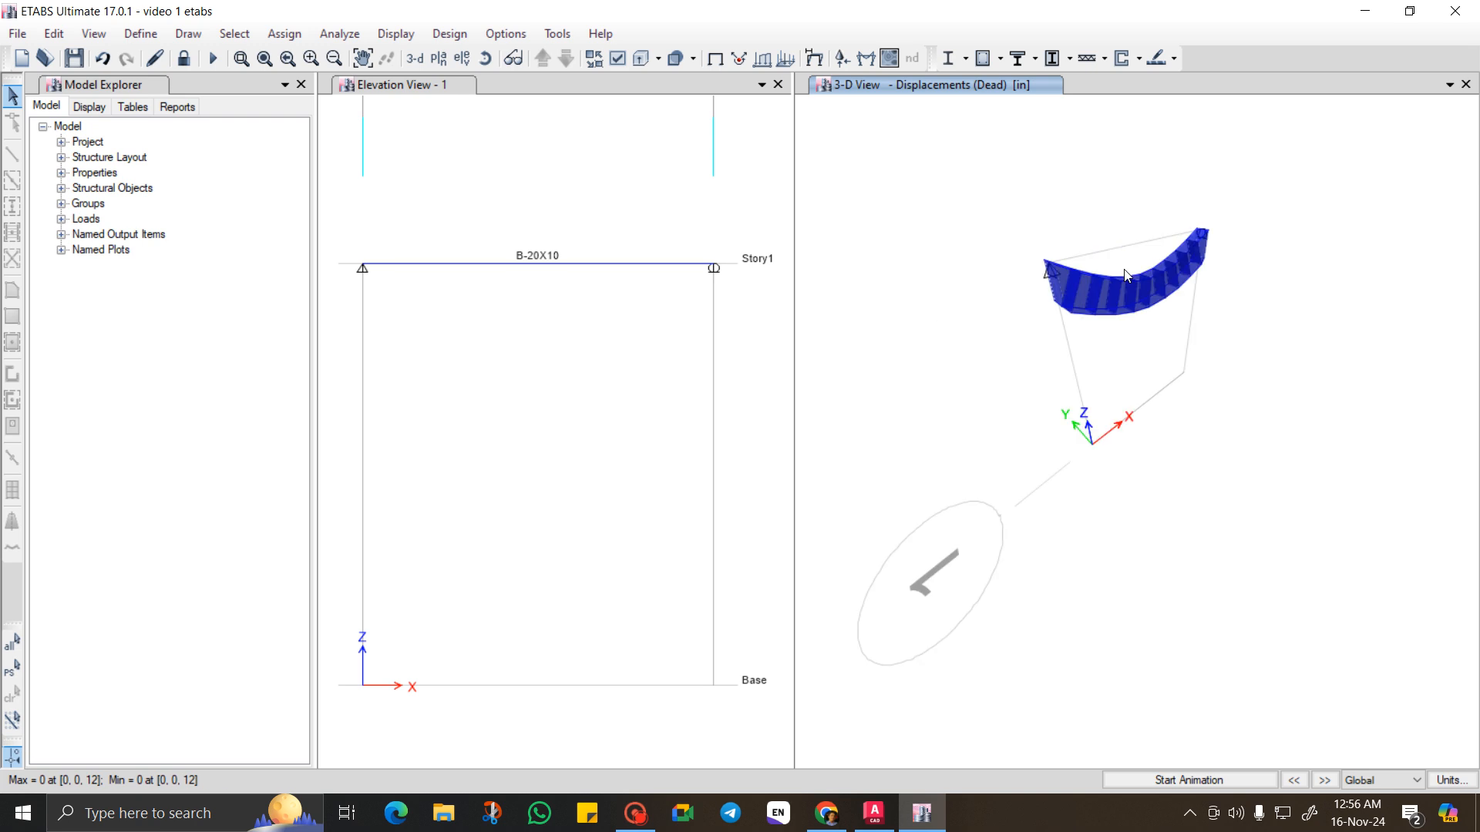
pyautogui.scroll(4, 1128, 269)
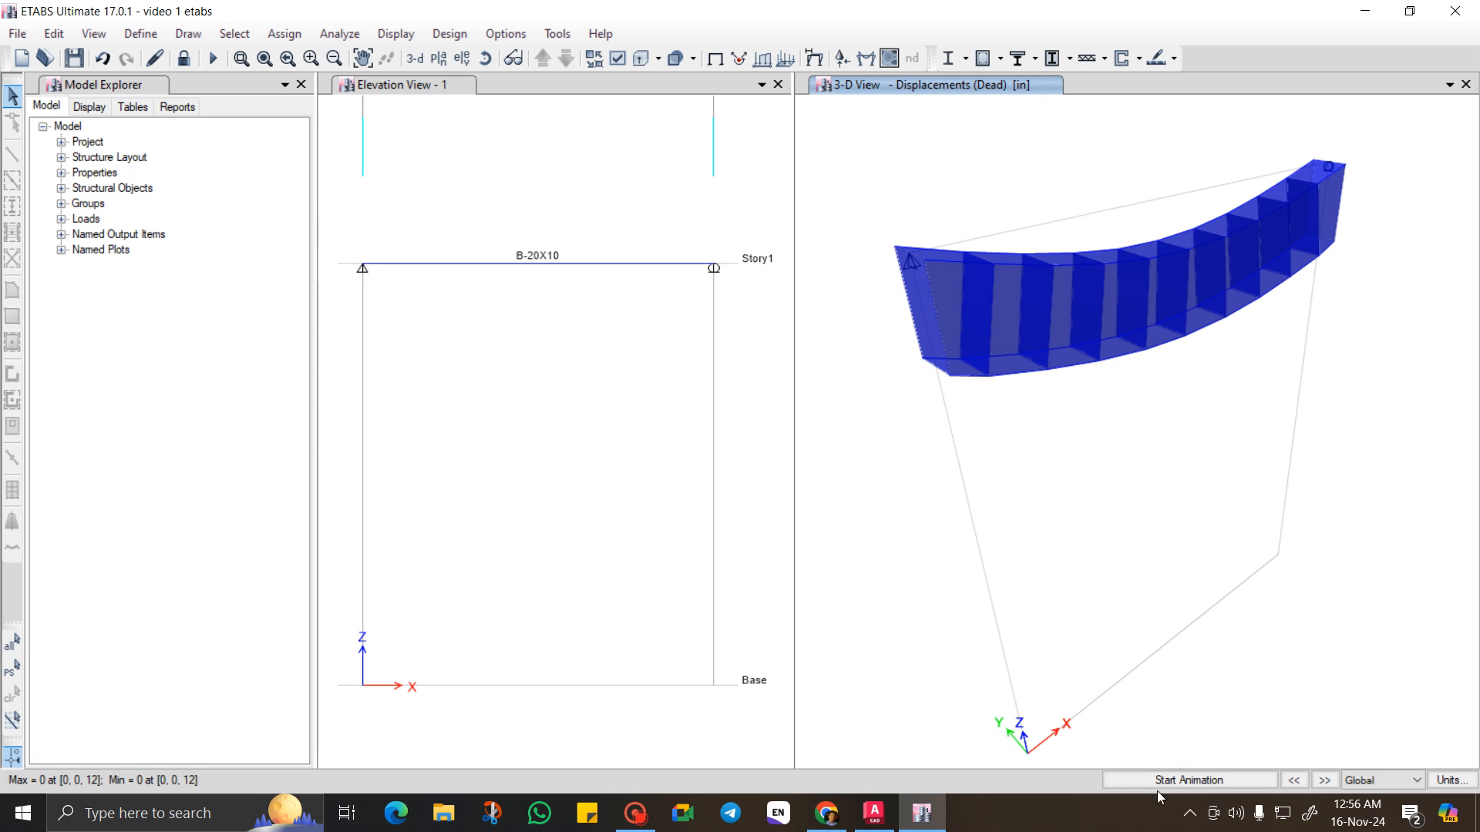
# Play the animation of the beam's Dead load displacements in the 3-D view, and stop it.
pyautogui.click(1202, 780)
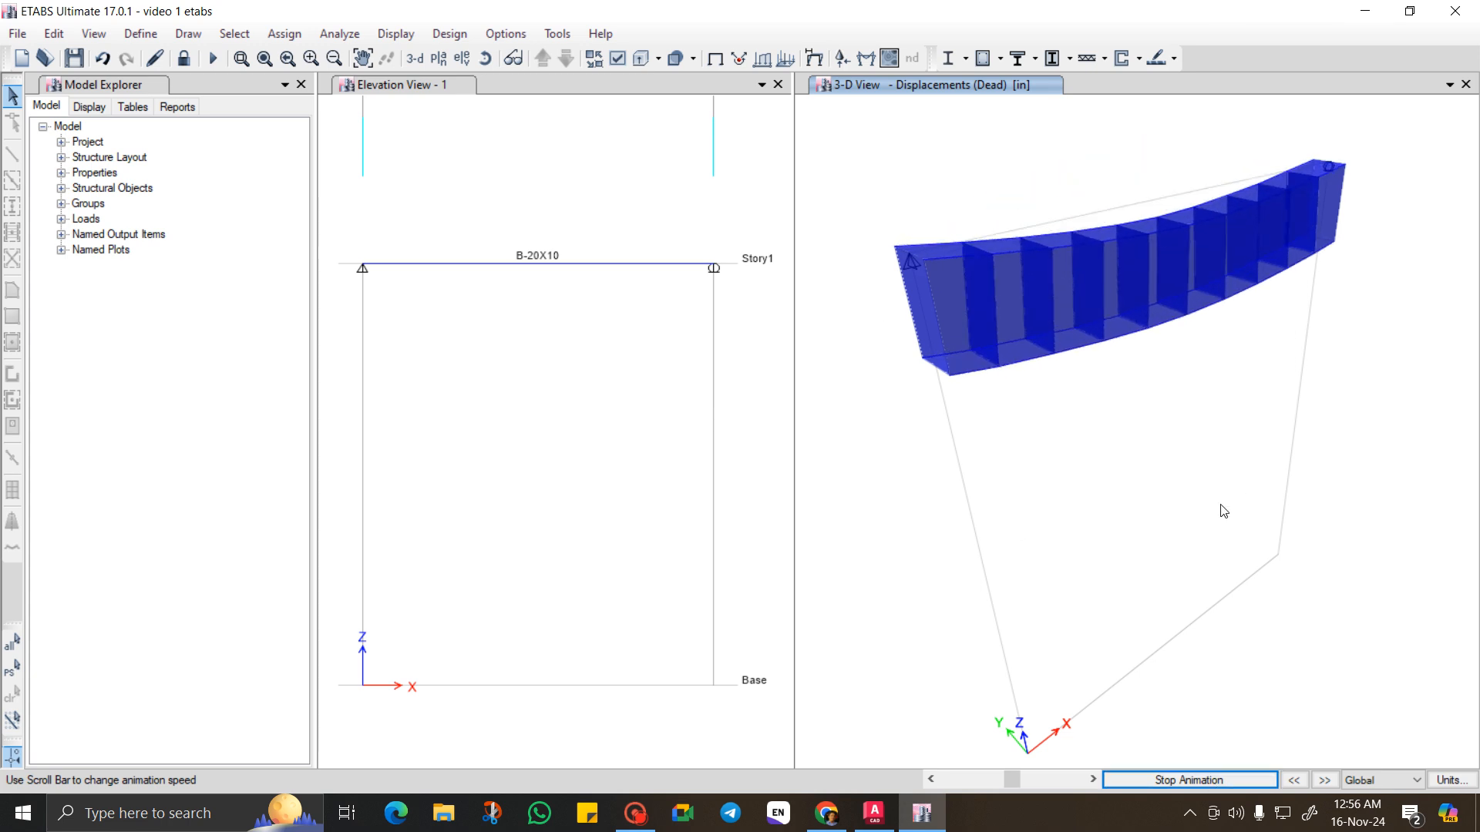
pyautogui.click(1190, 780)
pyautogui.click(635, 813)
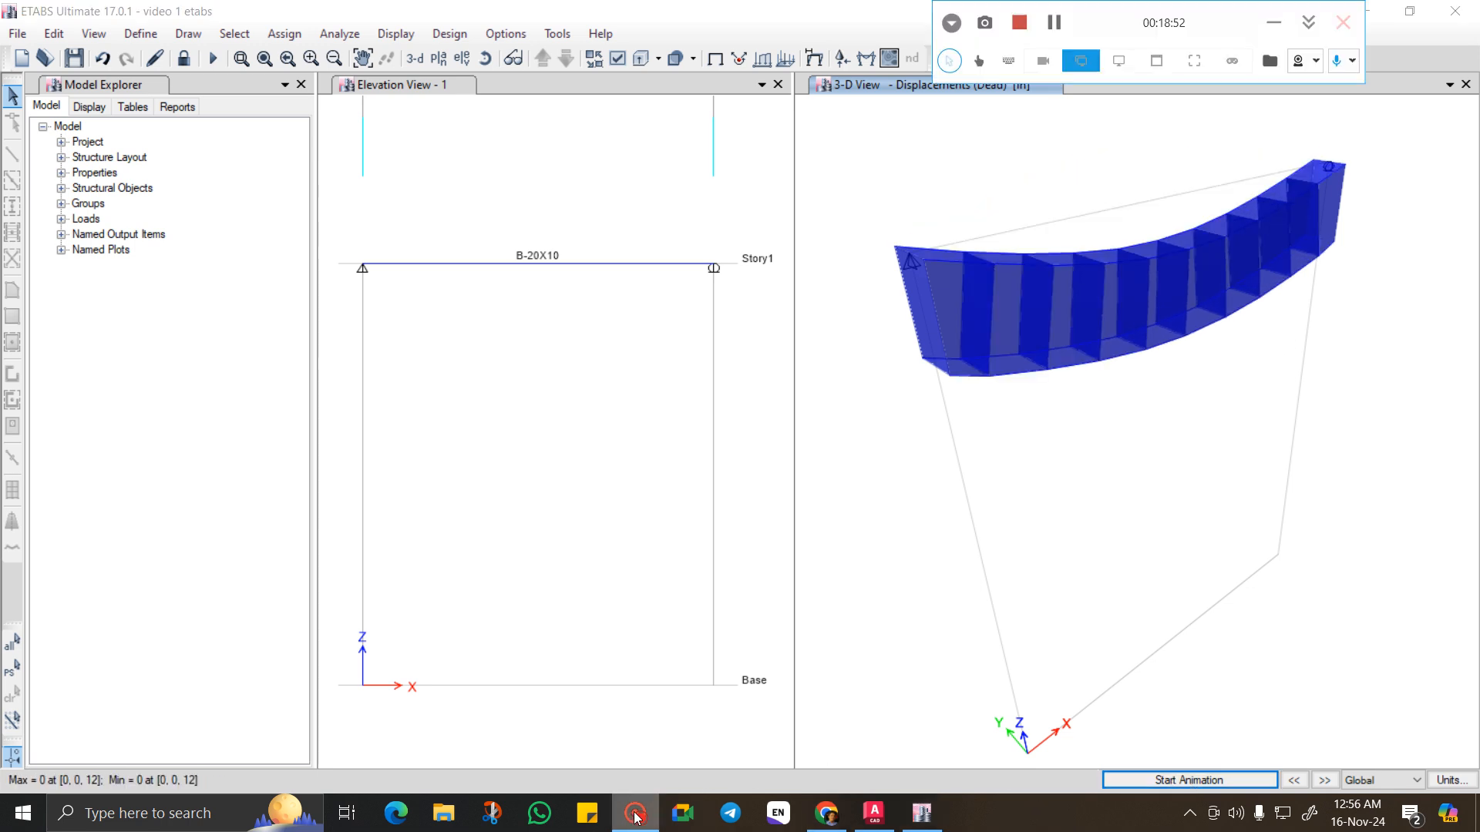